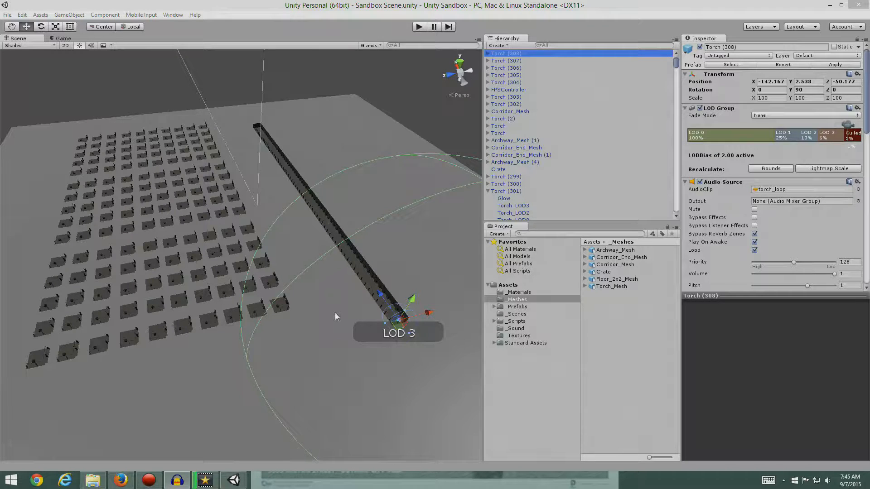
Step: Look over the torch grid and corridor, play-test the scene in the editor and stop it
{"action": "middle_click_drag", "start_coordinate": [408, 225], "coordinate": [379, 284]}
{"action": "mouse_move", "coordinate": [258, 301]}
{"action": "left_mouse_down", "text": "alt"}
{"action": "mouse_move", "coordinate": [285, 375]}
{"action": "mouse_move", "coordinate": [342, 356]}
{"action": "mouse_move", "coordinate": [441, 365]}
{"action": "mouse_move", "coordinate": [245, 366]}
{"action": "mouse_move", "coordinate": [256, 314]}
{"action": "left_mouse_up", "text": "alt"}
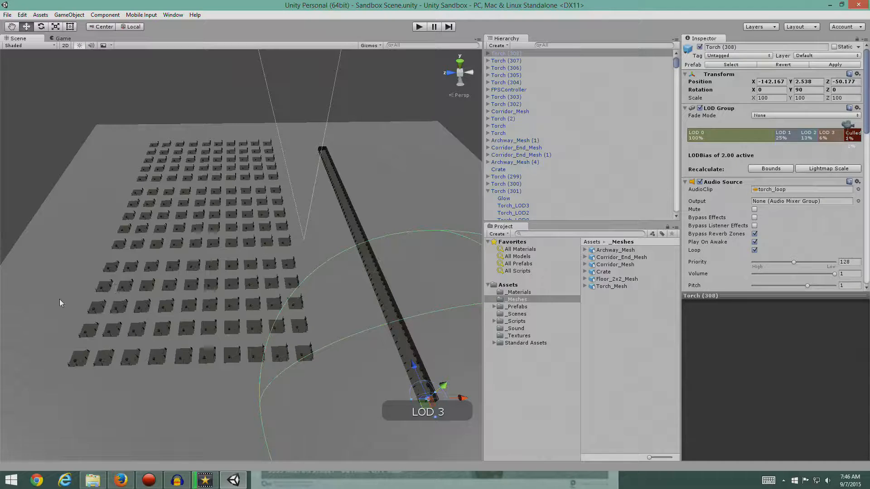
{"action": "middle_click_drag", "start_coordinate": [415, 168], "coordinate": [368, 209]}
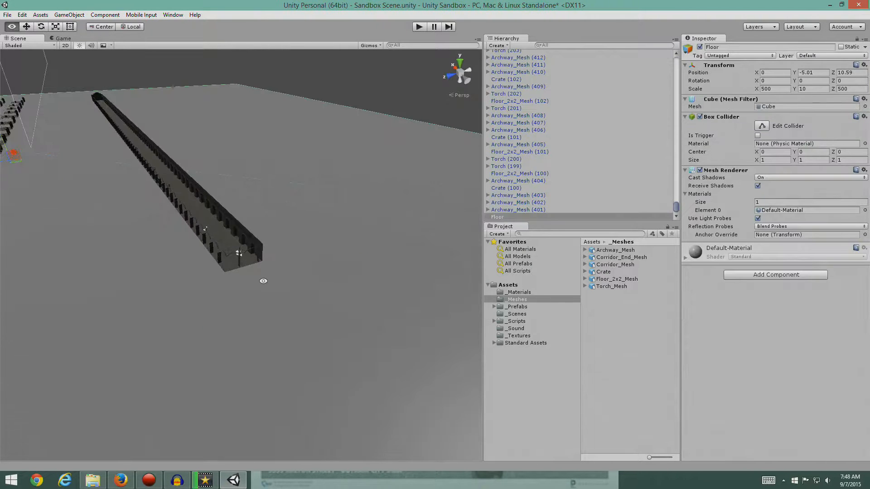
{"action": "left_click_drag", "start_coordinate": [264, 281], "coordinate": [295, 351], "text": "alt"}
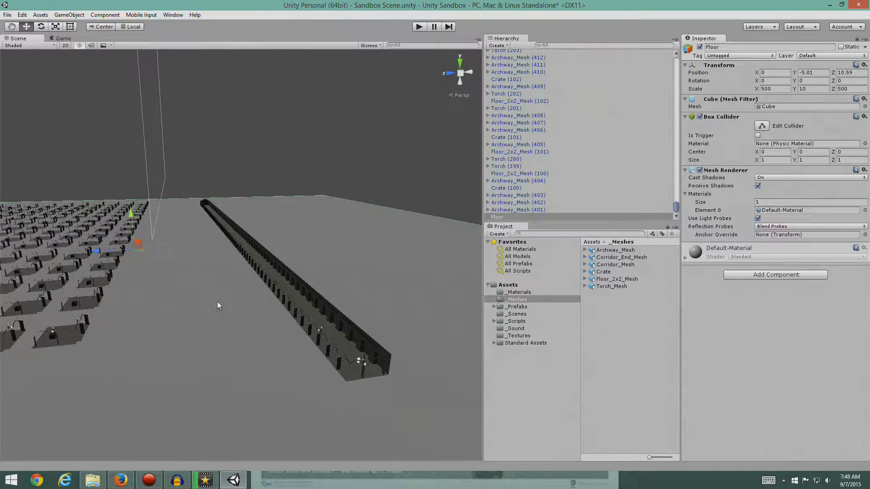
{"action": "key", "text": "ctrl+p"}
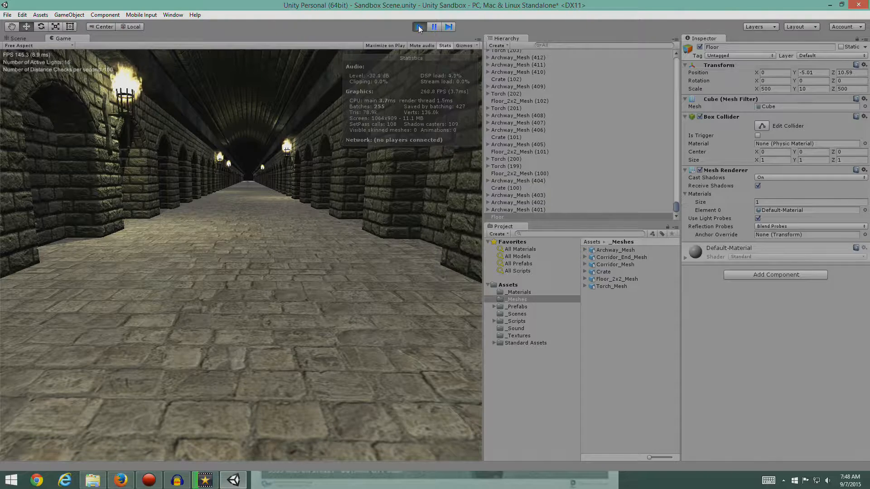
{"action": "key", "text": "ctrl+p"}
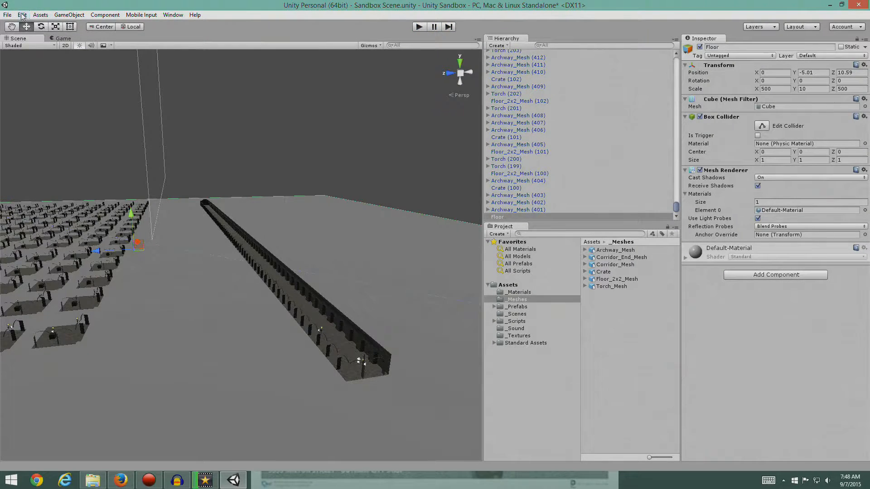
Step: Build and run the standalone player, return to the Unity editor and close the player
{"action": "left_click", "coordinate": [22, 14]}
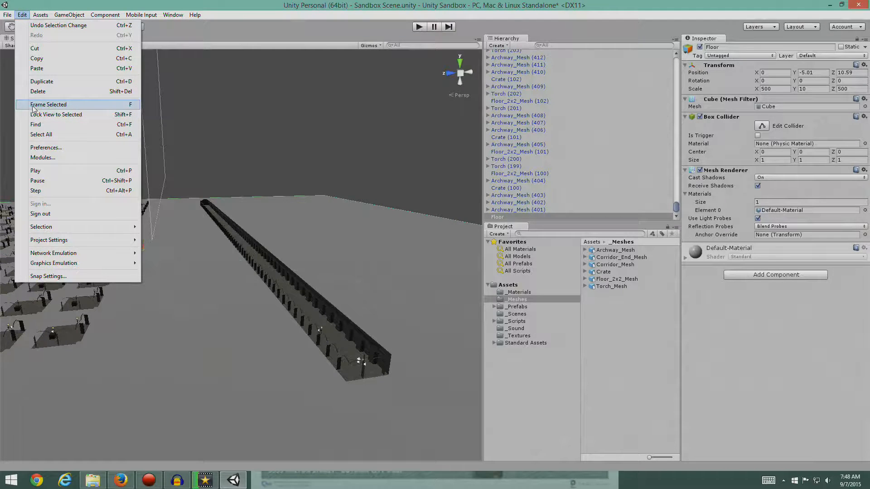
{"action": "mouse_move", "coordinate": [10, 9]}
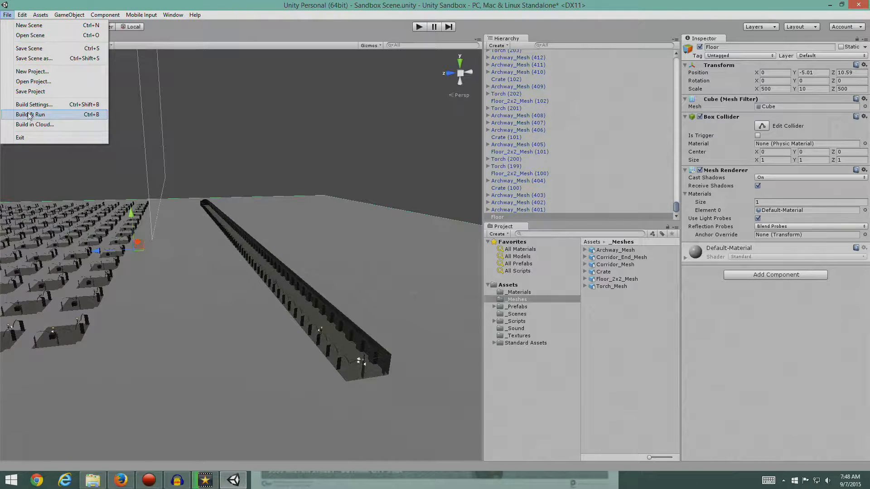
{"action": "left_click", "coordinate": [29, 114]}
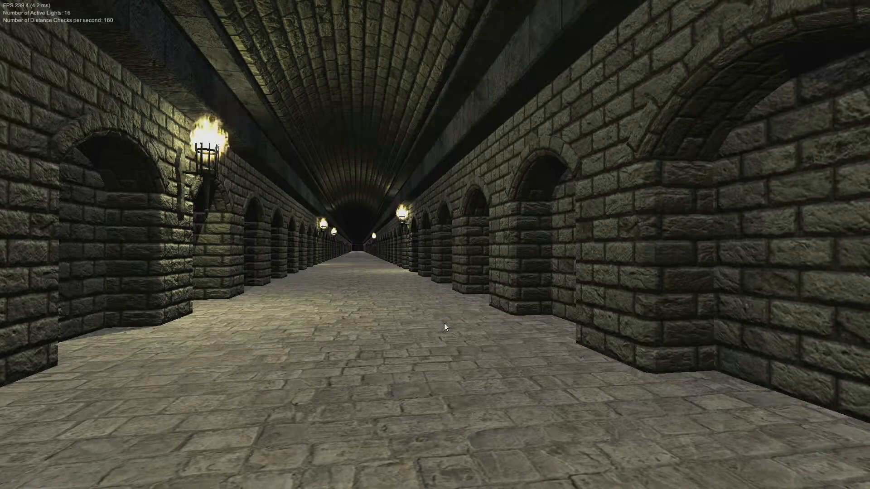
{"action": "key", "text": "alt+Tab"}
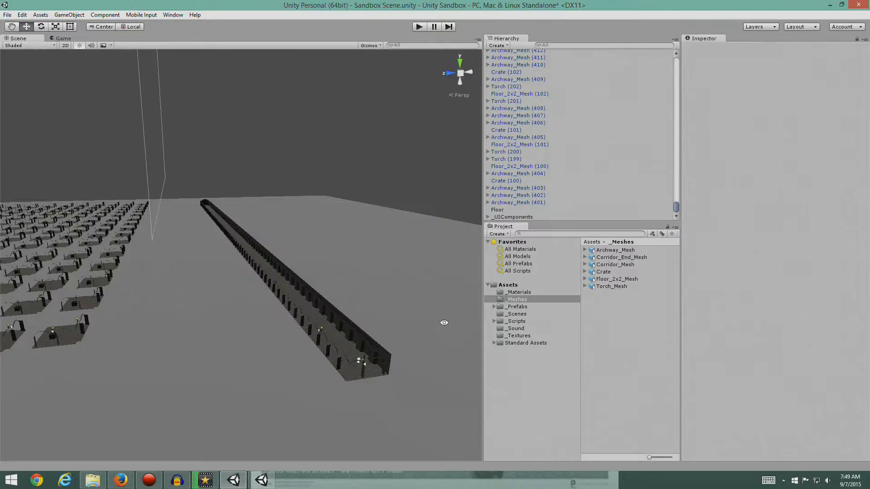
{"action": "right_click", "coordinate": [262, 483]}
{"action": "left_click", "coordinate": [253, 458]}
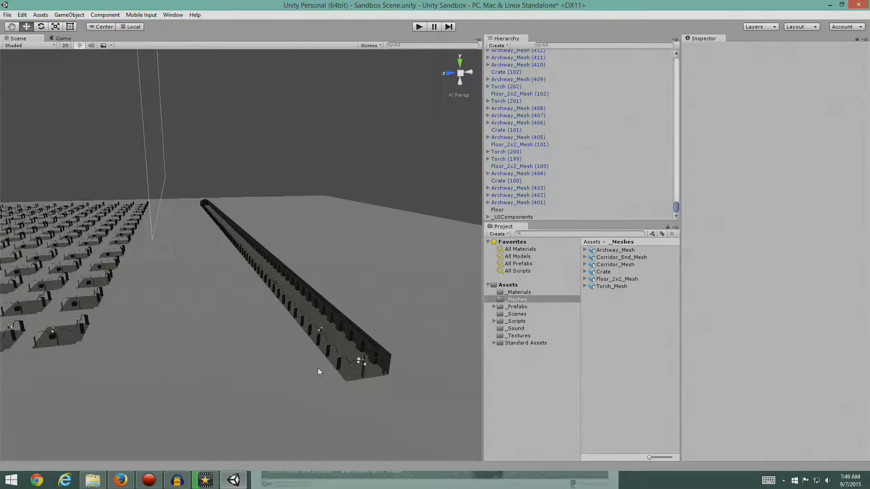
Step: Open the Profiler, play the scene and sort the CPU usage overview by calls
{"action": "left_click", "coordinate": [166, 16]}
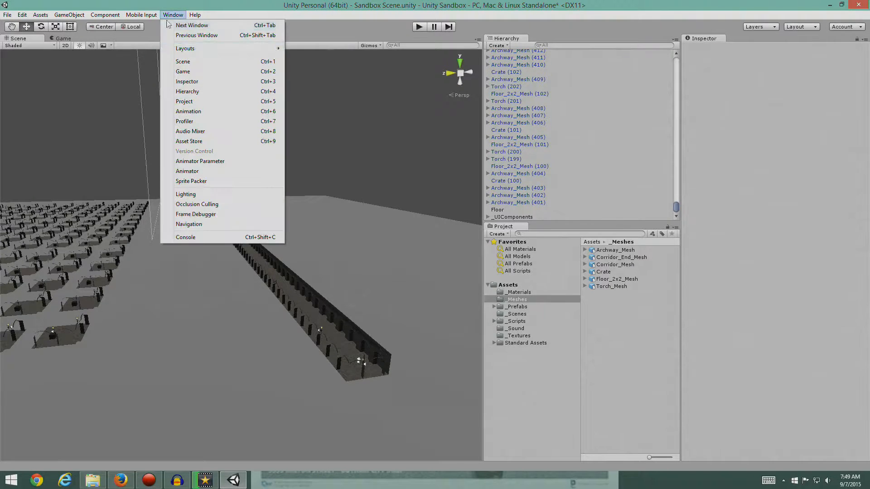
{"action": "left_click", "coordinate": [199, 121]}
{"action": "left_click_drag", "start_coordinate": [357, 51], "coordinate": [341, 77]}
{"action": "left_click", "coordinate": [422, 26]}
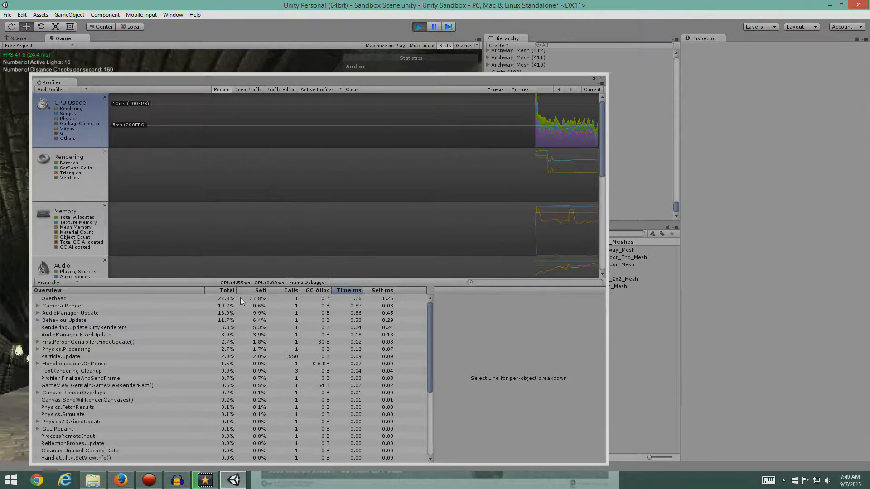
{"action": "left_click", "coordinate": [289, 291]}
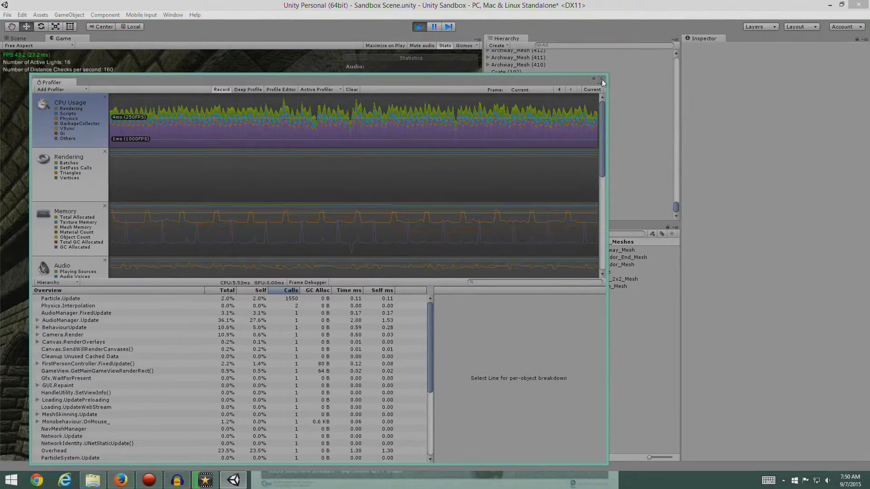
Step: Stop the play mode, narrow the Profiler window and place it over the scene view, clear of the Hierarchy
{"action": "left_click", "coordinate": [418, 28]}
{"action": "left_click_drag", "start_coordinate": [302, 80], "coordinate": [392, 70]}
{"action": "left_click_drag", "start_coordinate": [121, 214], "coordinate": [275, 211]}
{"action": "left_click_drag", "start_coordinate": [551, 71], "coordinate": [300, 65]}
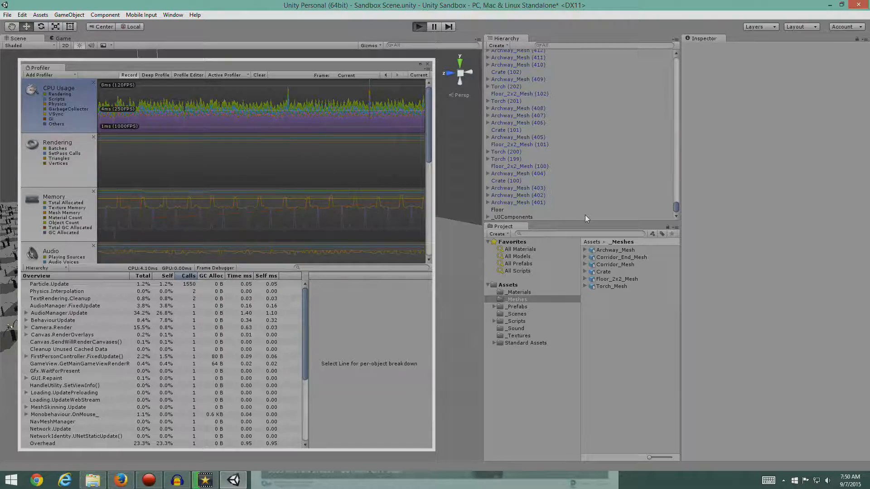
Step: Play the scene again and inspect the particle emitter settings on the Smoke child of Torch (308)
{"action": "key", "text": "ctrl+p"}
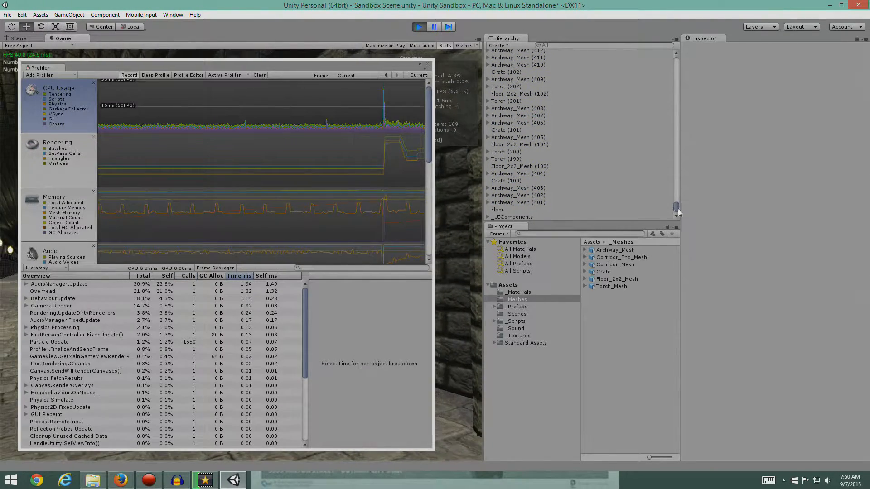
{"action": "left_click_drag", "start_coordinate": [676, 208], "coordinate": [669, 64]}
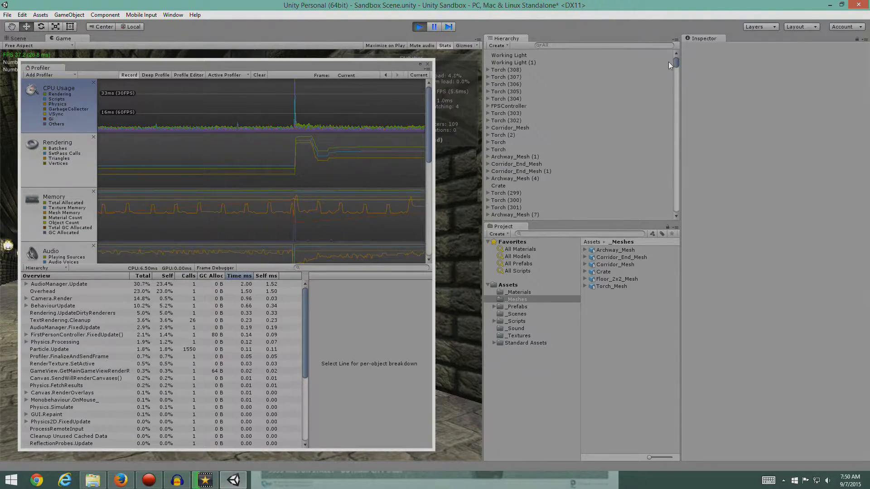
{"action": "left_click", "coordinate": [511, 70]}
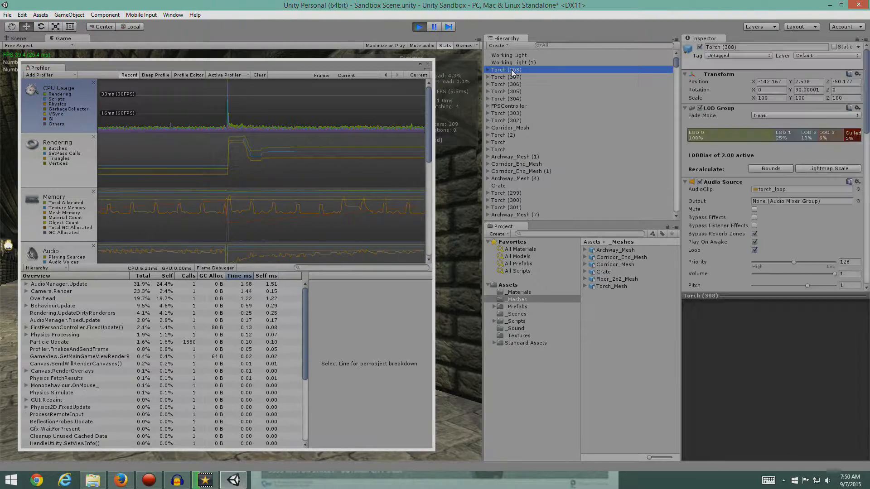
{"action": "left_click", "coordinate": [487, 70]}
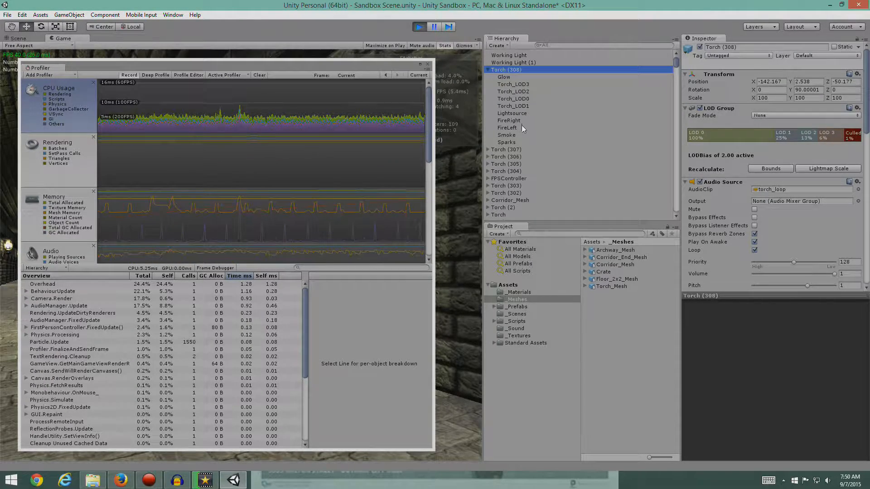
{"action": "left_click", "coordinate": [510, 135]}
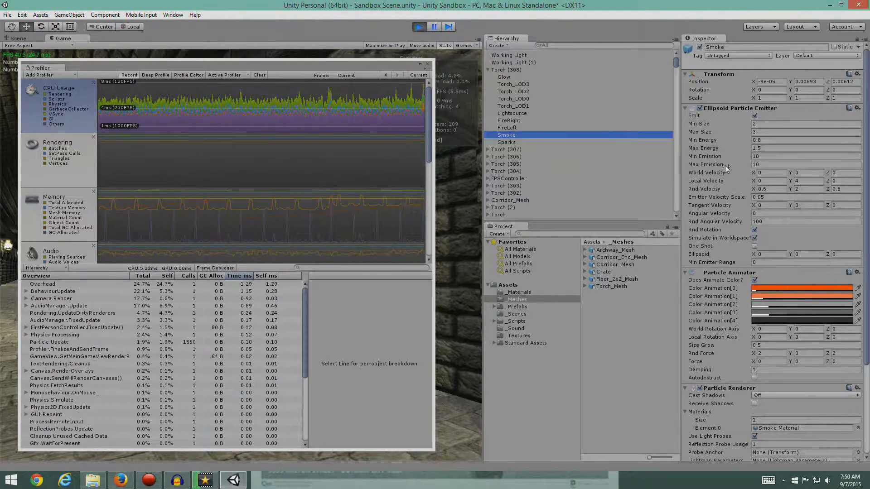
{"action": "left_click", "coordinate": [487, 70]}
Step: Check the Emit setting on the Smoke child of Torch (236) against the Profiler overview sorted by calls
{"action": "scroll", "coordinate": [511, 139], "scroll_direction": "down", "scroll_amount": 10}
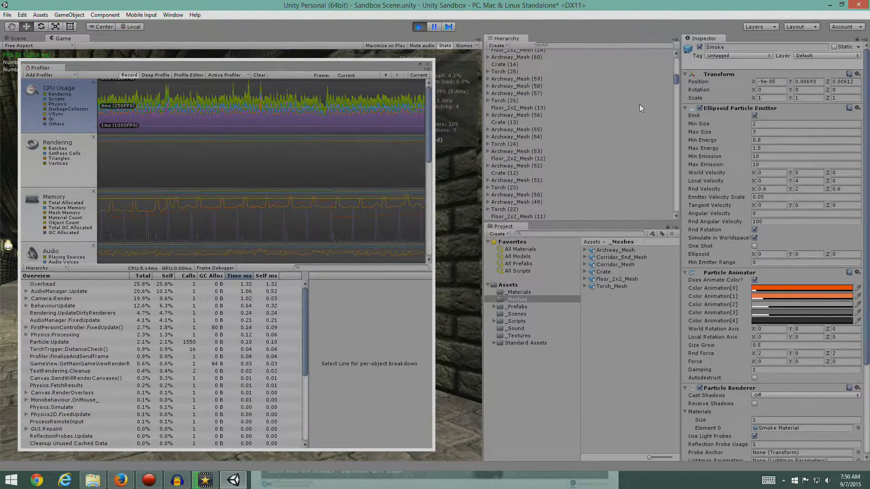
{"action": "left_click_drag", "start_coordinate": [675, 81], "coordinate": [676, 189]}
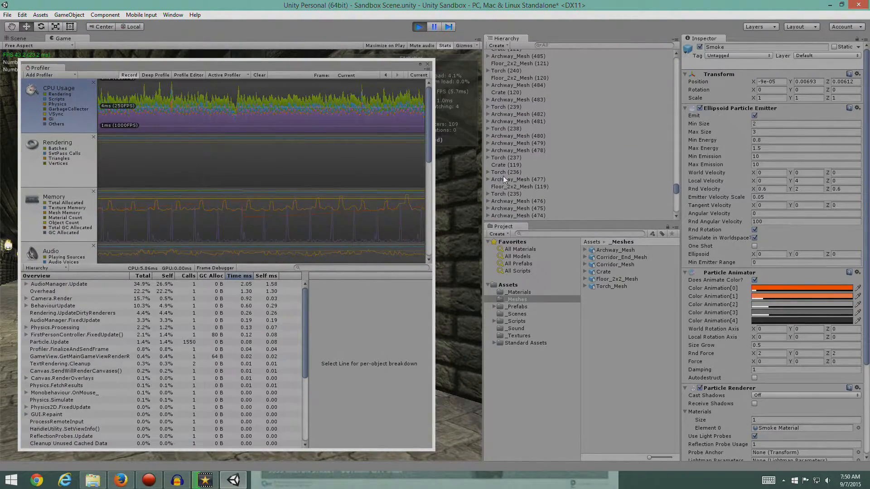
{"action": "left_click", "coordinate": [487, 172]}
{"action": "scroll", "coordinate": [491, 180], "scroll_direction": "down", "scroll_amount": 4}
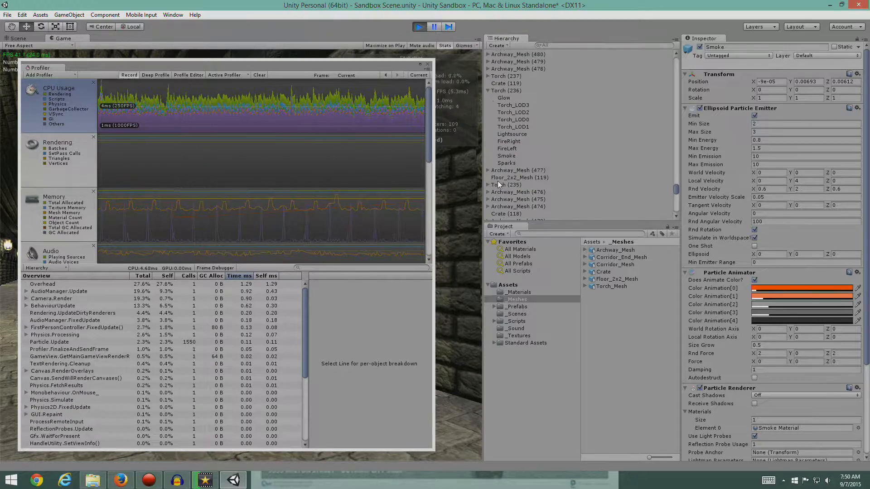
{"action": "left_click", "coordinate": [505, 156]}
{"action": "left_click", "coordinate": [754, 116]}
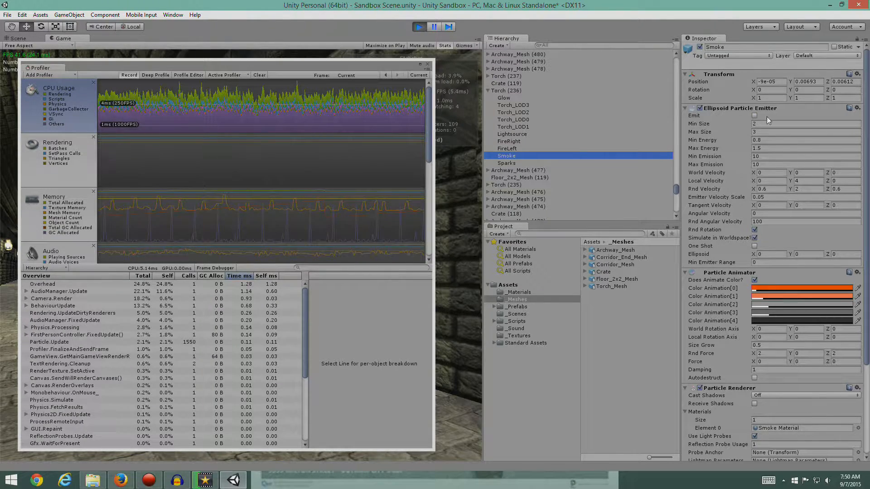
{"action": "left_click", "coordinate": [188, 276]}
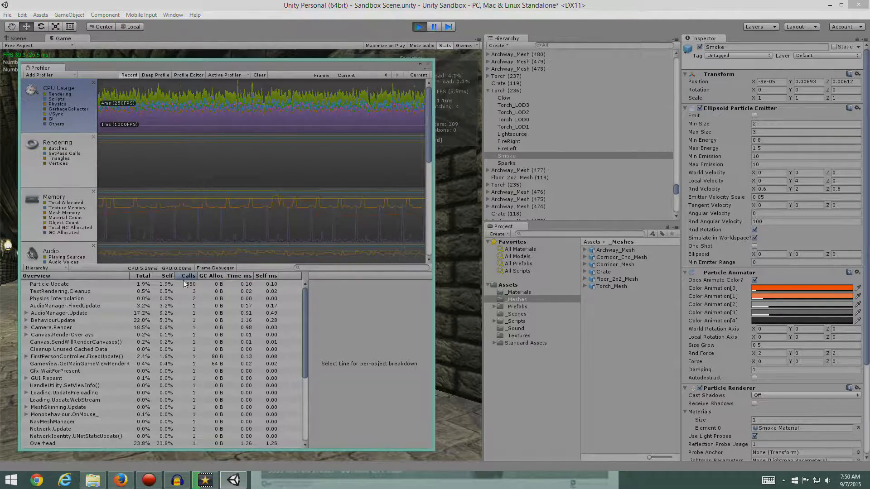
Step: Switch the Smoke's Ellipsoid Particle Emitter and the Smoke object off and on, checking the Particle.Update calls in the Profiler
{"action": "left_click", "coordinate": [700, 108]}
{"action": "left_click", "coordinate": [700, 108]}
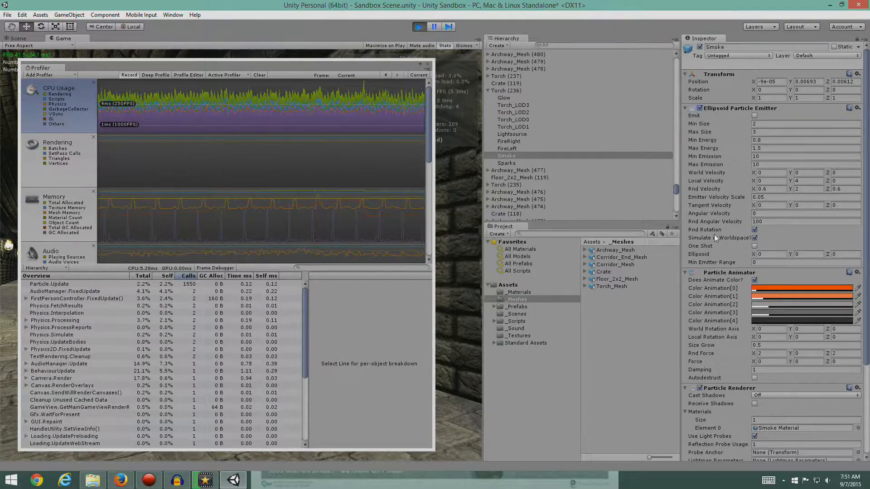
{"action": "left_click", "coordinate": [699, 47]}
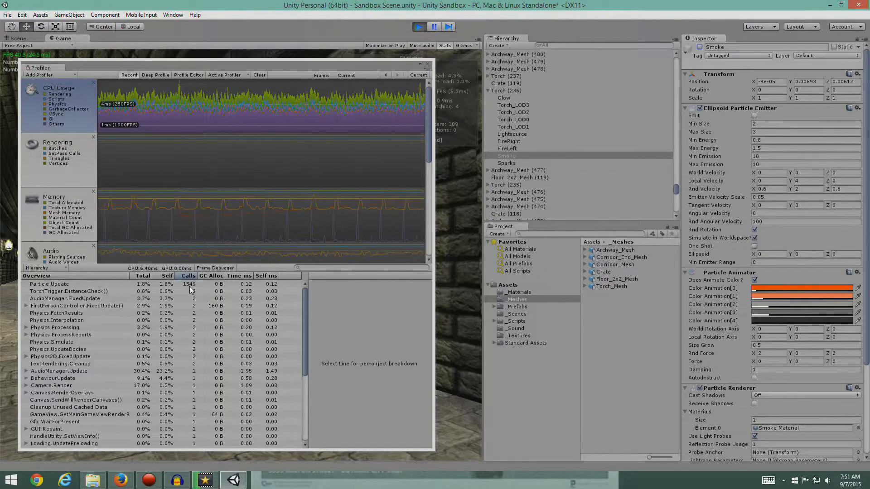
{"action": "left_click", "coordinate": [700, 48]}
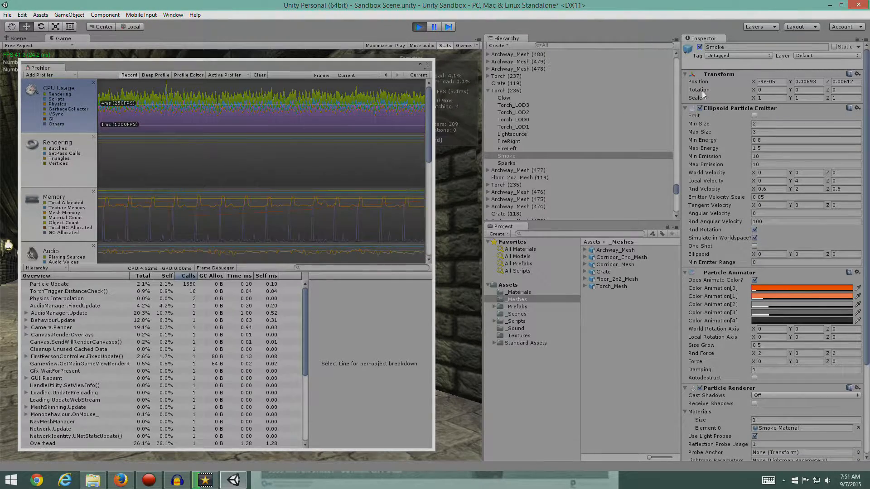
Step: Disable and re-enable the Smoke's Particle Renderer, and repeat the test with the whole Smoke object to compare Particle.Update calls
{"action": "scroll", "coordinate": [716, 131], "scroll_direction": "down", "scroll_amount": 3}
{"action": "scroll", "coordinate": [716, 211], "scroll_direction": "down", "scroll_amount": 3}
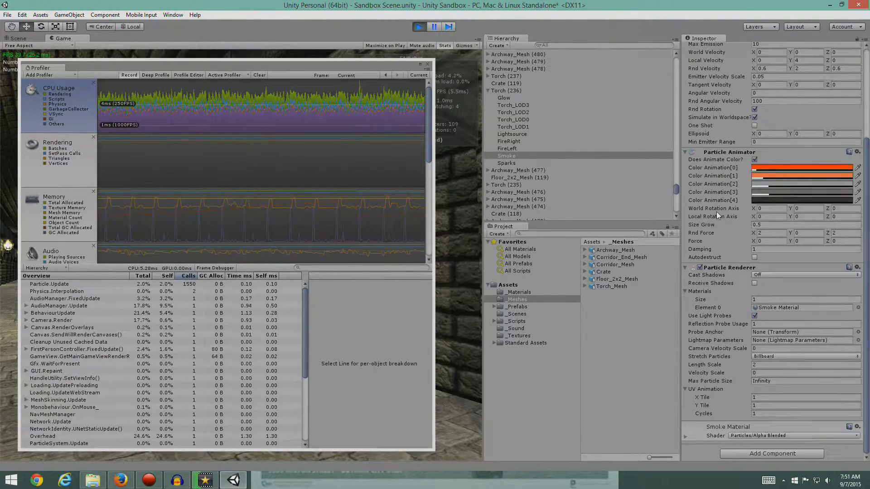
{"action": "left_click", "coordinate": [699, 268]}
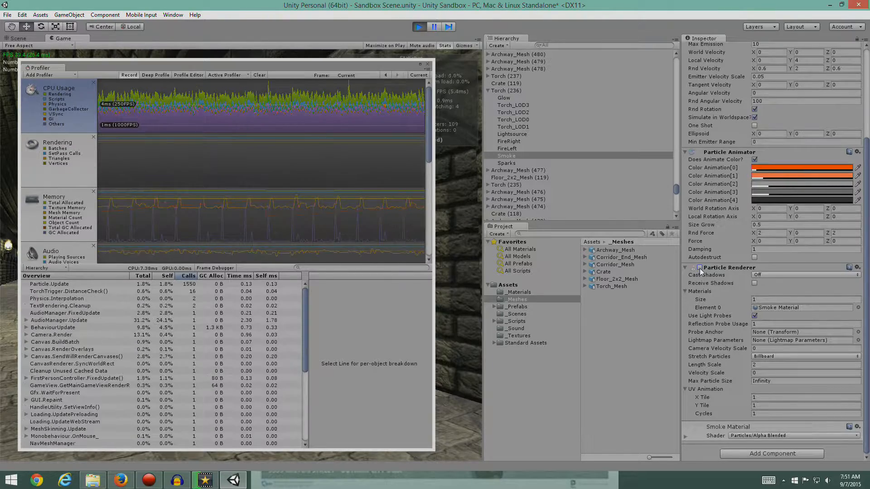
{"action": "left_click", "coordinate": [699, 268]}
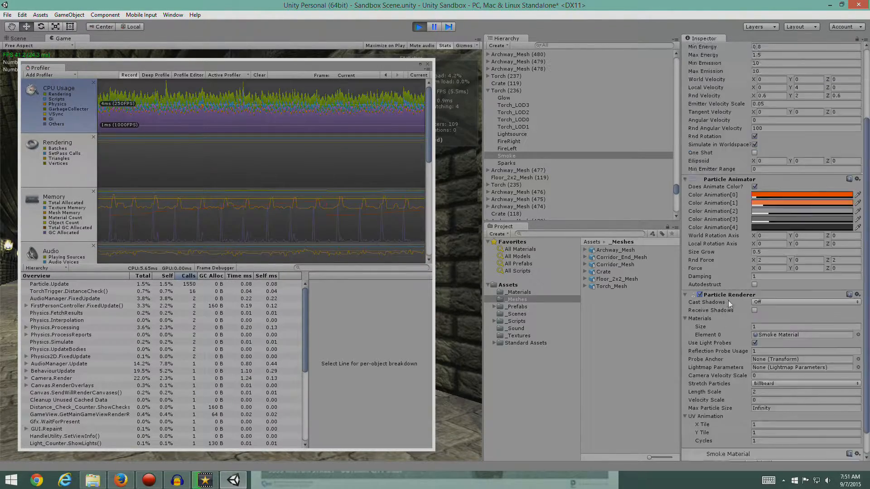
{"action": "scroll", "coordinate": [727, 299], "scroll_direction": "up", "scroll_amount": 5}
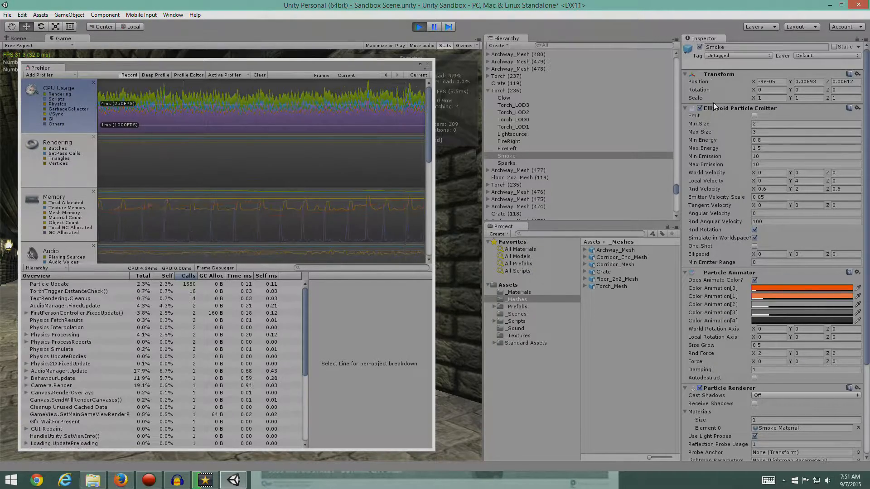
{"action": "left_click", "coordinate": [700, 47]}
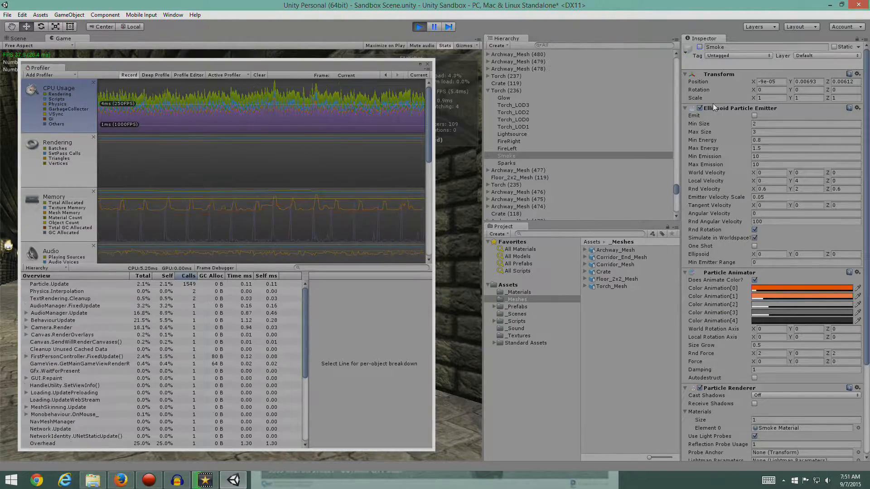
{"action": "left_click", "coordinate": [700, 47]}
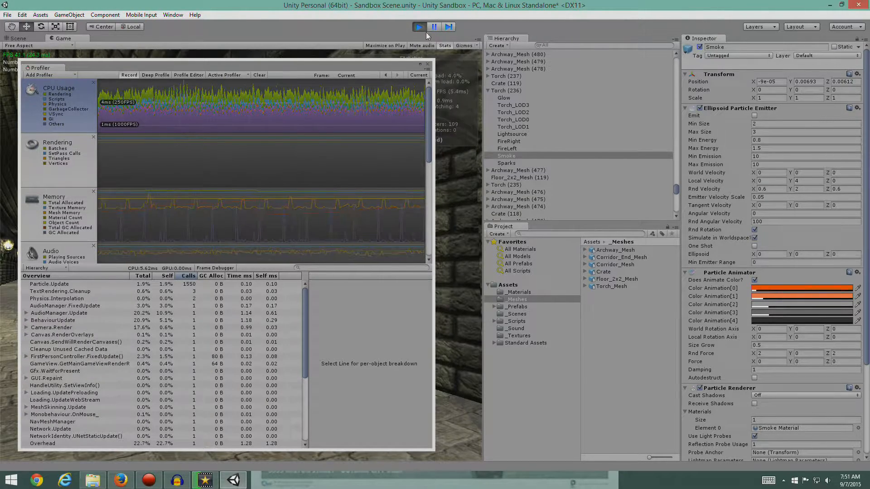
Step: End the profiling run by closing the Profiler and leaving play mode, with Torch (236) selected
{"action": "left_click", "coordinate": [425, 60]}
{"action": "key", "text": "ctrl+p"}
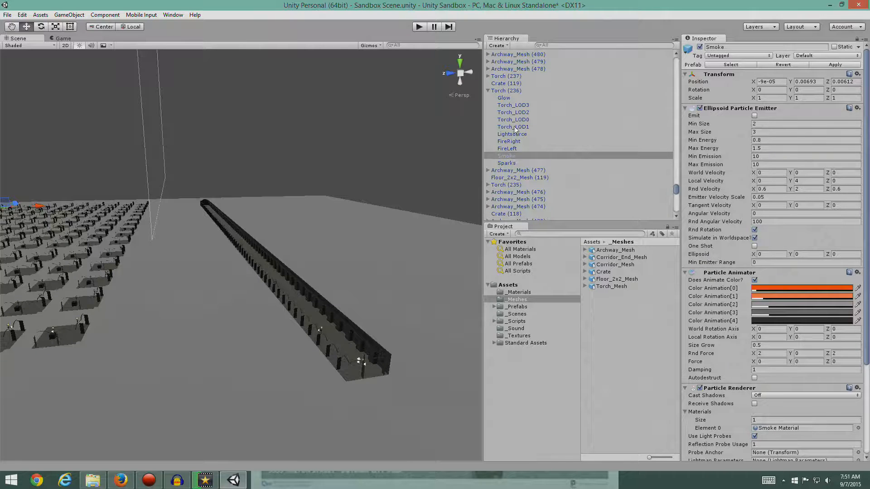
{"action": "left_click", "coordinate": [510, 91]}
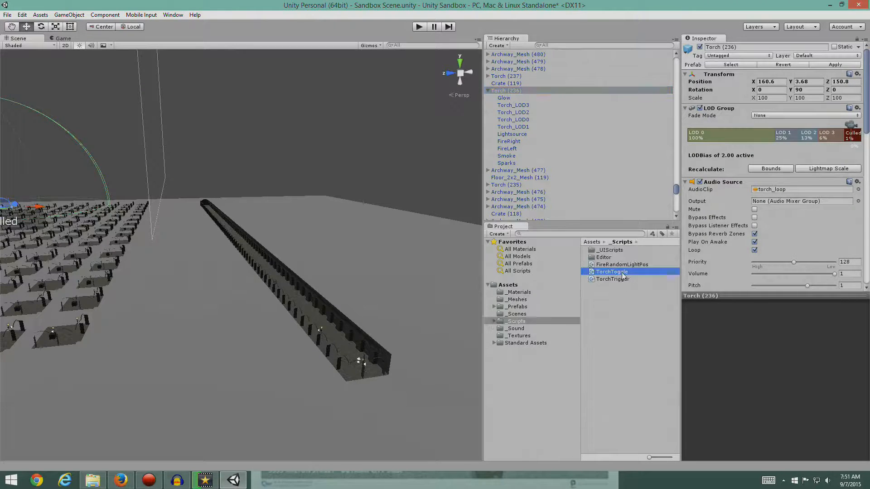
Step: Open the TorchToggle script from _Scripts in Visual Studio, close the Unity Scripting API page and bring up TorchTrigger.cs
{"action": "left_click", "coordinate": [516, 320]}
{"action": "double_click", "coordinate": [612, 272]}
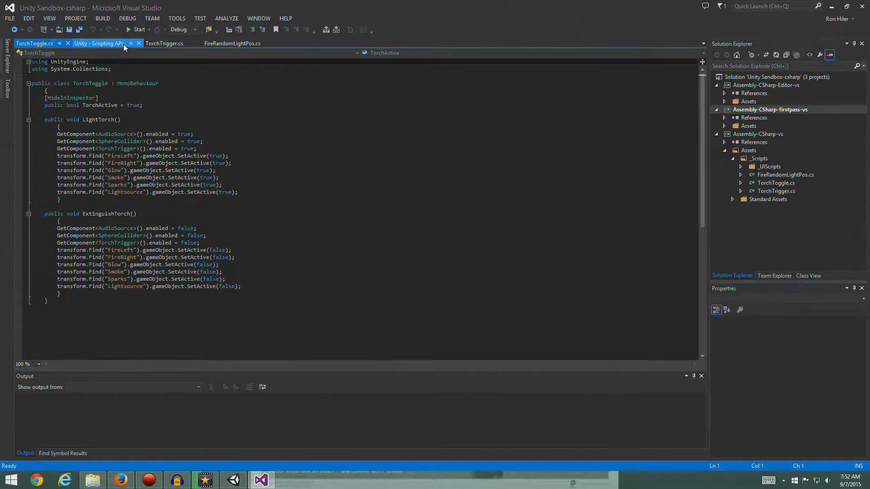
{"action": "left_click", "coordinate": [138, 44]}
{"action": "left_click", "coordinate": [102, 44]}
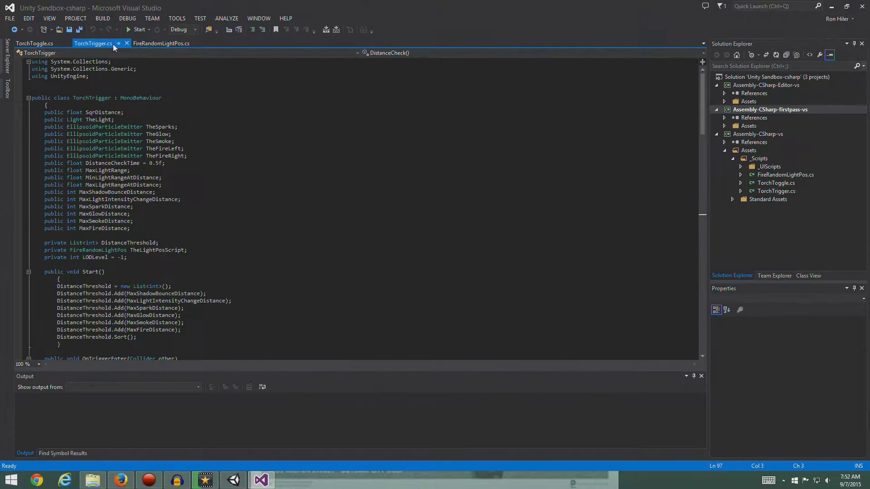
Step: Comment out all five lines of the KillParticleSystem coroutine at the end of TorchTrigger.cs
{"action": "scroll", "coordinate": [227, 199], "scroll_direction": "down", "scroll_amount": 2}
{"action": "scroll", "coordinate": [227, 199], "scroll_direction": "down", "scroll_amount": 20}
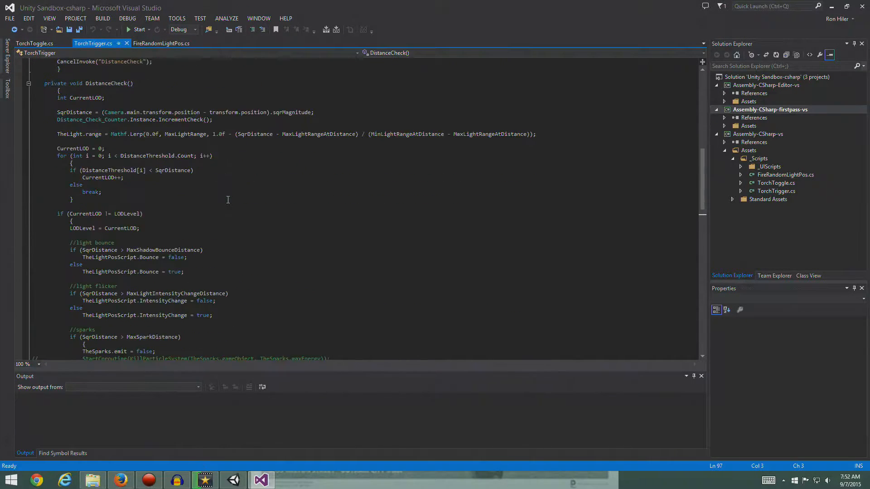
{"action": "scroll", "coordinate": [229, 200], "scroll_direction": "up", "scroll_amount": 8}
{"action": "scroll", "coordinate": [236, 202], "scroll_direction": "down", "scroll_amount": 11}
{"action": "scroll", "coordinate": [238, 202], "scroll_direction": "down", "scroll_amount": 1}
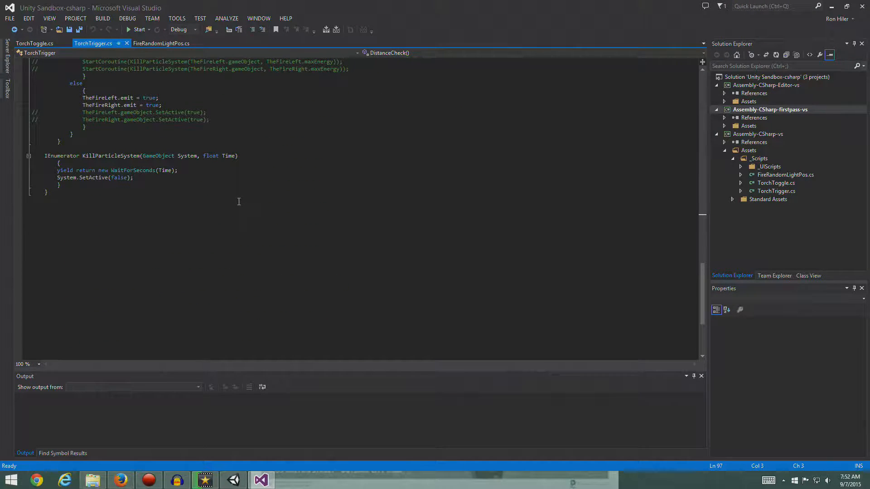
{"action": "left_click", "coordinate": [257, 159]}
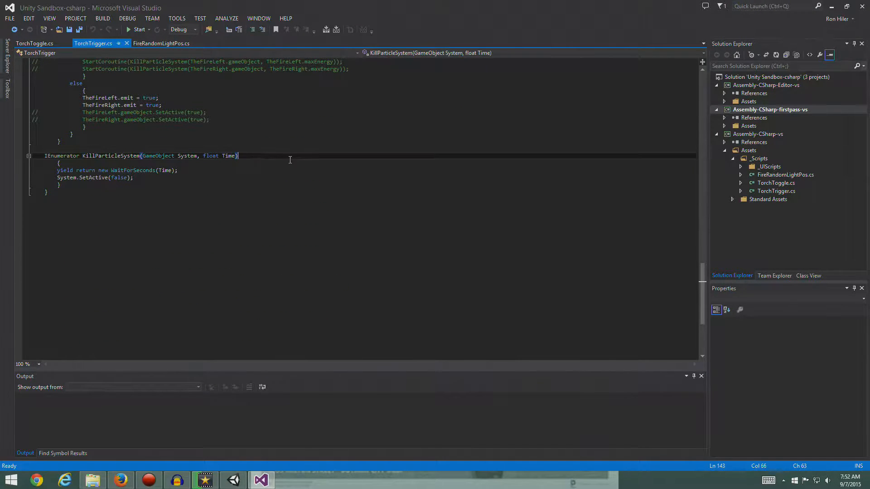
{"action": "type", "text": "//"}
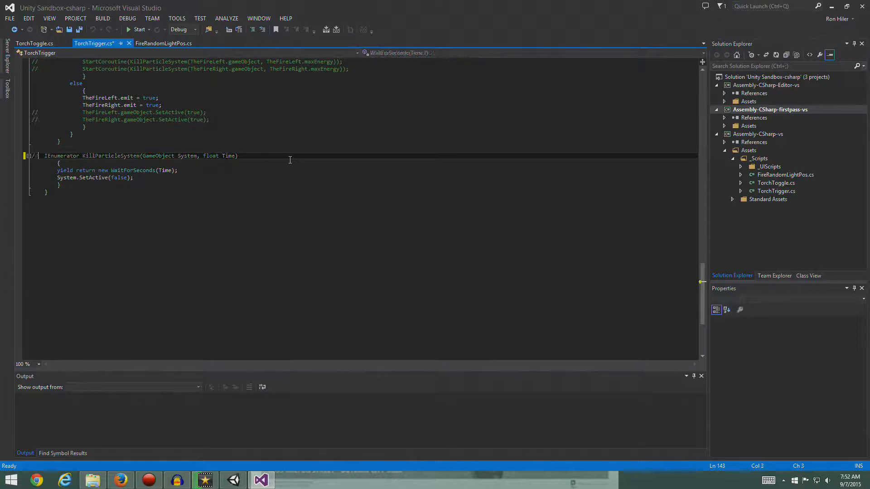
{"action": "key", "text": "Down"}
{"action": "type", "text": "//"}
{"action": "key", "text": "Down"}
{"action": "type", "text": "//"}
{"action": "key", "text": "Down"}
{"action": "type", "text": "//"}
{"action": "key", "text": "Down"}
{"action": "type", "text": "//"}
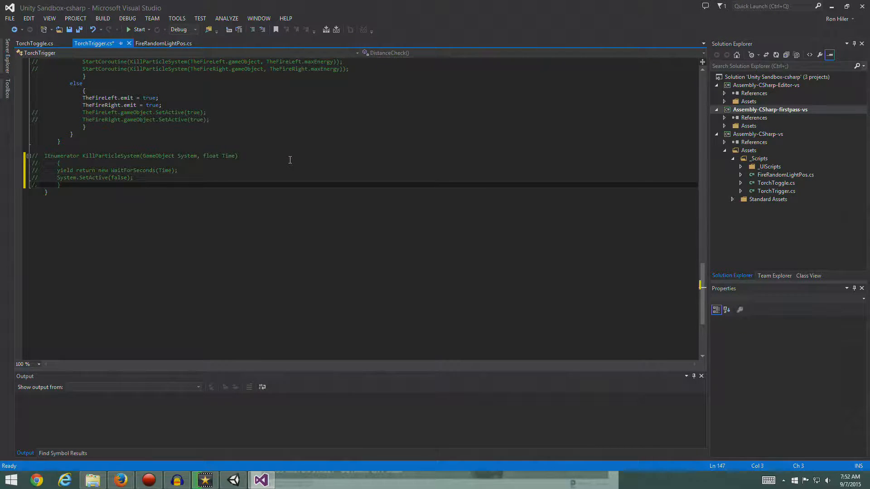
Step: Insert blank lines above the commented-out coroutine and write the method signature KillParticleSystem(GameObject System, float Time)
{"action": "key", "text": "Up"}
{"action": "key", "text": "Up"}
{"action": "key", "text": "Up"}
{"action": "key", "text": "Up"}
{"action": "key", "text": "Up"}
{"action": "key", "text": "Return"}
{"action": "key", "text": "Return"}
{"action": "key", "text": "Up"}
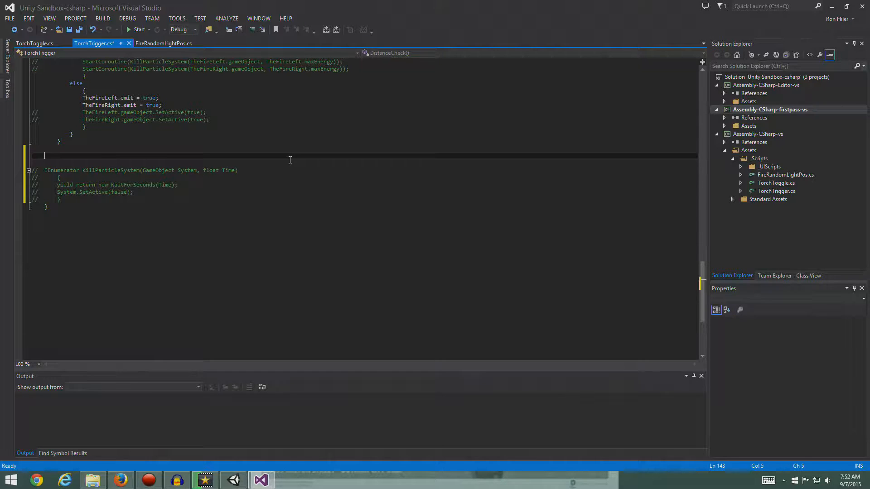
{"action": "type", "text": "Kill"}
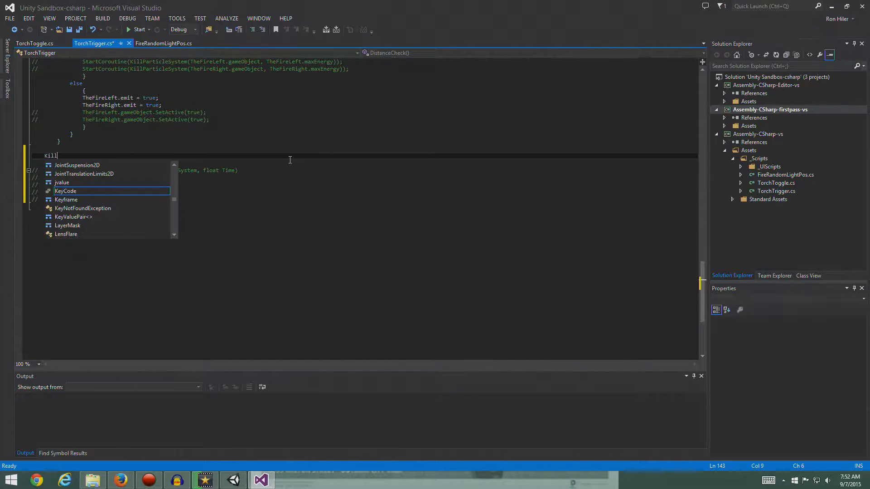
{"action": "type", "text": "Particle"}
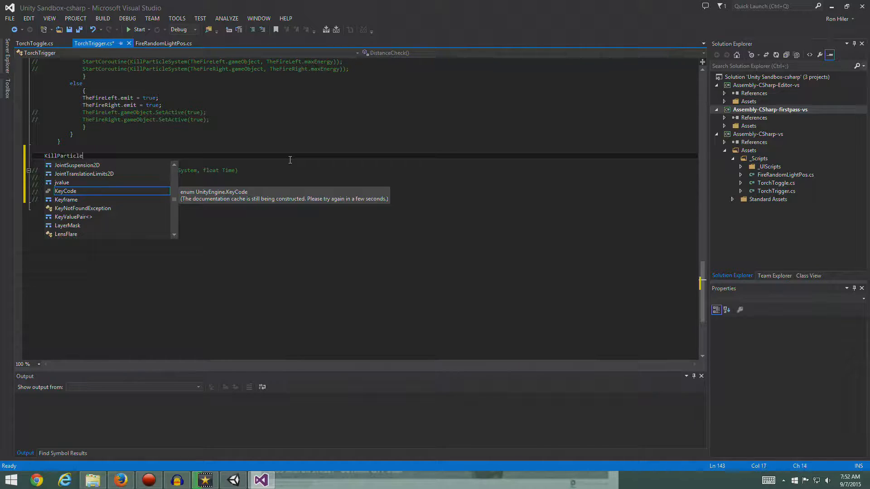
{"action": "type", "text": "System("}
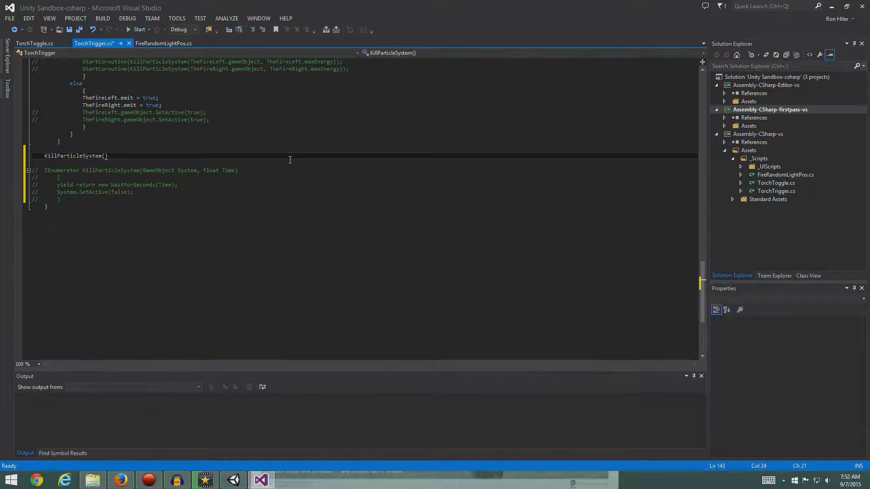
{"action": "type", "text": "Game"}
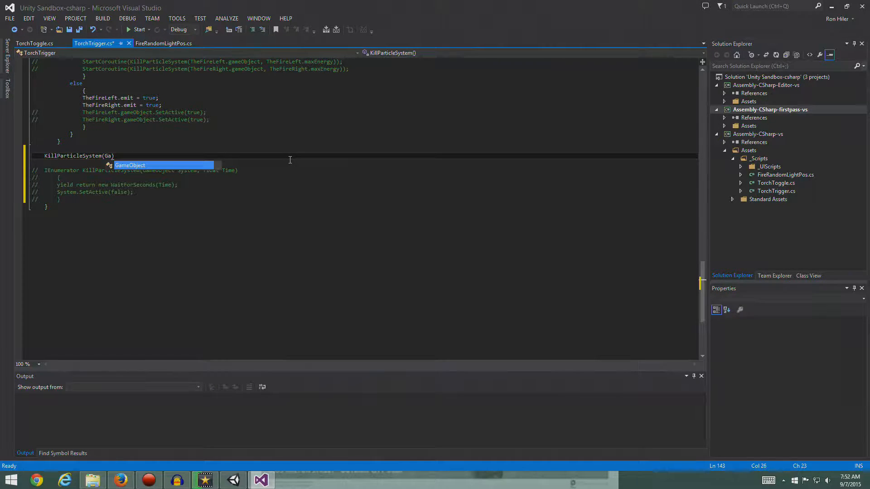
{"action": "type", "text": "Object System"}
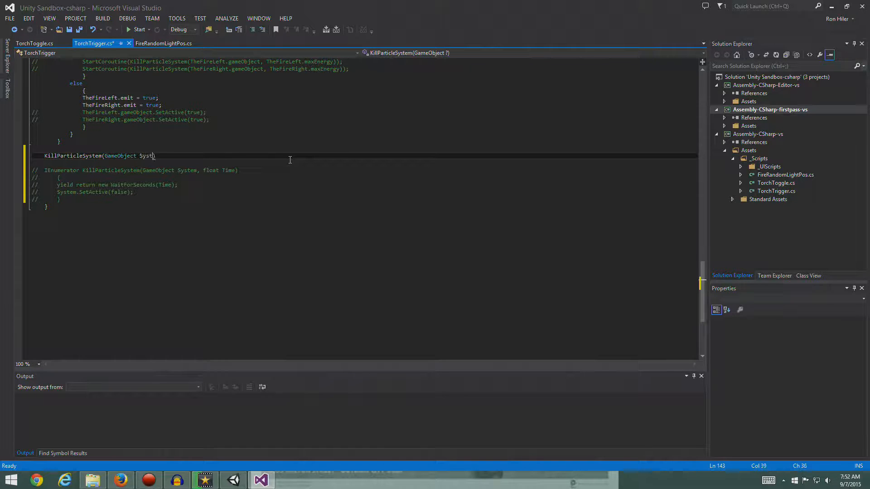
{"action": "type", "text": ", float Time"}
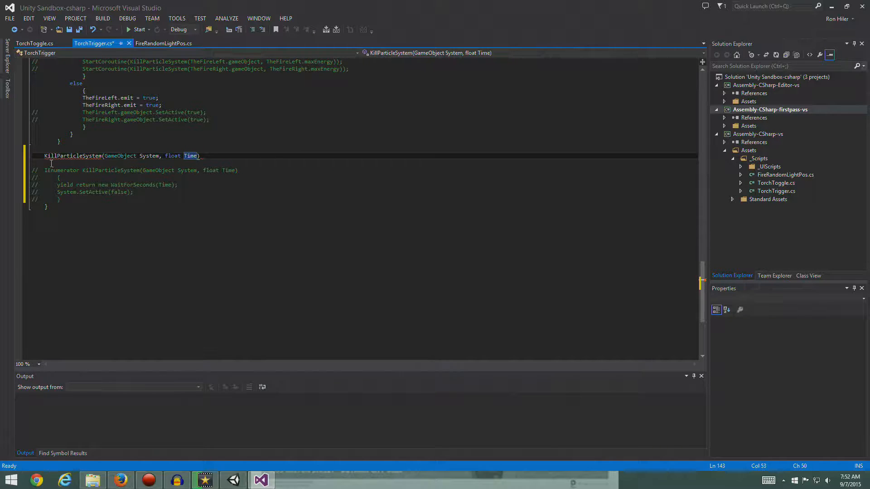
Step: Give the new KillParticleSystem method the return type IEnumerator and add an empty pair of braces as its body
{"action": "key", "text": "Home"}
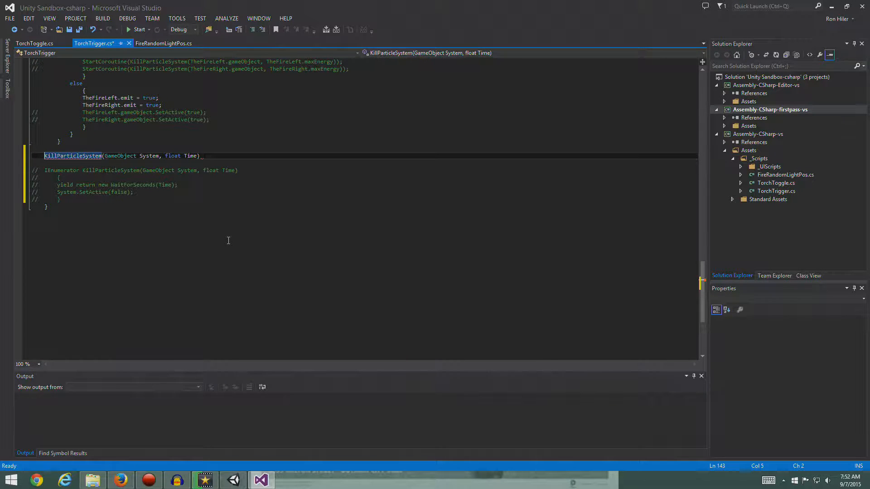
{"action": "type", "text": "IEnu"}
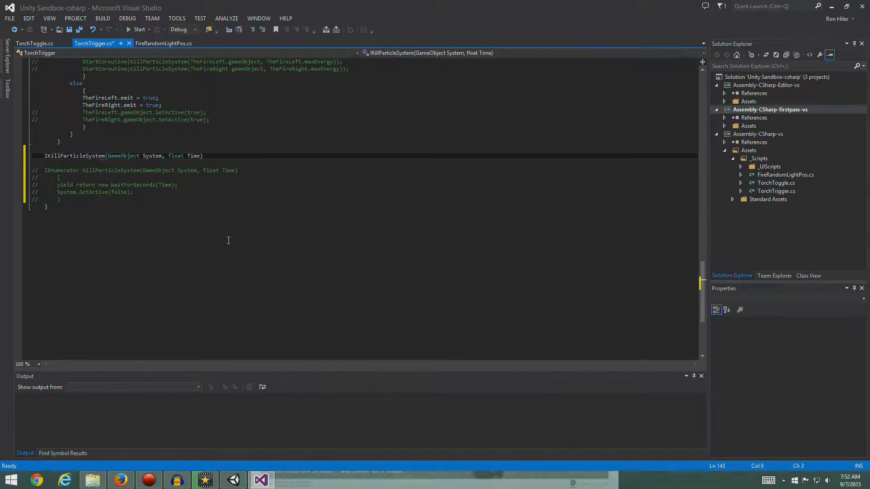
{"action": "type", "text": "merator"}
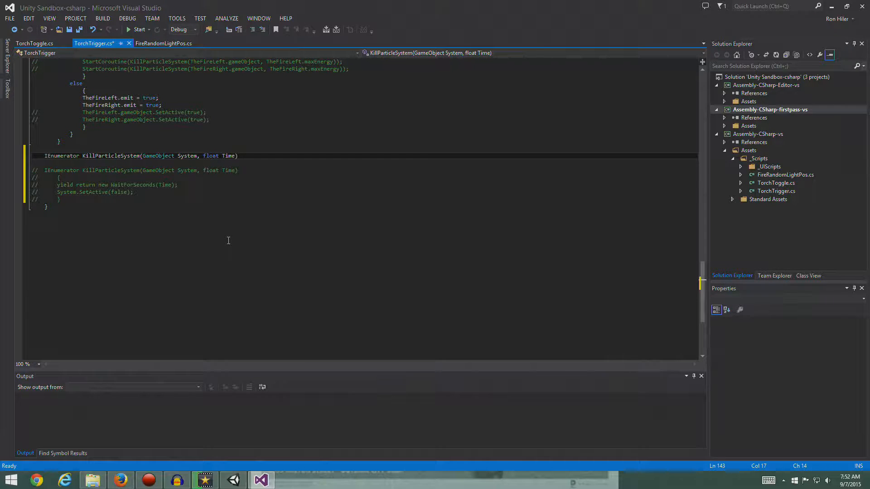
{"action": "key", "text": "End"}
{"action": "mouse_move", "coordinate": [63, 157]}
{"action": "key", "text": "Return"}
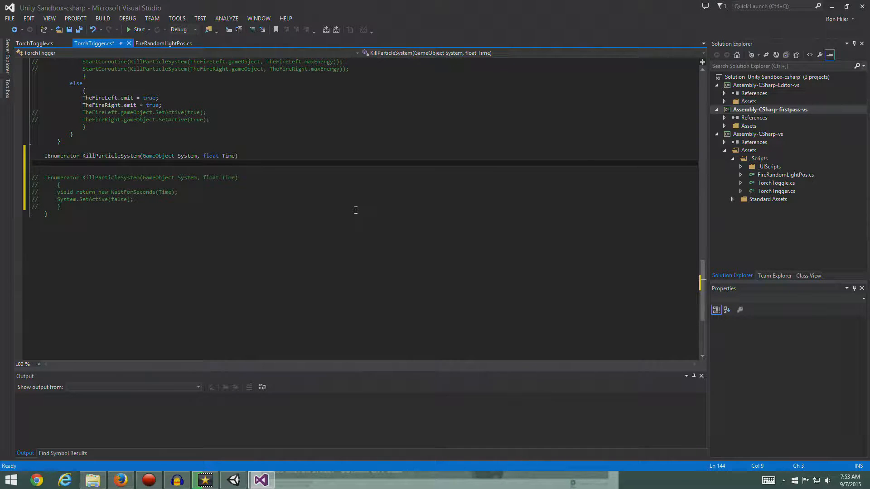
{"action": "type", "text": "{"}
{"action": "key", "text": "Return"}
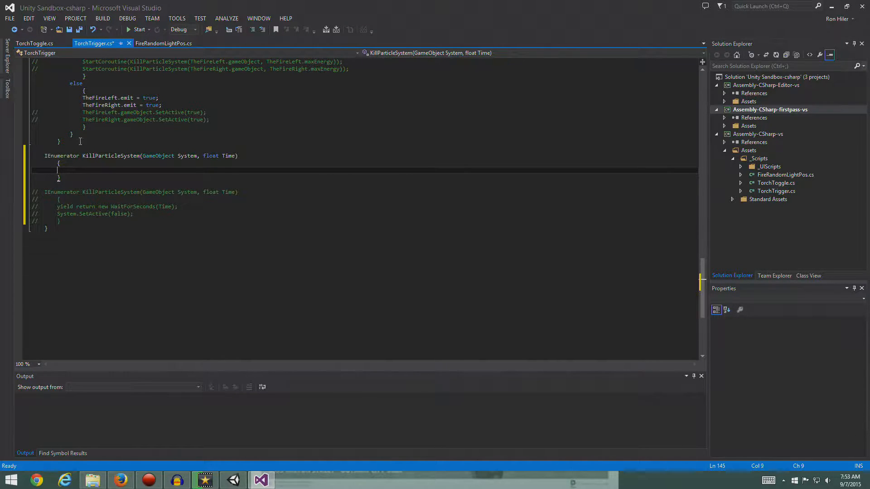
Step: Write "yield return new WaitForSeconds(Time);" as the first statement in the KillParticleSystem body
{"action": "mouse_move", "coordinate": [106, 156]}
{"action": "type", "text": "y"}
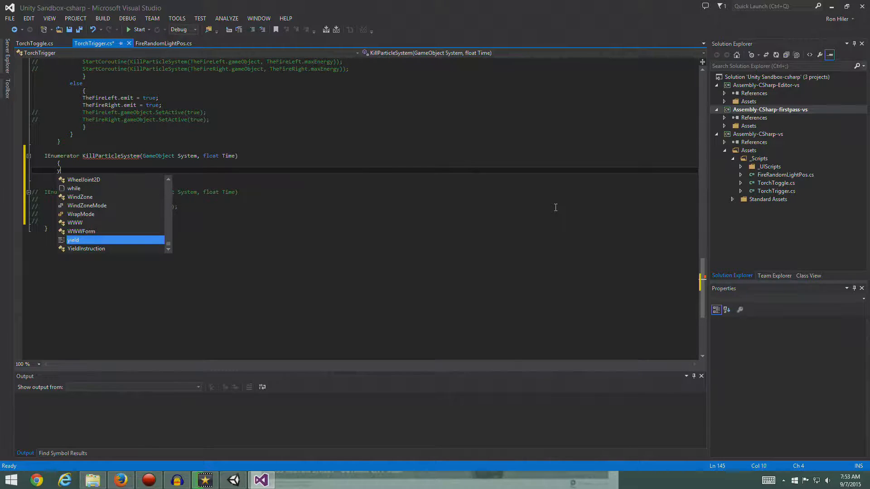
{"action": "type", "text": "ield return new"}
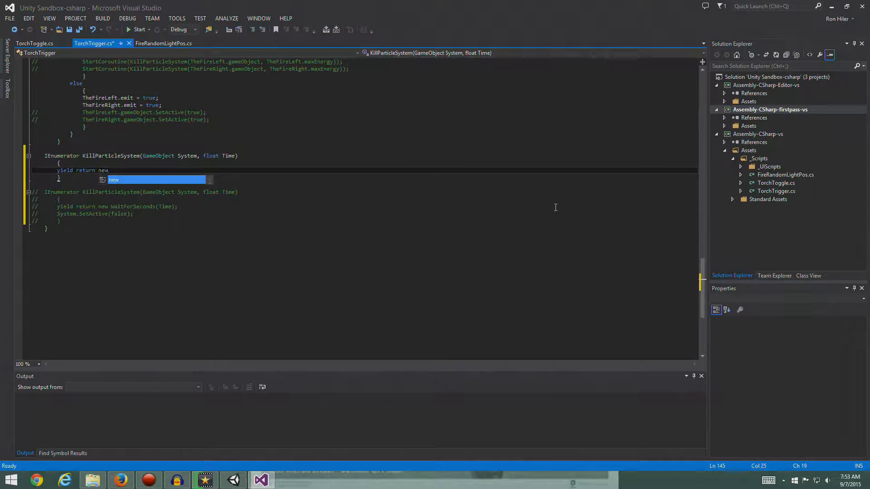
{"action": "type", "text": " Wait"}
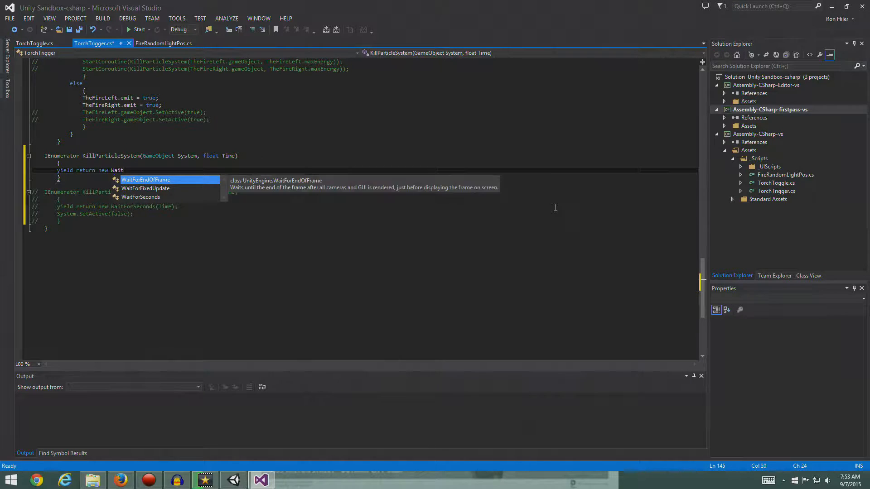
{"action": "key", "text": "Down"}
{"action": "key", "text": "Down"}
{"action": "key", "text": "Tab"}
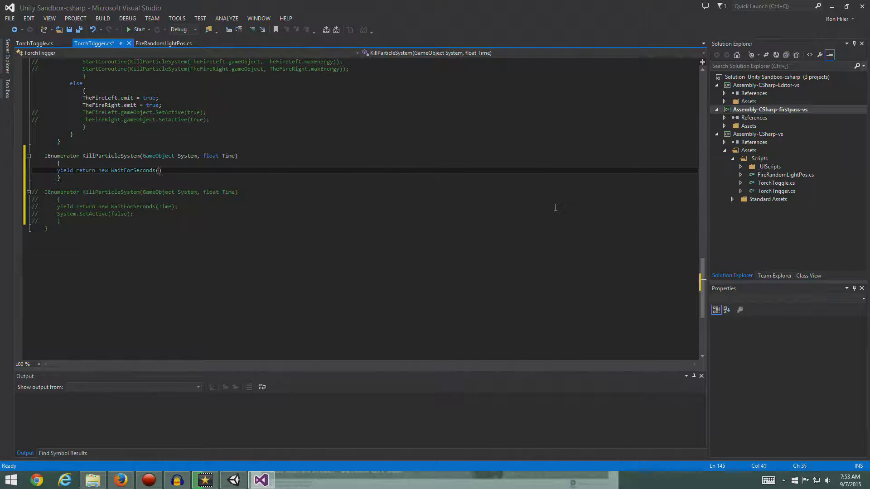
{"action": "type", "text": "(Time);"}
{"action": "mouse_move", "coordinate": [166, 171]}
{"action": "key", "text": "Return"}
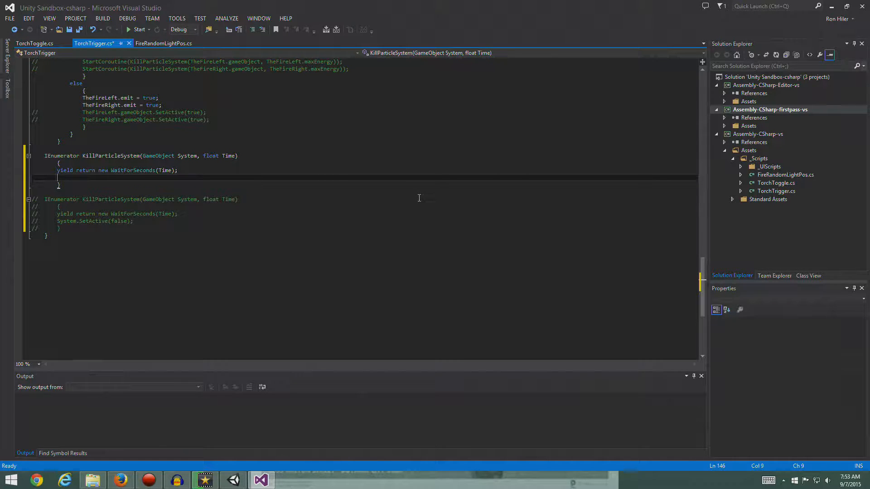
Step: Add the statement "System.SetActive(false);" after the wait in KillParticleSystem
{"action": "type", "text": "Syste"}
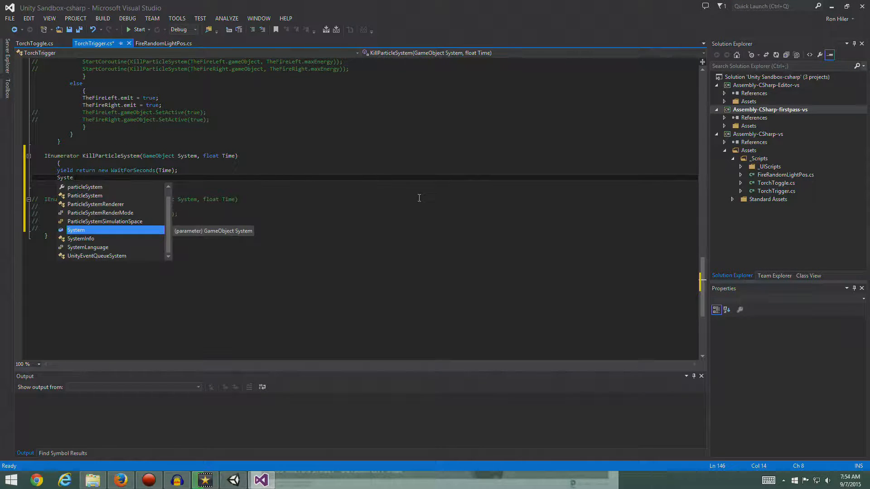
{"action": "type", "text": "m."}
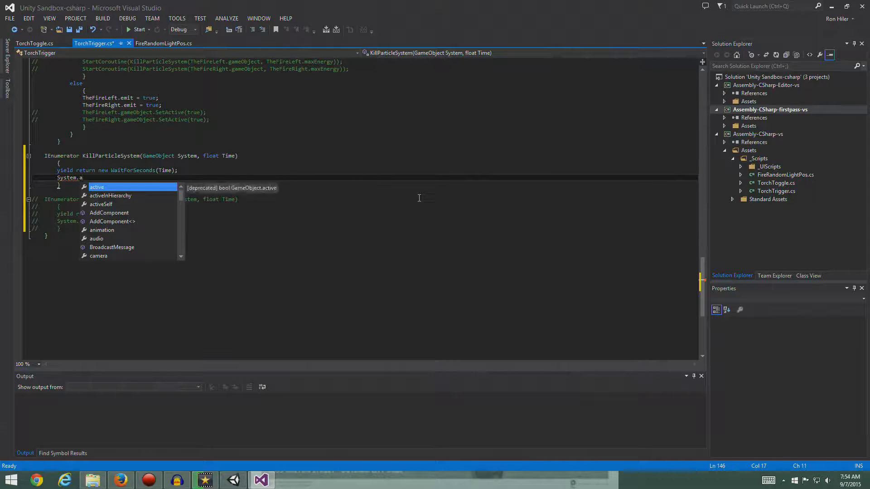
{"action": "type", "text": "ac"}
{"action": "key", "text": "Tab"}
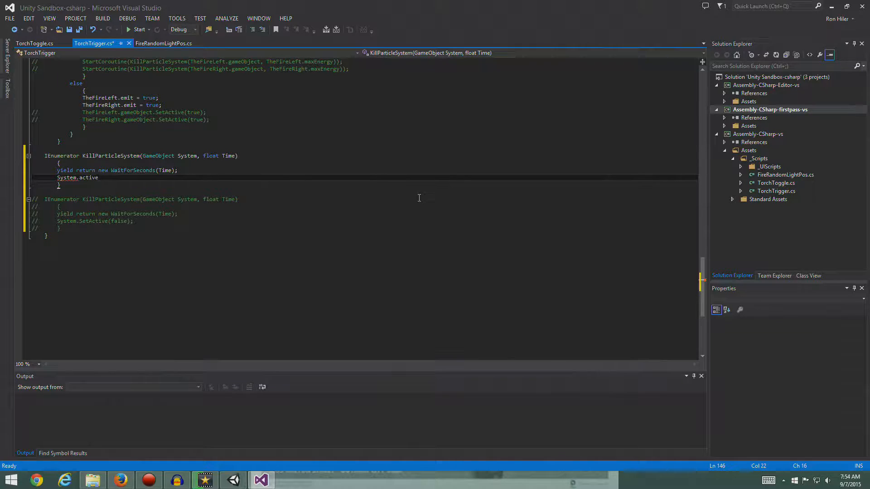
{"action": "key", "text": "BackSpace"}
{"action": "key", "text": "BackSpace"}
{"action": "key", "text": "BackSpace"}
{"action": "key", "text": "BackSpace"}
{"action": "key", "text": "BackSpace"}
{"action": "type", "text": "SetActuv"}
{"action": "key", "text": "BackSpace"}
{"action": "type", "text": "ive(false);"}
Step: Delete the commented-out copy of KillParticleSystem and the extra blank line below the new coroutine
{"action": "left_click", "coordinate": [243, 195]}
{"action": "key", "text": "Down"}
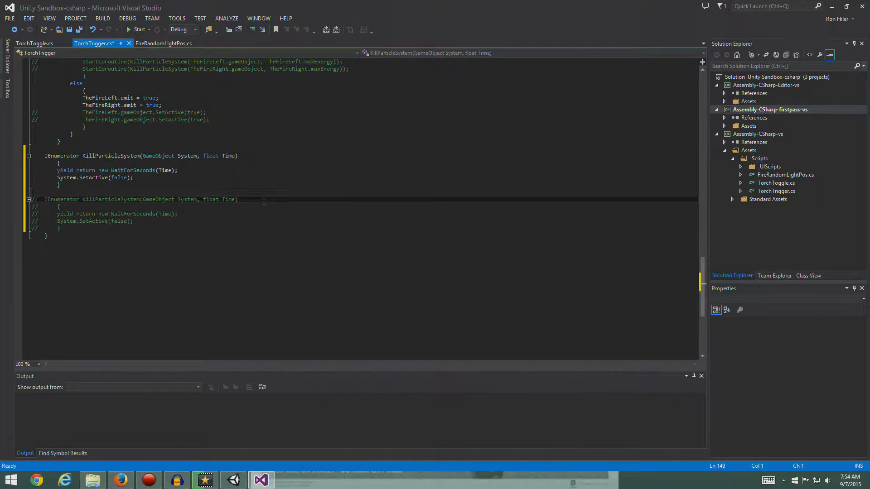
{"action": "key", "text": "shift+Down"}
{"action": "key", "text": "shift+Down"}
{"action": "key", "text": "shift+Down"}
{"action": "key", "text": "shift+Down"}
{"action": "key", "text": "shift+Down"}
{"action": "key", "text": "Delete"}
{"action": "key", "text": "Up"}
{"action": "key", "text": "Delete"}
Step: Review the sparks block in DistanceCheck, and in Unity examine Min Energy and Max Energy on the emitter of Torch (236)'s Smoke
{"action": "scroll", "coordinate": [264, 201], "scroll_direction": "up", "scroll_amount": 20}
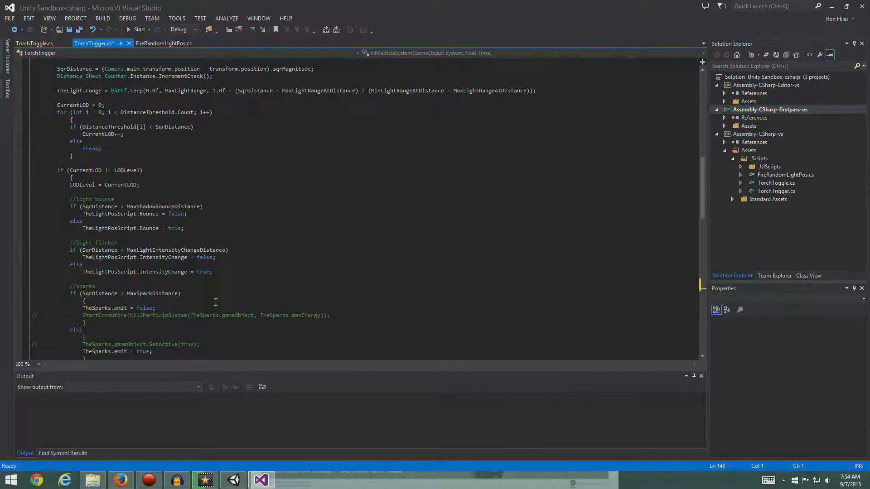
{"action": "left_click", "coordinate": [163, 309]}
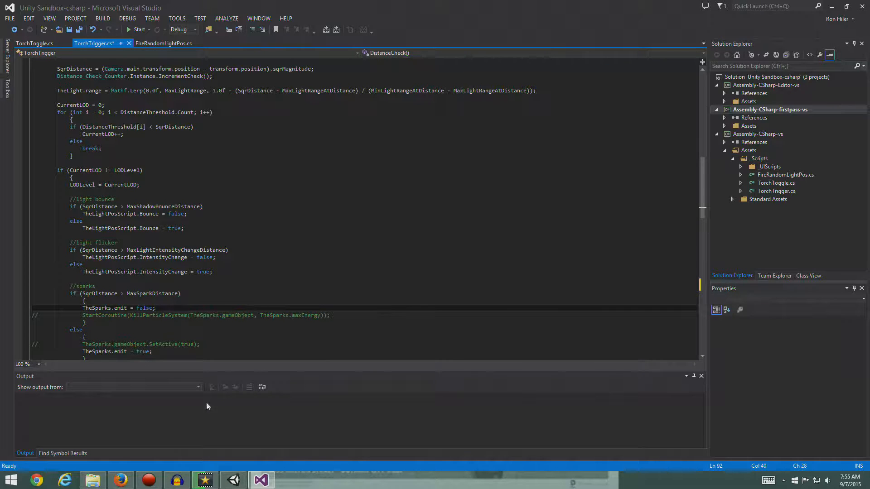
{"action": "left_click", "coordinate": [233, 480]}
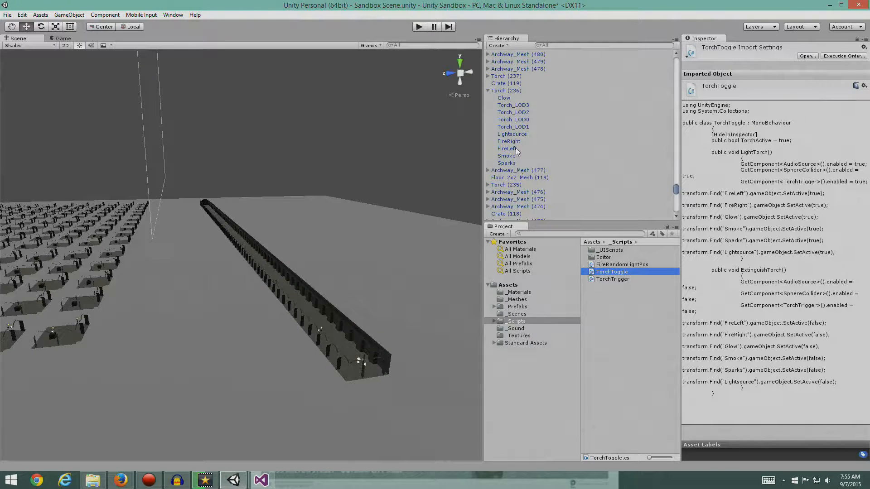
{"action": "left_click", "coordinate": [507, 156]}
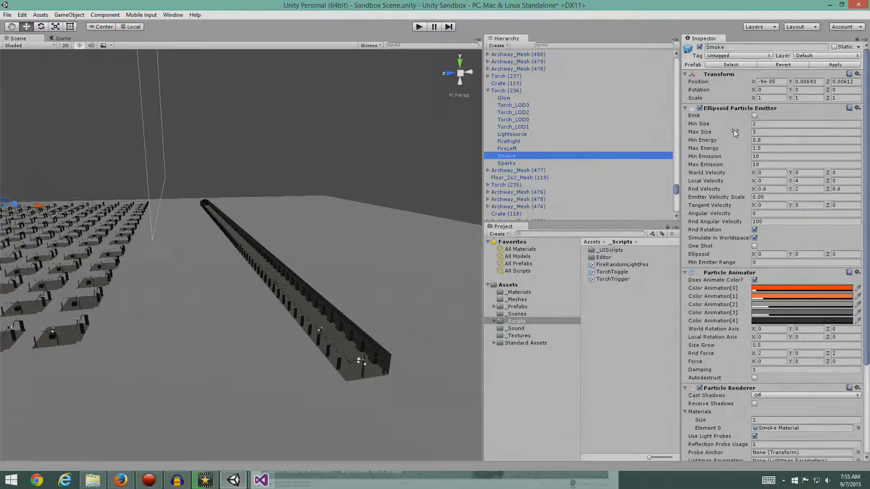
{"action": "left_click", "coordinate": [767, 148]}
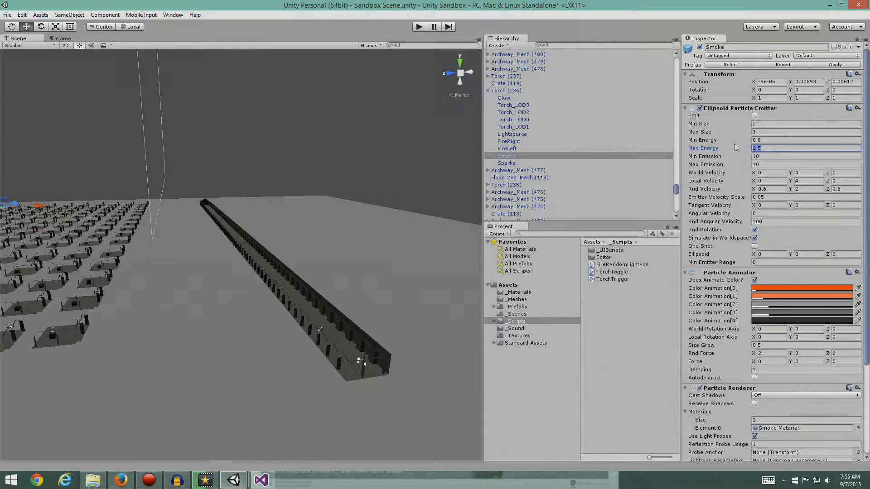
{"action": "left_click", "coordinate": [771, 141]}
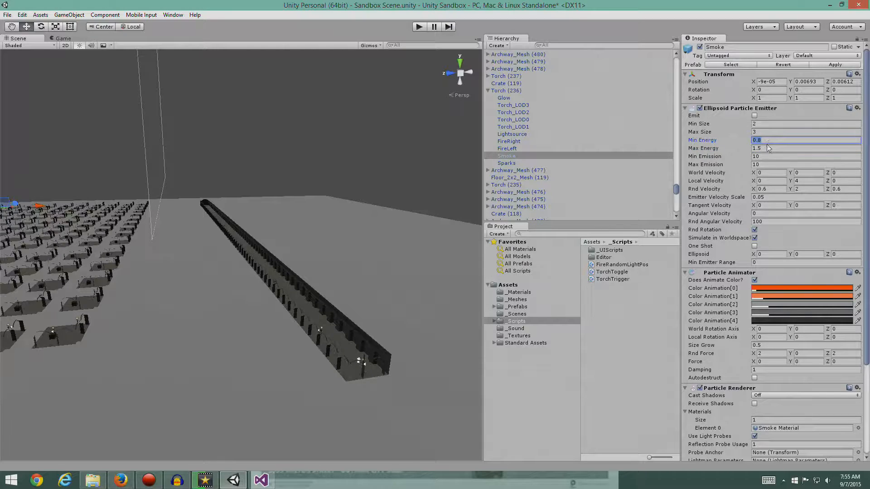
{"action": "left_click", "coordinate": [773, 148]}
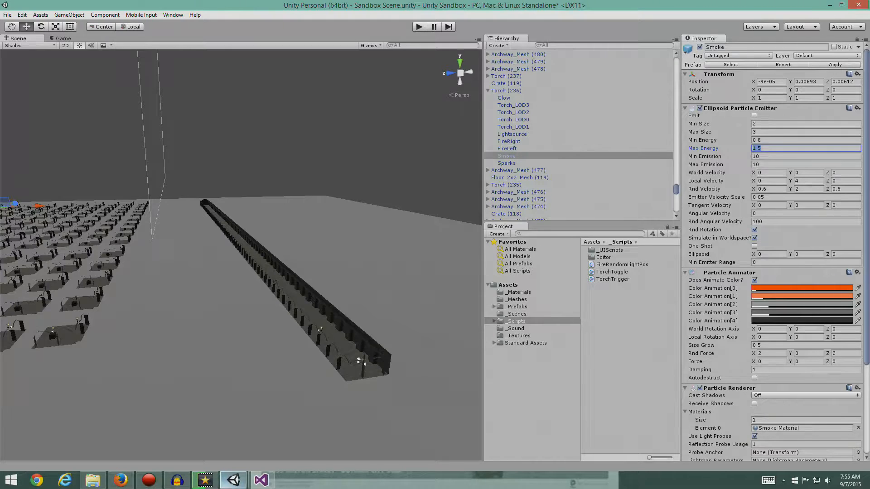
Step: Switch to Visual Studio and review the commented-out StartCoroutine and SetActive lines in DistanceCheck, down to the KillParticleSystem coroutine
{"action": "left_click", "coordinate": [261, 481]}
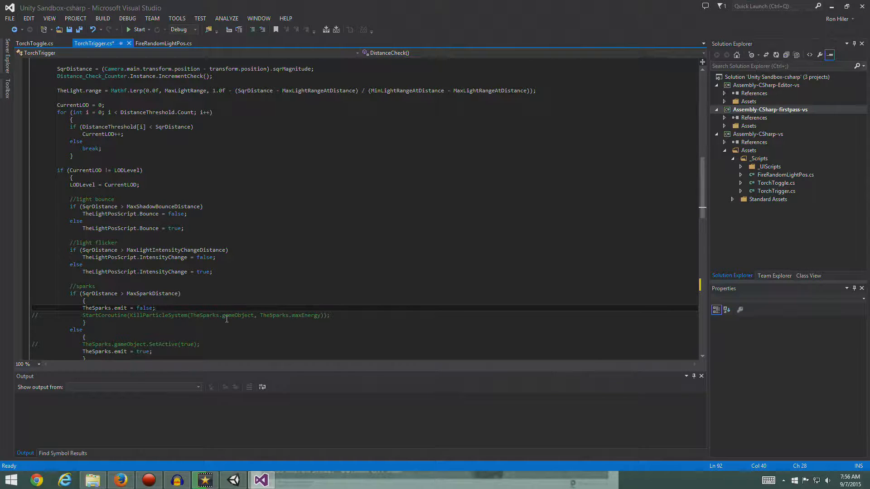
{"action": "scroll", "coordinate": [206, 313], "scroll_direction": "down", "scroll_amount": 4}
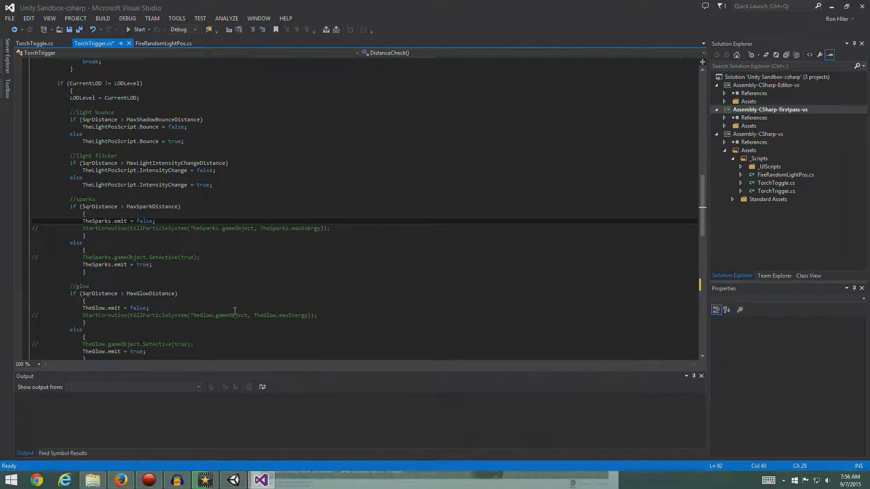
{"action": "scroll", "coordinate": [304, 321], "scroll_direction": "down", "scroll_amount": 13}
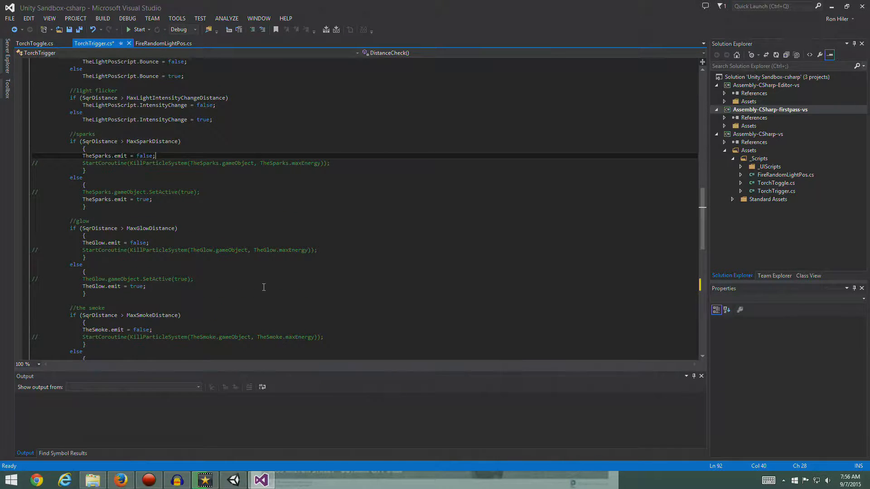
{"action": "scroll", "coordinate": [260, 286], "scroll_direction": "down", "scroll_amount": 4}
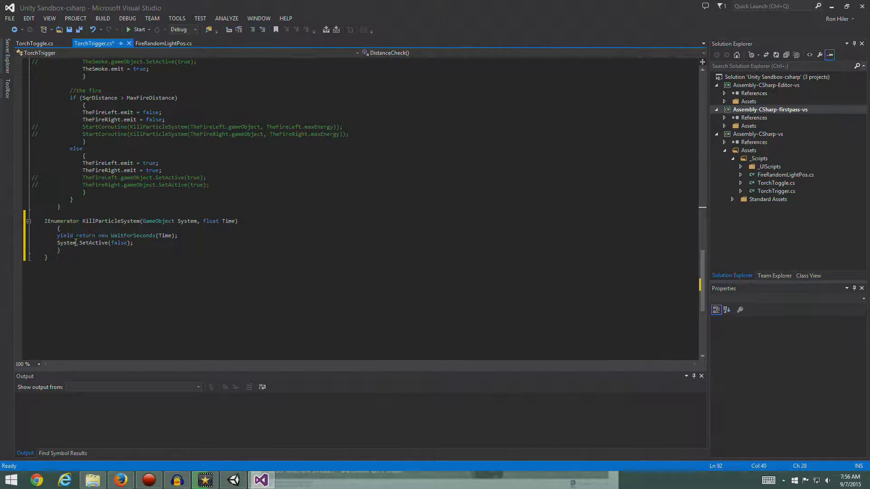
Step: Try an Invoke() call on a new line below "TheSparks.emit = false;" and compare it with the KillParticleSystem signature
{"action": "scroll", "coordinate": [205, 260], "scroll_direction": "up", "scroll_amount": 15}
{"action": "scroll", "coordinate": [245, 257], "scroll_direction": "up", "scroll_amount": 1}
{"action": "key", "text": "Return"}
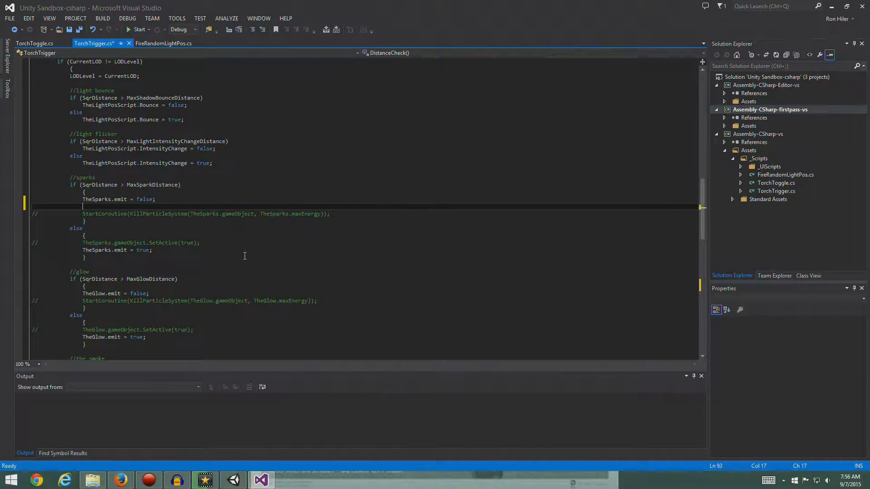
{"action": "type", "text": "Inv"}
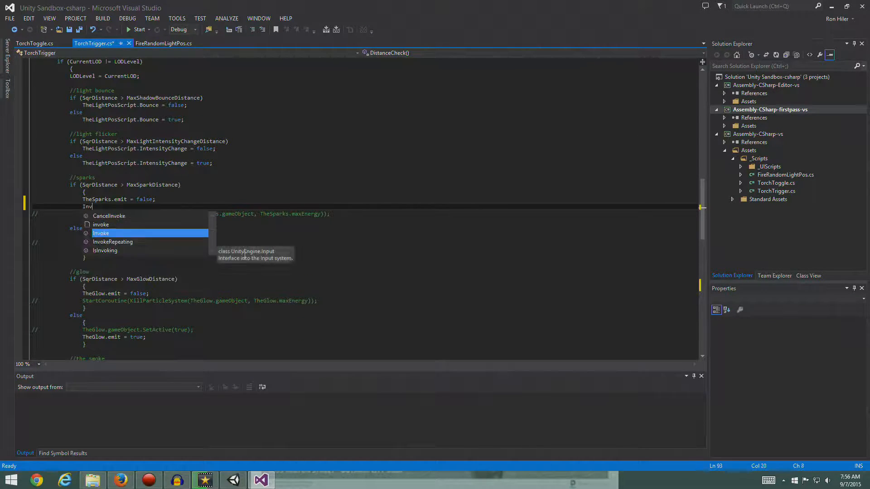
{"action": "type", "text": "oke("}
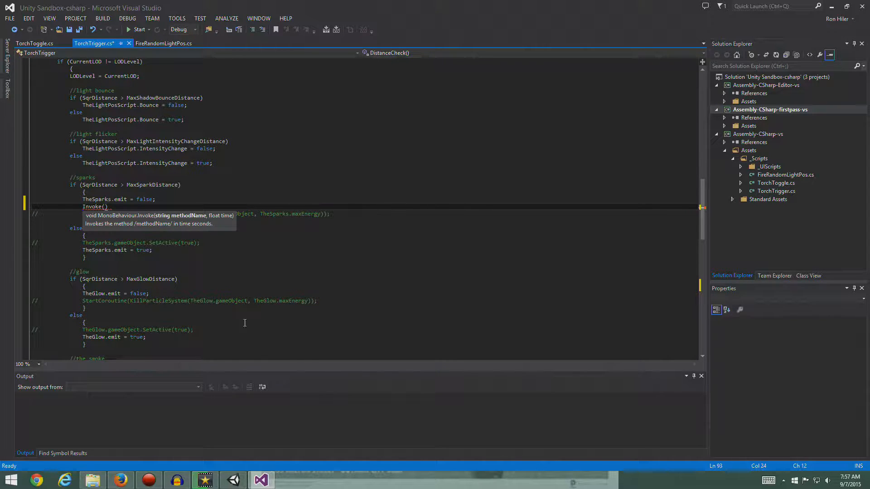
{"action": "left_click", "coordinate": [242, 294]}
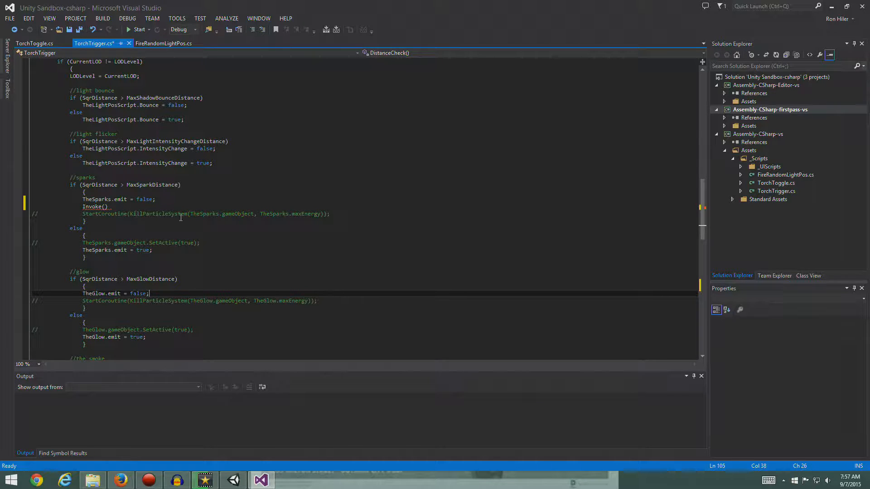
{"action": "scroll", "coordinate": [170, 218], "scroll_direction": "down", "scroll_amount": 4}
{"action": "scroll", "coordinate": [171, 217], "scroll_direction": "down", "scroll_amount": 12}
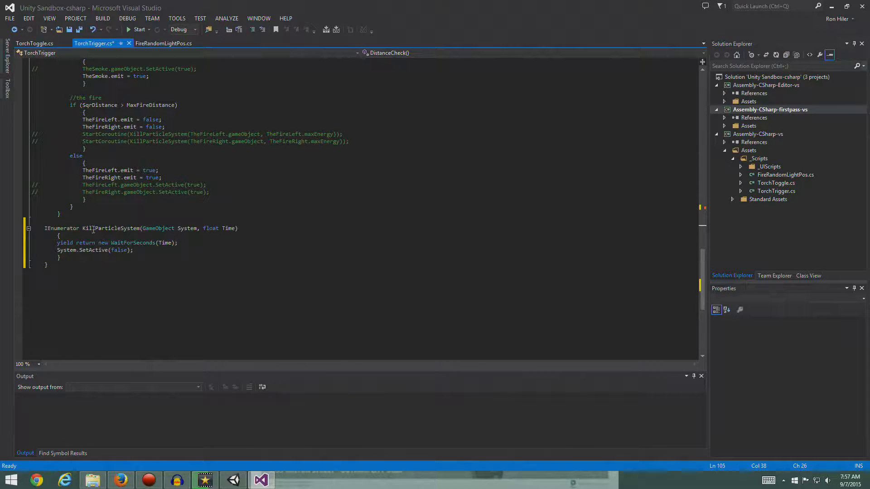
{"action": "scroll", "coordinate": [224, 228], "scroll_direction": "up", "scroll_amount": 16}
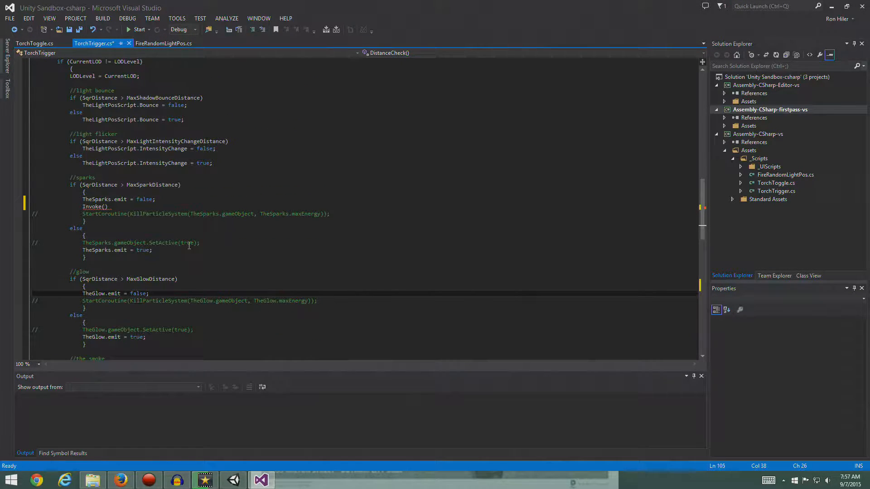
Step: Delete the unfinished Invoke() line and uncomment "StartCoroutine(KillParticleSystem(TheSparks.gameObject, TheSparks.maxEnergy));" in the sparks block
{"action": "left_click", "coordinate": [295, 208]}
{"action": "key", "text": "Home"}
{"action": "key", "text": "Home"}
{"action": "key", "text": "End"}
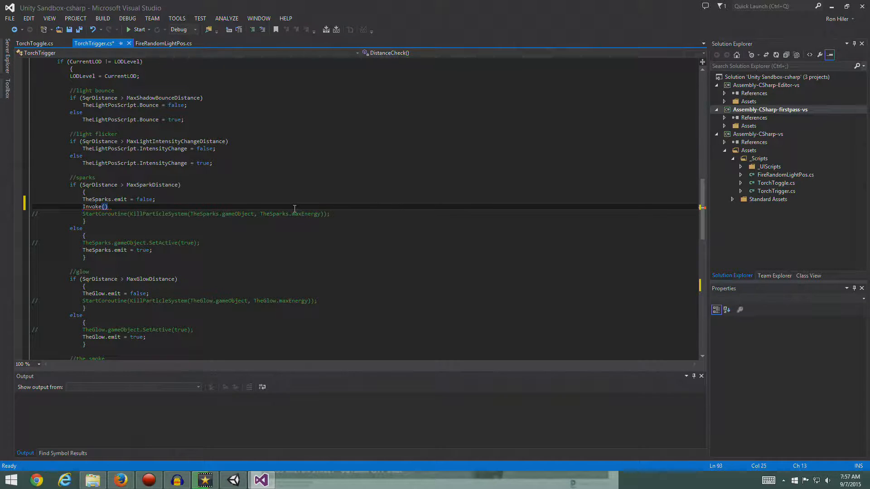
{"action": "key", "text": "Home"}
{"action": "key", "text": "Home"}
{"action": "key", "text": "shift+Down"}
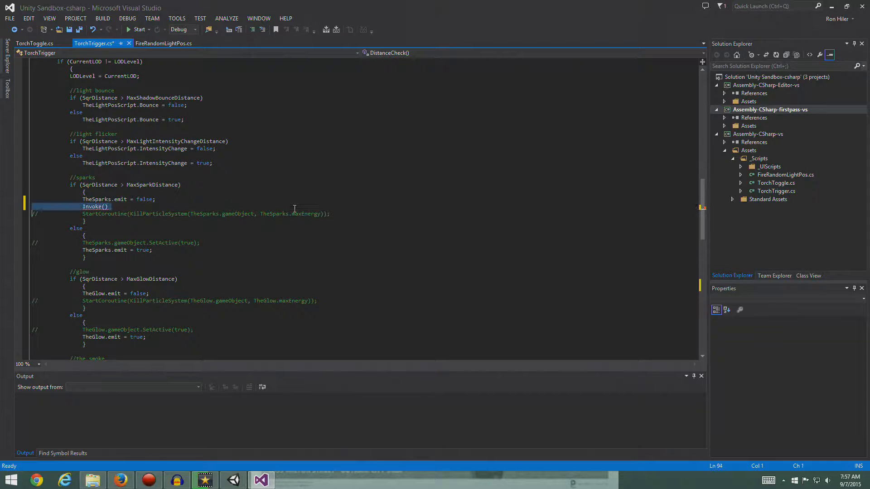
{"action": "key", "text": "Delete"}
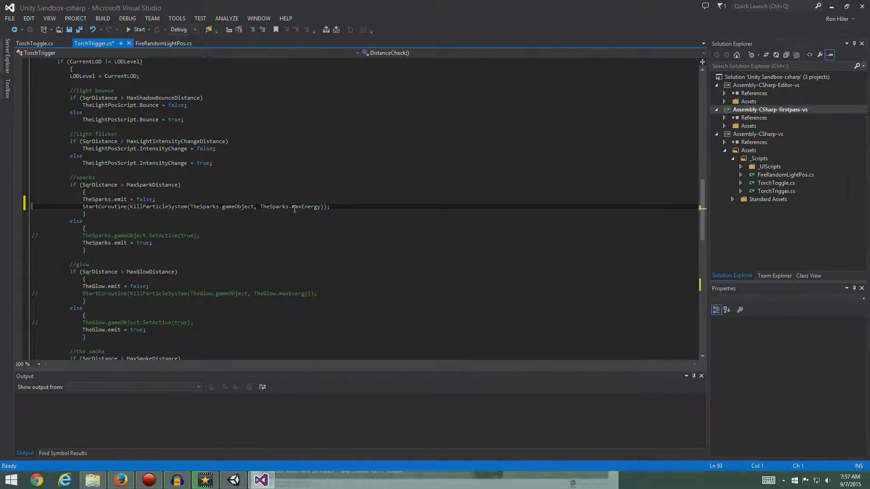
Step: Examine the sparks StartCoroutine call, checking its gameObject and maxEnergy arguments against the KillParticleSystem definition
{"action": "double_click", "coordinate": [103, 207]}
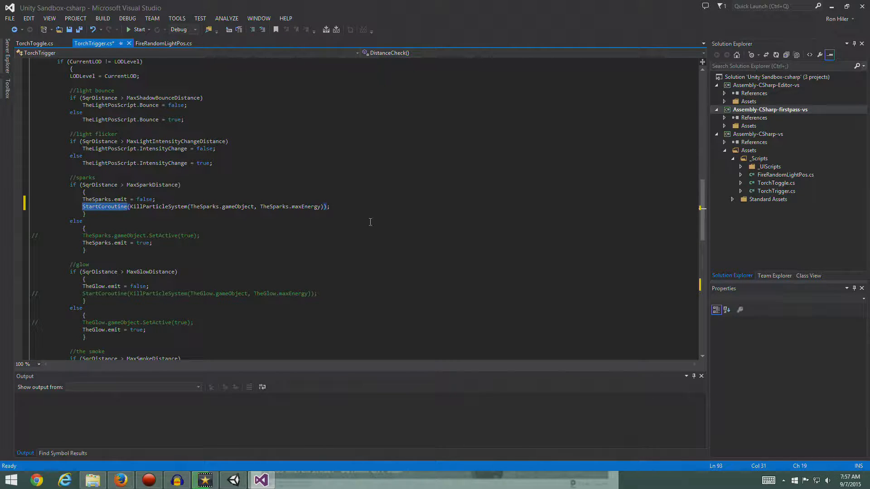
{"action": "scroll", "coordinate": [291, 240], "scroll_direction": "down", "scroll_amount": 13}
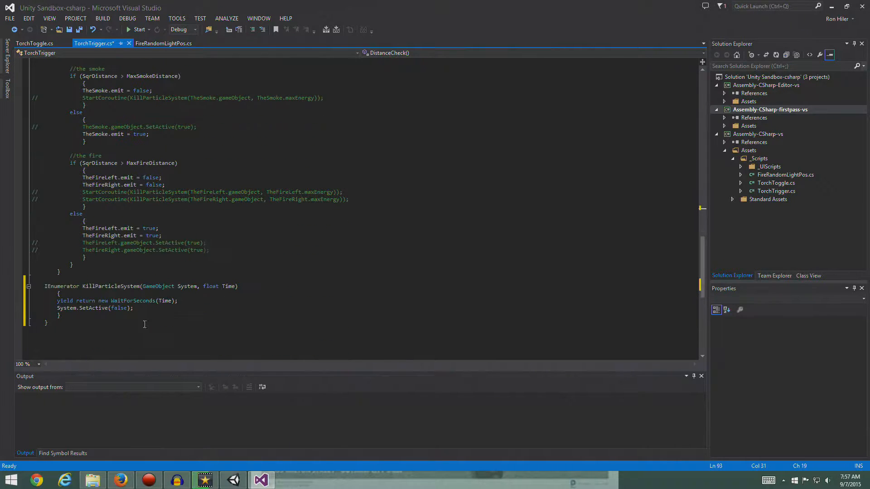
{"action": "scroll", "coordinate": [122, 302], "scroll_direction": "up", "scroll_amount": 12}
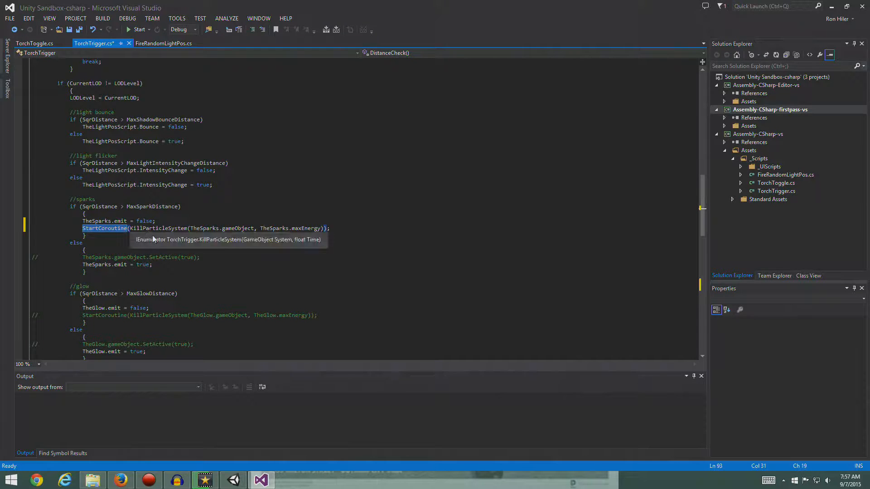
{"action": "scroll", "coordinate": [149, 236], "scroll_direction": "down", "scroll_amount": 12}
{"action": "scroll", "coordinate": [187, 250], "scroll_direction": "up", "scroll_amount": 12}
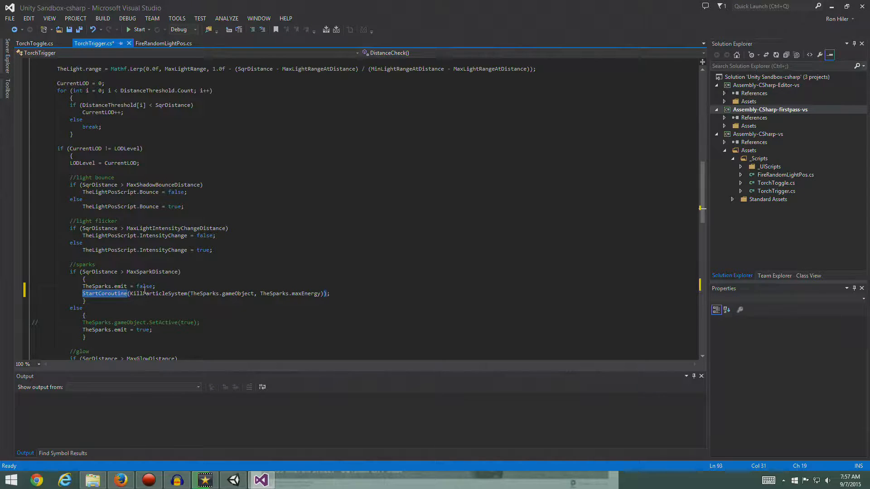
{"action": "double_click", "coordinate": [157, 294]}
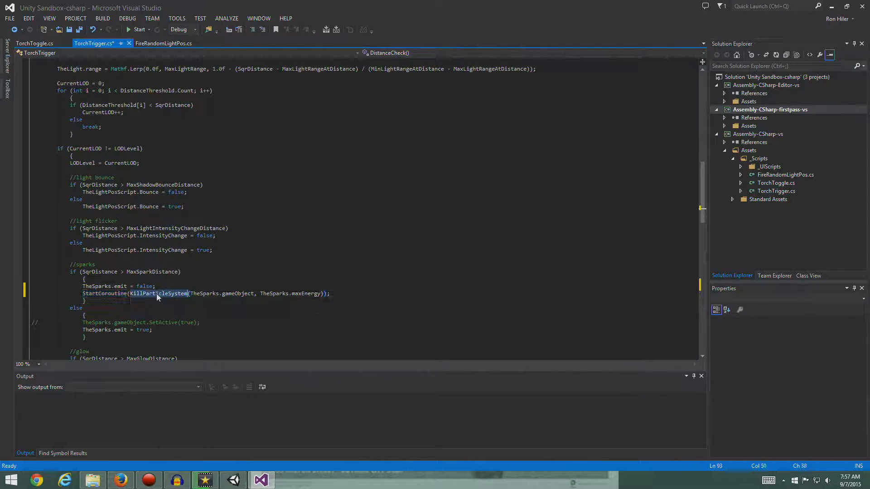
{"action": "double_click", "coordinate": [204, 293]}
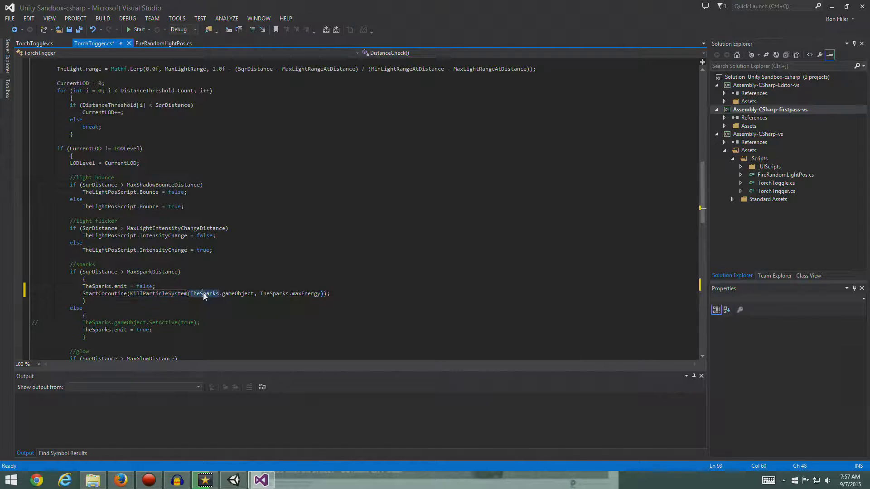
{"action": "double_click", "coordinate": [229, 295]}
{"action": "double_click", "coordinate": [306, 294]}
{"action": "left_click", "coordinate": [354, 295]}
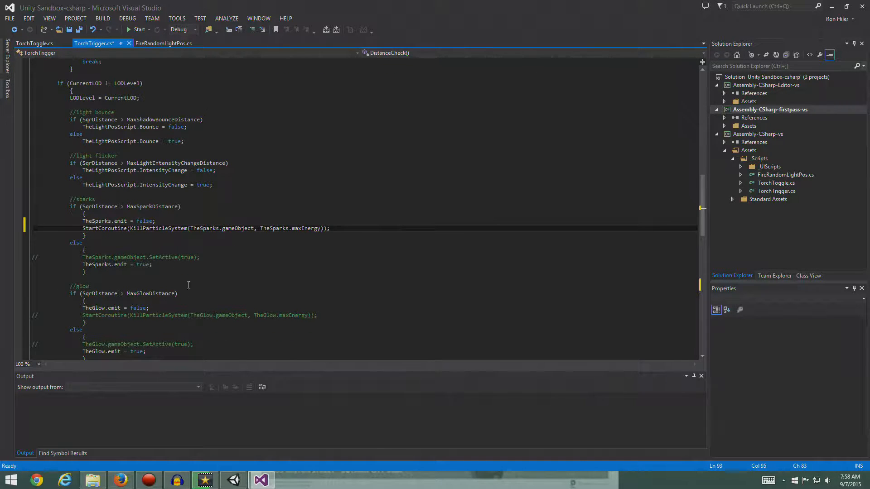
Step: Uncomment "TheSparks.gameObject.SetActive(true);" in the sparks else block and save all files
{"action": "left_click", "coordinate": [216, 256]}
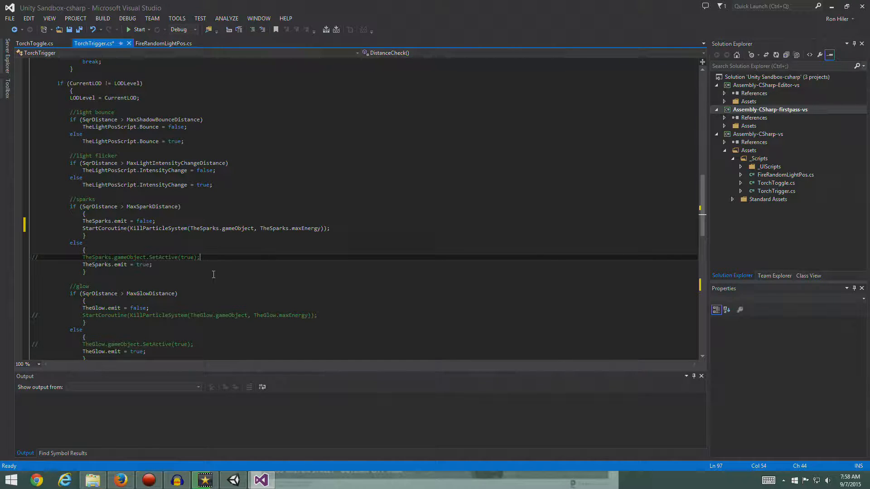
{"action": "key", "text": "Delete"}
{"action": "key", "text": "Delete"}
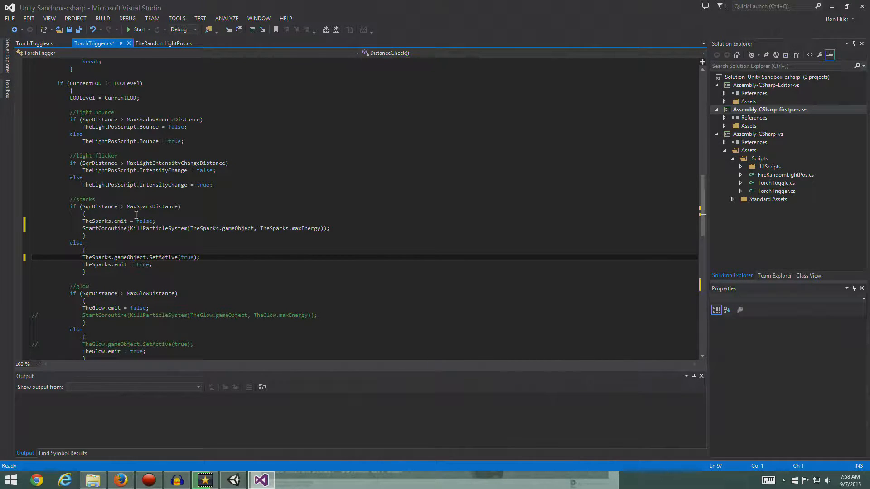
{"action": "left_click", "coordinate": [79, 29]}
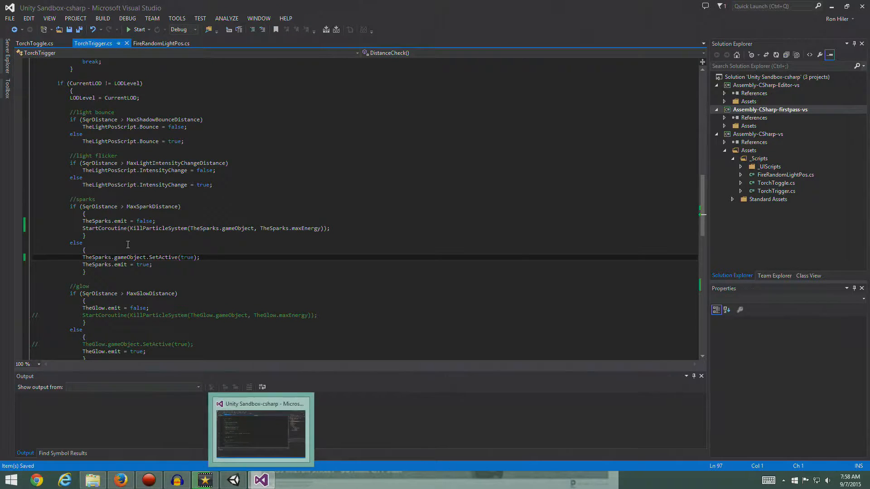
{"action": "scroll", "coordinate": [154, 274], "scroll_direction": "down", "scroll_amount": 8}
{"action": "scroll", "coordinate": [154, 274], "scroll_direction": "up", "scroll_amount": 10}
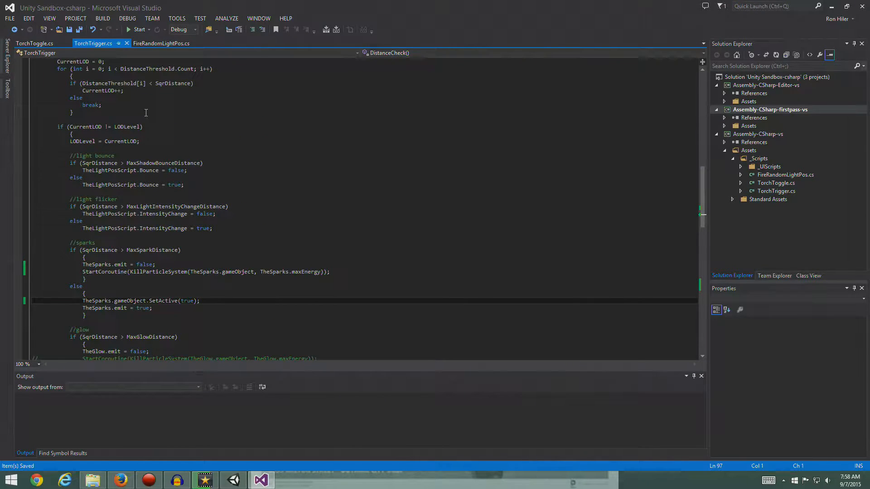
Step: Switch to Unity and open the Profiler
{"action": "mouse_move", "coordinate": [235, 484]}
{"action": "left_click", "coordinate": [234, 484]}
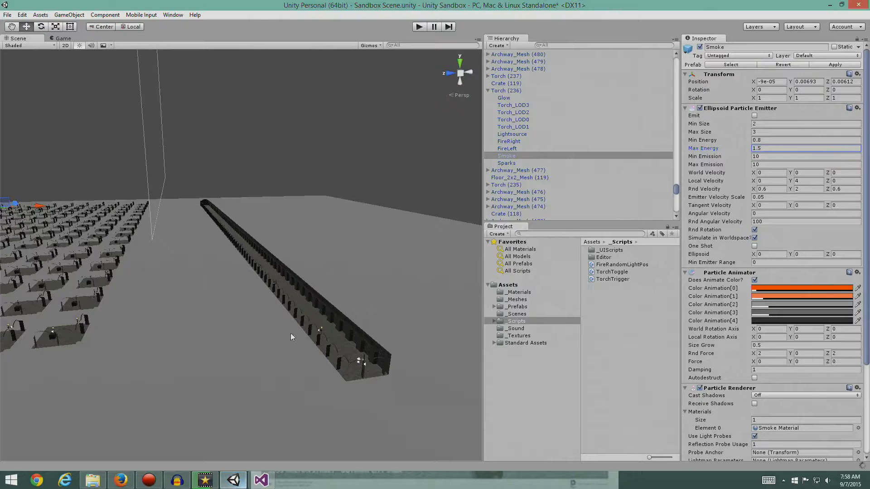
{"action": "left_click", "coordinate": [175, 18]}
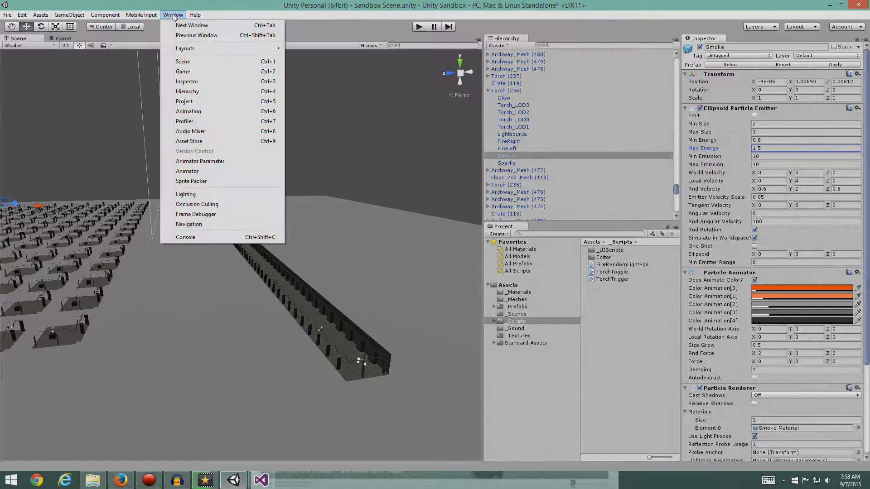
{"action": "left_click", "coordinate": [203, 121]}
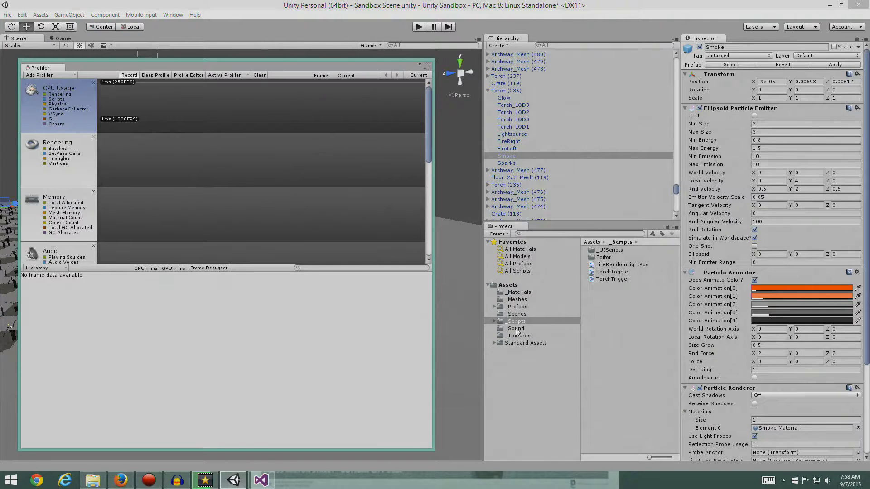
Step: Deactivate the Sparks object of the Torch prefab in the _Prefabs/Decor folder
{"action": "left_click", "coordinate": [517, 307]}
{"action": "left_click", "coordinate": [493, 307]}
{"action": "left_click", "coordinate": [520, 315]}
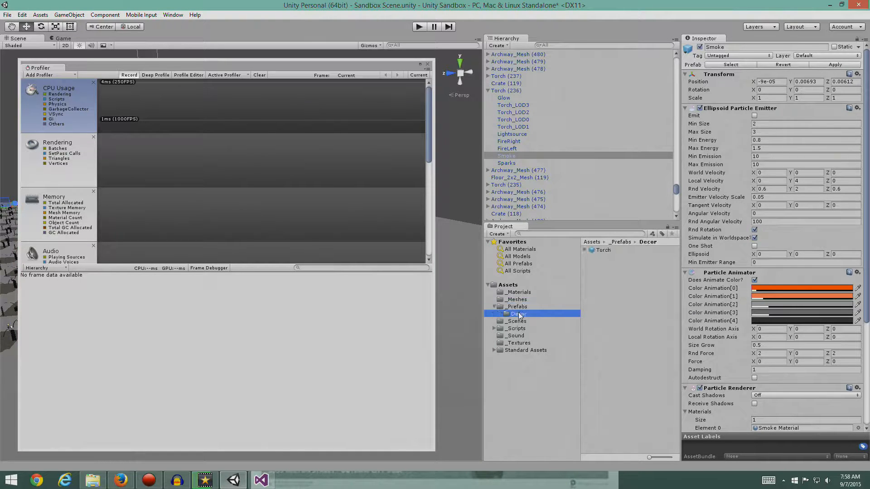
{"action": "left_click", "coordinate": [585, 250]}
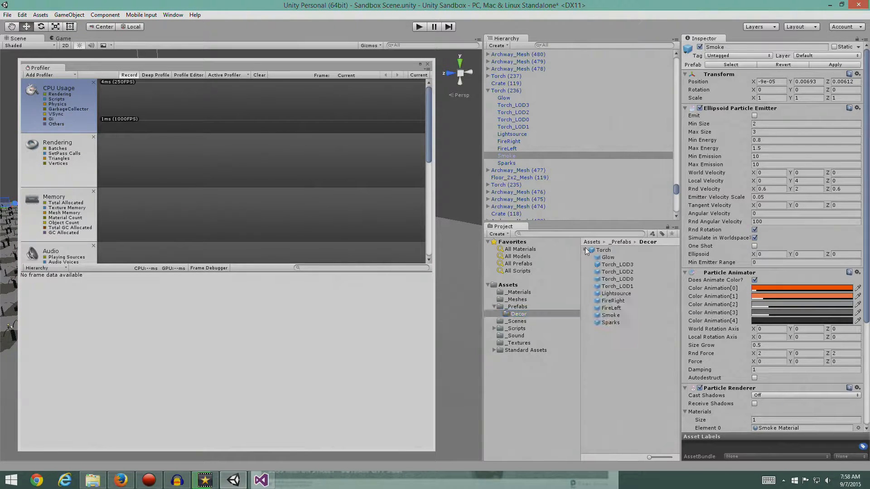
{"action": "left_click", "coordinate": [610, 322]}
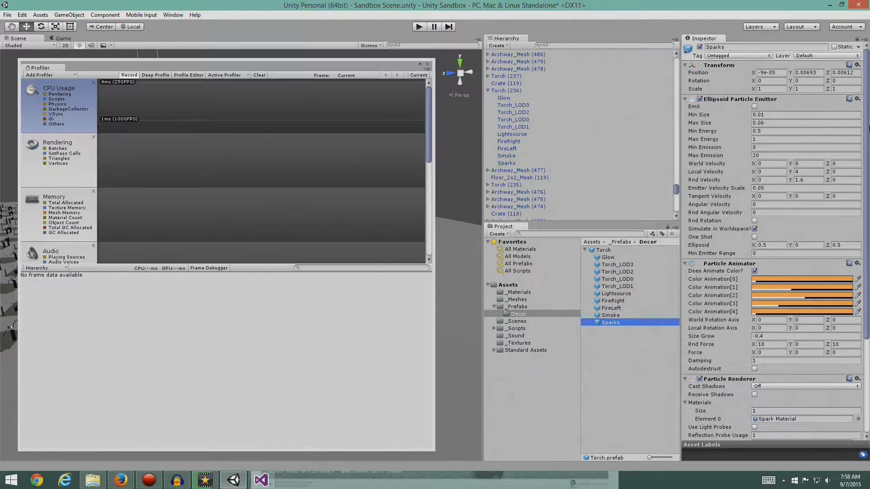
{"action": "left_click", "coordinate": [700, 48]}
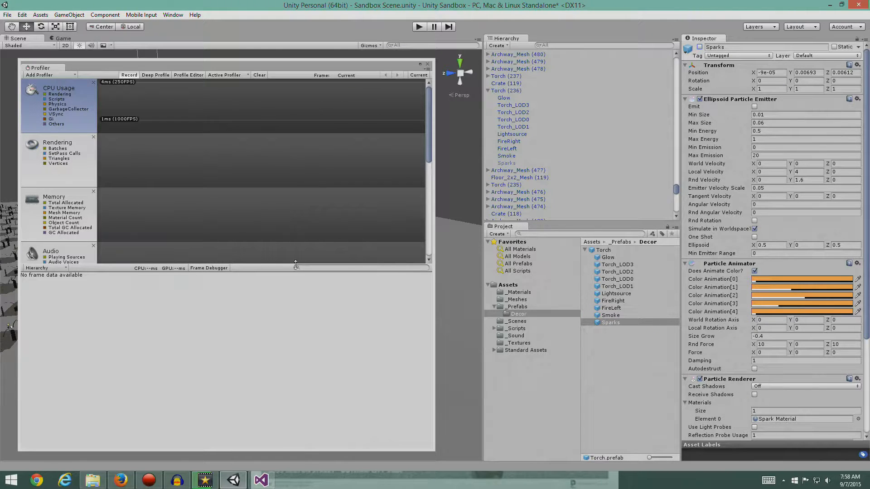
Step: Run the scene in play mode and place the Profiler window clear of the game's corridor view
{"action": "left_click_drag", "start_coordinate": [238, 62], "coordinate": [395, 83]}
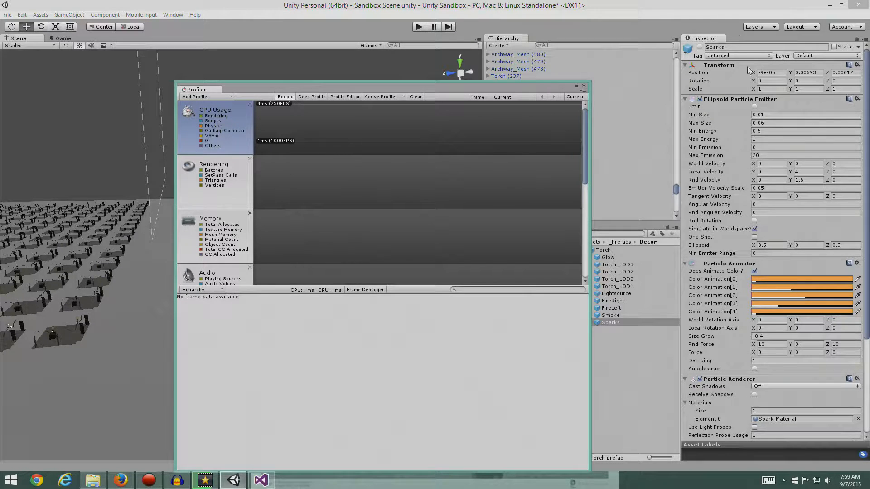
{"action": "left_click_drag", "start_coordinate": [496, 88], "coordinate": [531, 77]}
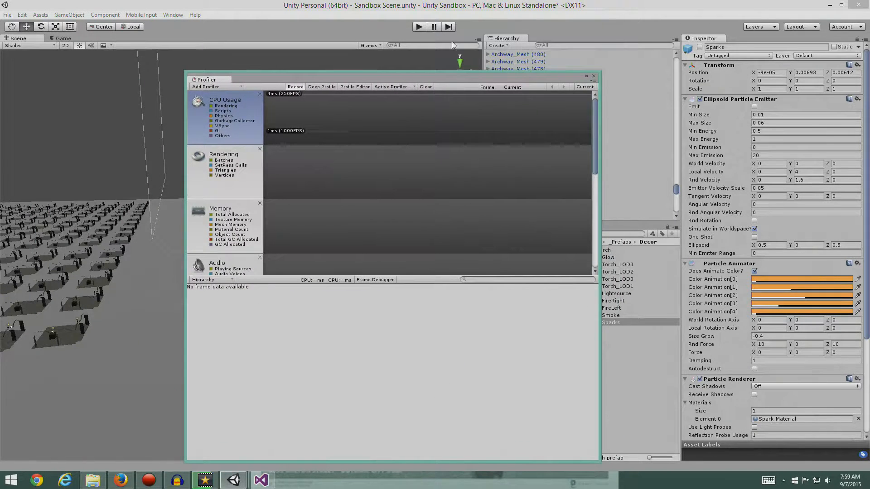
{"action": "left_click", "coordinate": [419, 26]}
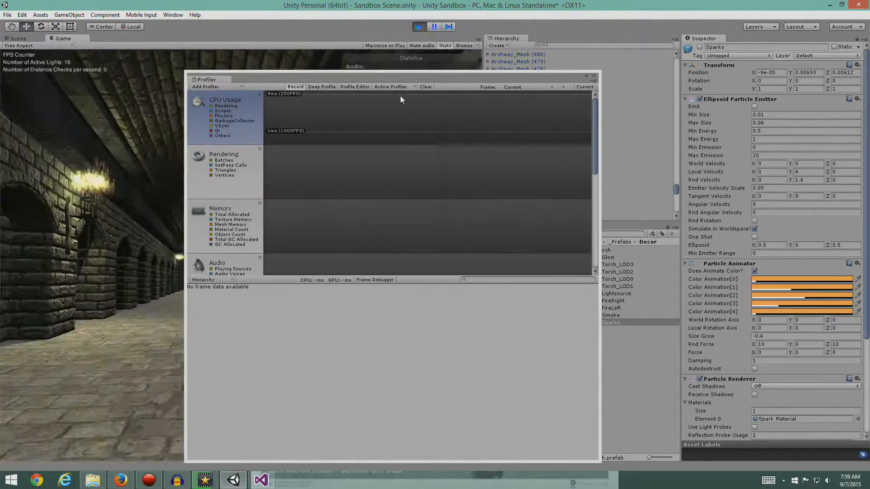
{"action": "left_click_drag", "start_coordinate": [380, 77], "coordinate": [622, 59]}
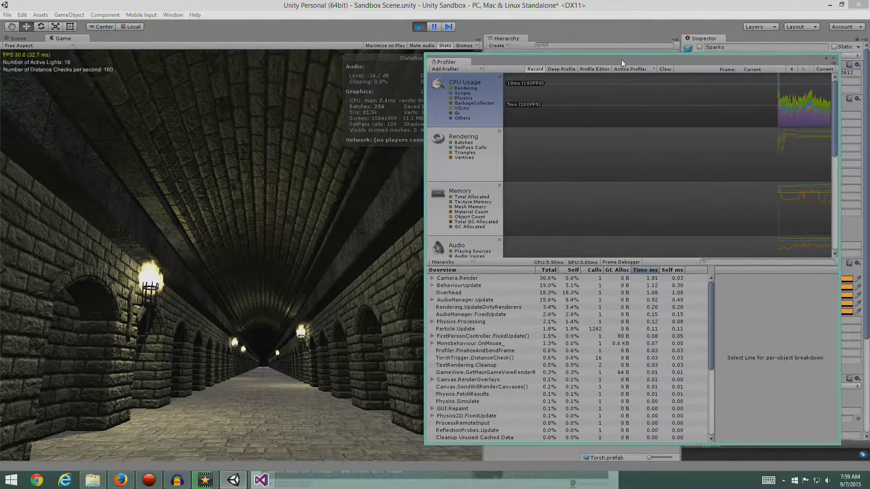
Step: Sort the Profiler overview by calls and monitor the Particle.Update count while walking up to a torch and backing away from it
{"action": "left_click", "coordinate": [594, 270]}
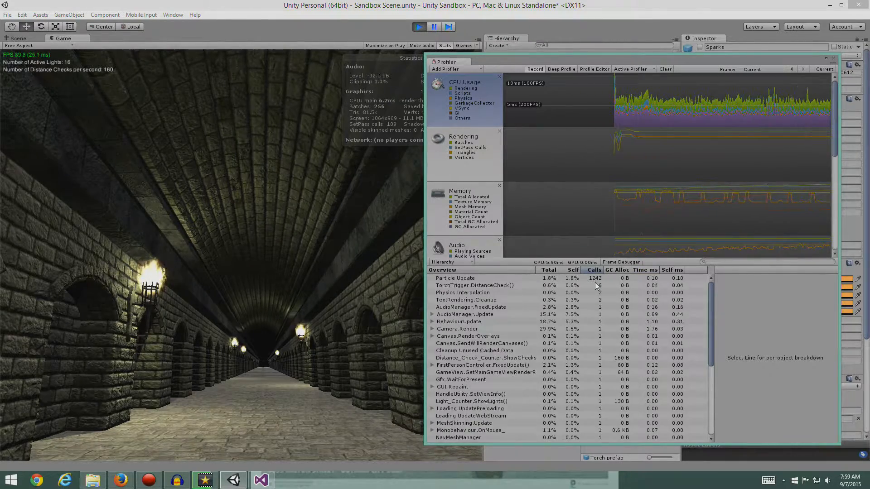
{"action": "left_click", "coordinate": [285, 288]}
{"action": "key", "text": "w"}
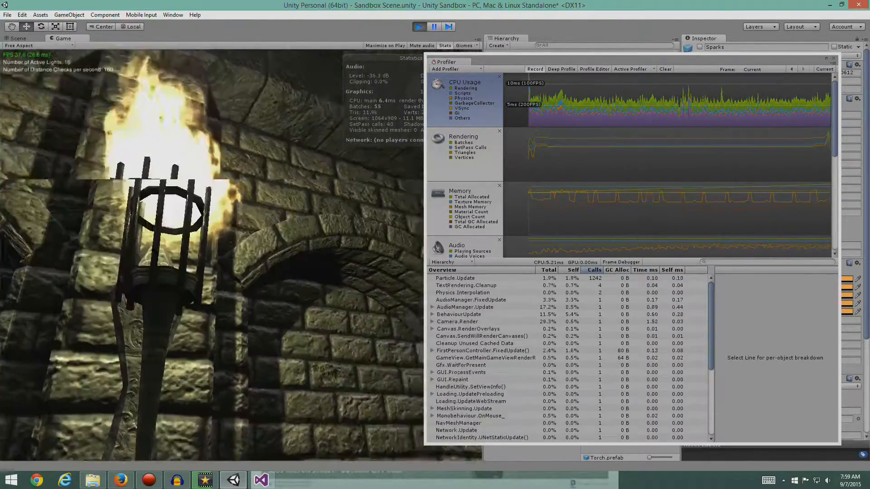
{"action": "key", "text": "s"}
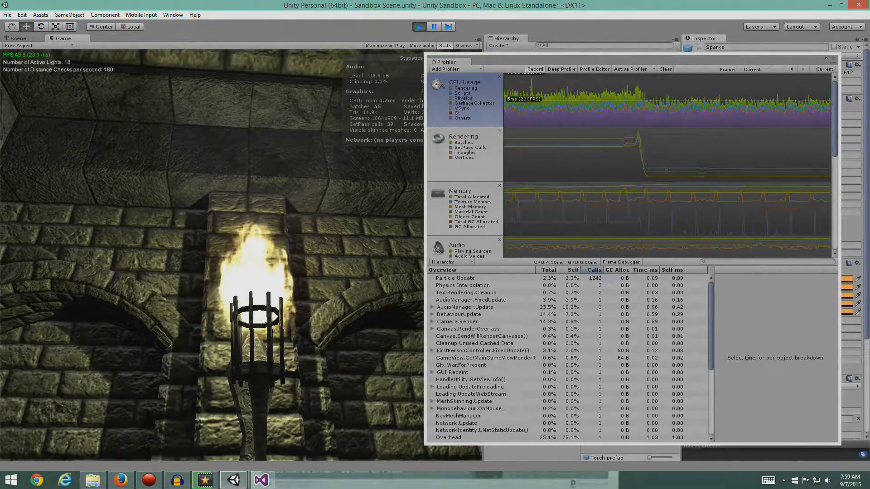
{"action": "key", "text": "s"}
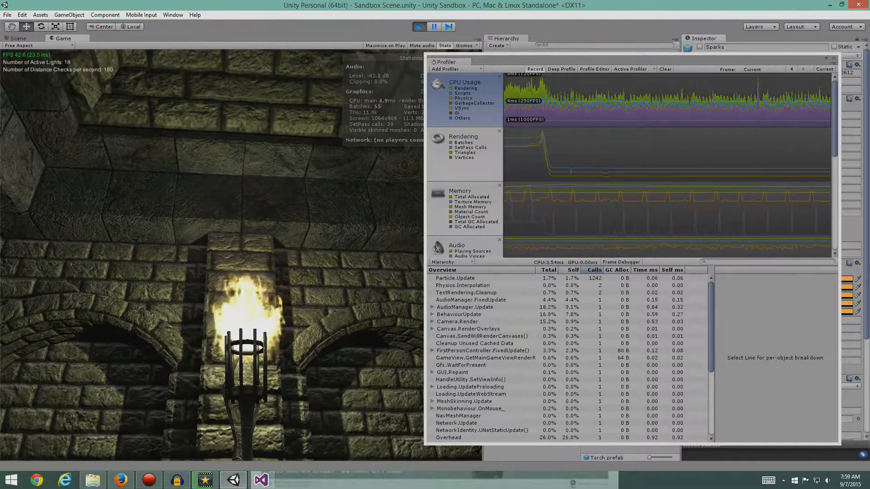
{"action": "key", "text": "s"}
{"action": "key", "text": "s"}
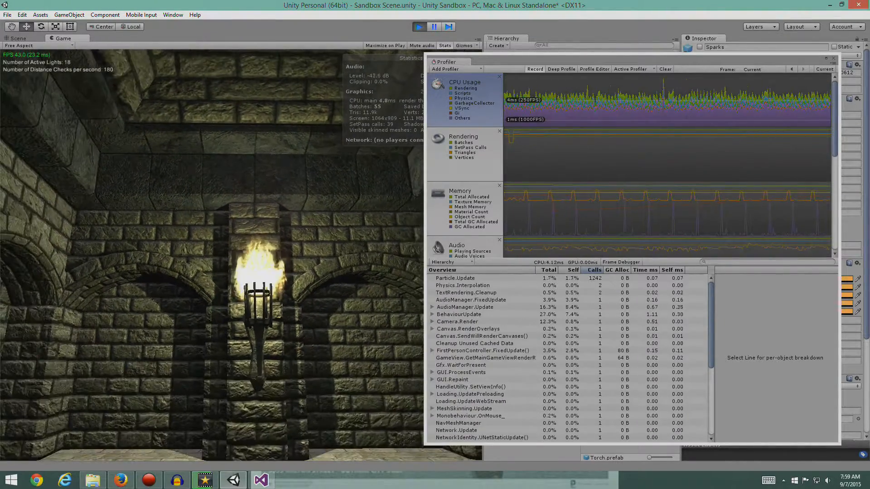
{"action": "key", "text": "w"}
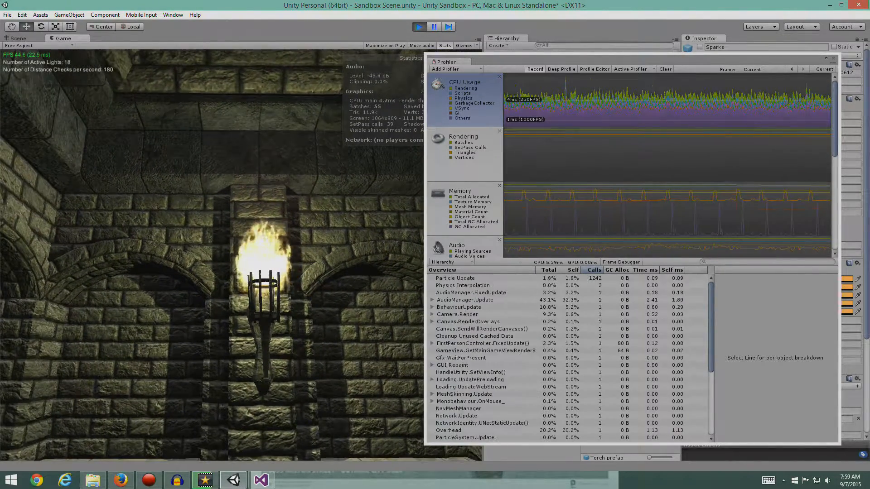
{"action": "key", "text": "s"}
{"action": "key", "text": "s"}
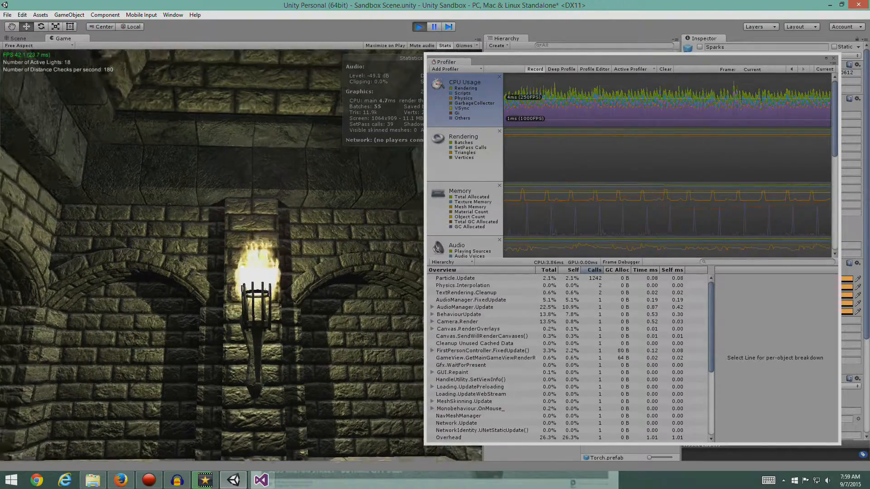
{"action": "key", "text": "s"}
{"action": "key", "text": "w"}
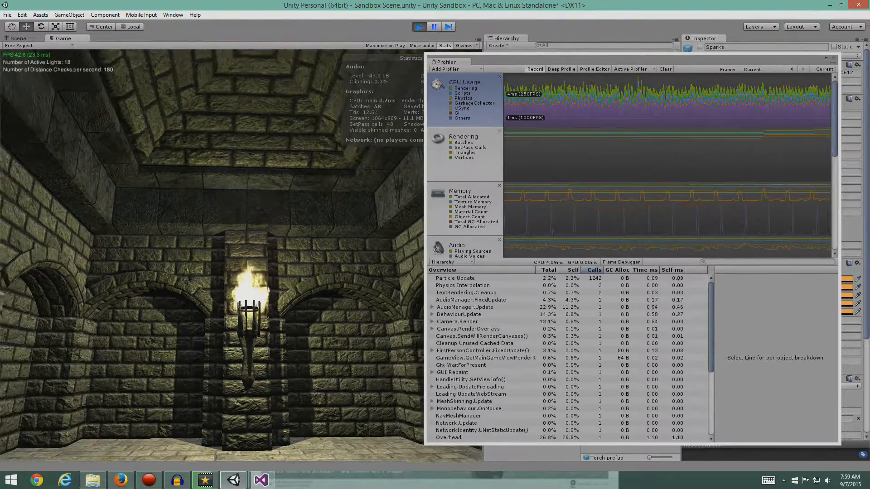
Step: Stop play mode and move the Profiler window over the Scene view, clear of the Hierarchy and Project areas
{"action": "key", "text": "Escape"}
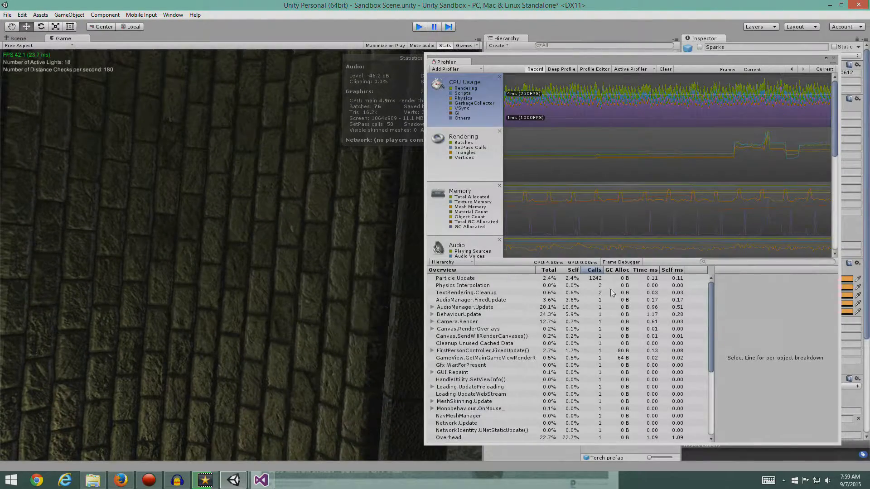
{"action": "key", "text": "ctrl+p"}
{"action": "left_click_drag", "start_coordinate": [703, 59], "coordinate": [349, 66]}
{"action": "left_click_drag", "start_coordinate": [431, 64], "coordinate": [419, 63]}
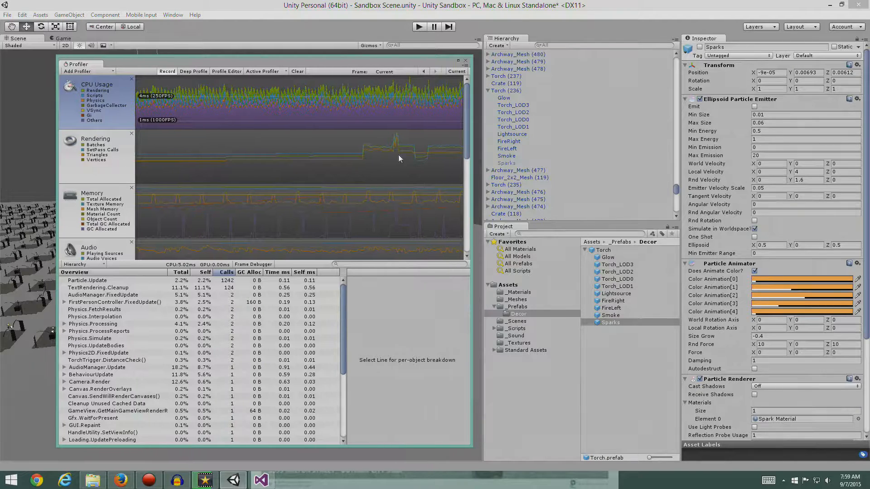
Step: Switch to Visual Studio and uncomment the KillParticleSystem coroutine call and "TheGlow.gameObject.SetActive(true);" in the glow section of TorchTrigger.cs
{"action": "left_click", "coordinate": [261, 481]}
{"action": "scroll", "coordinate": [144, 260], "scroll_direction": "down", "scroll_amount": 8}
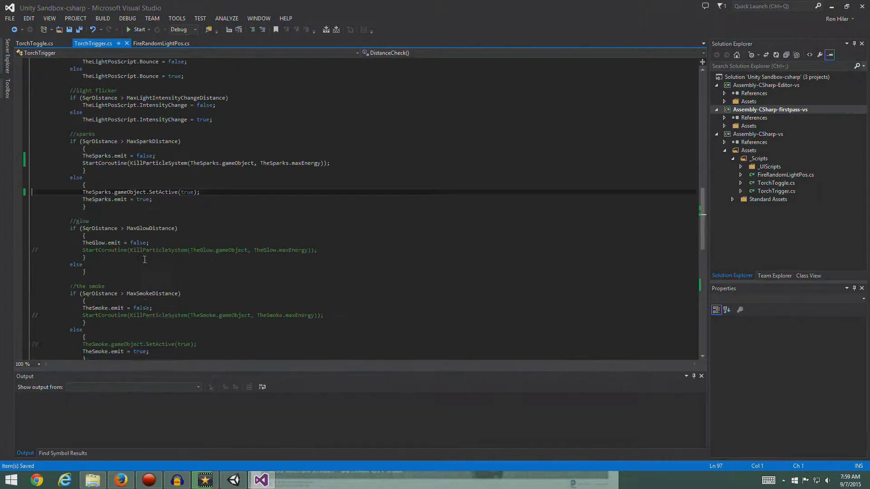
{"action": "left_click", "coordinate": [229, 185]}
{"action": "key", "text": "ctrl+k"}
{"action": "key", "text": "ctrl+u"}
{"action": "key", "text": "Down"}
{"action": "key", "text": "Down"}
{"action": "key", "text": "Down"}
{"action": "key", "text": "Down"}
{"action": "key", "text": "ctrl+k"}
{"action": "key", "text": "ctrl+u"}
Step: Uncomment the KillParticleSystem coroutine call and "TheSmoke.gameObject.SetActive(true);" in the smoke section
{"action": "key", "text": "Down"}
{"action": "key", "text": "Down"}
{"action": "key", "text": "Down"}
{"action": "key", "text": "Down"}
{"action": "key", "text": "Down"}
{"action": "key", "text": "Down"}
{"action": "key", "text": "Down"}
{"action": "key", "text": "Down"}
{"action": "key", "text": "ctrl+k"}
{"action": "key", "text": "ctrl+u"}
{"action": "key", "text": "Down"}
{"action": "key", "text": "Down"}
{"action": "key", "text": "Down"}
{"action": "key", "text": "Down"}
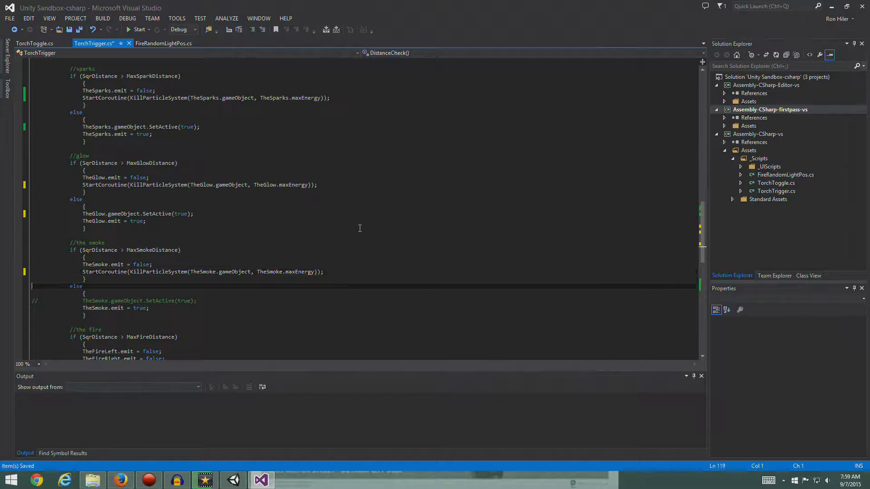
{"action": "key", "text": "ctrl+k"}
{"action": "key", "text": "ctrl+u"}
Step: Uncomment the KillParticleSystem coroutine calls for TheFireLeft and TheFireRight in the fire section
{"action": "scroll", "coordinate": [367, 226], "scroll_direction": "down", "scroll_amount": 6}
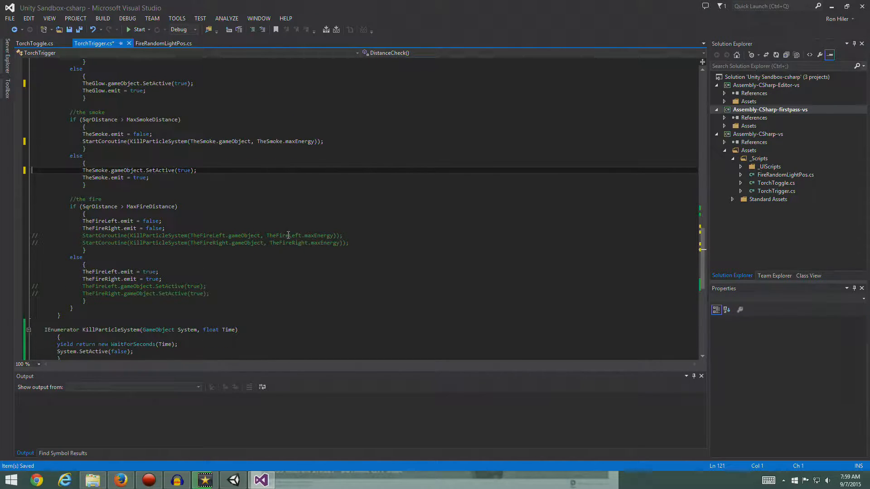
{"action": "left_click", "coordinate": [207, 236]}
{"action": "key", "text": "ctrl+k"}
{"action": "key", "text": "ctrl+u"}
{"action": "key", "text": "Down"}
{"action": "key", "text": "ctrl+k"}
{"action": "key", "text": "ctrl+u"}
Step: Uncomment the SetActive(true) lines for TheFireLeft and TheFireRight in the fire else block and save TorchTrigger.cs
{"action": "key", "text": "Down"}
{"action": "key", "text": "Down"}
{"action": "key", "text": "Down"}
{"action": "key", "text": "Down"}
{"action": "key", "text": "Down"}
{"action": "key", "text": "Down"}
{"action": "key", "text": "ctrl+k"}
{"action": "key", "text": "ctrl+u"}
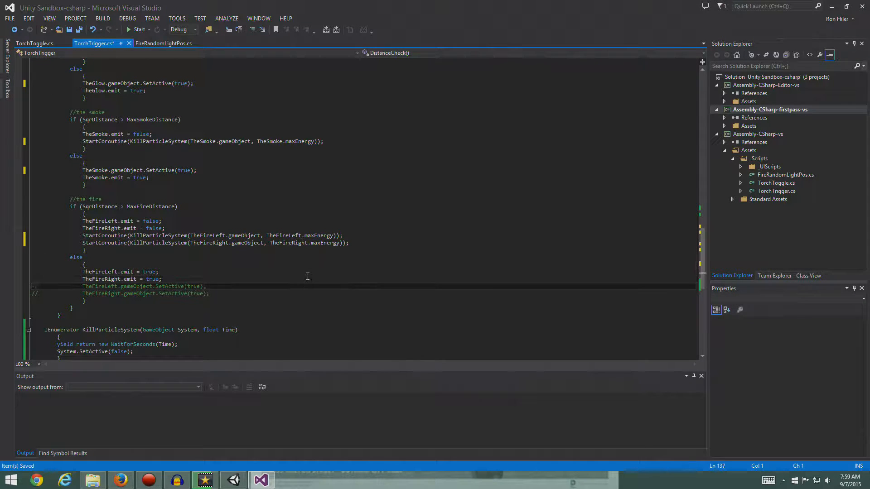
{"action": "key", "text": "Down"}
{"action": "key", "text": "ctrl+k"}
{"action": "key", "text": "ctrl+u"}
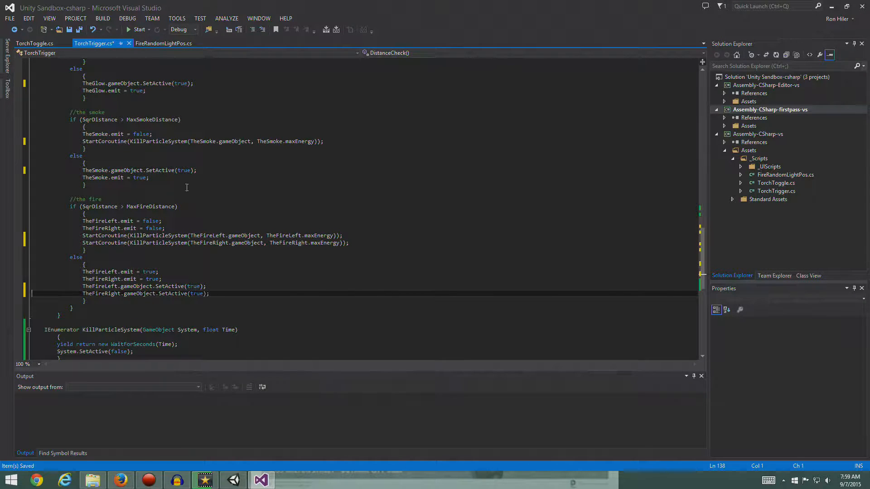
{"action": "key", "text": "ctrl+s"}
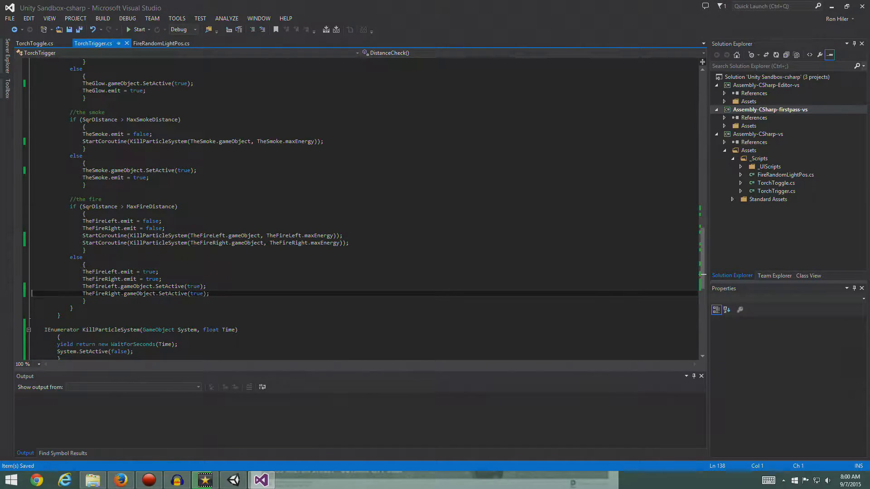
Step: Switch to Unity and deactivate the Smoke, FireLeft, FireRight and Glow objects of the Torch prefab
{"action": "left_click", "coordinate": [247, 482]}
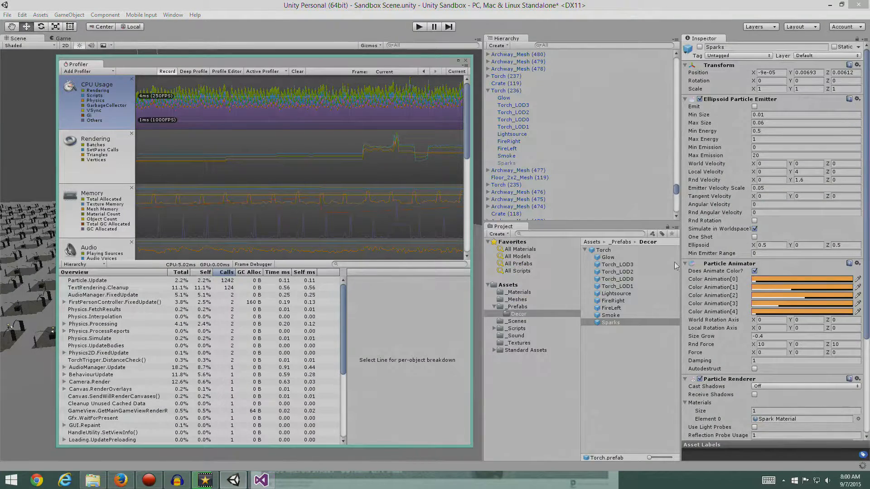
{"action": "left_click", "coordinate": [618, 315]}
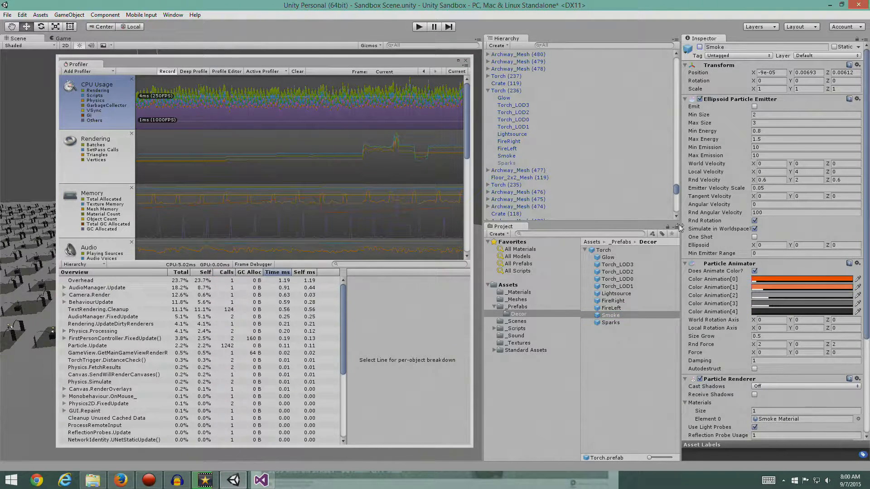
{"action": "left_click", "coordinate": [612, 308]}
{"action": "left_click", "coordinate": [700, 48]}
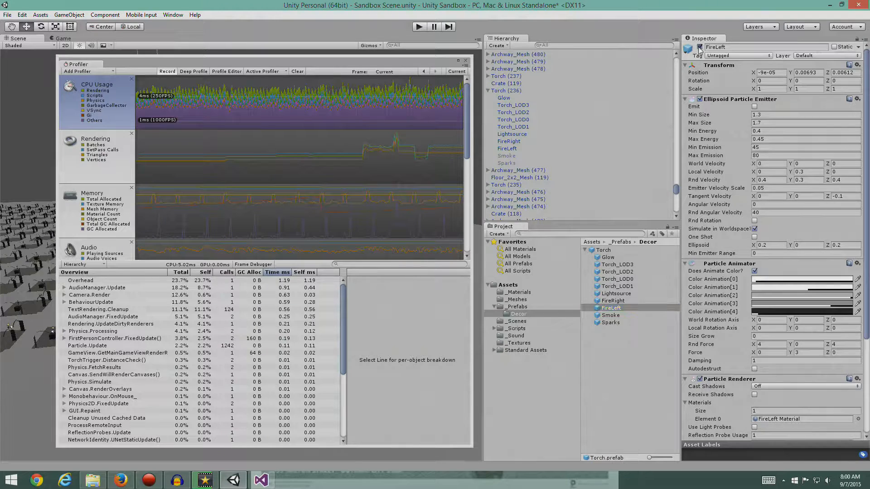
{"action": "left_click", "coordinate": [614, 300]}
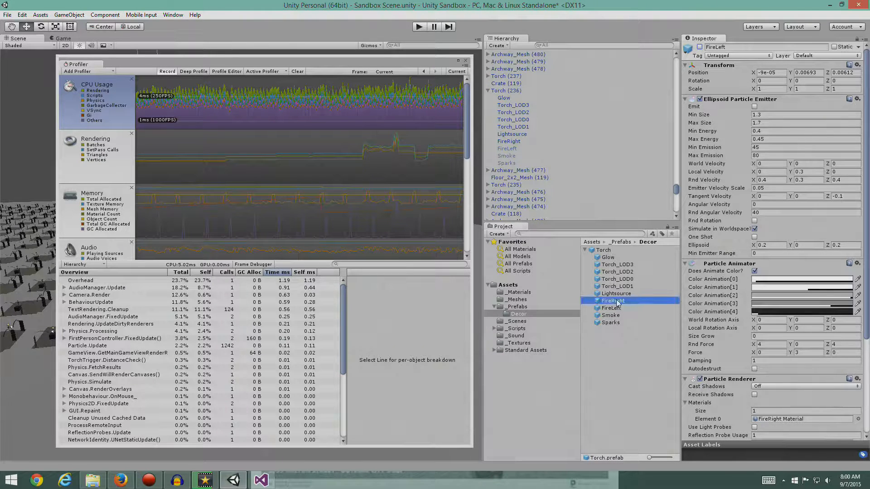
{"action": "left_click", "coordinate": [700, 47]}
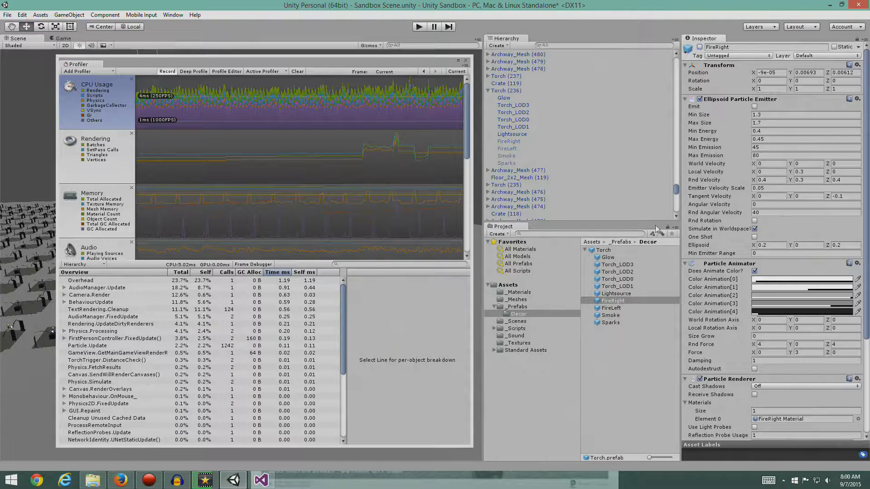
{"action": "left_click", "coordinate": [609, 257]}
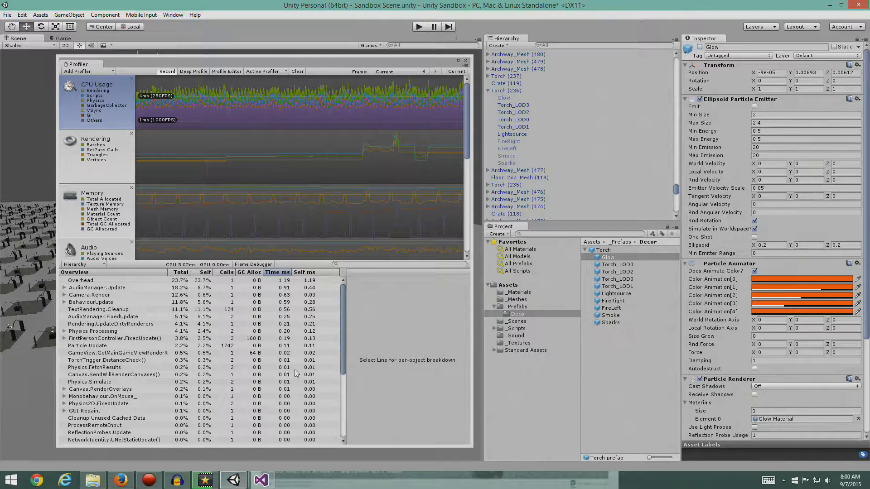
Step: Switch to Visual Studio and review the sparks, glow, smoke and fire sections of TorchTrigger.cs
{"action": "left_click", "coordinate": [261, 485]}
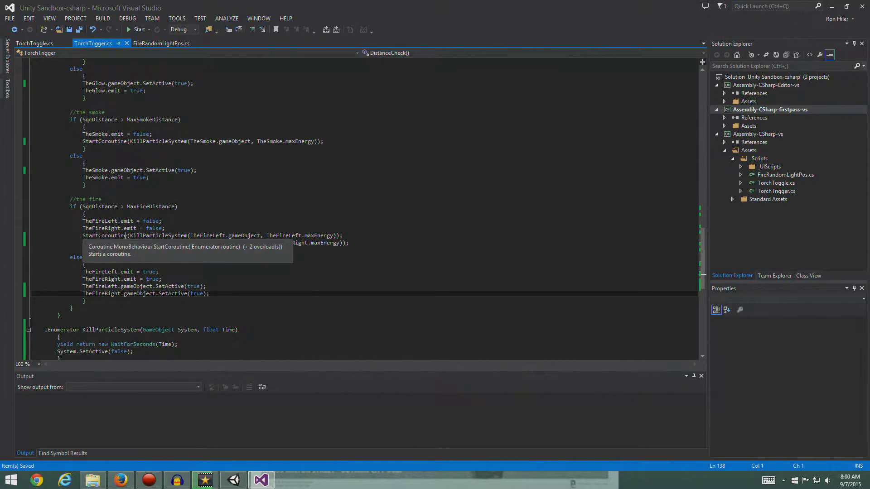
{"action": "scroll", "coordinate": [150, 244], "scroll_direction": "up", "scroll_amount": 3}
{"action": "scroll", "coordinate": [103, 222], "scroll_direction": "up", "scroll_amount": 7}
{"action": "scroll", "coordinate": [114, 189], "scroll_direction": "up", "scroll_amount": 2}
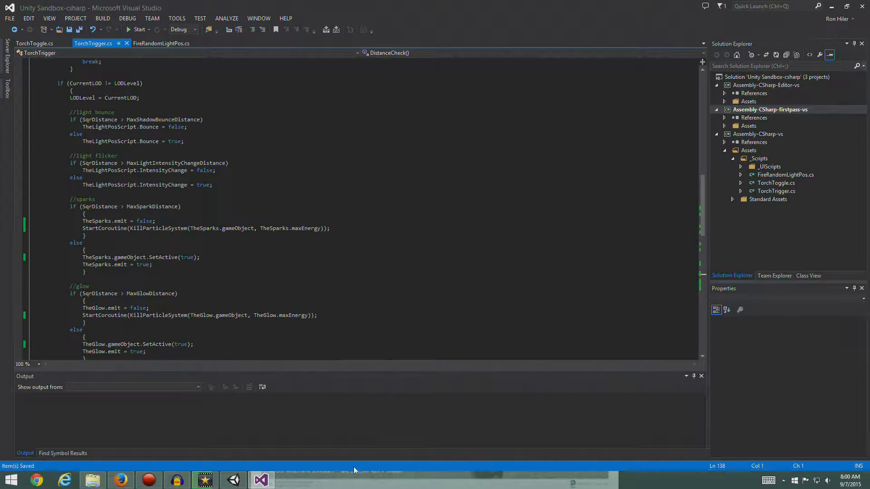
Step: Return to Unity, run the scene in play mode and move the Profiler window off the game view
{"action": "left_click", "coordinate": [236, 481]}
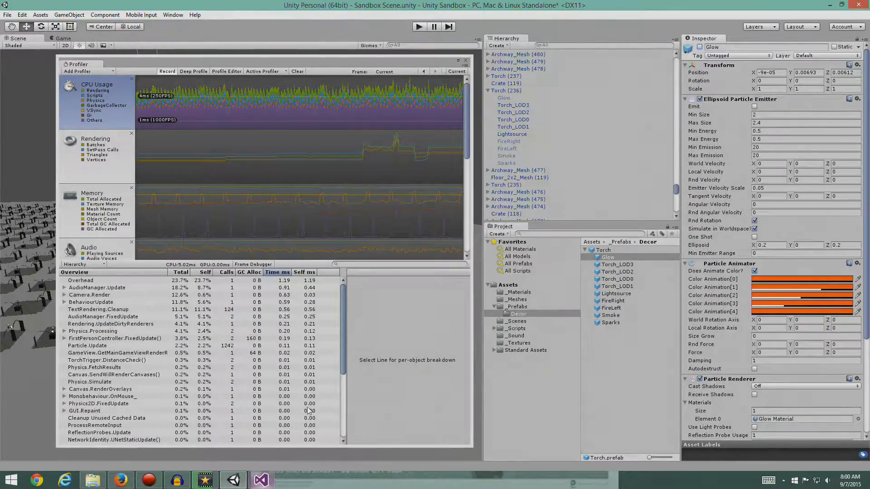
{"action": "left_click", "coordinate": [419, 28]}
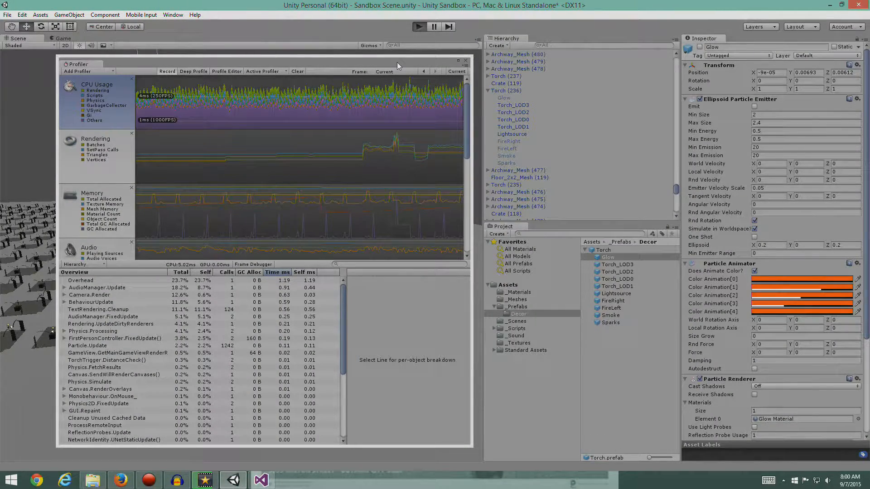
{"action": "left_click_drag", "start_coordinate": [236, 64], "coordinate": [617, 60]}
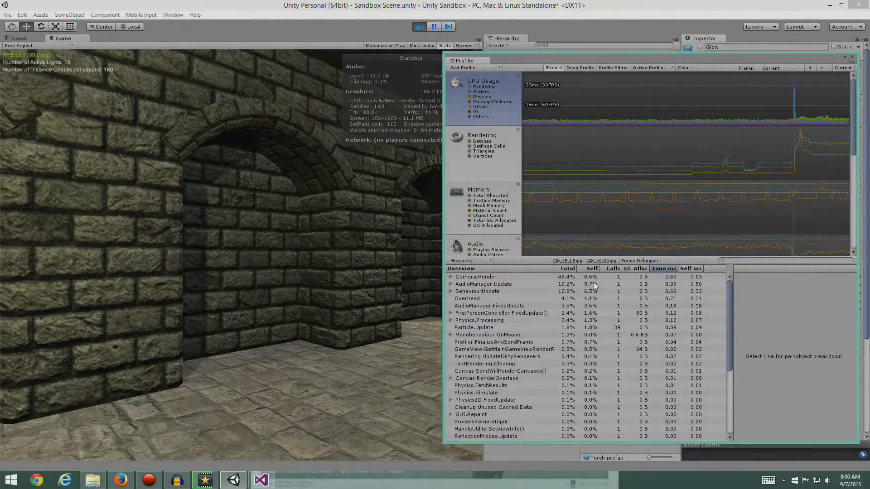
Step: Examine Particle.Update in the Profiler with the overview sorted by calls and by total share
{"action": "left_click", "coordinate": [607, 268]}
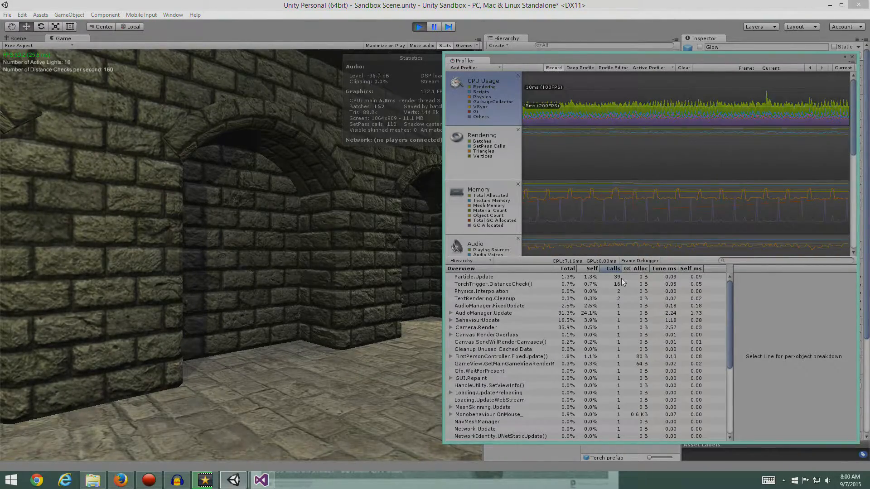
{"action": "left_click", "coordinate": [567, 269]}
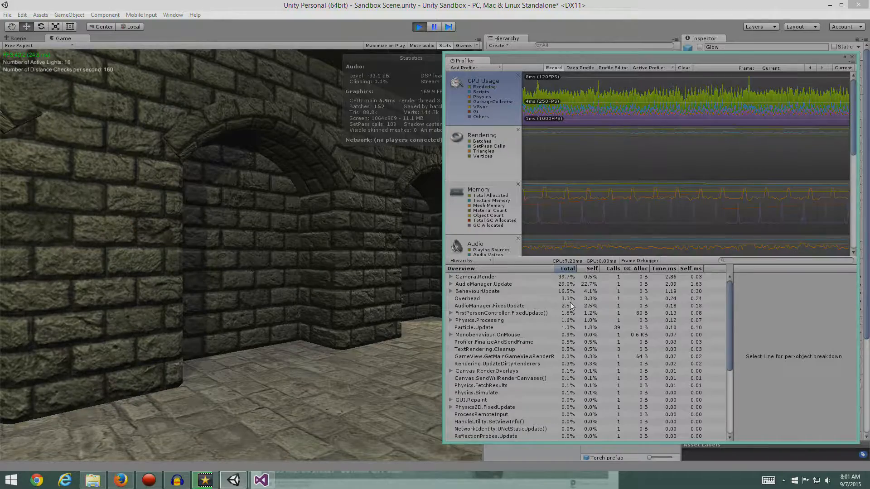
{"action": "left_click_drag", "start_coordinate": [815, 59], "coordinate": [786, 62]}
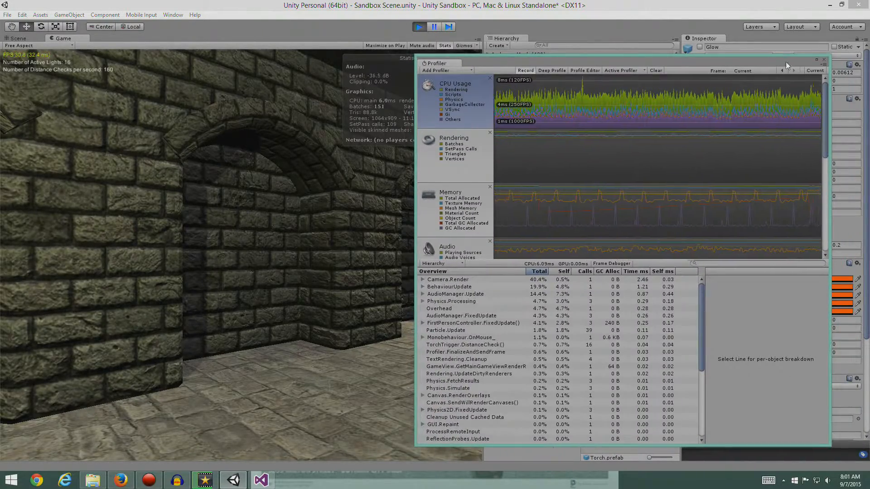
Step: Close the Profiler and walk backwards from the torch along the corridor to check the torches and frame rate
{"action": "left_click", "coordinate": [824, 60]}
{"action": "key", "text": "s"}
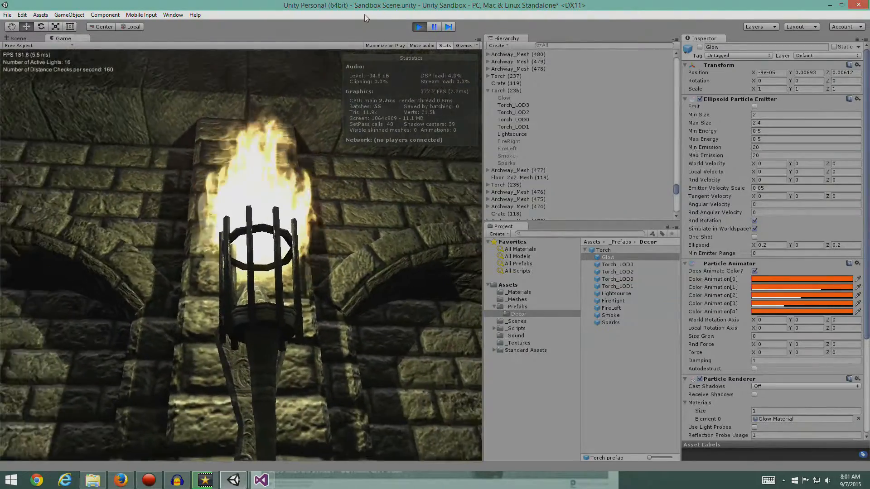
{"action": "key", "text": "s"}
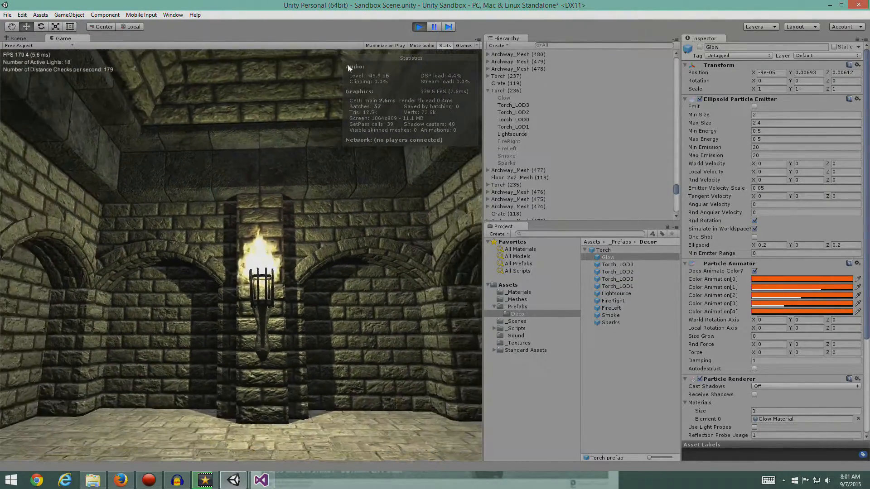
{"action": "key", "text": "s"}
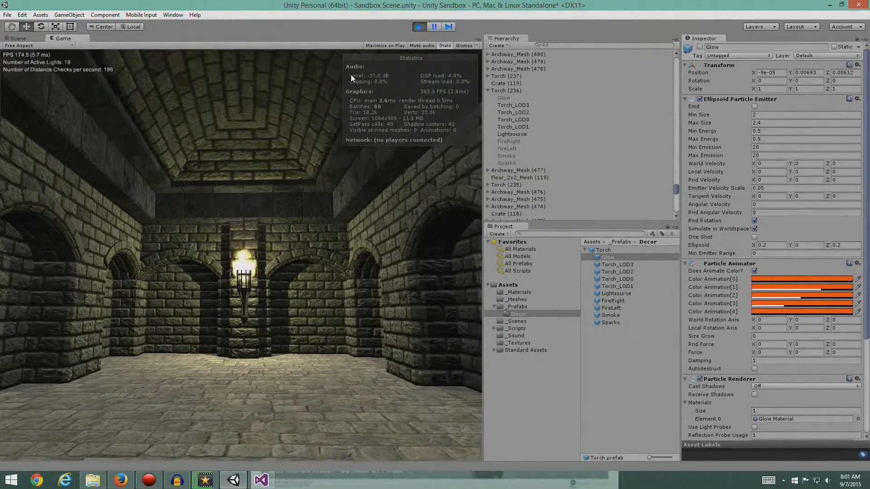
{"action": "key", "text": "s"}
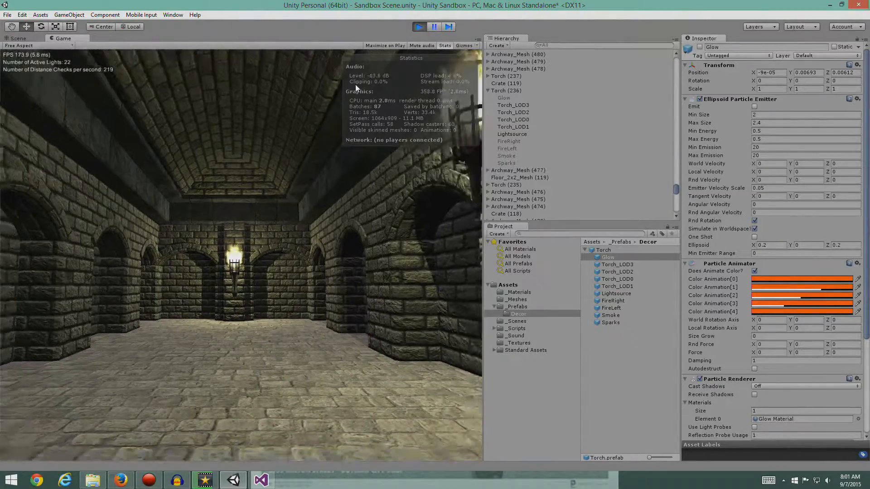
{"action": "key", "text": "s"}
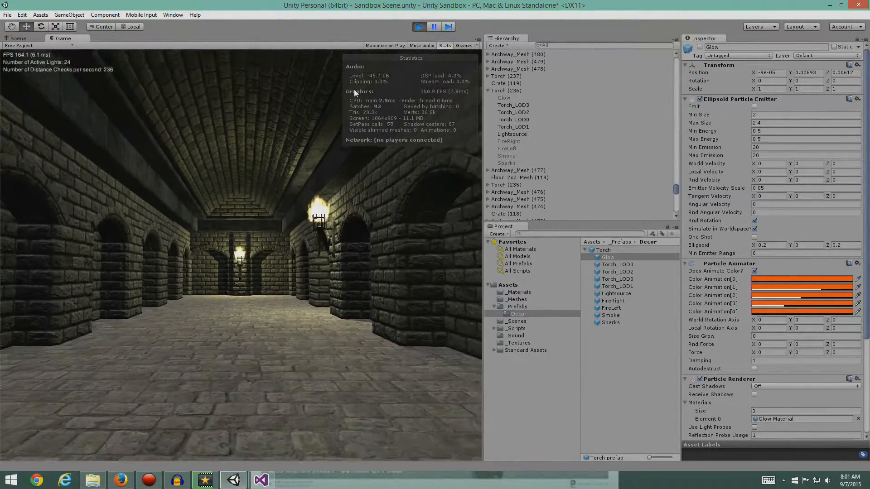
Step: Walk farther back down the corridor, then forward again, to compare the distant torches and the frame rate
{"action": "key", "text": "s"}
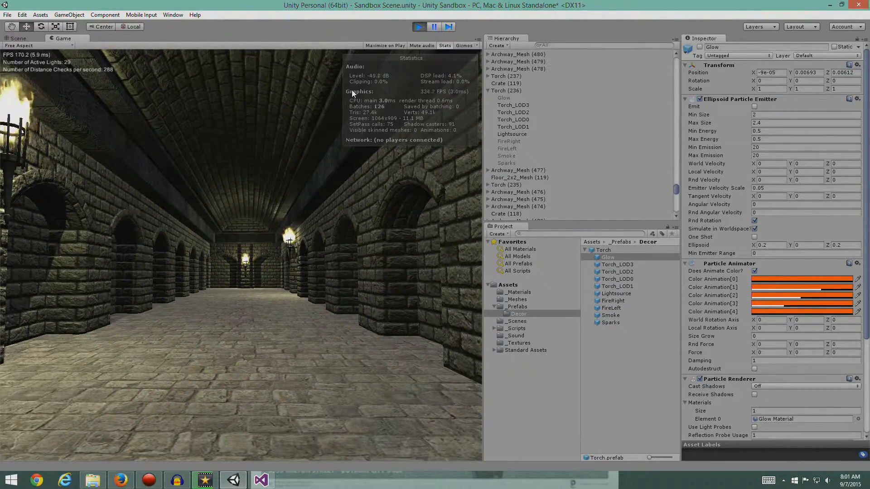
{"action": "key", "text": "s"}
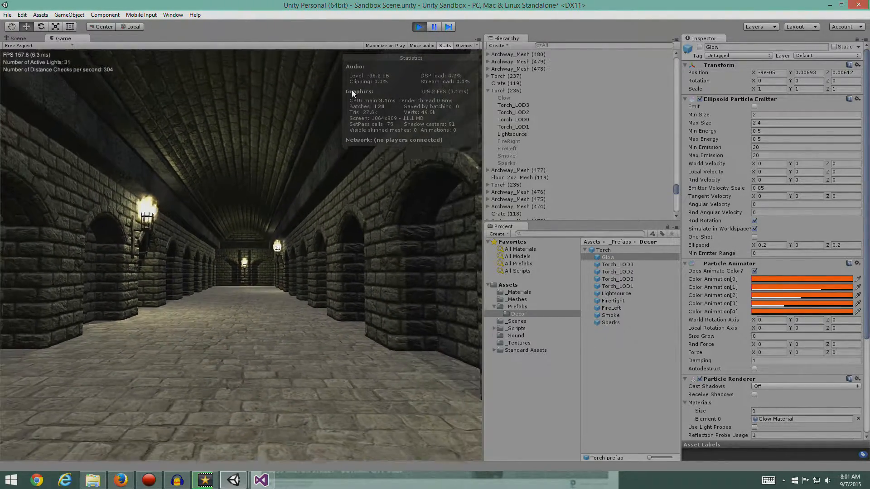
{"action": "key", "text": "s"}
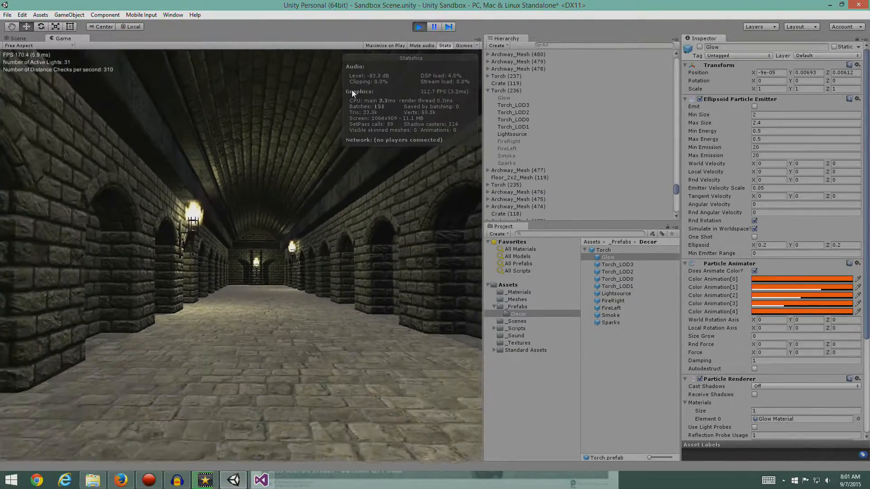
{"action": "key", "text": "w"}
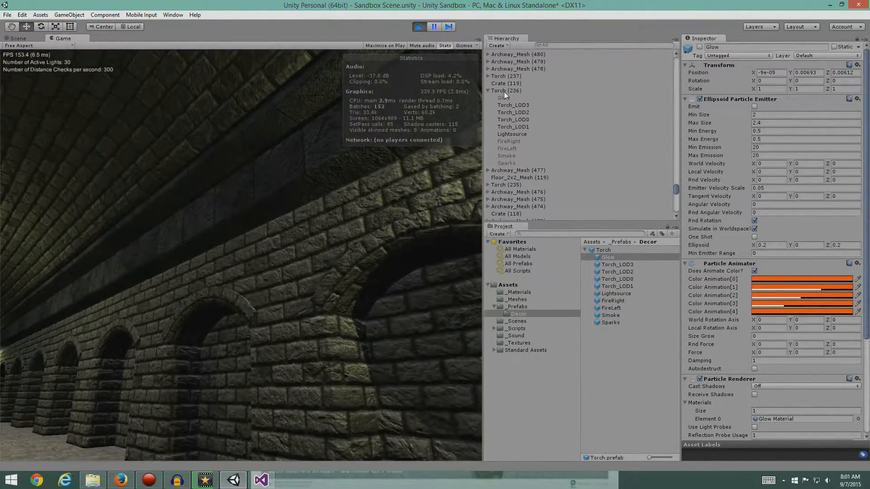
Step: Inspect the Torch Trigger distance settings of Torch (236), then stop play mode
{"action": "left_click", "coordinate": [504, 92]}
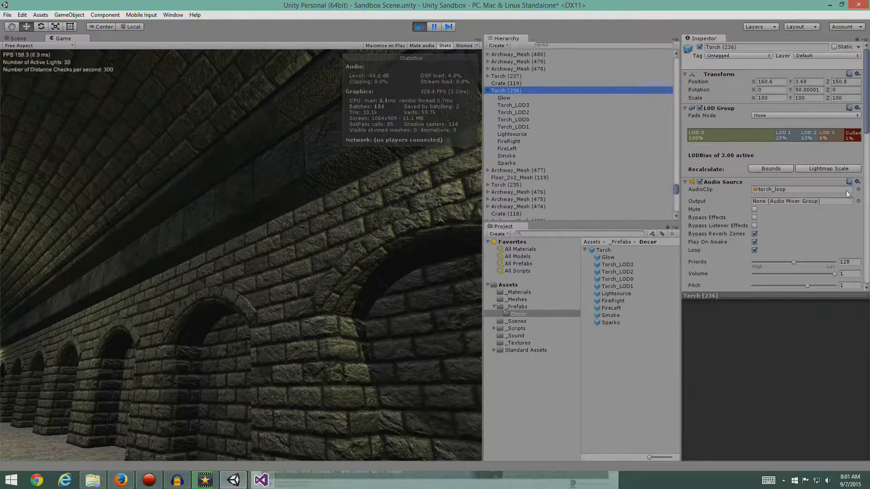
{"action": "scroll", "coordinate": [710, 130], "scroll_direction": "down", "scroll_amount": 15}
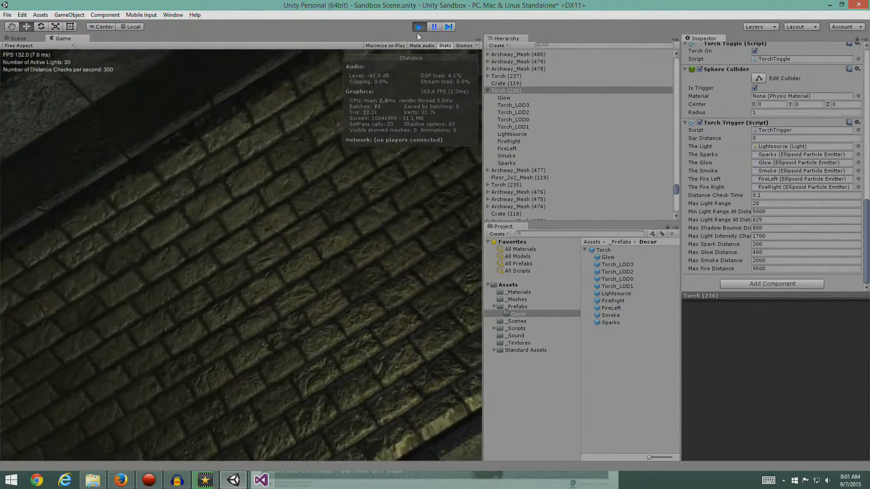
{"action": "key", "text": "ctrl+p"}
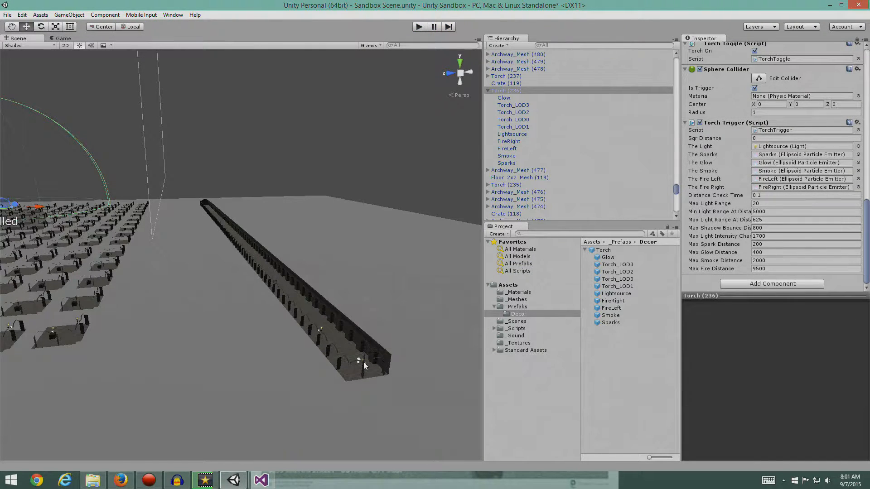
Step: Select the torch on the end wall of the long corridor in the scene view
{"action": "scroll", "coordinate": [374, 386], "scroll_direction": "up", "scroll_amount": 3}
{"action": "middle_click_drag", "start_coordinate": [373, 387], "coordinate": [265, 282]}
{"action": "scroll", "coordinate": [265, 282], "scroll_direction": "up", "scroll_amount": 3}
{"action": "scroll", "coordinate": [266, 282], "scroll_direction": "up", "scroll_amount": 4}
{"action": "left_click_drag", "start_coordinate": [265, 282], "coordinate": [576, 371], "text": "alt"}
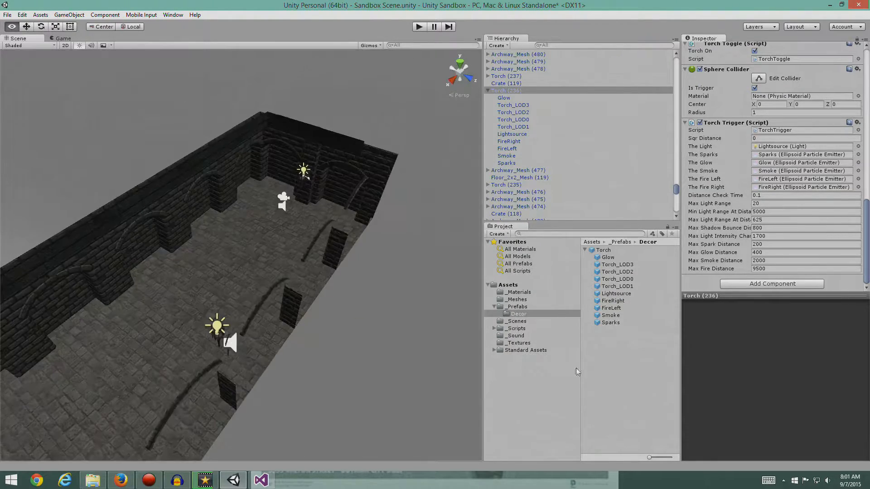
{"action": "left_click", "coordinate": [304, 175]}
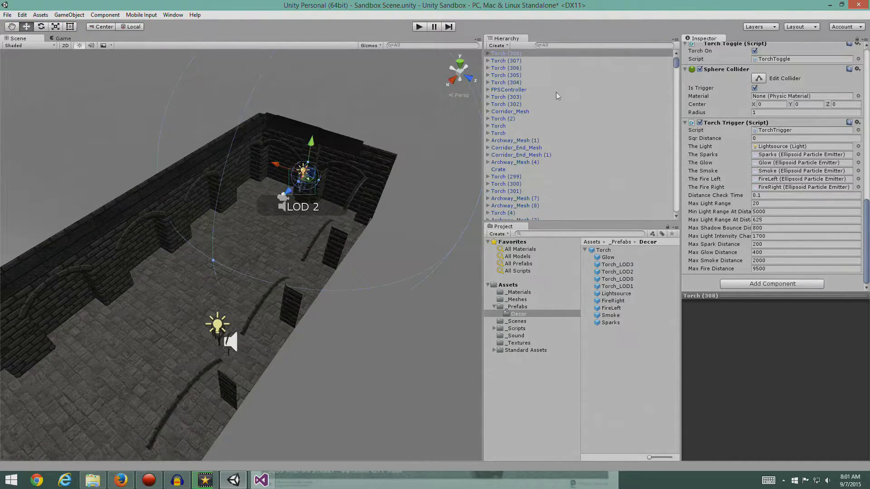
Step: Run the scene and walk backwards from the end-wall torch while watching its Sqr Distance value
{"action": "left_click", "coordinate": [419, 26]}
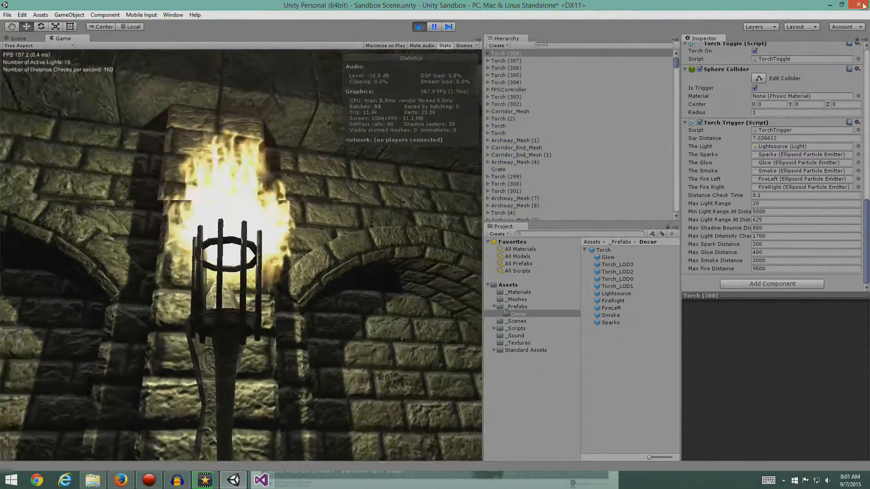
{"action": "key", "text": "s"}
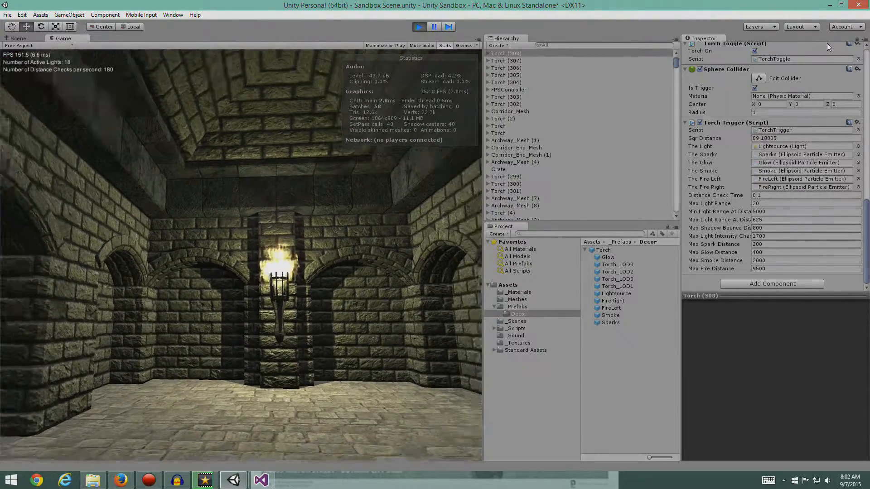
{"action": "key", "text": "s"}
{"action": "key", "text": "s"}
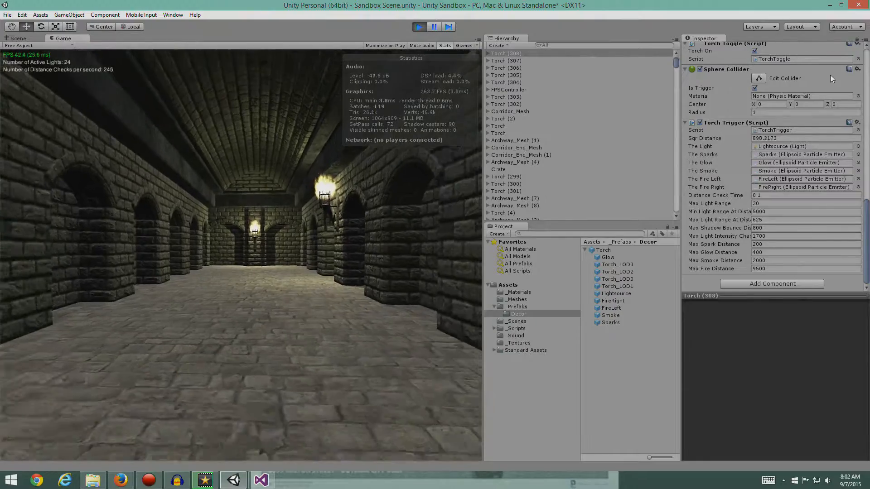
{"action": "key", "text": "s"}
{"action": "key", "text": "s"}
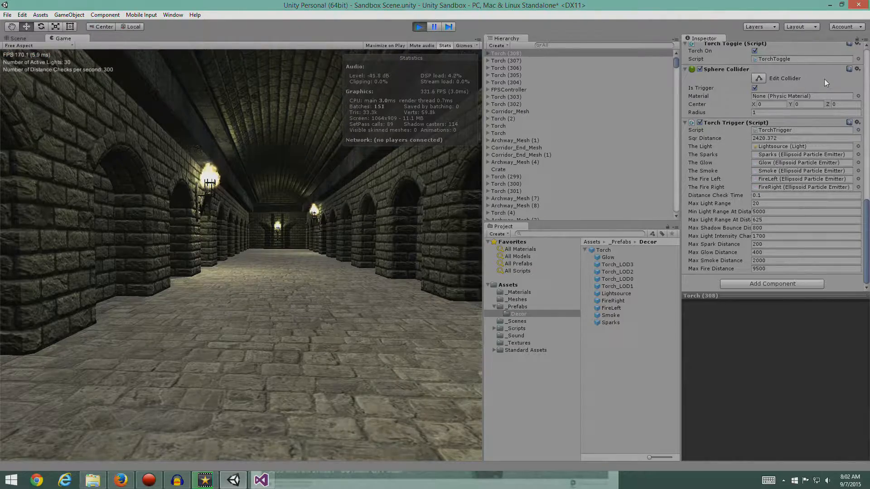
Step: Walk back and forth around a Sqr Distance of 2000 to check the torch's smoke cutoff, then stop play mode
{"action": "key", "text": "w"}
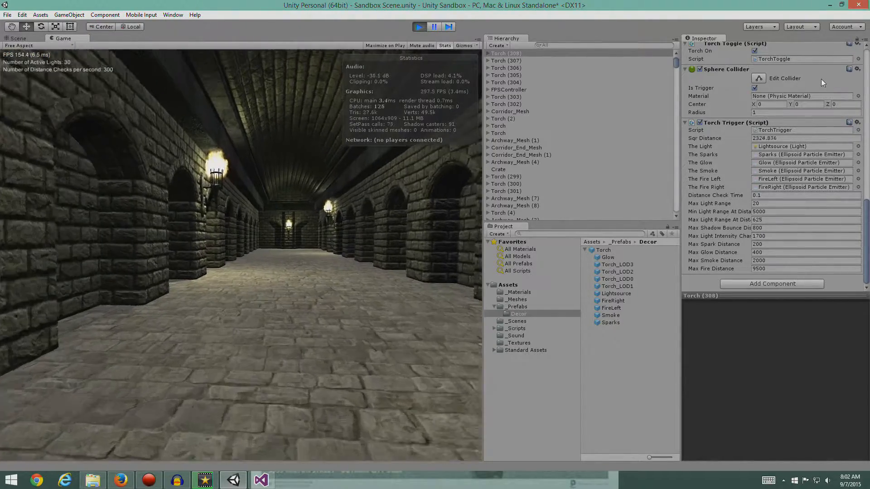
{"action": "key", "text": "w"}
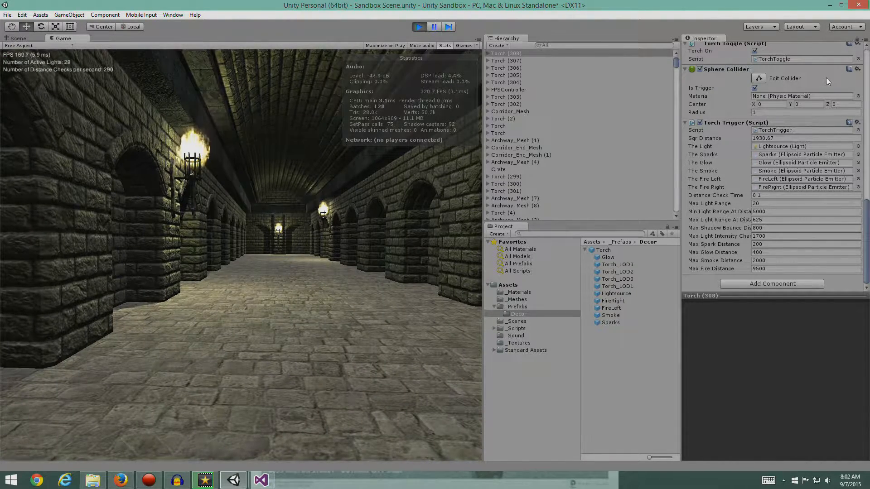
{"action": "key", "text": "s"}
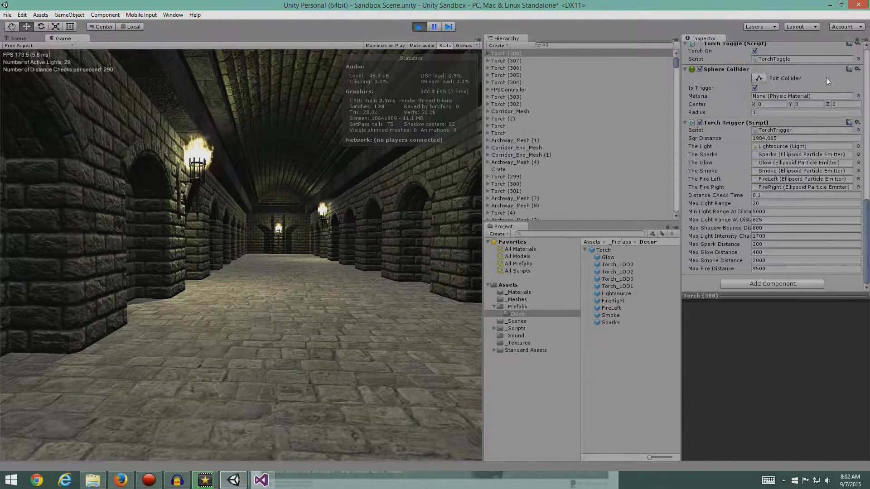
{"action": "key", "text": "s"}
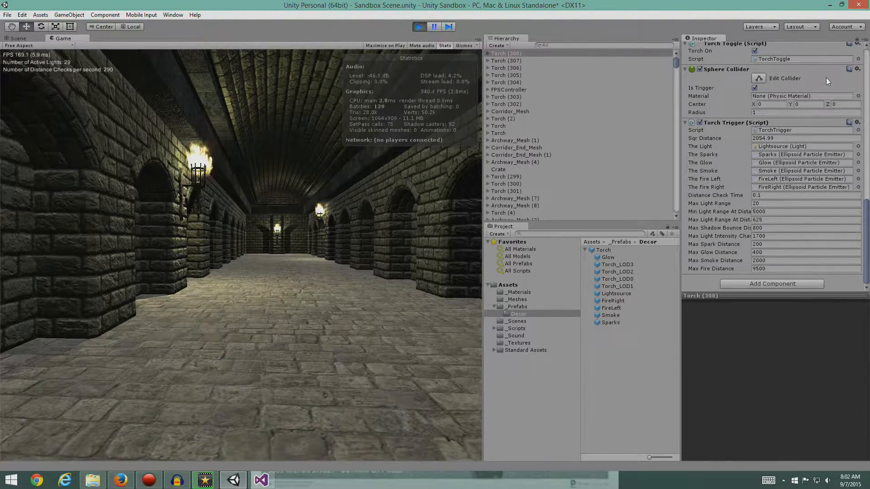
{"action": "key", "text": "w"}
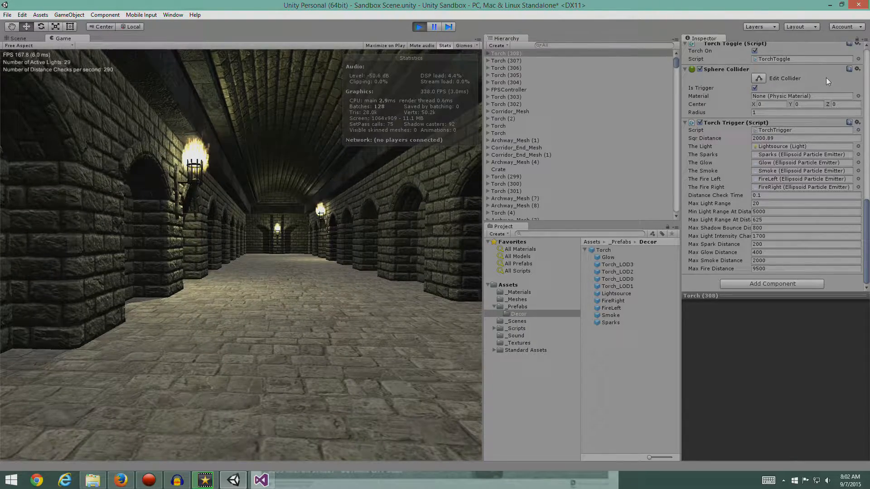
{"action": "key", "text": "w"}
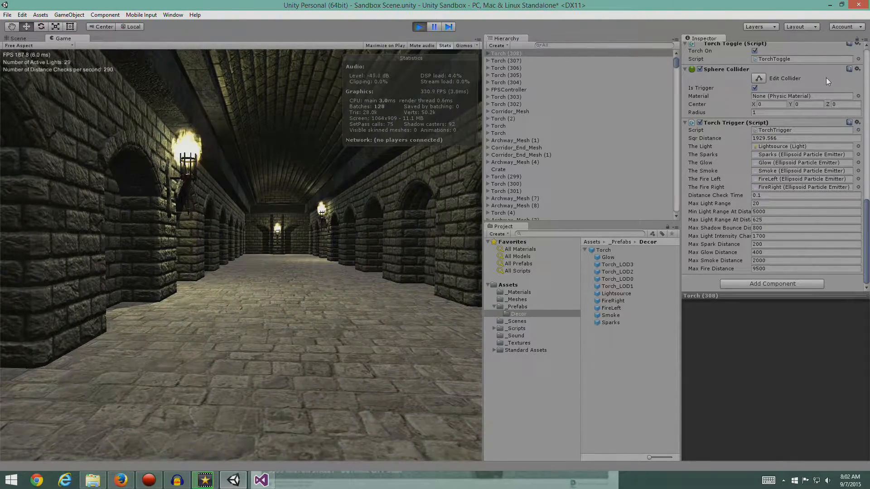
{"action": "key", "text": "s"}
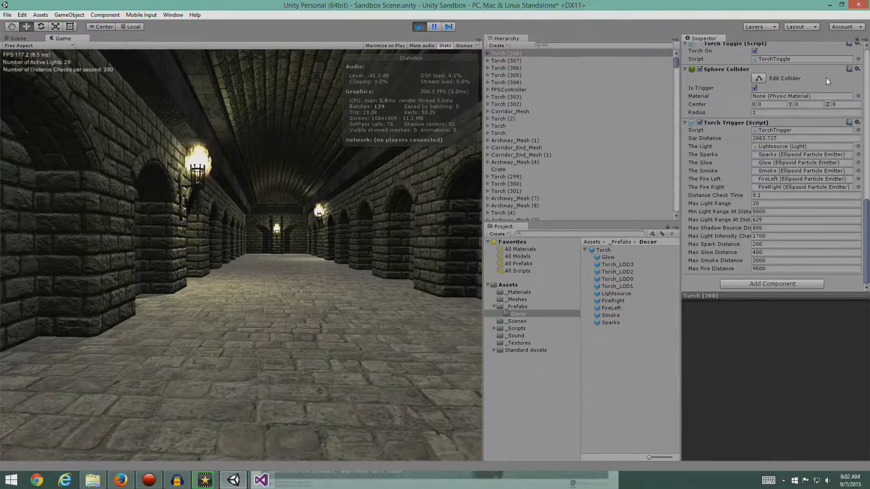
{"action": "key", "text": "w"}
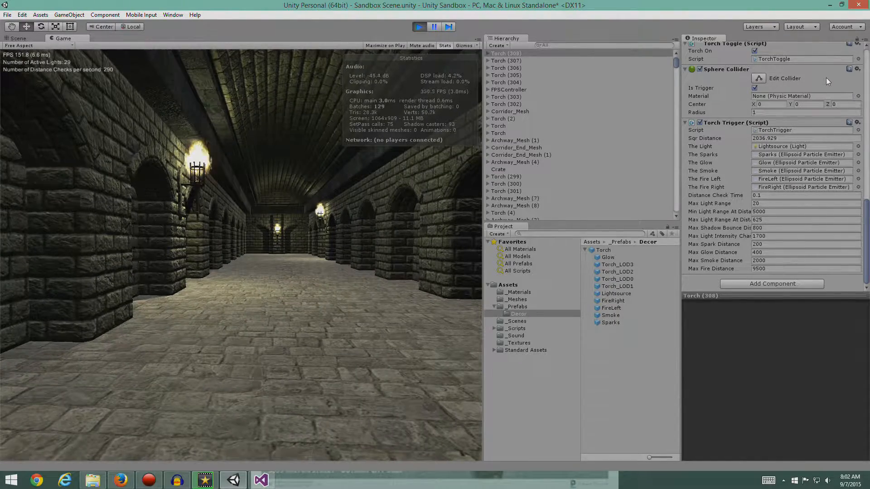
{"action": "key", "text": "w"}
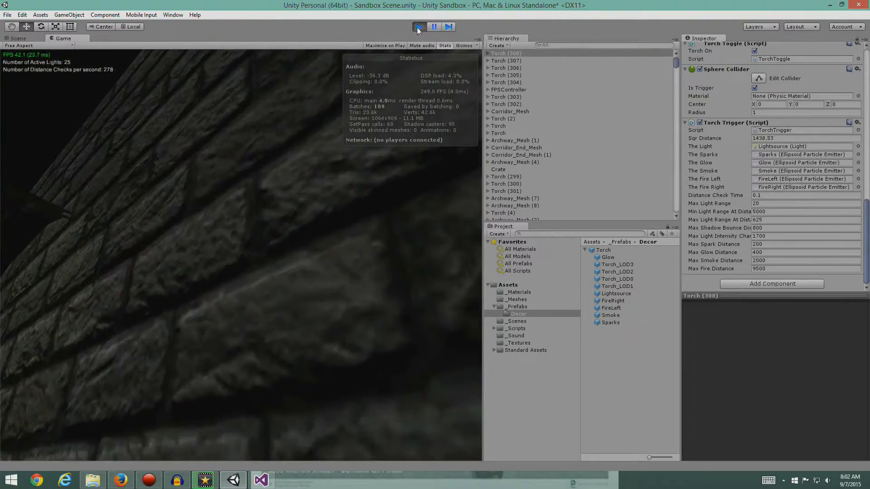
{"action": "key", "text": "ctrl+p"}
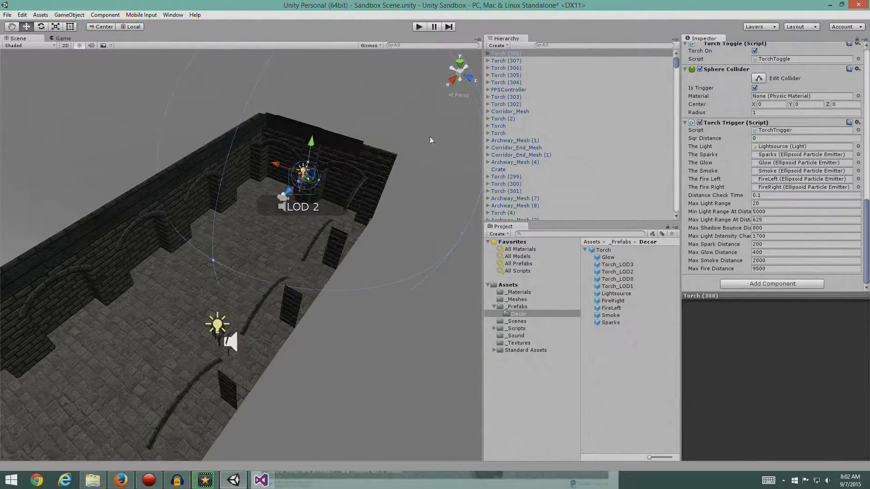
Step: Build and run the project as a standalone game, launching it at 1920 x 1080 with Fantastic graphics quality
{"action": "left_click", "coordinate": [9, 15]}
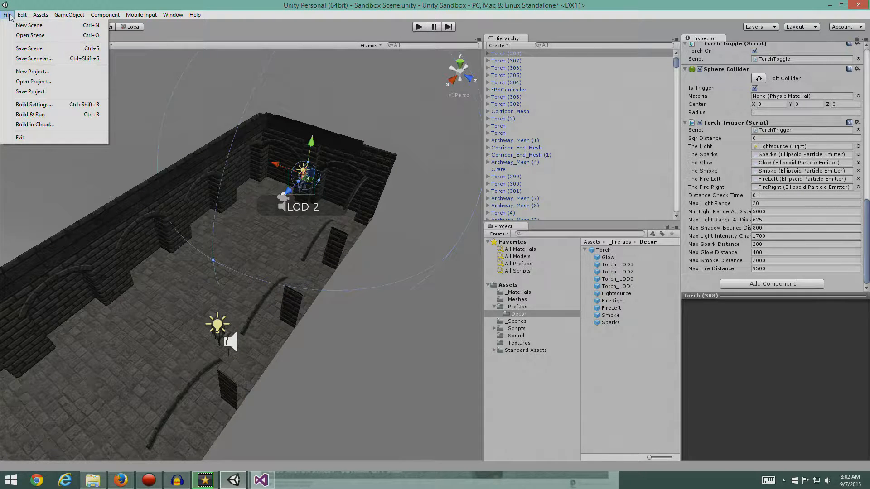
{"action": "left_click", "coordinate": [9, 15]}
{"action": "left_click", "coordinate": [9, 15]}
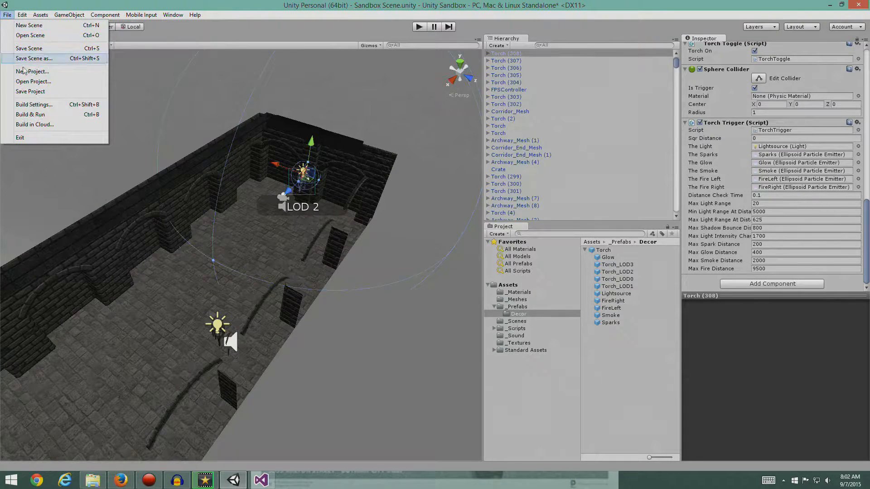
{"action": "left_click", "coordinate": [29, 116]}
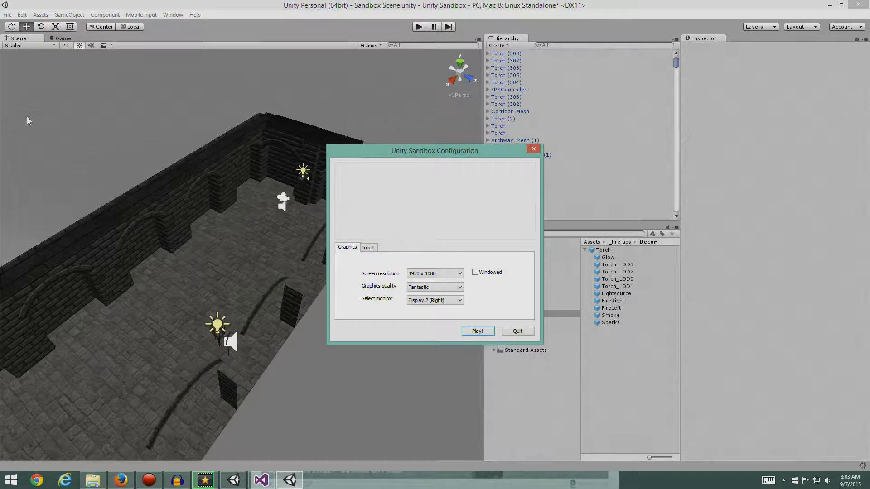
{"action": "left_click", "coordinate": [476, 332]}
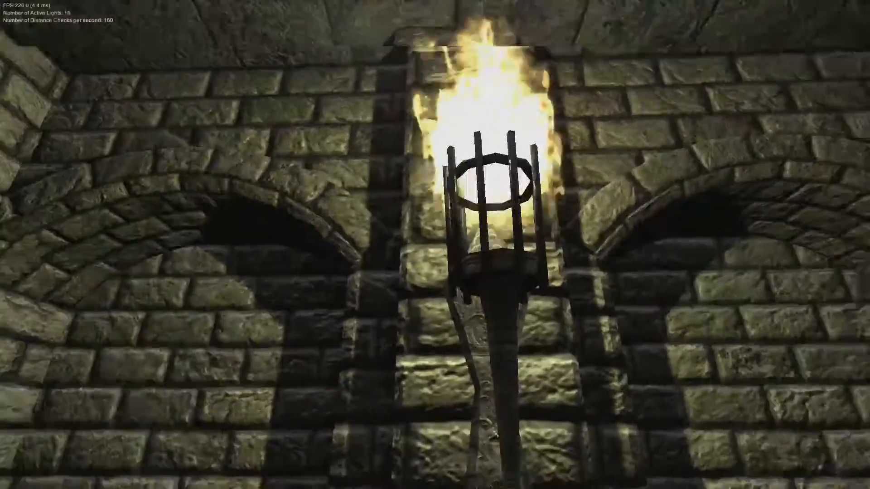
Step: Walk backwards and then forward along the corridor in the standalone build to check the frame rate and active lights
{"action": "key", "text": "s"}
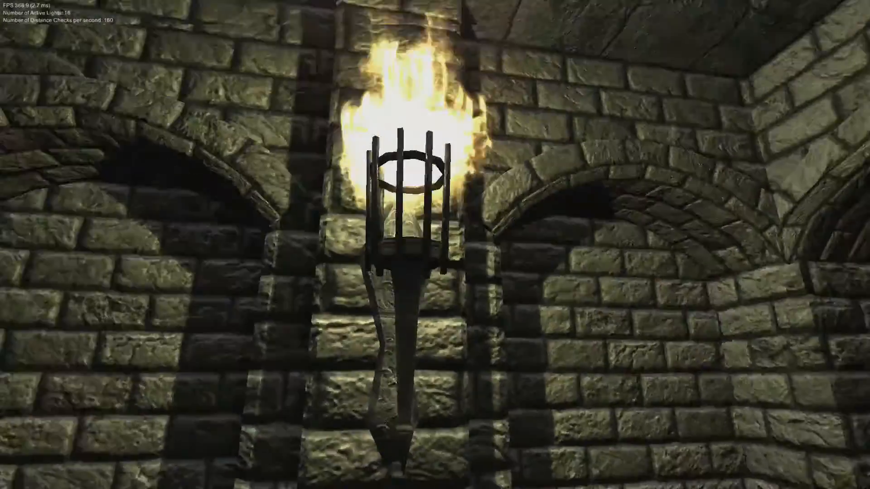
{"action": "key", "text": "s"}
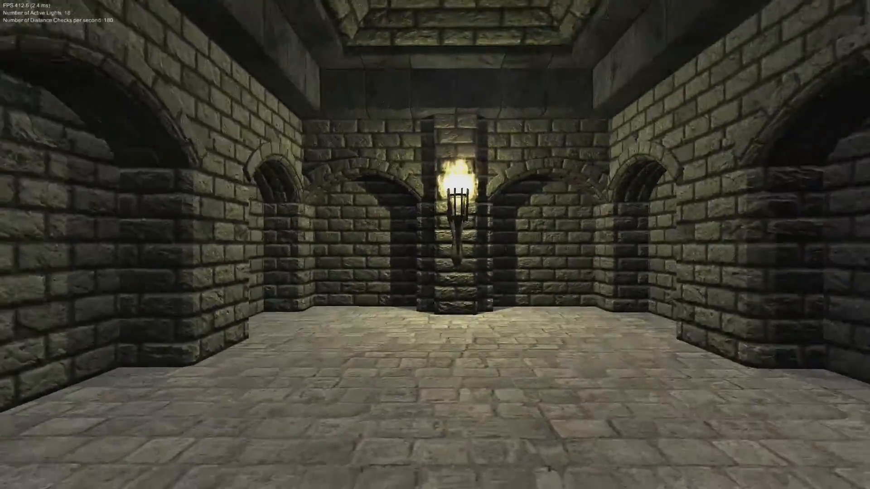
{"action": "key", "text": "s"}
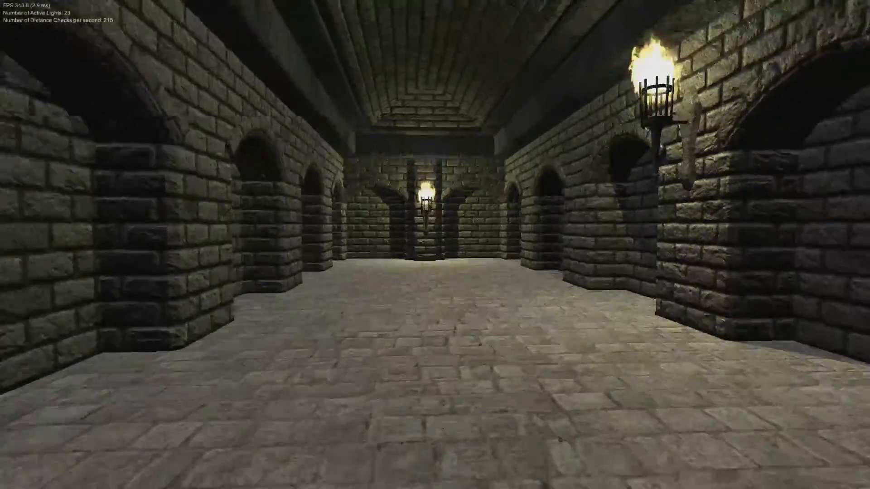
{"action": "key", "text": "s"}
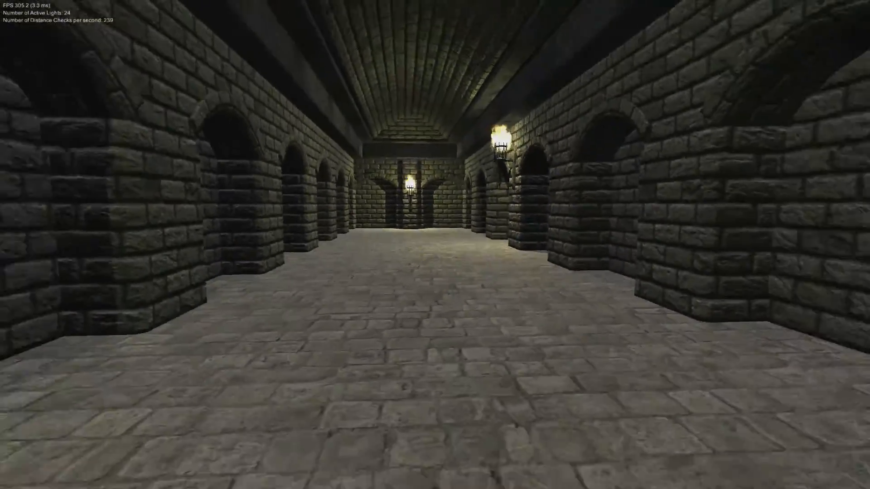
{"action": "key", "text": "s"}
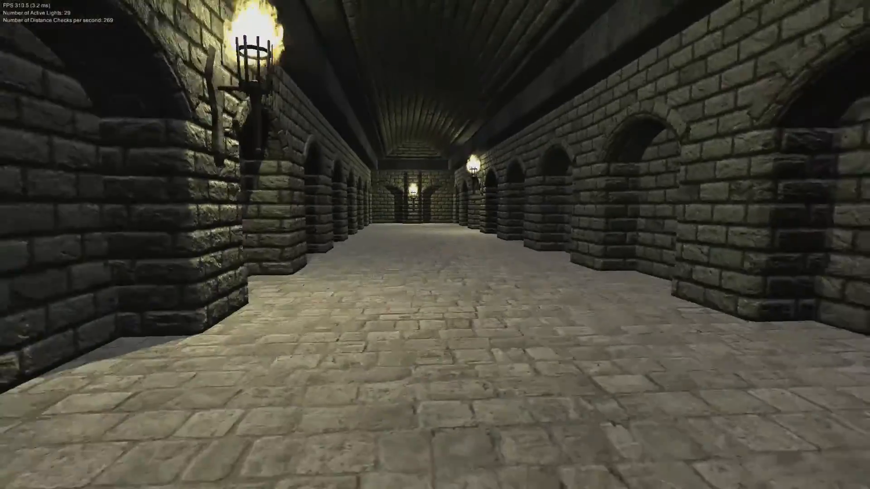
{"action": "key", "text": "s"}
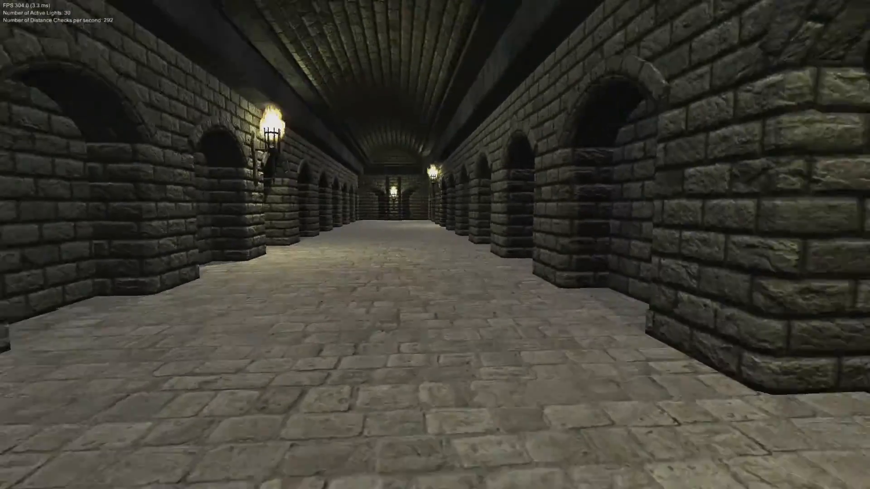
{"action": "key", "text": "w"}
{"action": "key", "text": "w"}
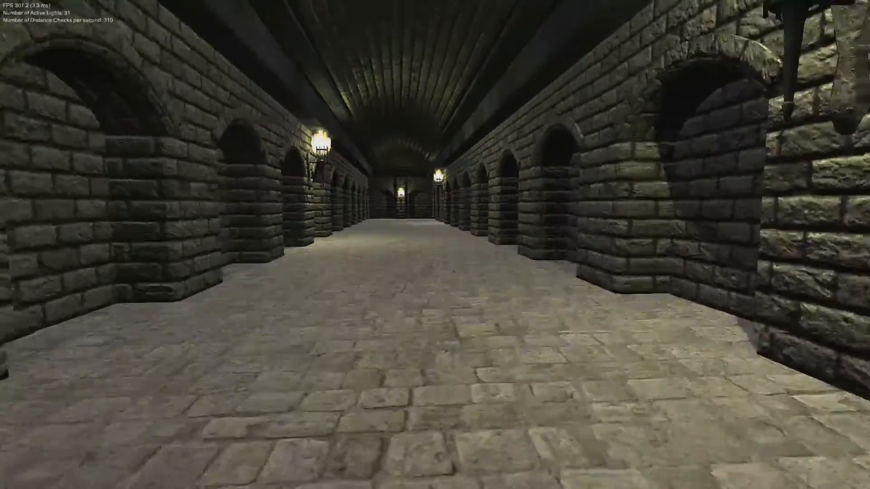
{"action": "key", "text": "w"}
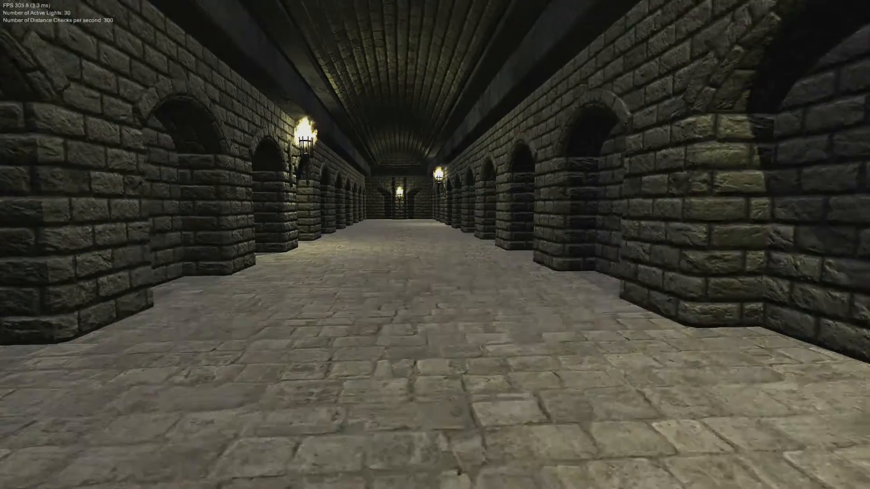
Step: Walk back and forth near the closest wall torch in the standalone build to compare the frame rate and distance checks per second
{"action": "key", "text": "w"}
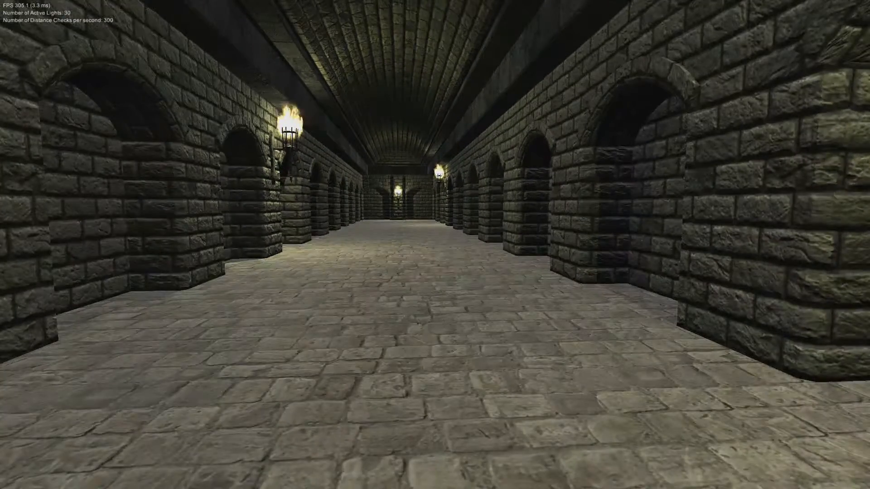
{"action": "key", "text": "w"}
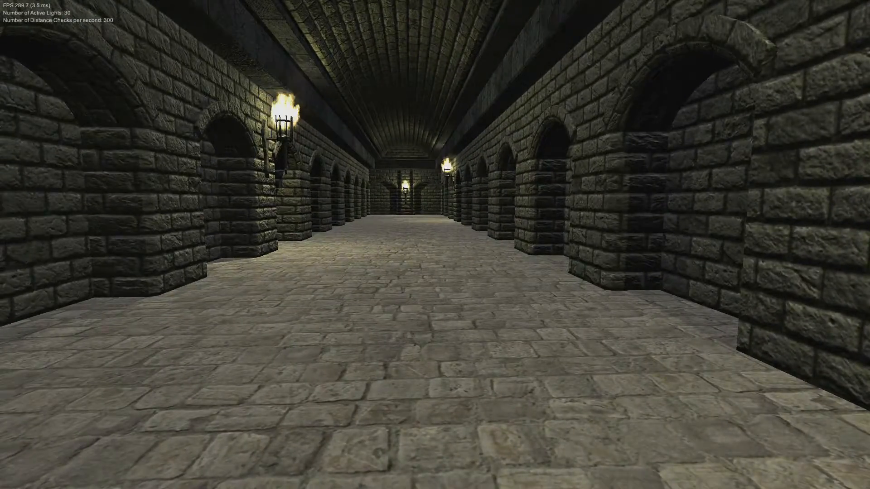
{"action": "key", "text": "w"}
{"action": "key", "text": "w"}
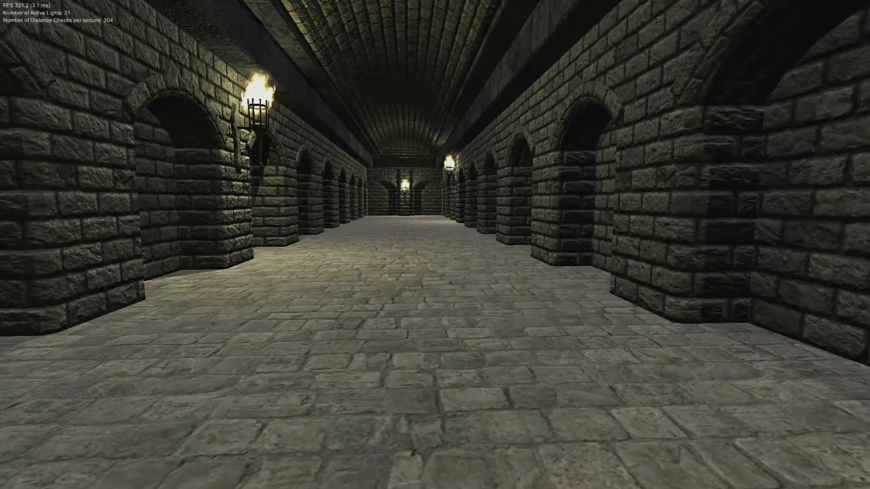
{"action": "key", "text": "w"}
{"action": "key", "text": "s"}
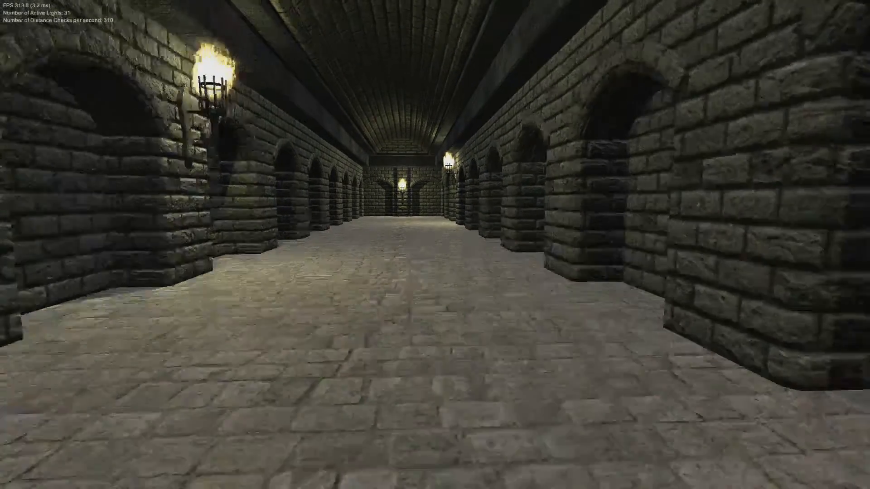
{"action": "key", "text": "s"}
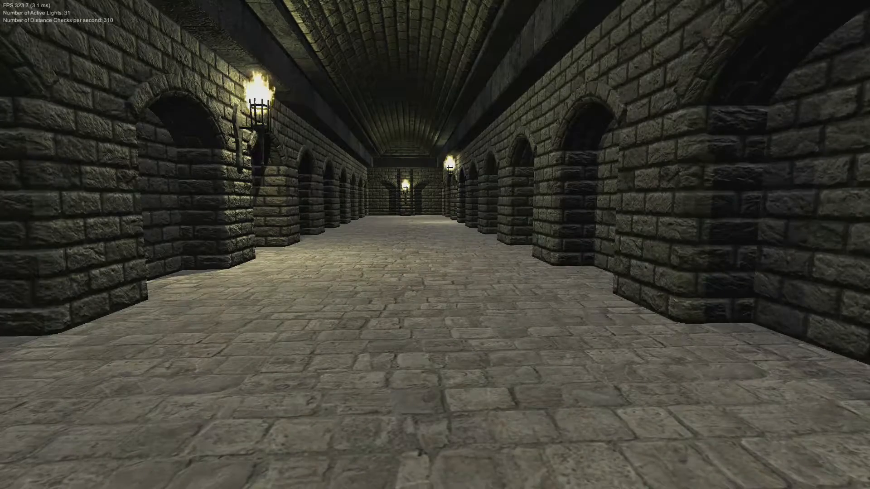
{"action": "key", "text": "w"}
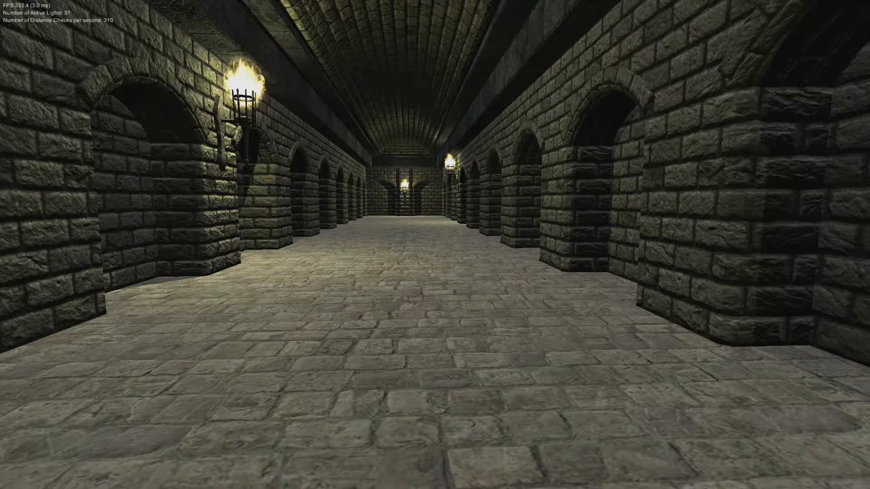
{"action": "key", "text": "s"}
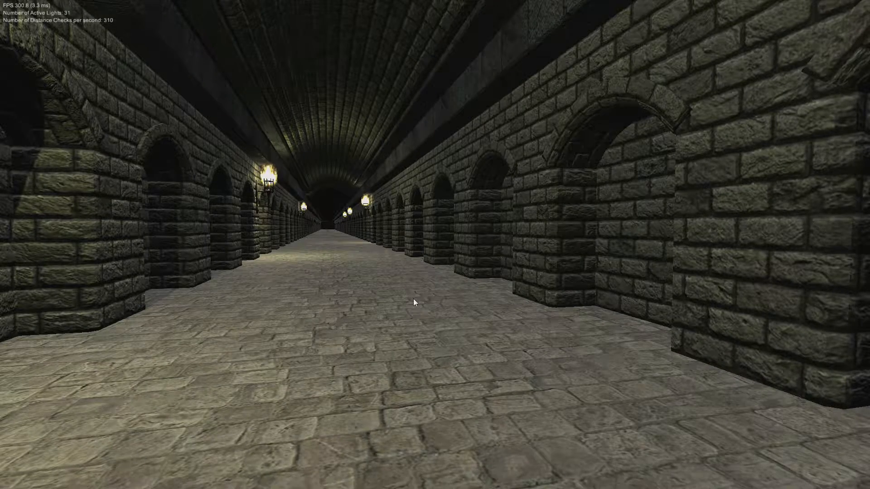
Step: Switch back to the Unity editor and close the running standalone Sandbox build
{"action": "key", "text": "alt+Tab"}
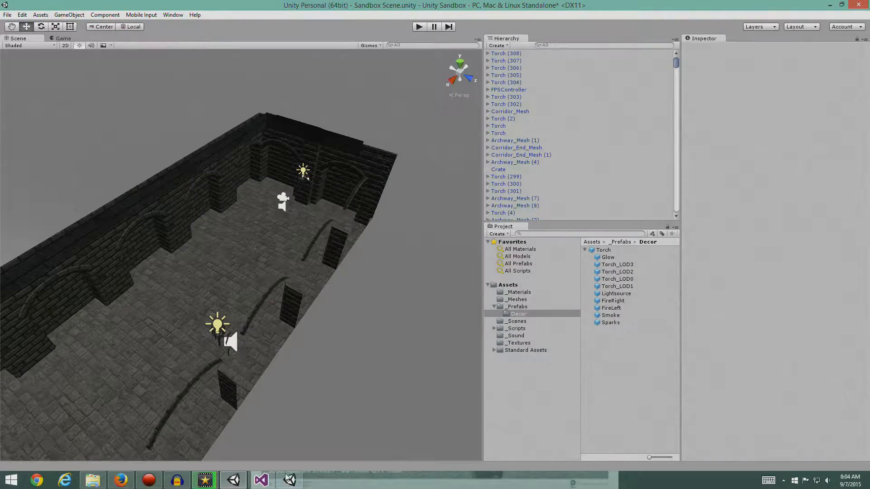
{"action": "right_click", "coordinate": [289, 480]}
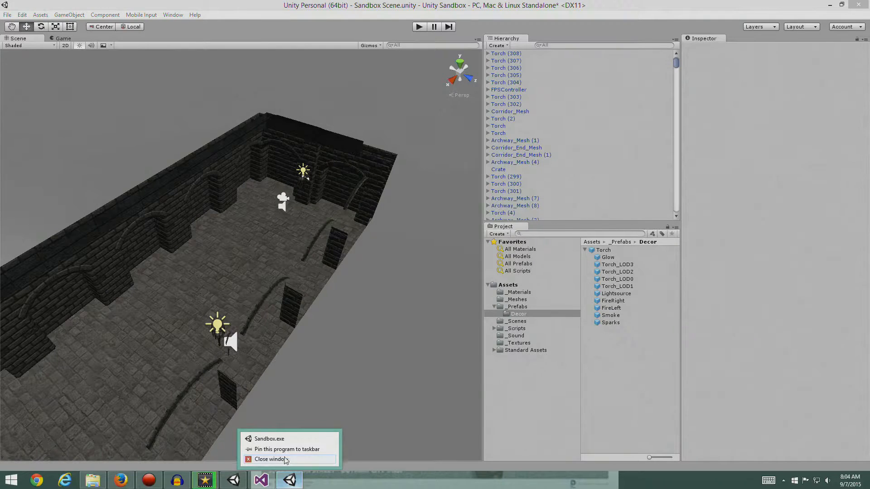
{"action": "left_click", "coordinate": [286, 457]}
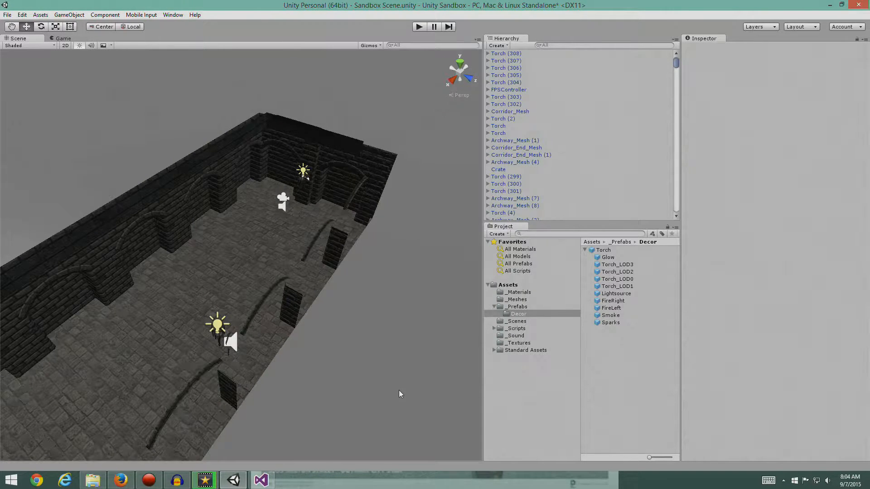
Step: Select the FPSController and examine its place at the corridor's end from several angles in the scene
{"action": "left_click_drag", "start_coordinate": [386, 372], "coordinate": [274, 341], "text": "alt"}
{"action": "left_click", "coordinate": [331, 311]}
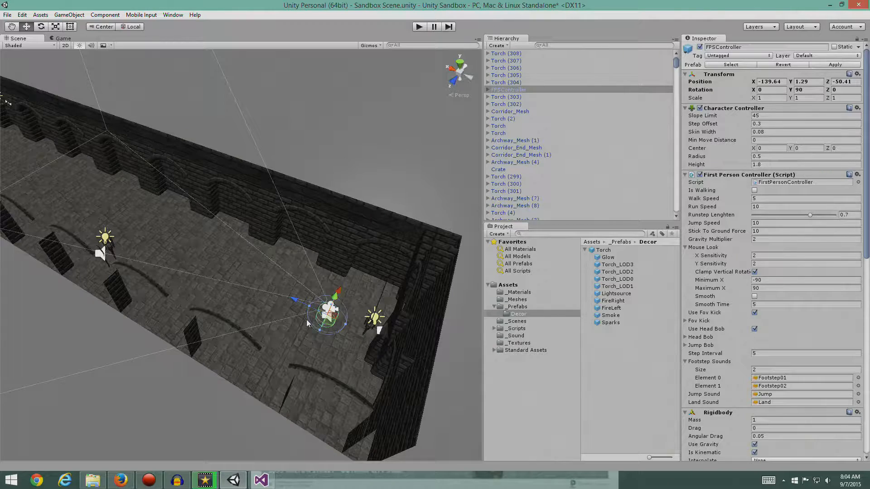
{"action": "scroll", "coordinate": [307, 323], "scroll_direction": "down", "scroll_amount": 10}
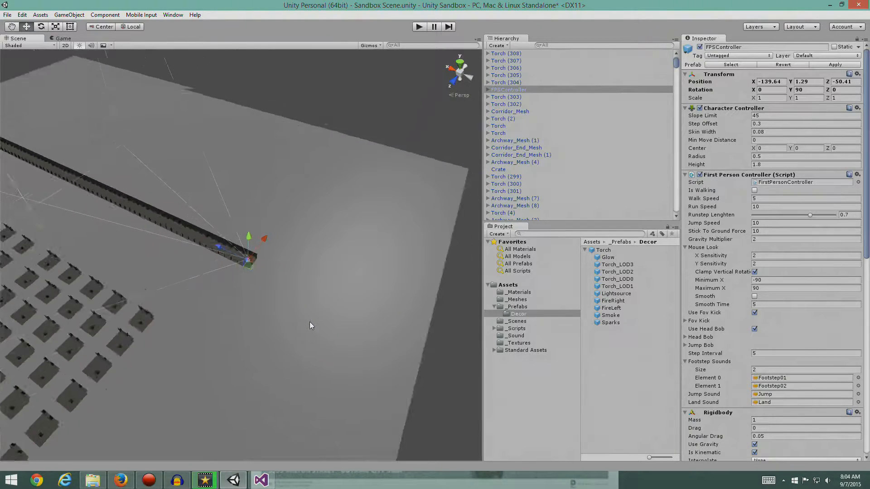
{"action": "scroll", "coordinate": [307, 326], "scroll_direction": "down", "scroll_amount": 8}
{"action": "middle_click_drag", "start_coordinate": [300, 337], "coordinate": [322, 403]}
{"action": "left_click_drag", "start_coordinate": [282, 354], "coordinate": [381, 447], "text": "alt"}
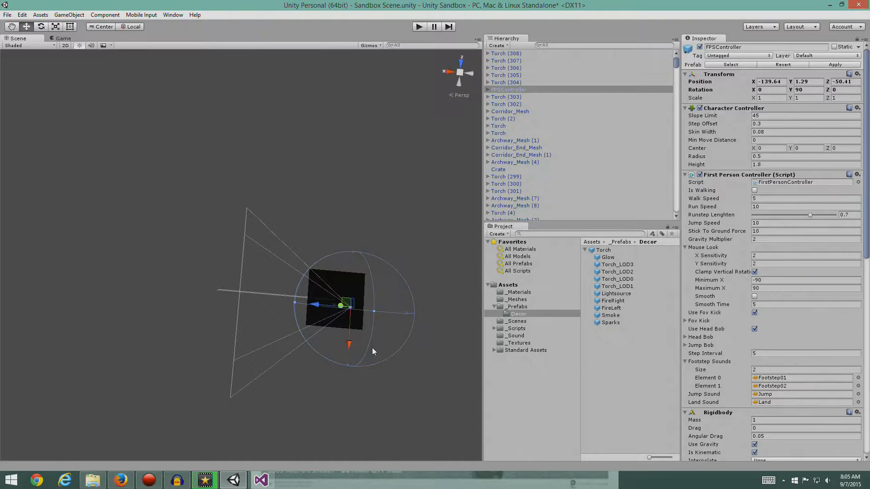
{"action": "scroll", "coordinate": [374, 347], "scroll_direction": "up", "scroll_amount": 5}
{"action": "middle_click_drag", "start_coordinate": [349, 352], "coordinate": [233, 257]}
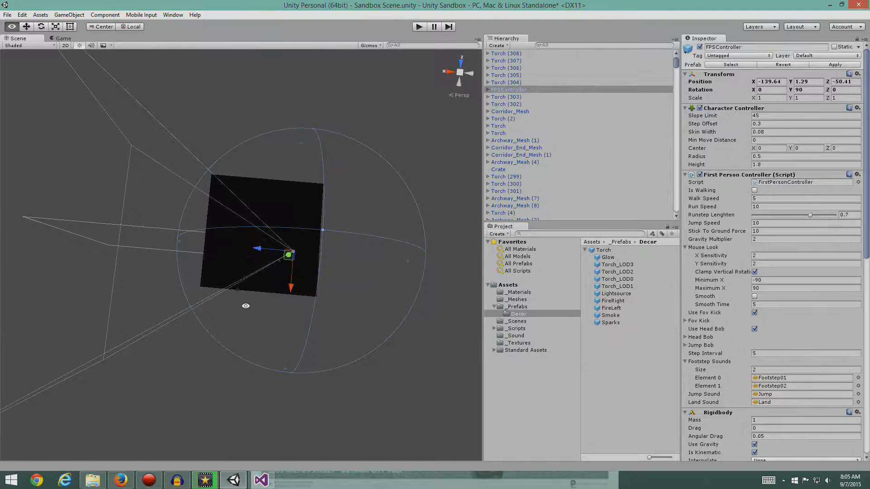
{"action": "left_click_drag", "start_coordinate": [245, 305], "coordinate": [249, 299], "text": "alt"}
{"action": "middle_click_drag", "start_coordinate": [249, 299], "coordinate": [334, 342]}
{"action": "left_click_drag", "start_coordinate": [334, 342], "coordinate": [344, 347], "text": "alt"}
{"action": "middle_click_drag", "start_coordinate": [344, 348], "coordinate": [198, 324]}
{"action": "left_click_drag", "start_coordinate": [198, 325], "coordinate": [375, 369], "text": "alt"}
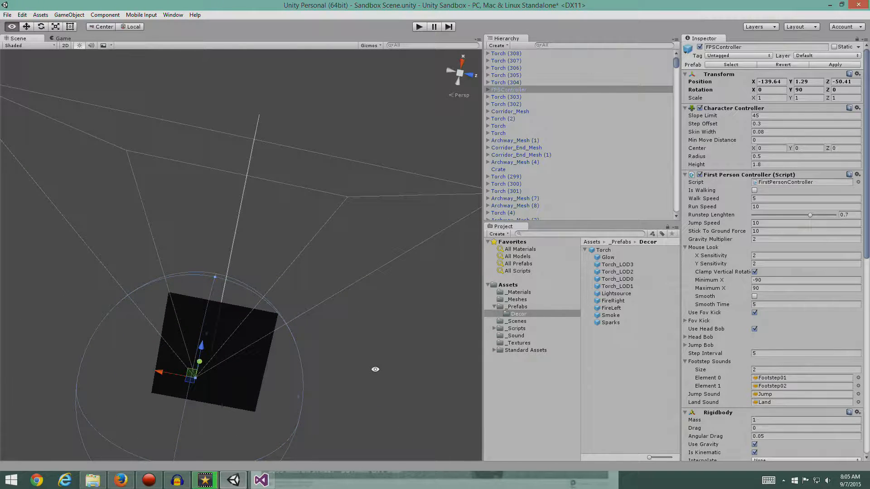
Step: Run the scene briefly and stop it, and select Torch (308) on the end wall behind the FPSController
{"action": "left_click", "coordinate": [420, 27]}
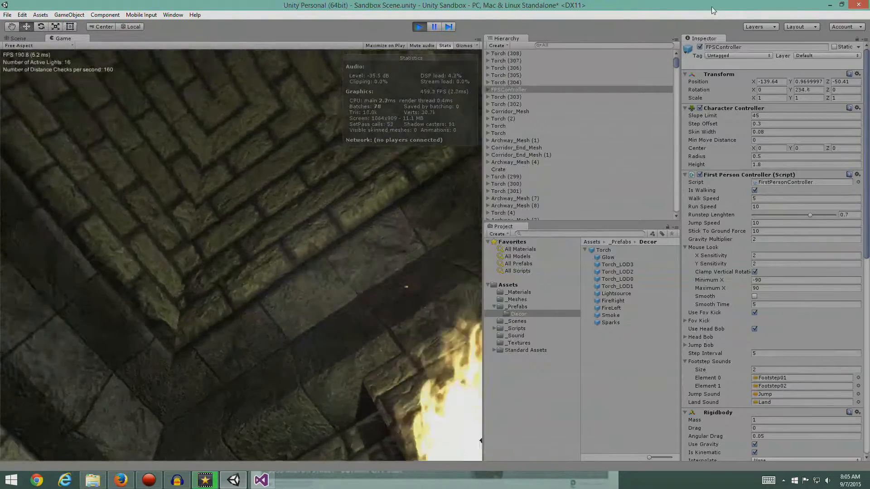
{"action": "left_click", "coordinate": [421, 27]}
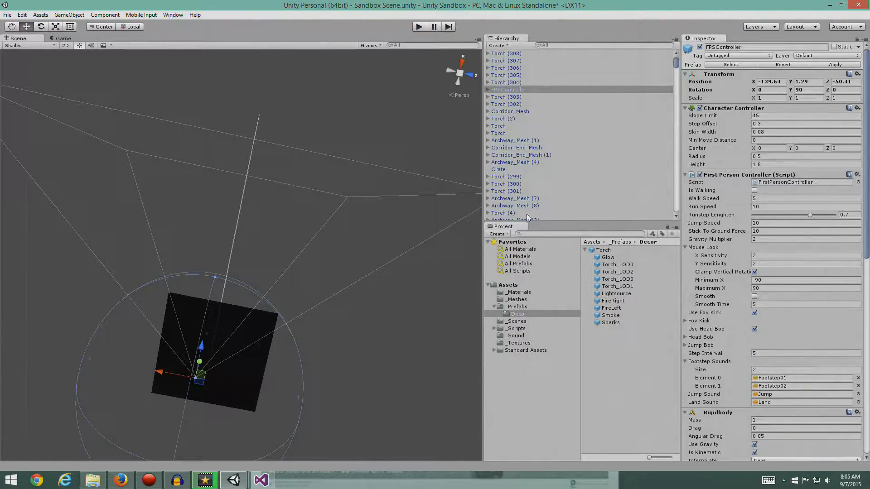
{"action": "key", "text": "f"}
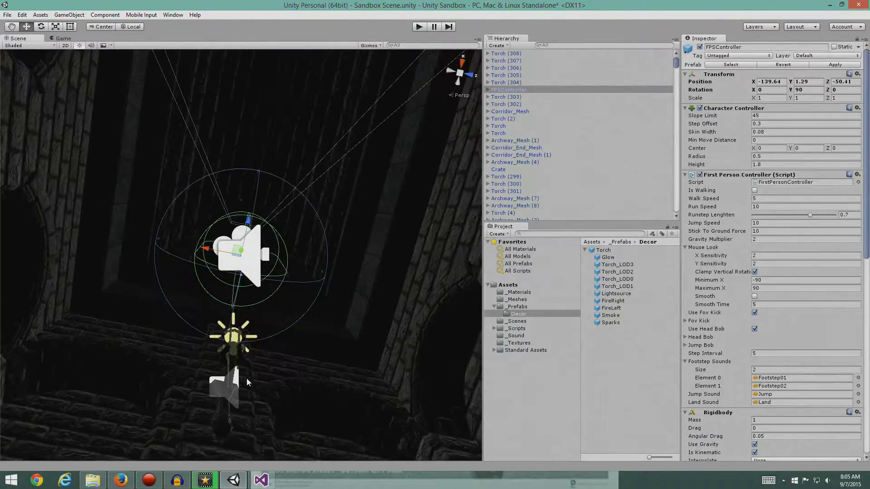
{"action": "left_click_drag", "start_coordinate": [334, 253], "coordinate": [241, 5], "text": "alt"}
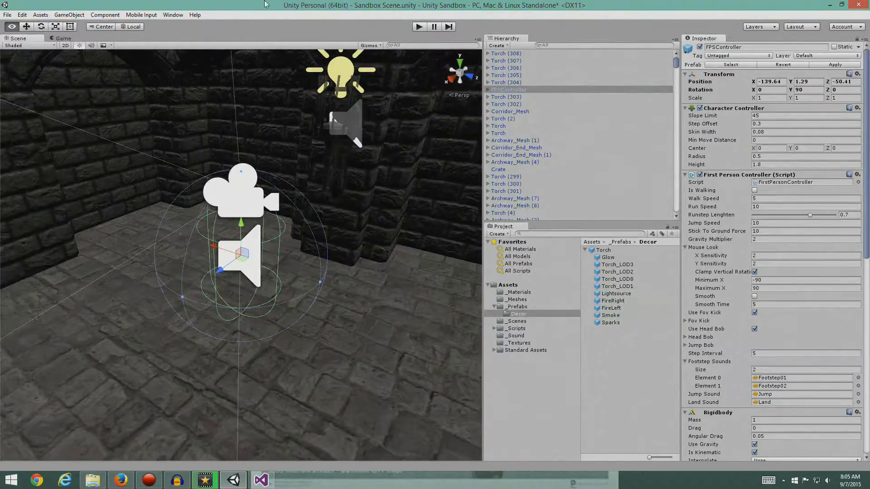
{"action": "middle_click_drag", "start_coordinate": [295, 164], "coordinate": [221, 264]}
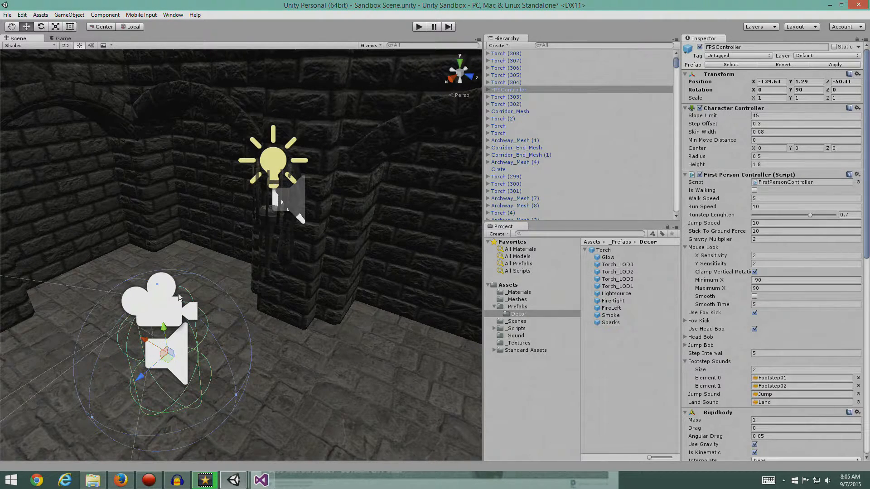
{"action": "left_click", "coordinate": [272, 217]}
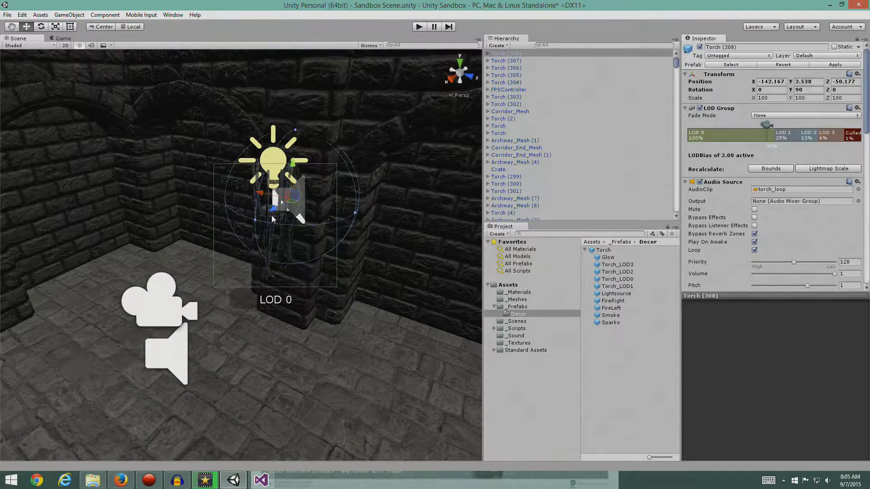
Step: Run the scene with the selected torch's Torch Trigger values, including Sqr Distance, in view
{"action": "left_click", "coordinate": [420, 27]}
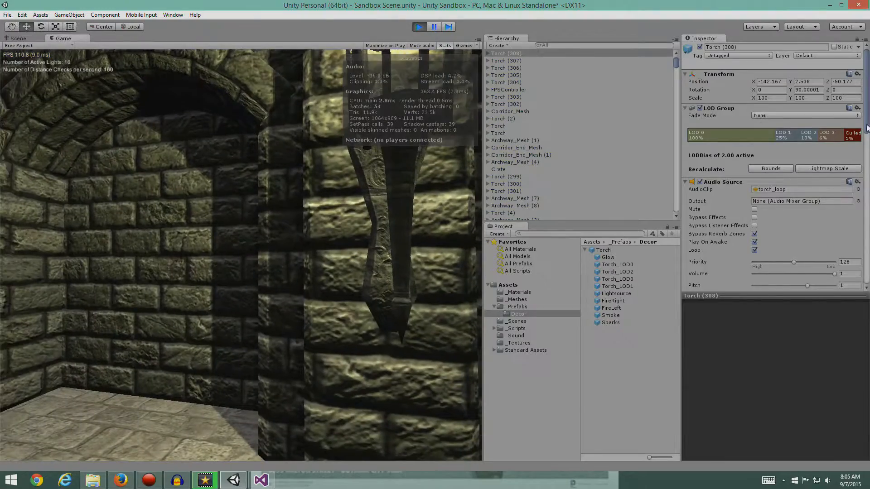
{"action": "left_click_drag", "start_coordinate": [867, 129], "coordinate": [867, 316]}
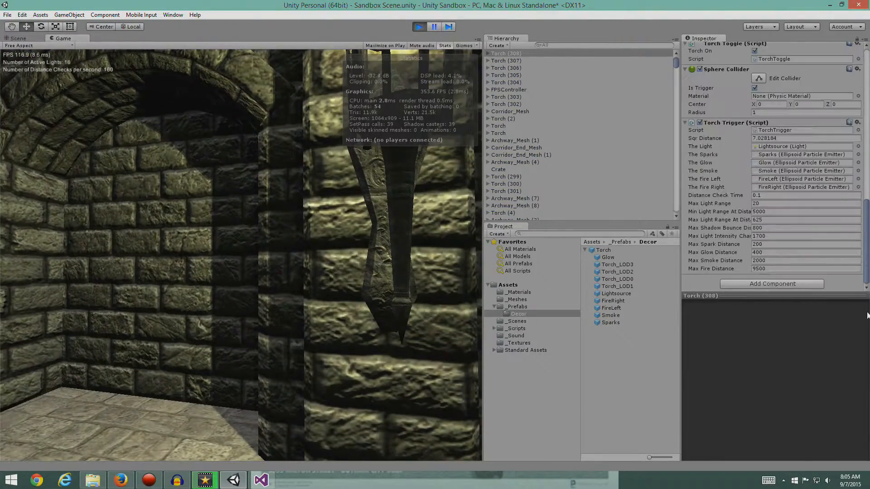
{"action": "left_click", "coordinate": [244, 190]}
Step: Walk away from the end-wall torch until its Sqr Distance exceeds the Max Fire Distance of 9500, facing back to check the fire cutoff
{"action": "key", "text": "w"}
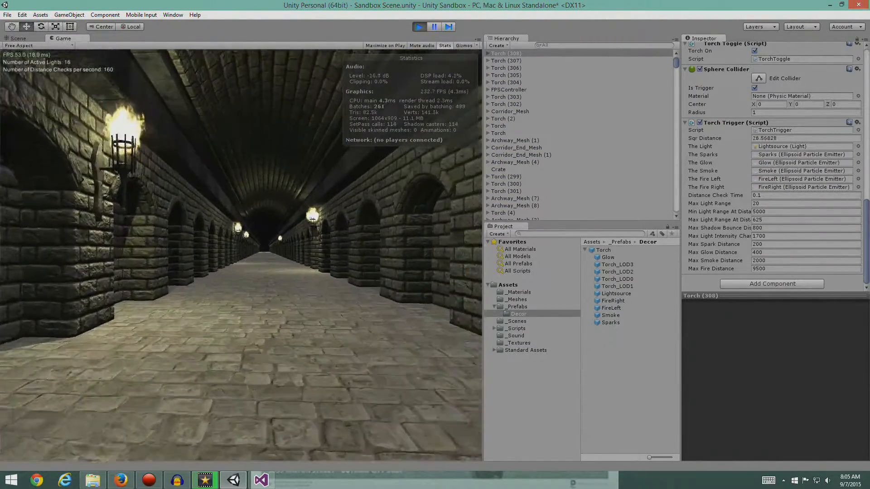
{"action": "key", "text": "w"}
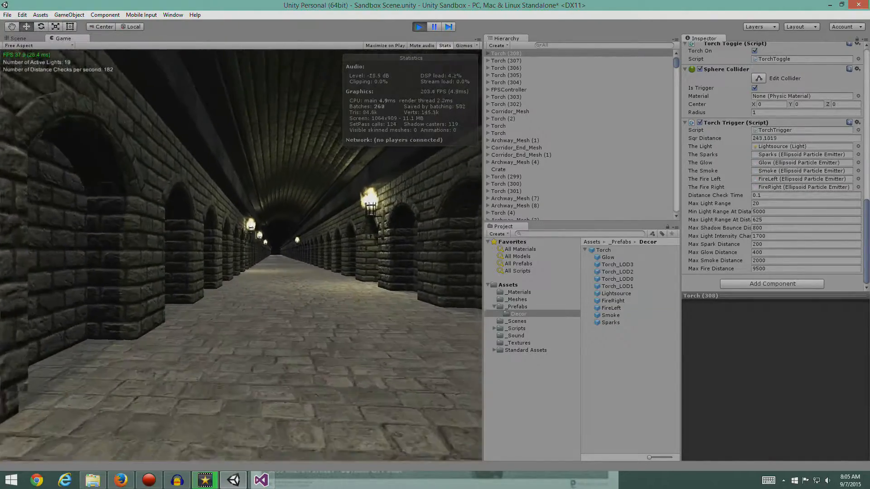
{"action": "key", "text": "w"}
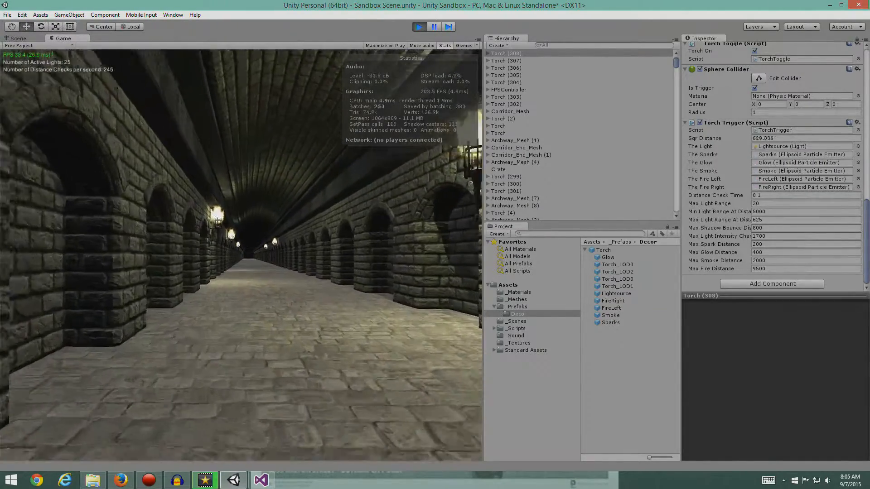
{"action": "key", "text": "w"}
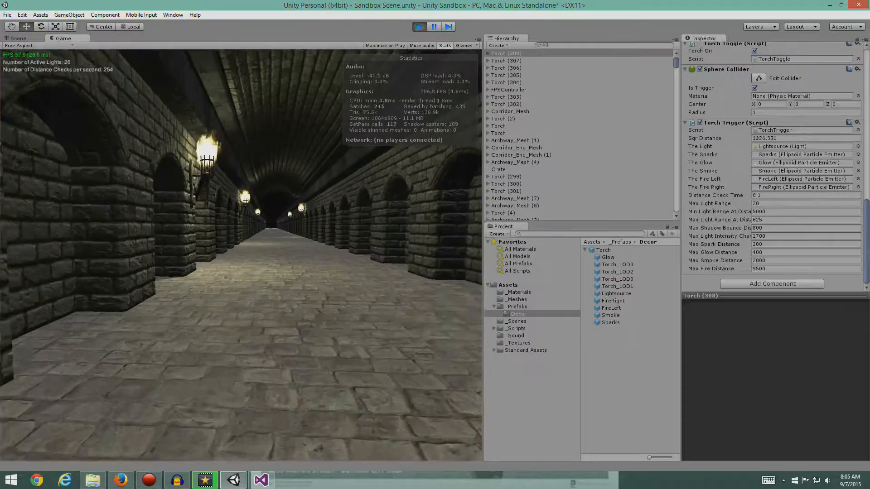
{"action": "key", "text": "w"}
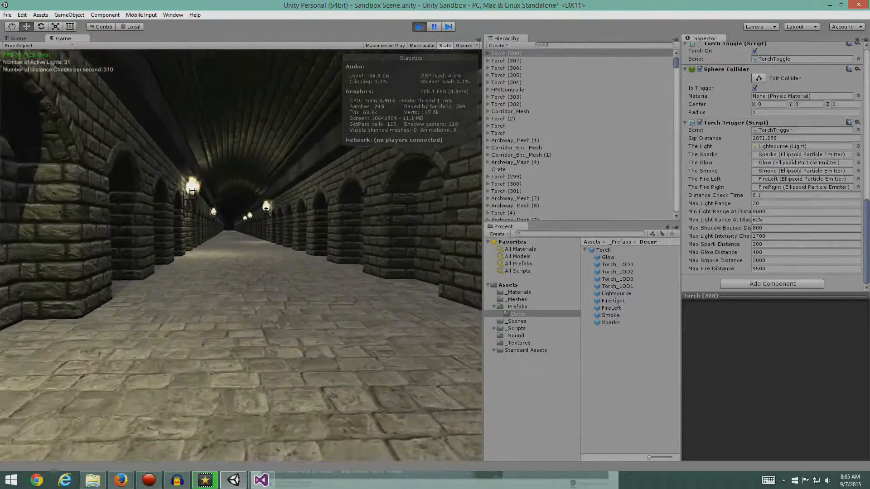
{"action": "key", "text": "w"}
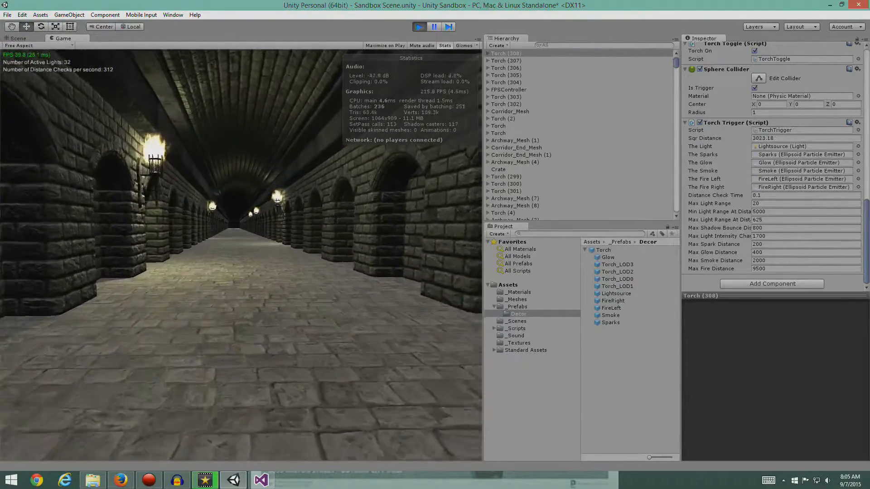
{"action": "key", "text": "w"}
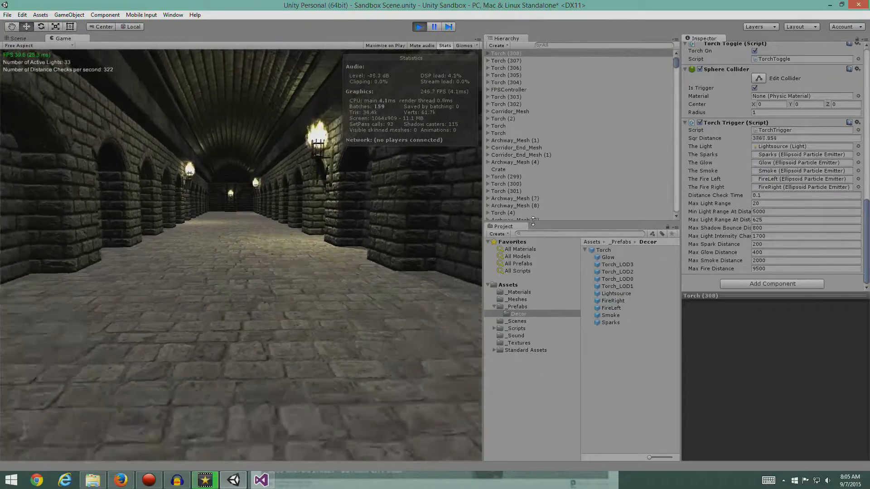
{"action": "key", "text": "w"}
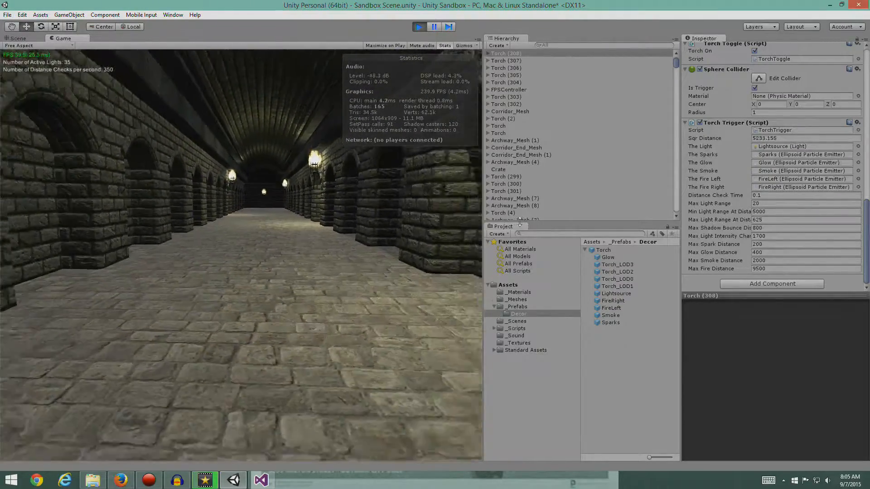
{"action": "key", "text": "w"}
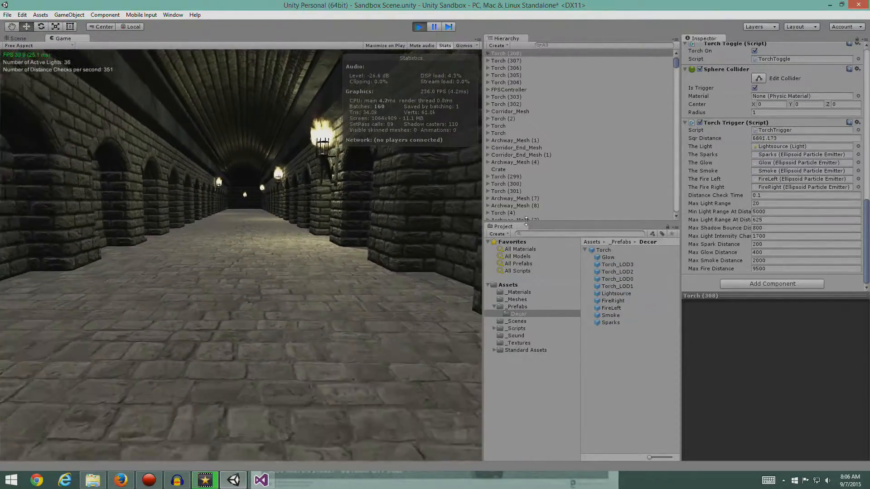
{"action": "key", "text": "w"}
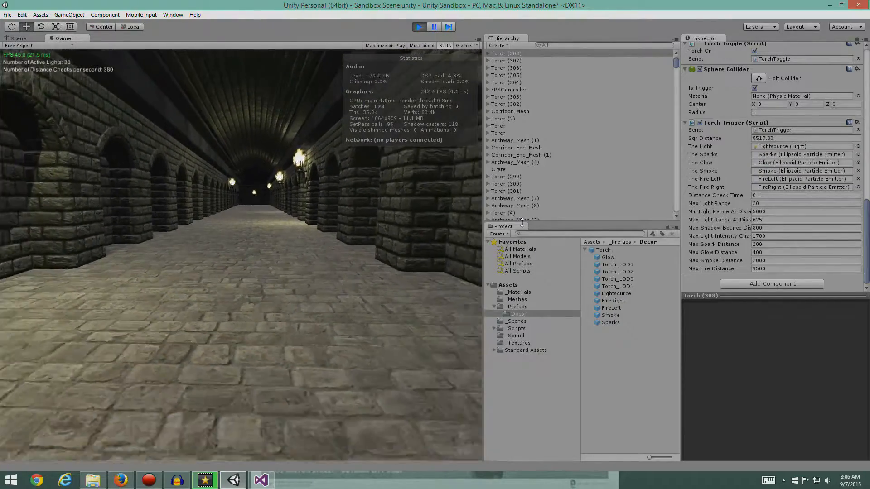
{"action": "key", "text": "w"}
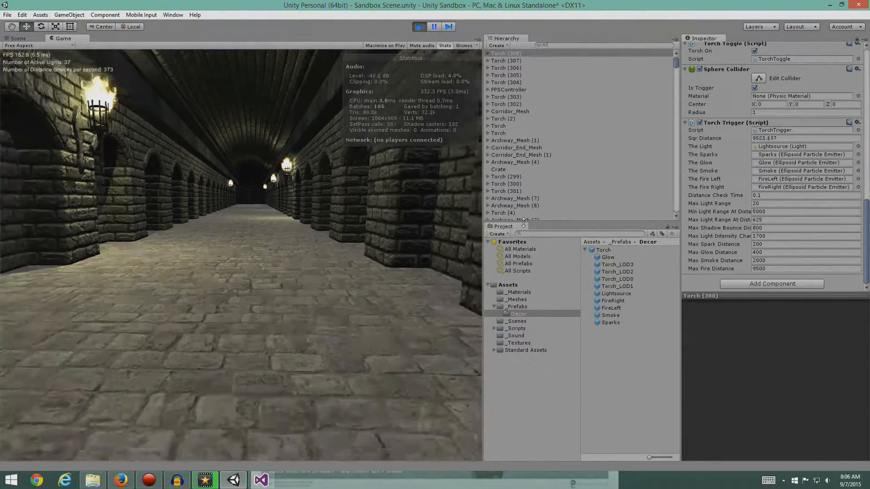
{"action": "key", "text": "w"}
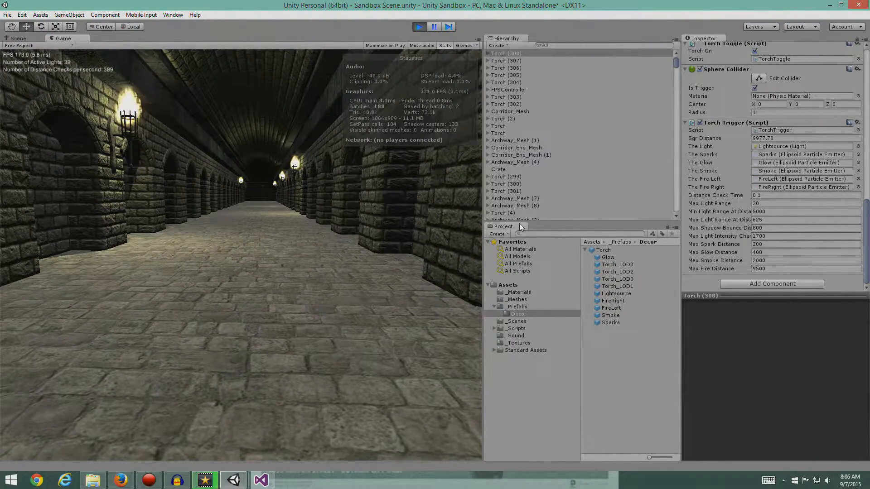
Step: Stop the running scene and deactivate both the Working Light and Working Light (1) objects
{"action": "key", "text": "a"}
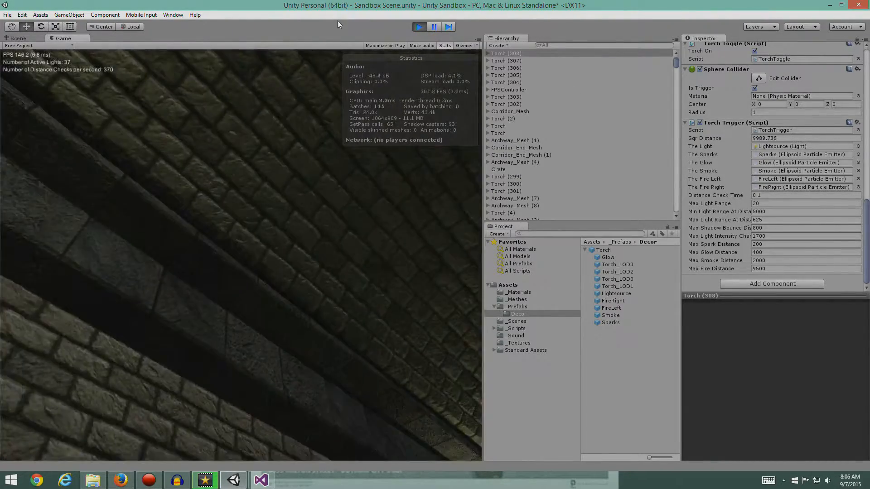
{"action": "left_click", "coordinate": [416, 28]}
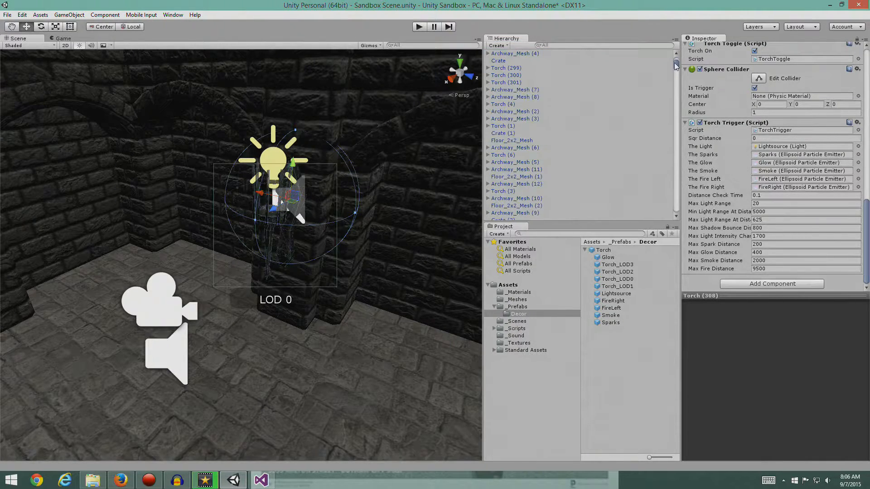
{"action": "left_click_drag", "start_coordinate": [676, 66], "coordinate": [666, 61]}
{"action": "left_click", "coordinate": [524, 56]}
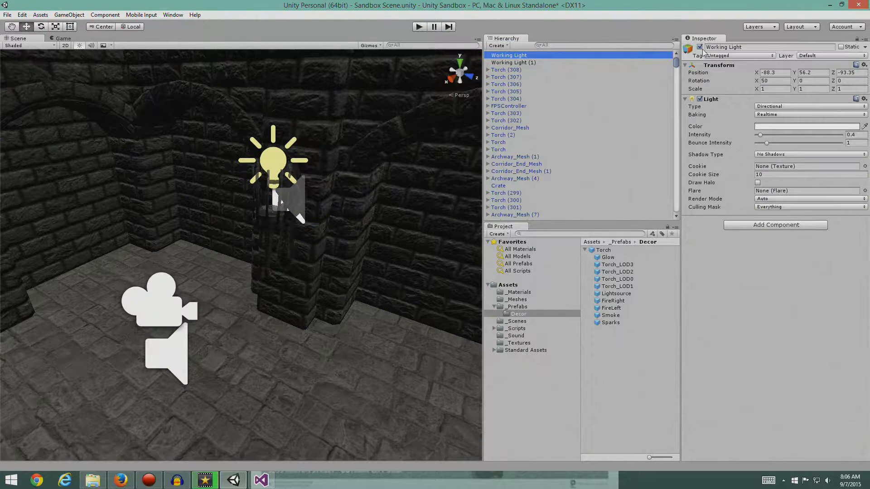
{"action": "left_click", "coordinate": [700, 47]}
{"action": "left_click", "coordinate": [525, 63]}
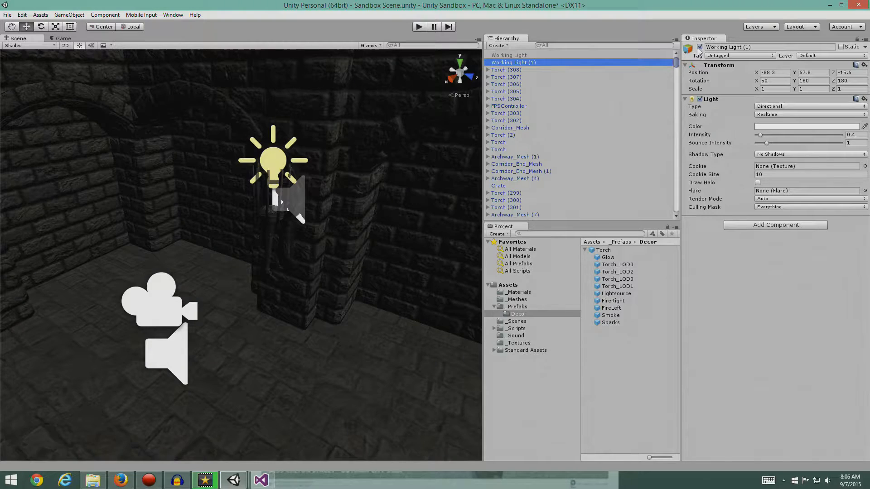
{"action": "left_click", "coordinate": [700, 47]}
Step: Run the scene without the working lights, back away from the end-wall torch to check its visibility, and stop the scene
{"action": "left_click", "coordinate": [419, 26]}
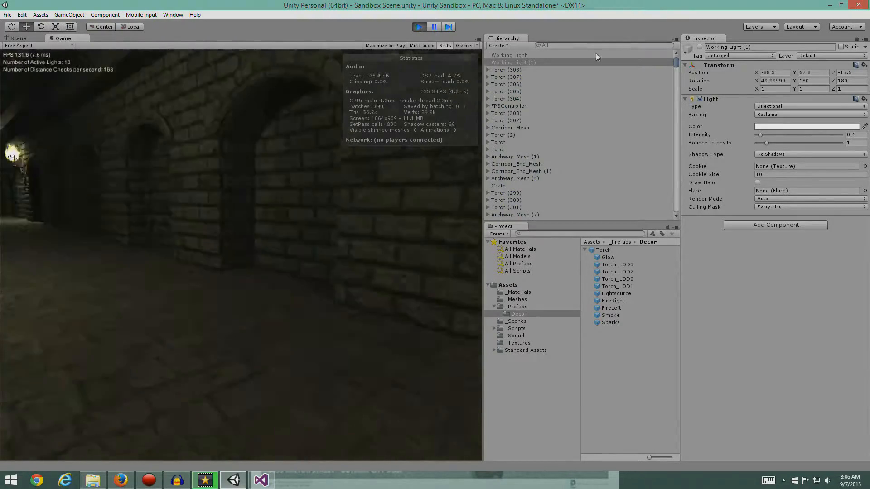
{"action": "key", "text": "s"}
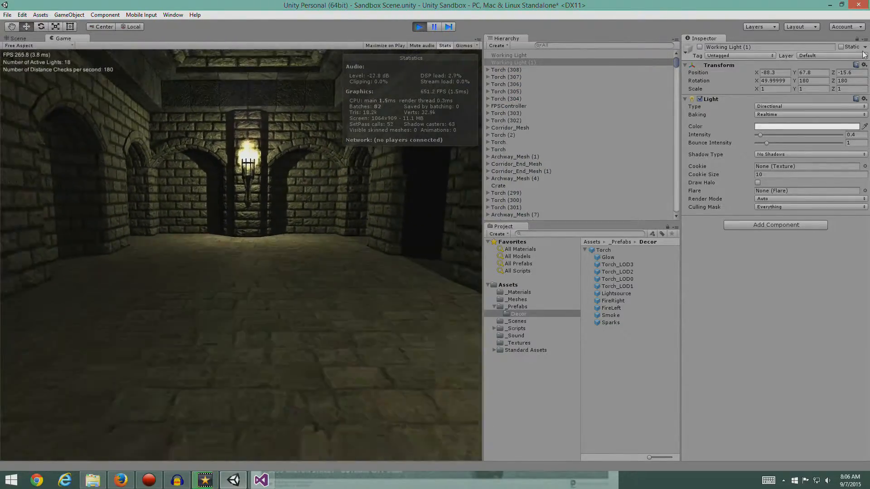
{"action": "key", "text": "s"}
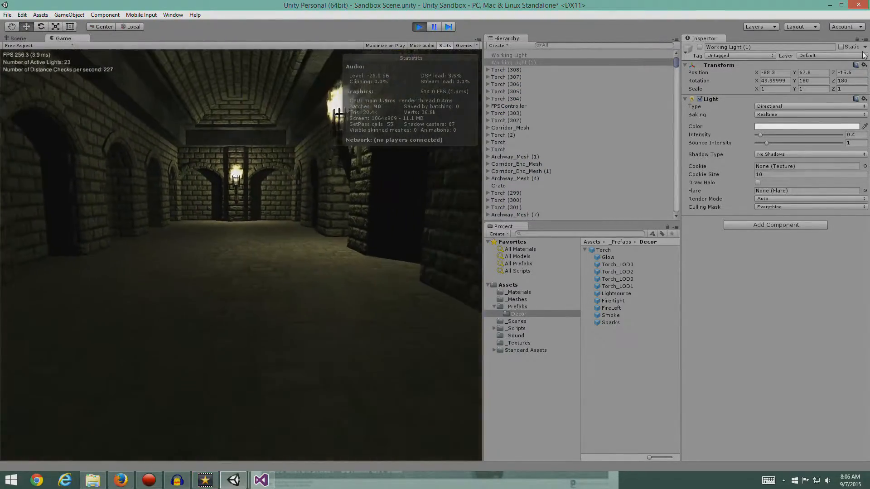
{"action": "key", "text": "s"}
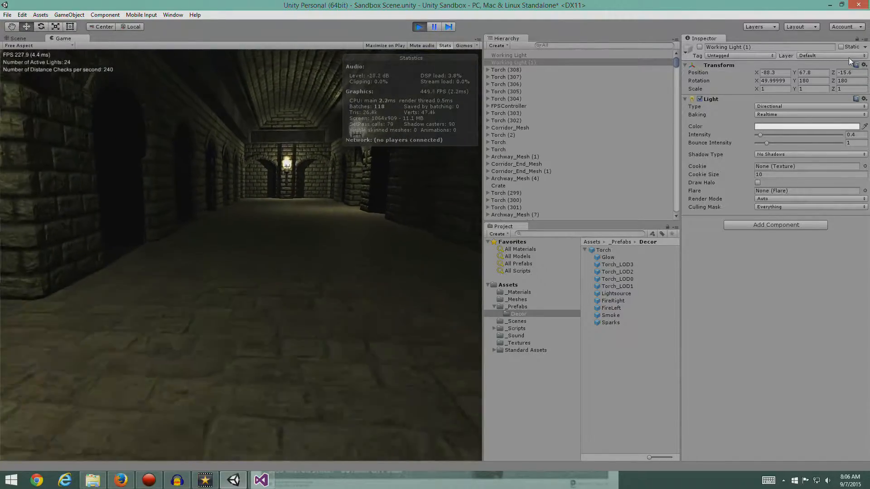
{"action": "key", "text": "s"}
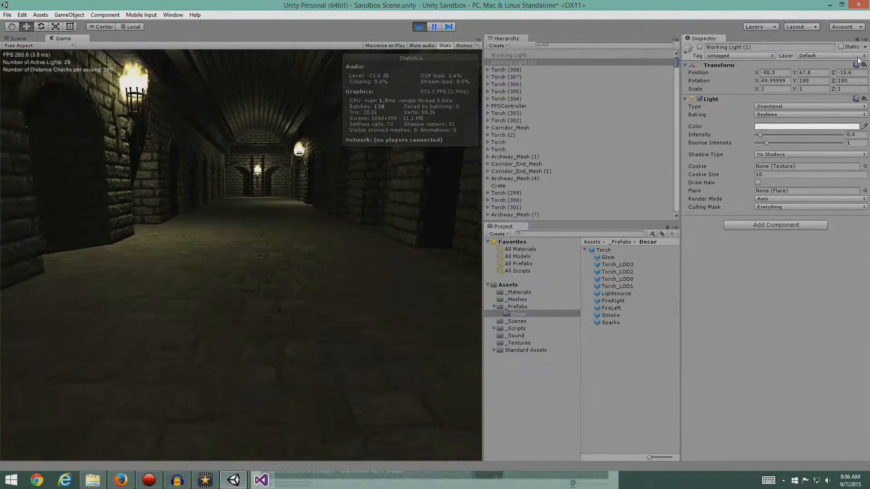
{"action": "key", "text": "s"}
{"action": "left_click", "coordinate": [424, 28]}
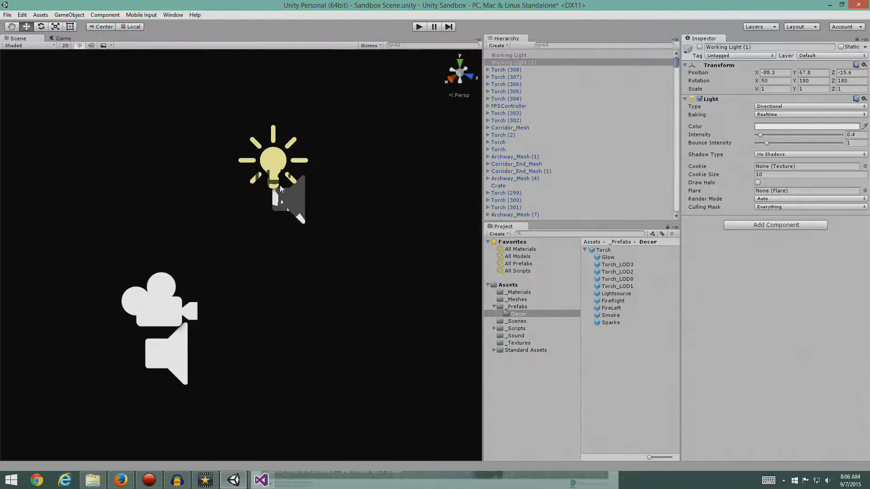
Step: Select the end-wall torch, Torch (308), and run the scene with its Torch Trigger values in view
{"action": "left_click", "coordinate": [290, 193]}
{"action": "left_click", "coordinate": [420, 27]}
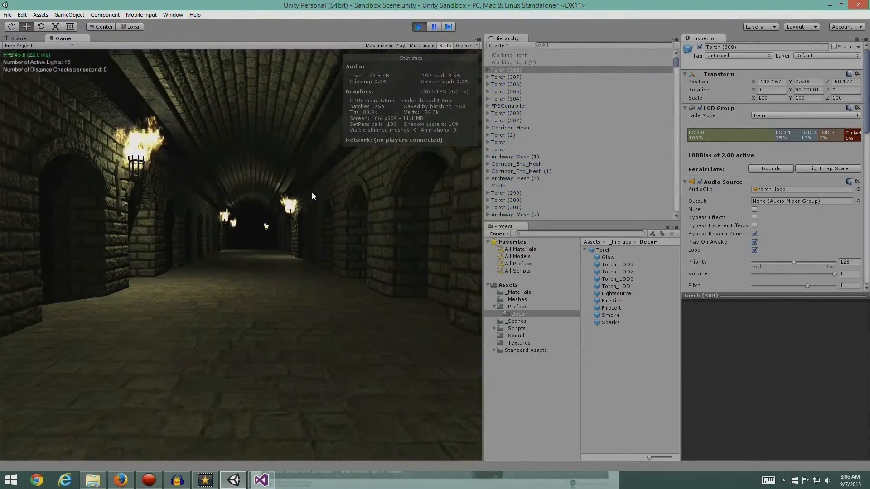
{"action": "key", "text": "s"}
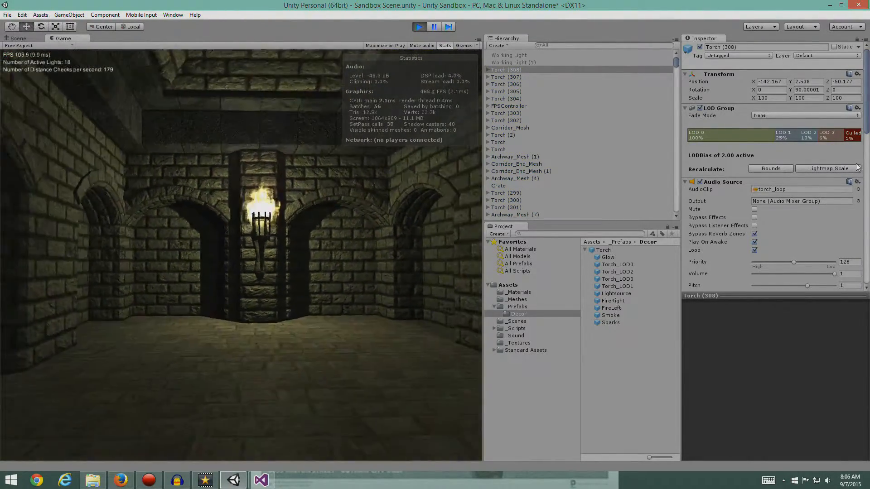
{"action": "scroll", "coordinate": [864, 157], "scroll_direction": "down", "scroll_amount": 10}
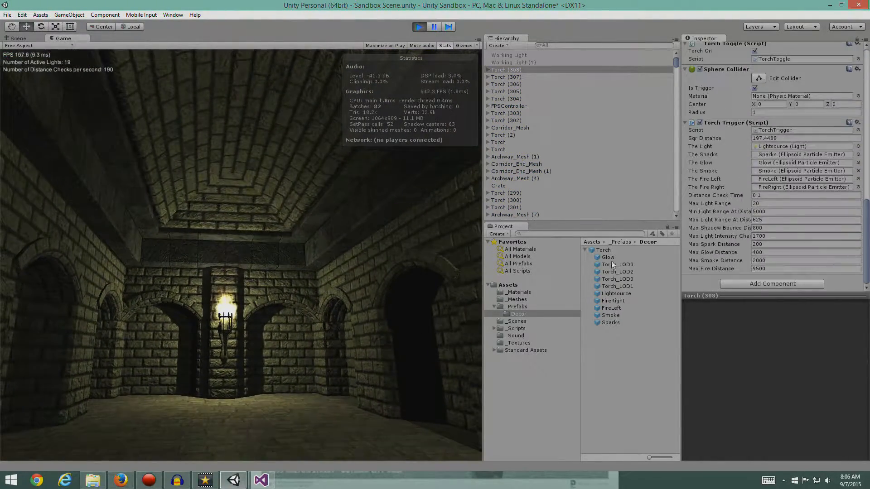
Step: Back away while facing the end-wall torch until its Sqr Distance exceeds the Max Fire Distance of 9500, and step back and forth there
{"action": "key", "text": "s"}
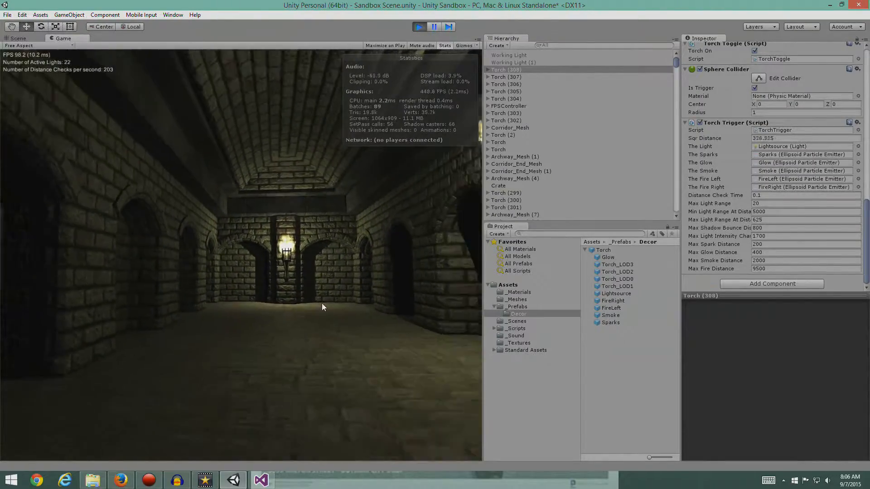
{"action": "key", "text": "s"}
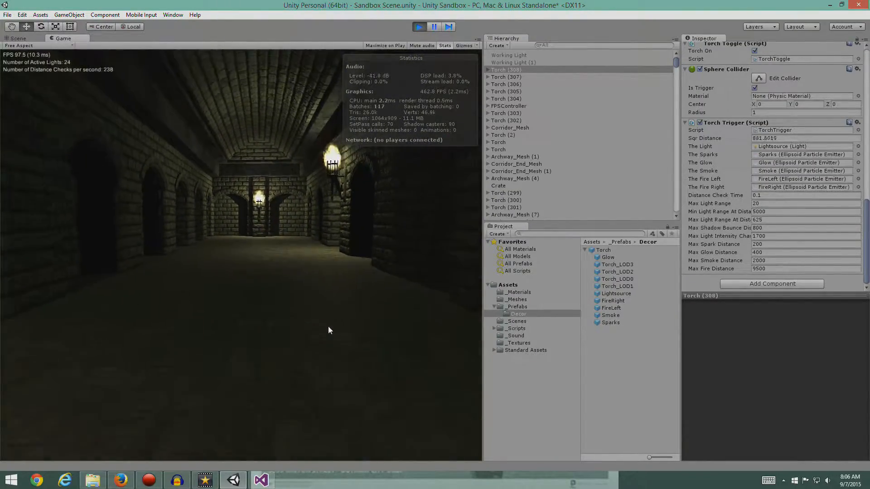
{"action": "key", "text": "s"}
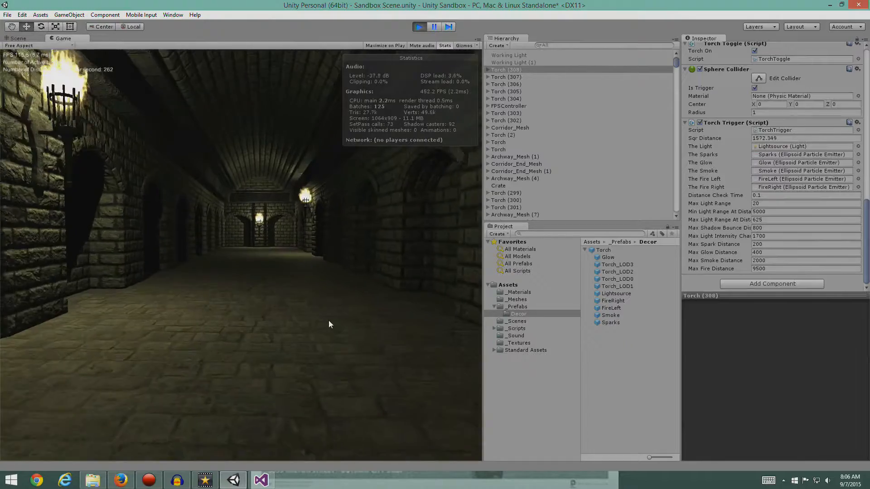
{"action": "key", "text": "s"}
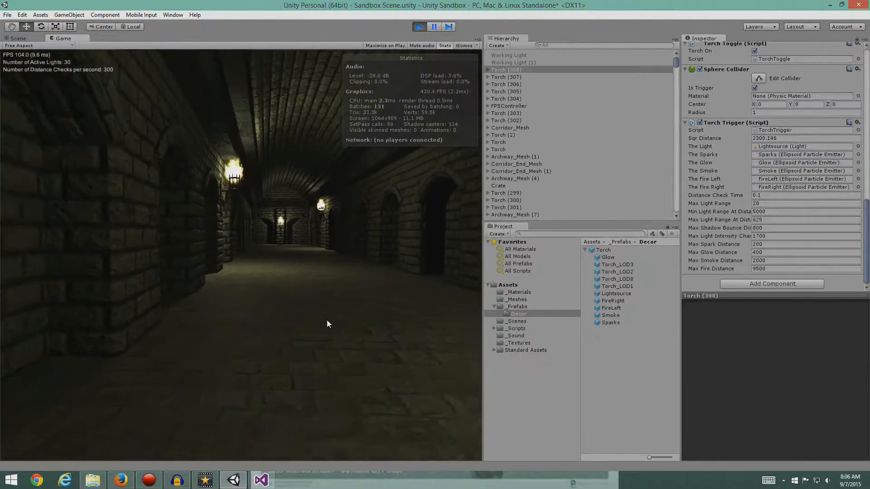
{"action": "key", "text": "s"}
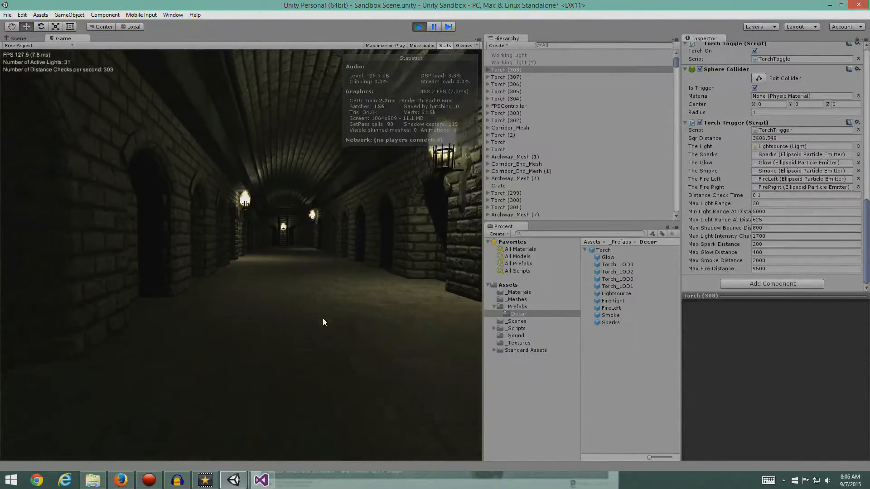
{"action": "key", "text": "s"}
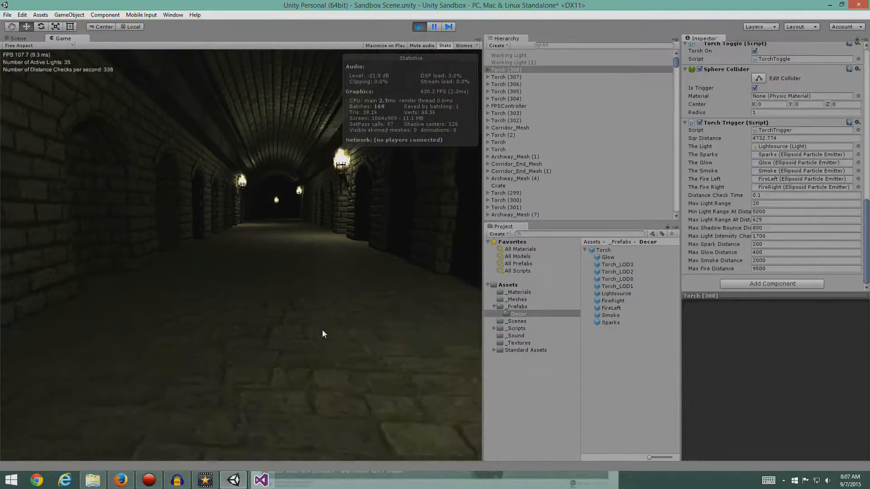
{"action": "key", "text": "s"}
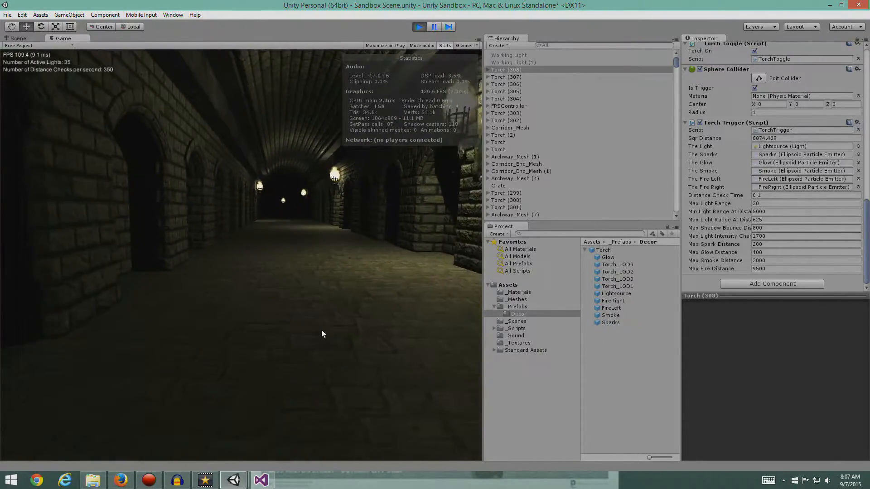
{"action": "key", "text": "s"}
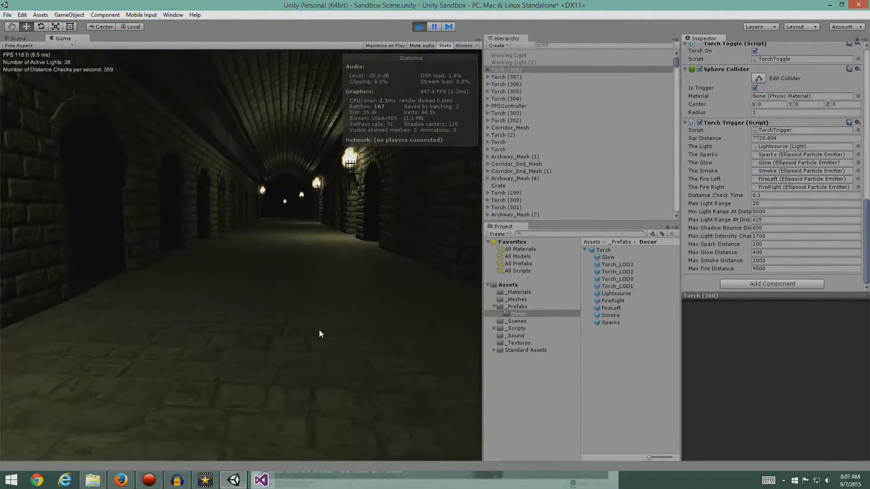
{"action": "key", "text": "s"}
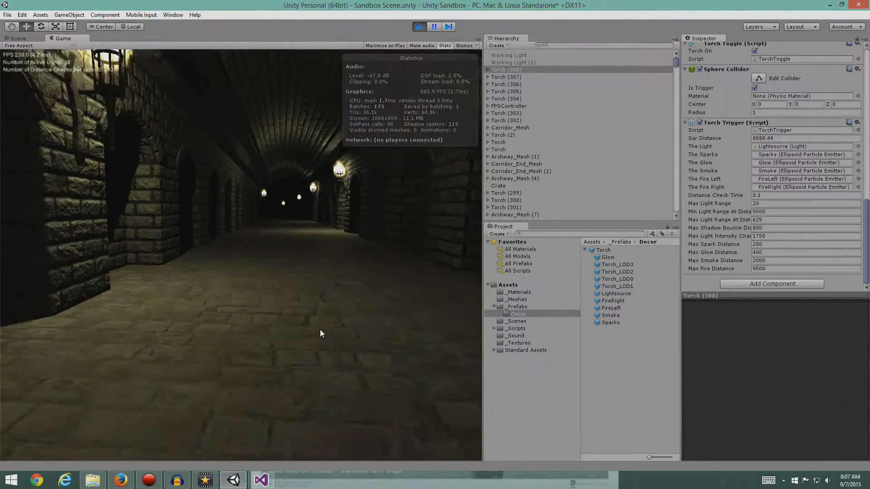
{"action": "key", "text": "s"}
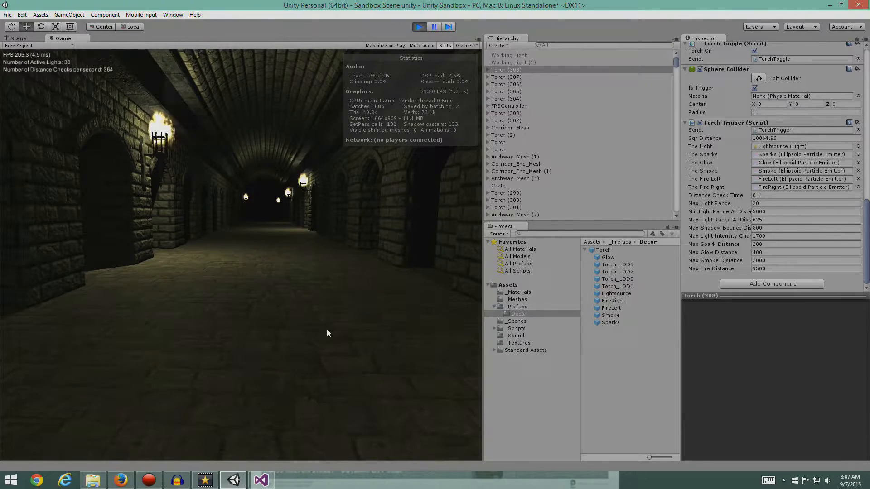
{"action": "key", "text": "w"}
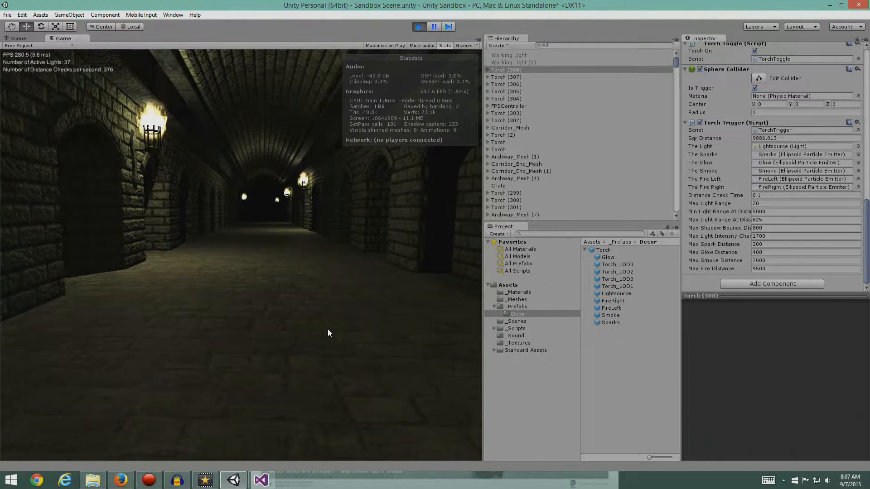
{"action": "key", "text": "s"}
{"action": "key", "text": "w"}
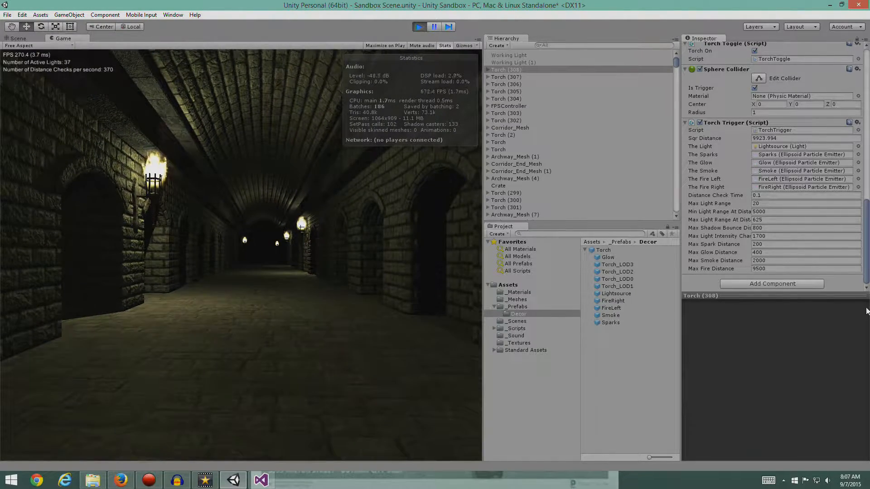
Step: While the scene runs, examine the burning torches along the corridor from above in the scene view
{"action": "left_click", "coordinate": [25, 38]}
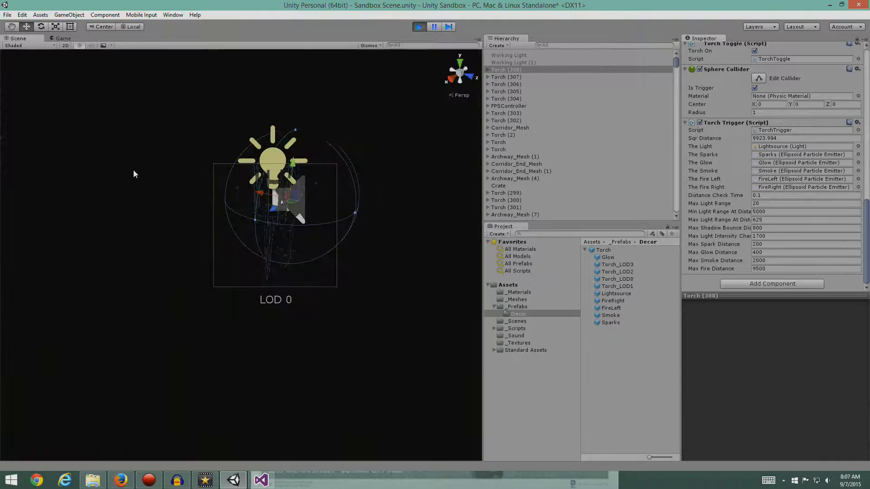
{"action": "scroll", "coordinate": [251, 238], "scroll_direction": "down", "scroll_amount": 10}
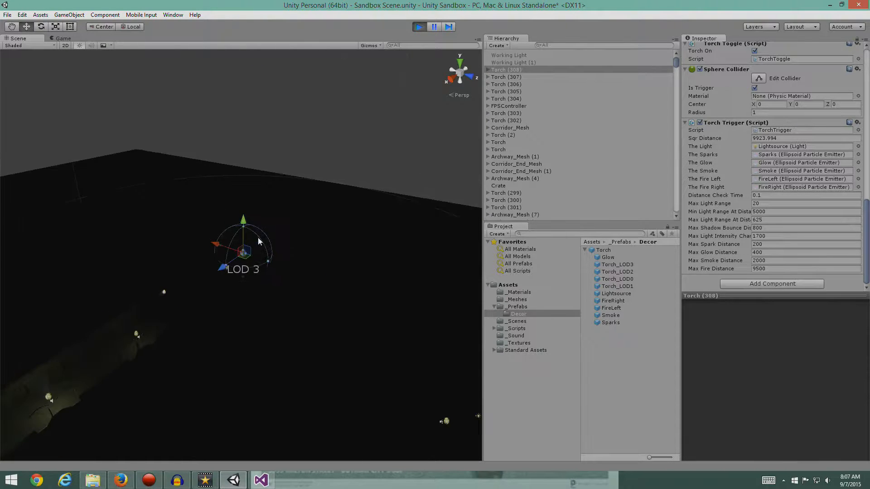
{"action": "middle_click_drag", "start_coordinate": [181, 295], "coordinate": [276, 165]}
{"action": "left_click_drag", "start_coordinate": [276, 165], "coordinate": [170, 331], "text": "alt"}
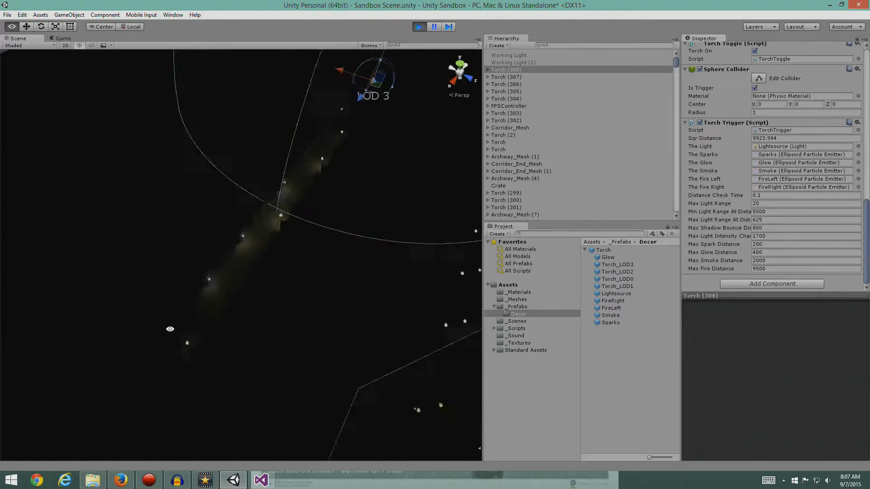
{"action": "scroll", "coordinate": [308, 299], "scroll_direction": "down", "scroll_amount": 5}
{"action": "scroll", "coordinate": [301, 299], "scroll_direction": "down", "scroll_amount": 3}
{"action": "left_click_drag", "start_coordinate": [293, 303], "coordinate": [377, 314], "text": "alt"}
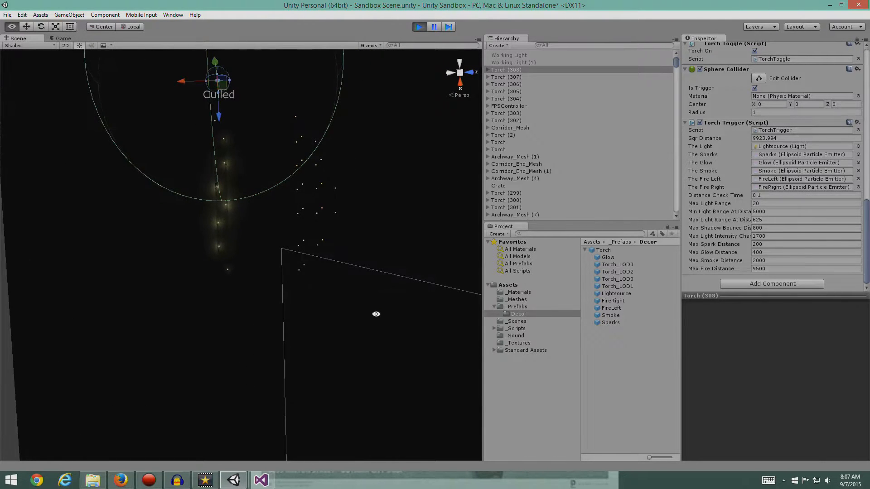
Step: Select and frame the FPSController to locate it among the lit torches from above
{"action": "left_click", "coordinate": [501, 107]}
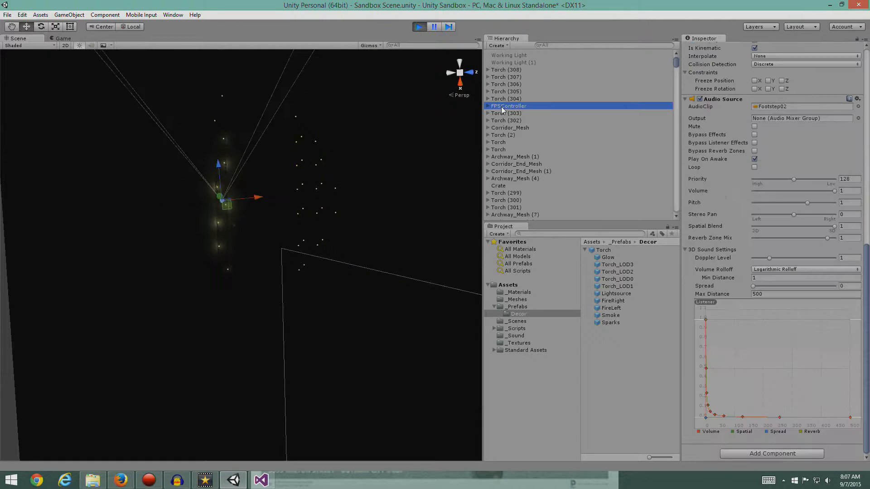
{"action": "key", "text": "f"}
{"action": "scroll", "coordinate": [276, 232], "scroll_direction": "down", "scroll_amount": 5}
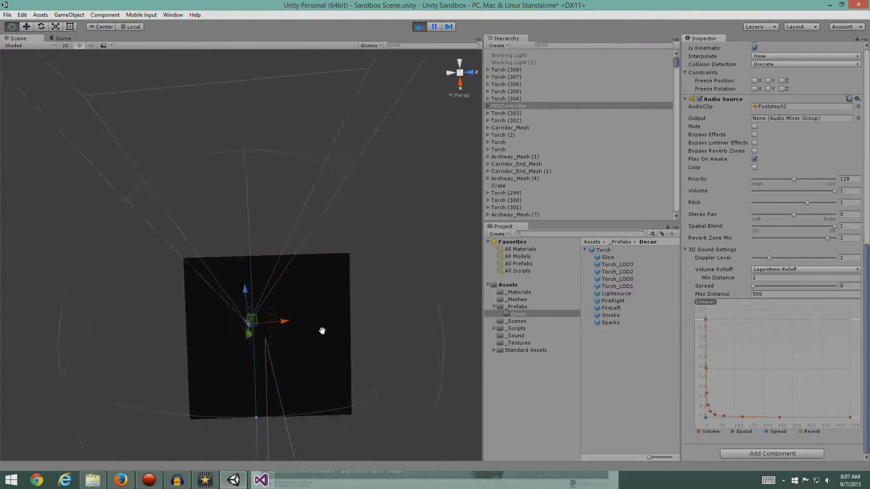
{"action": "left_click_drag", "start_coordinate": [397, 354], "coordinate": [367, 354], "text": "alt"}
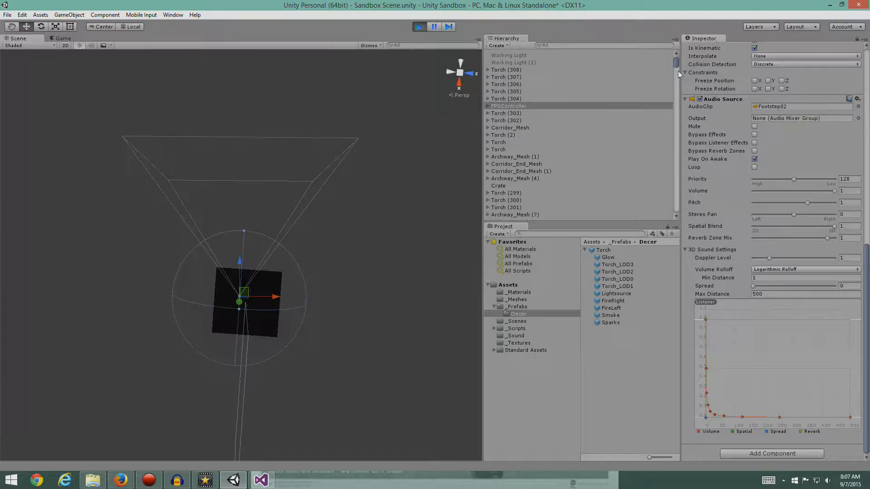
Step: Activate the Working Light in the running scene and reselect the FPSController to examine its place along the corridor
{"action": "left_click", "coordinate": [512, 56]}
{"action": "left_click", "coordinate": [700, 47]}
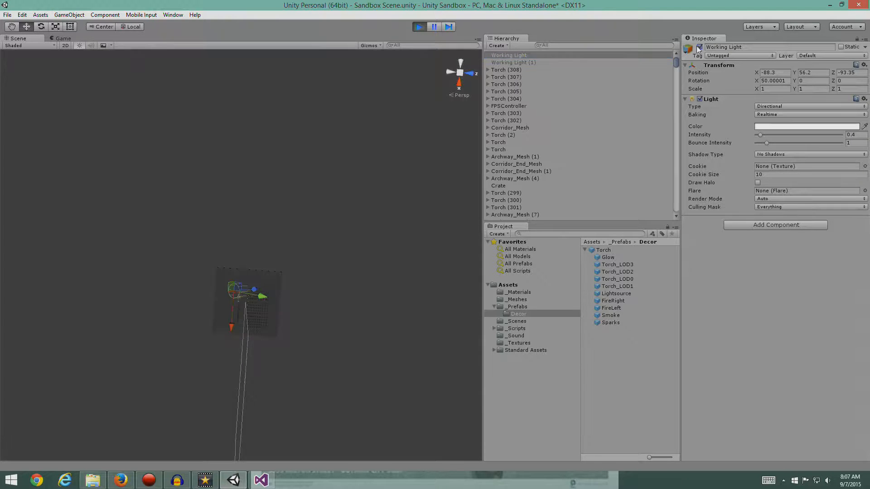
{"action": "left_click", "coordinate": [509, 106]}
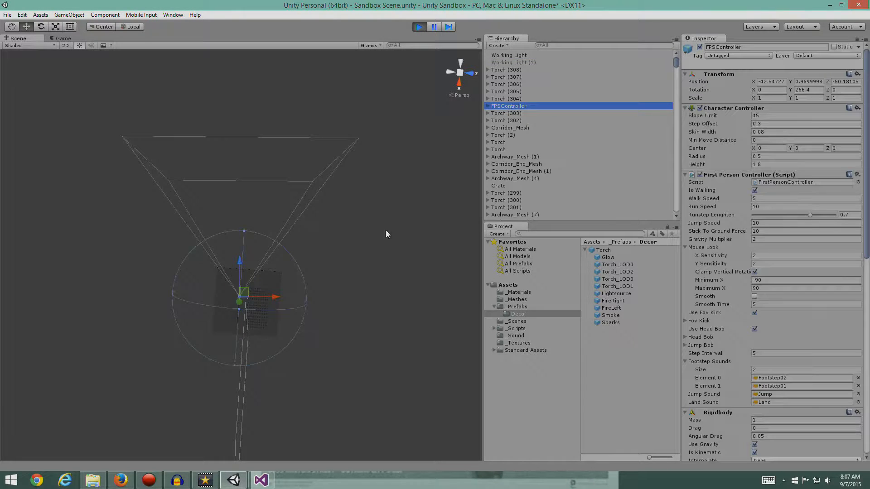
{"action": "scroll", "coordinate": [325, 350], "scroll_direction": "up", "scroll_amount": 5}
{"action": "middle_click_drag", "start_coordinate": [324, 349], "coordinate": [291, 265]}
{"action": "left_click_drag", "start_coordinate": [292, 265], "coordinate": [293, 339], "text": "alt"}
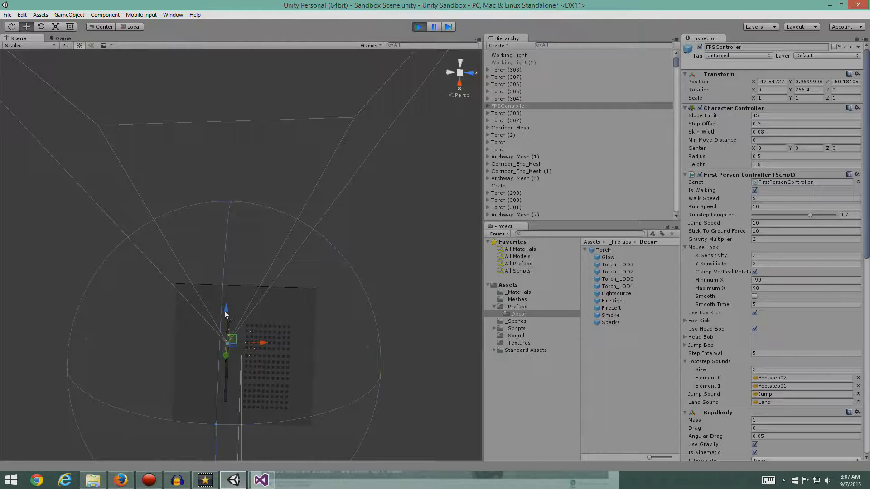
Step: Select the FirstPersonCharacter camera inside FPSController and set its far clipping plane to 500
{"action": "scroll", "coordinate": [271, 347], "scroll_direction": "up", "scroll_amount": 5}
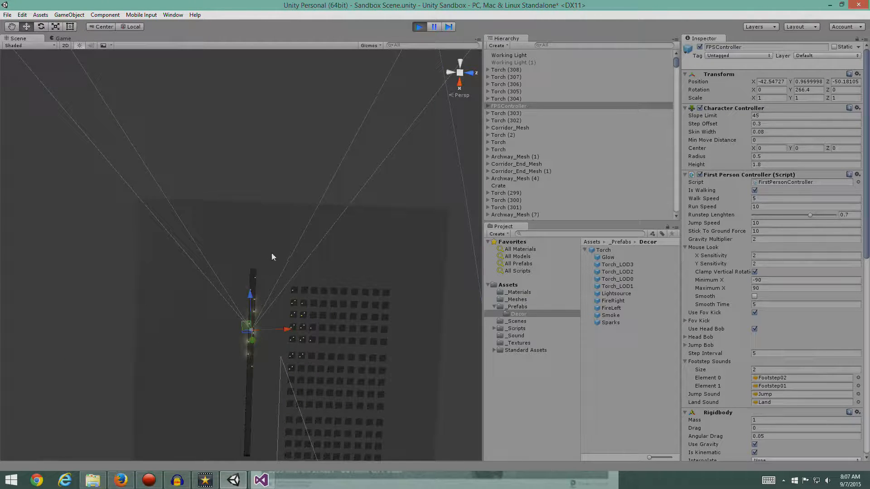
{"action": "scroll", "coordinate": [272, 257], "scroll_direction": "down", "scroll_amount": 6}
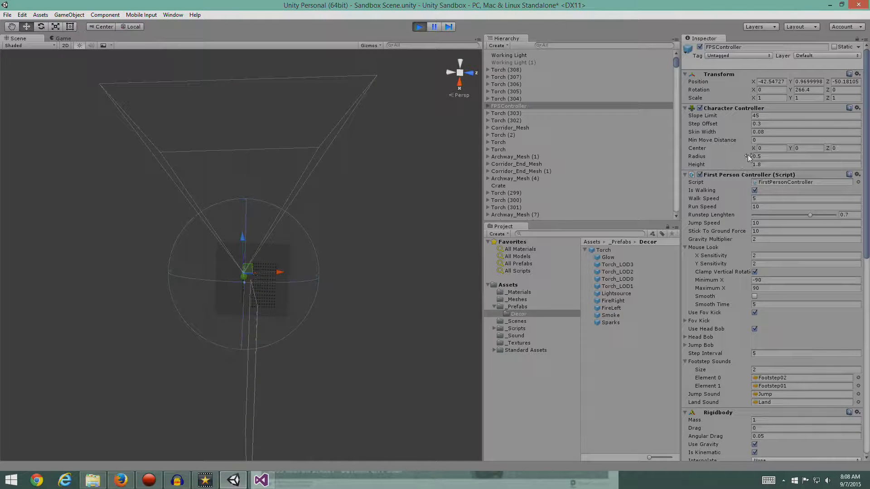
{"action": "left_click", "coordinate": [487, 106]}
{"action": "left_click", "coordinate": [510, 114]}
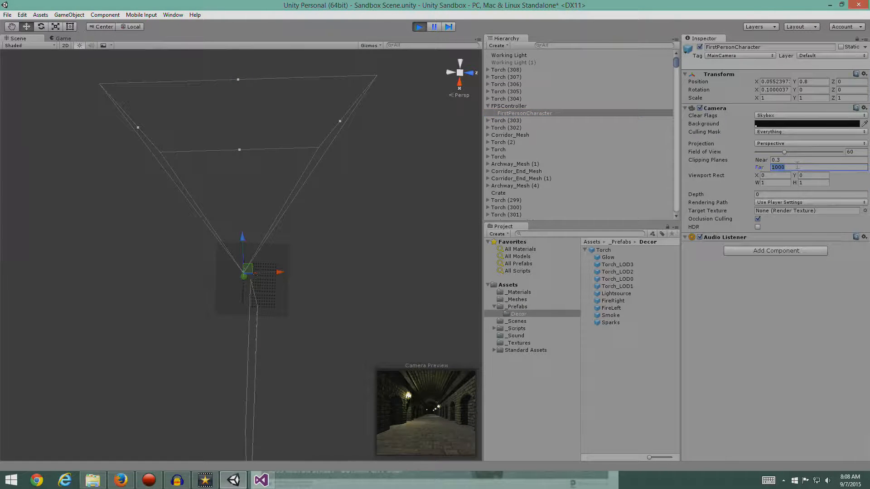
{"action": "type", "text": "500"}
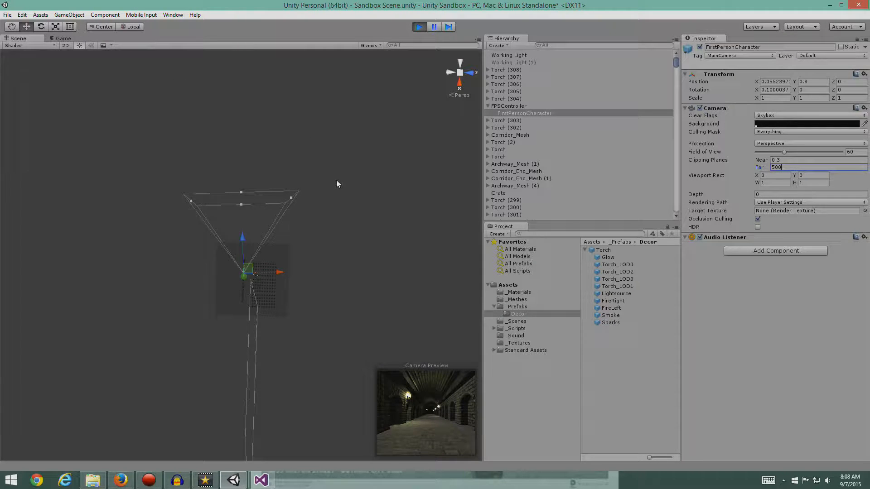
Step: Try reshaping the camera's view frustum with its far-plane handles in the scene view, undoing each field of view change
{"action": "left_click_drag", "start_coordinate": [242, 192], "coordinate": [241, 198]}
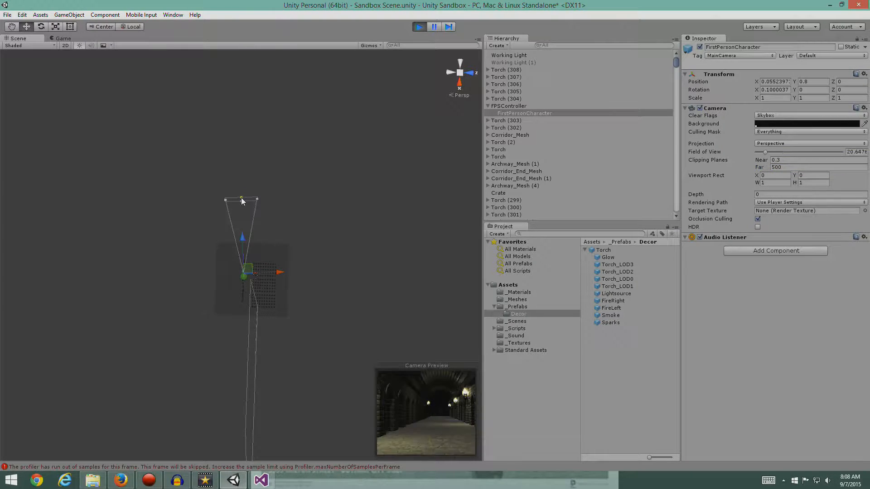
{"action": "key", "text": "ctrl+z"}
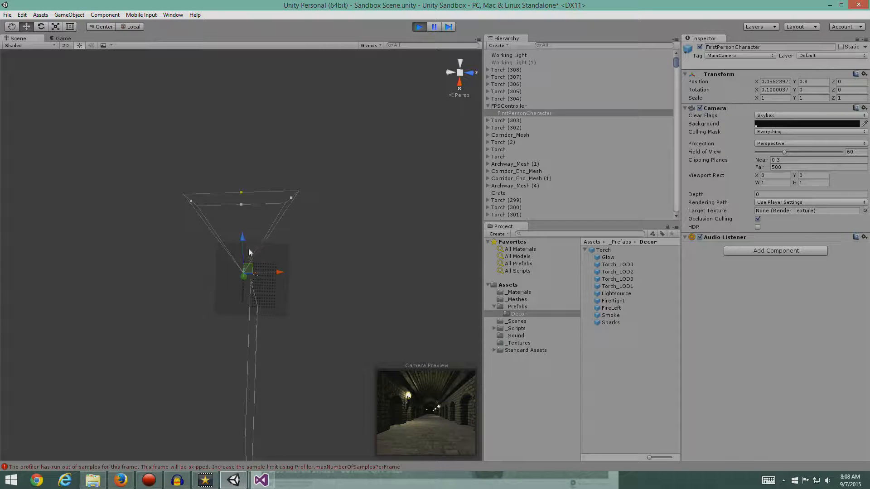
{"action": "middle_click_drag", "start_coordinate": [252, 244], "coordinate": [254, 221]}
{"action": "left_click_drag", "start_coordinate": [210, 217], "coordinate": [360, 158], "text": "alt"}
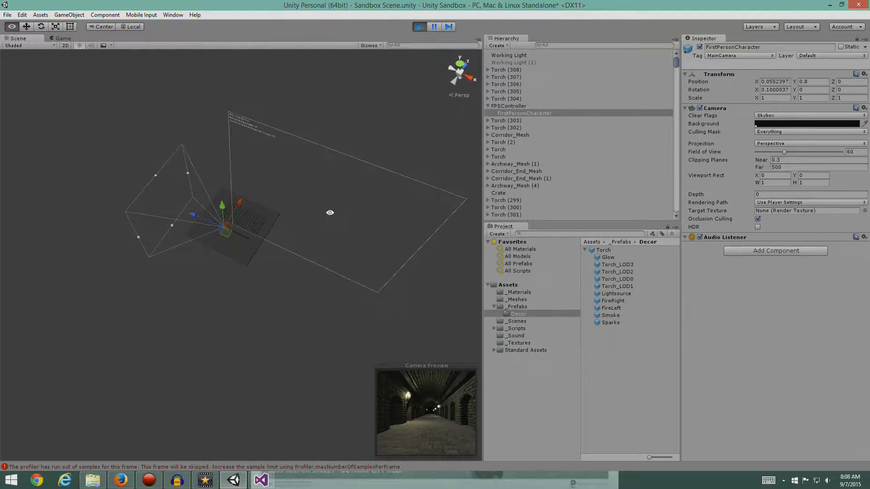
{"action": "left_click_drag", "start_coordinate": [138, 238], "coordinate": [143, 237]}
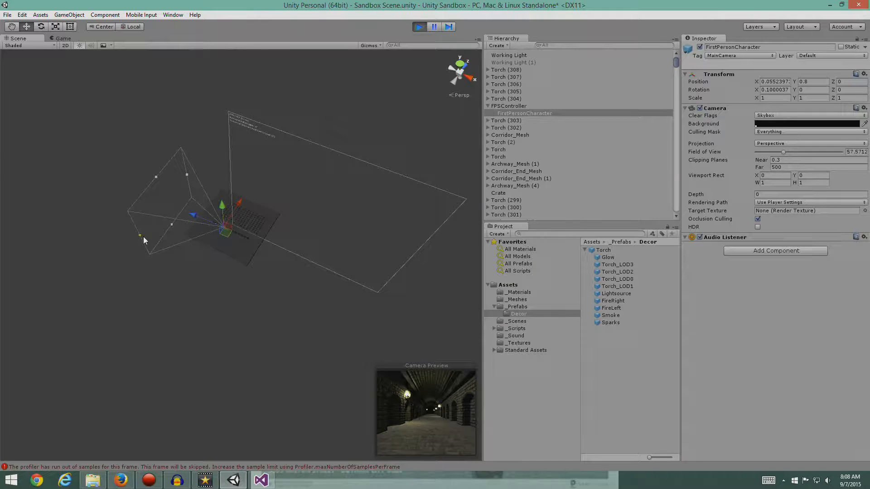
{"action": "key", "text": "ctrl+z"}
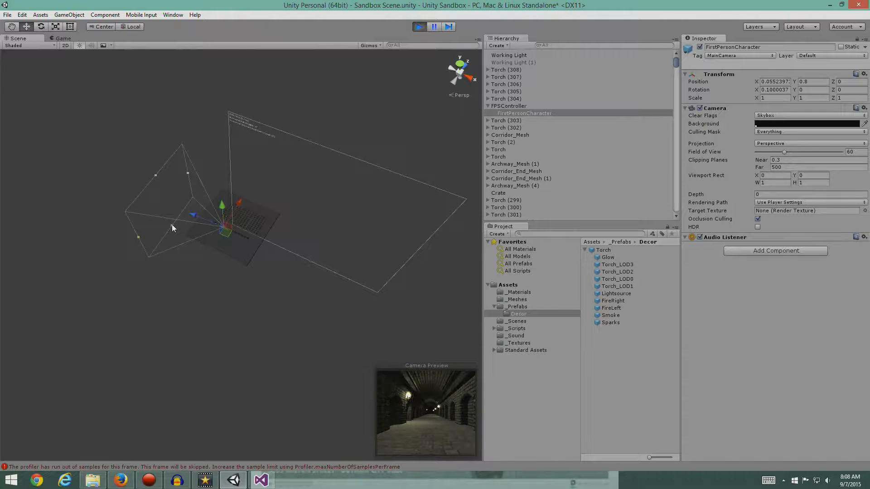
{"action": "left_click_drag", "start_coordinate": [172, 226], "coordinate": [178, 227]}
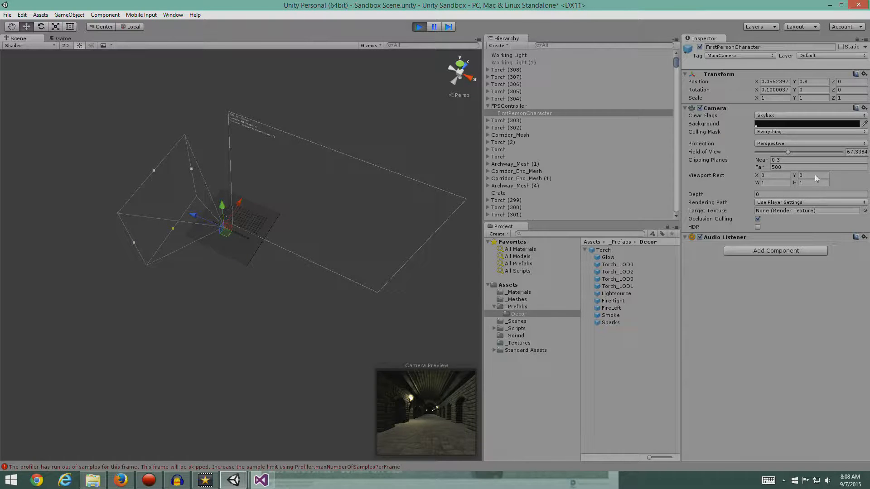
{"action": "key", "text": "ctrl+z"}
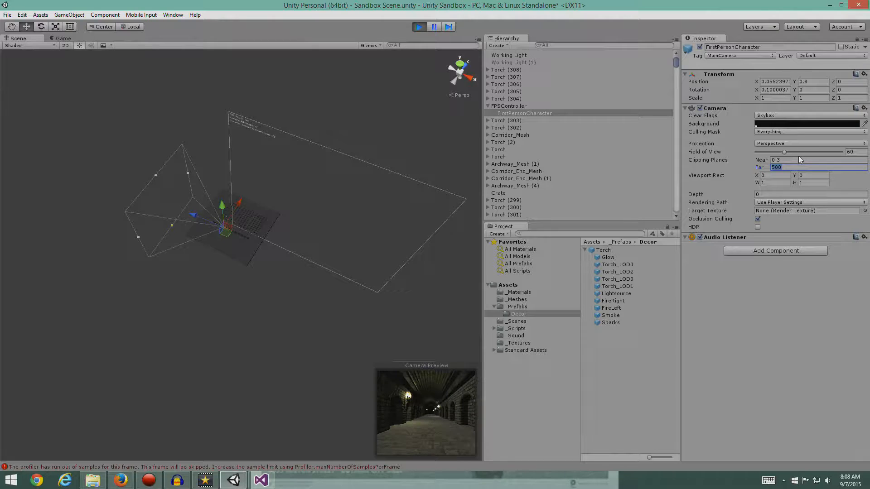
Step: Lower the running camera's far clipping plane to 250 and compare its frustum with the corridor
{"action": "type", "text": "400"}
{"action": "key", "text": "BackSpace"}
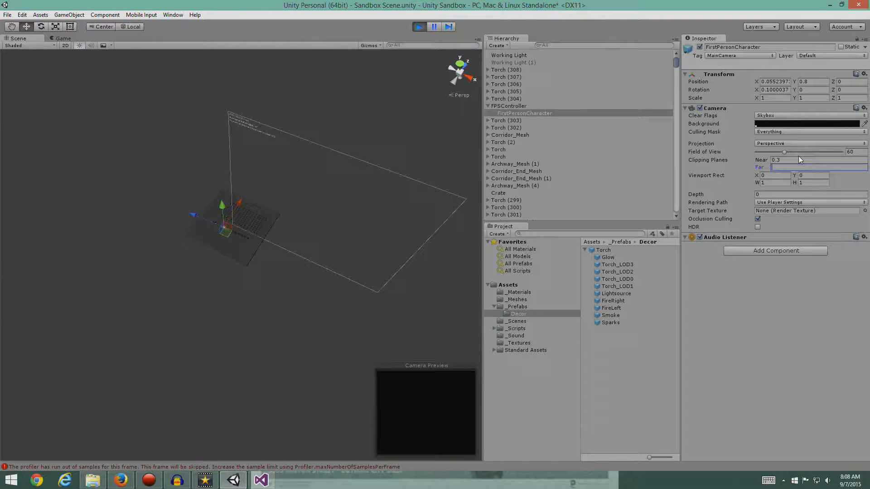
{"action": "type", "text": "50"}
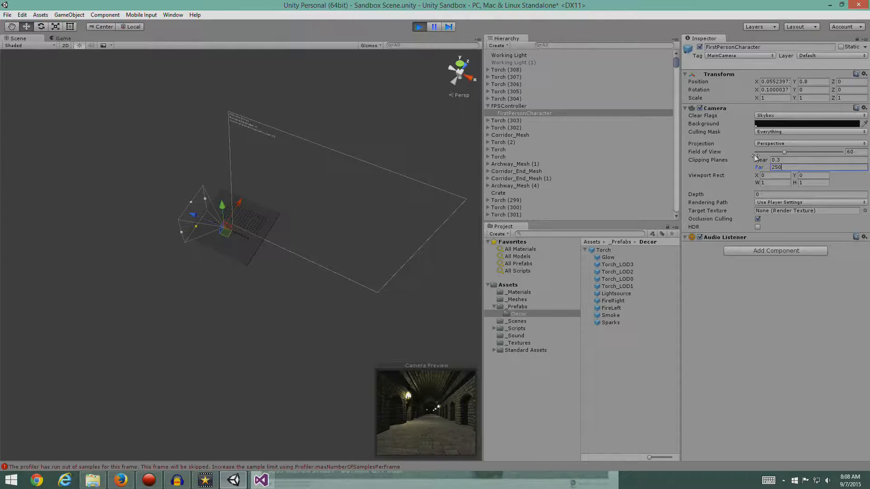
{"action": "left_click_drag", "start_coordinate": [228, 296], "coordinate": [329, 303], "text": "alt"}
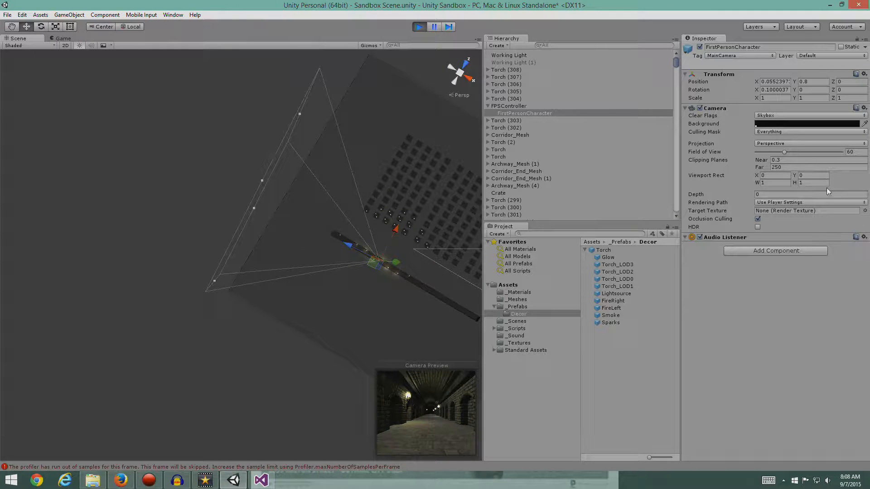
Step: Try far clipping plane distances of 150 and 100, comparing the frustum with the corridor's far end from above
{"action": "type", "text": "150"}
{"action": "left_click_drag", "start_coordinate": [359, 285], "coordinate": [313, 305], "text": "alt"}
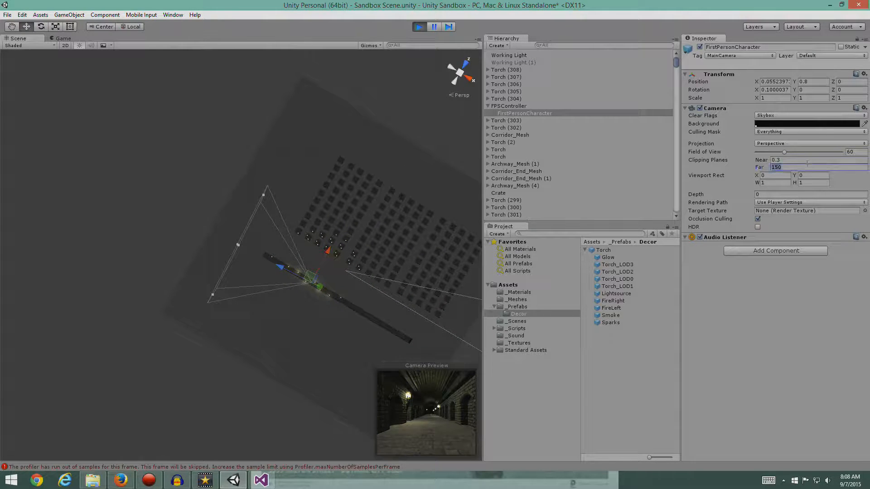
{"action": "type", "text": "100"}
{"action": "mouse_move", "coordinate": [388, 326]}
{"action": "middle_mouse_down"}
{"action": "mouse_move", "coordinate": [388, 338]}
{"action": "mouse_move", "coordinate": [375, 316]}
{"action": "middle_mouse_up"}
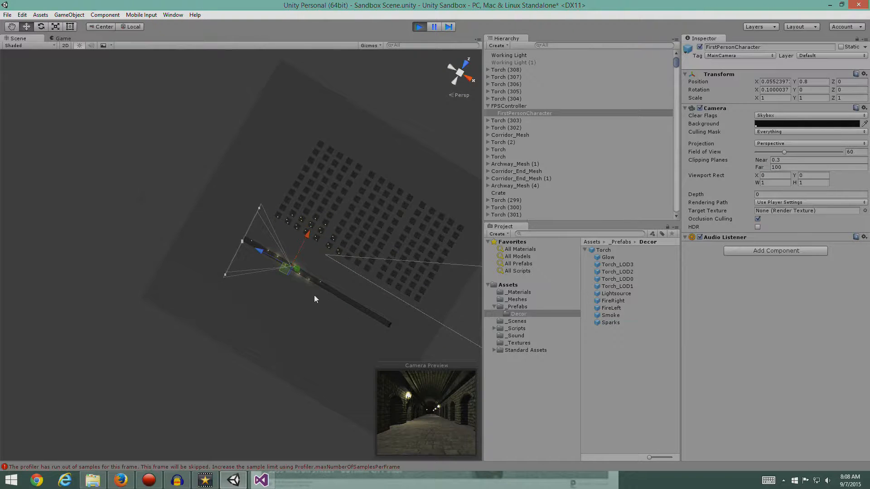
{"action": "scroll", "coordinate": [304, 287], "scroll_direction": "up", "scroll_amount": 10}
{"action": "middle_click_drag", "start_coordinate": [310, 286], "coordinate": [311, 306]}
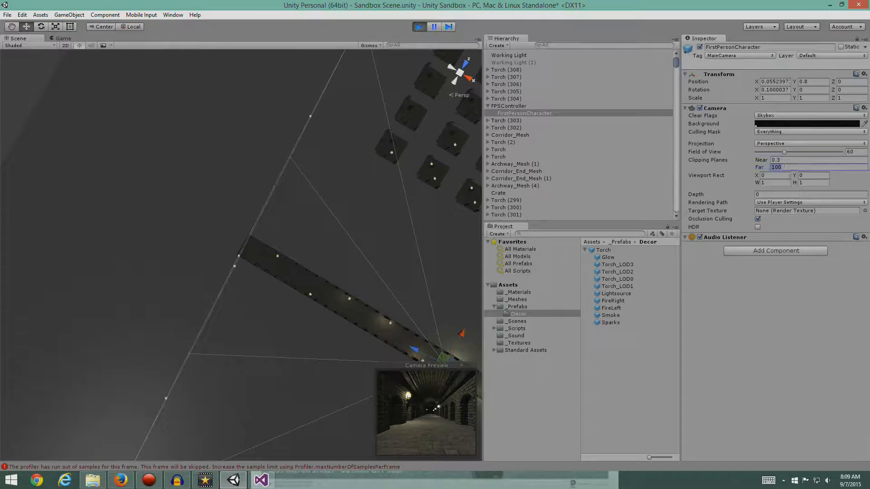
Step: Set the camera's far clipping plane to 125 in the running scene, and again after stopping play mode
{"action": "type", "text": "125"}
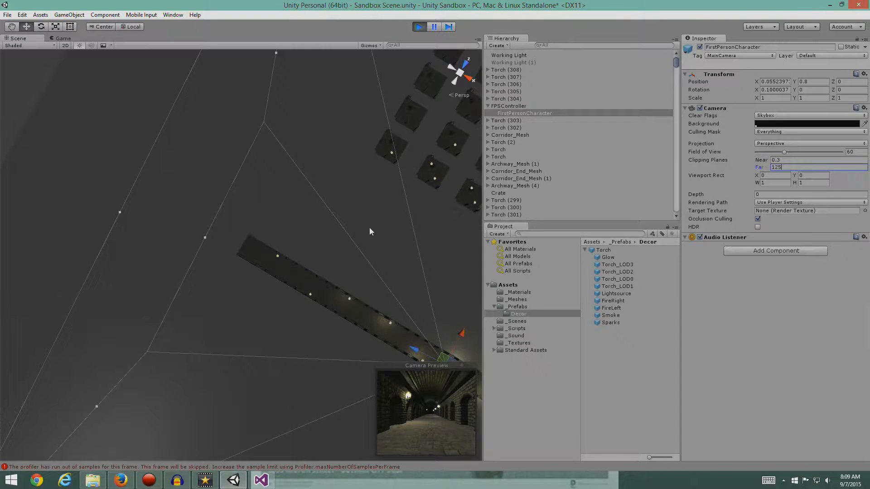
{"action": "middle_click_drag", "start_coordinate": [370, 232], "coordinate": [318, 265]}
{"action": "left_click_drag", "start_coordinate": [319, 264], "coordinate": [202, 301], "text": "alt"}
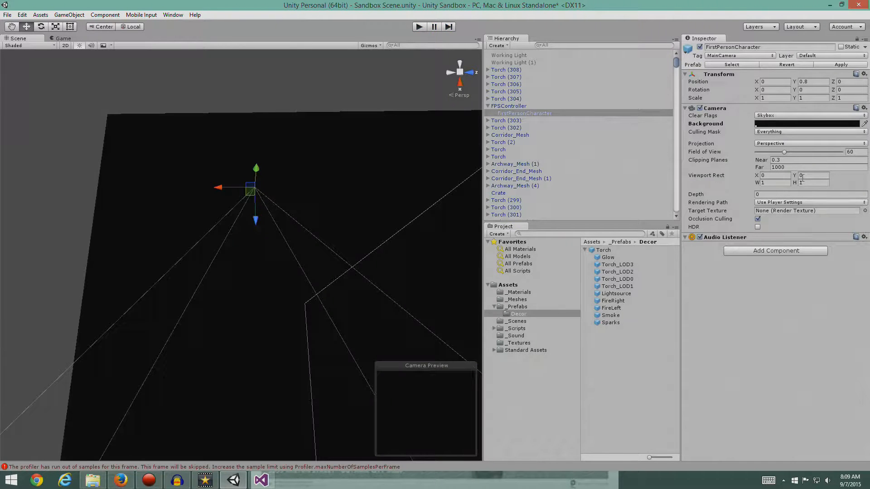
{"action": "type", "text": "125"}
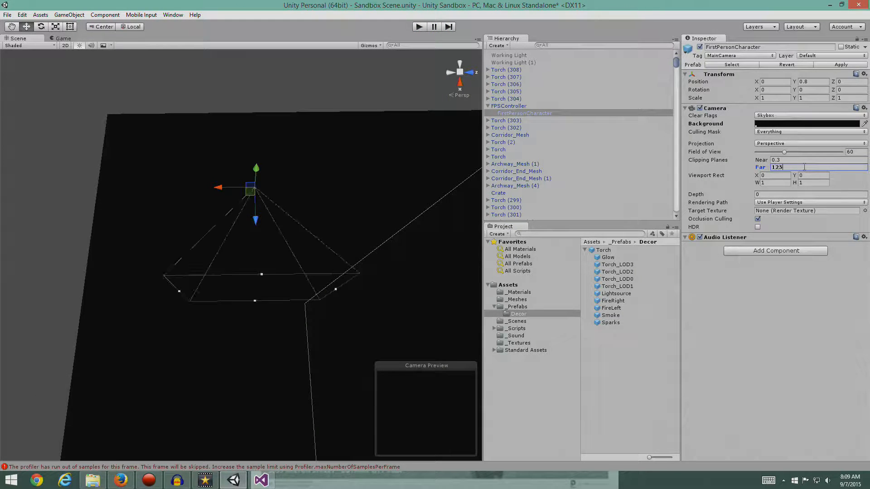
Step: Run the scene with the shortened clipping distance and walk forward down the corridor
{"action": "left_click", "coordinate": [418, 27]}
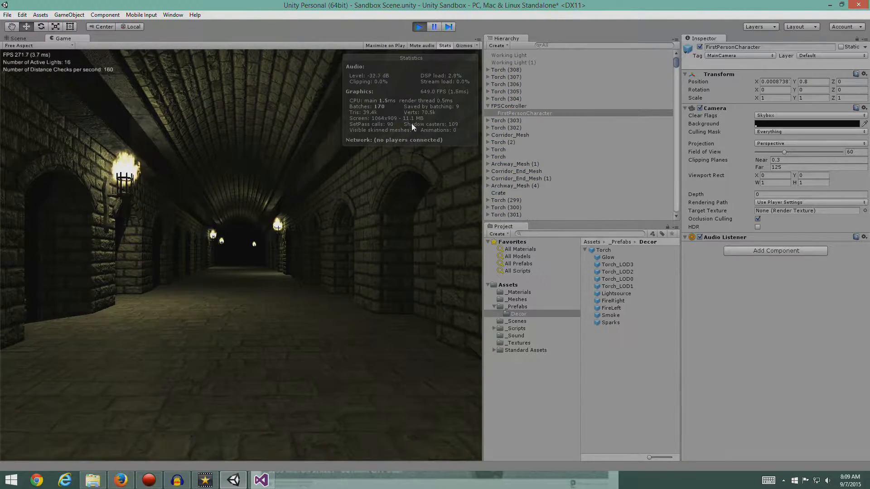
{"action": "key", "text": "w"}
{"action": "key", "text": "w"}
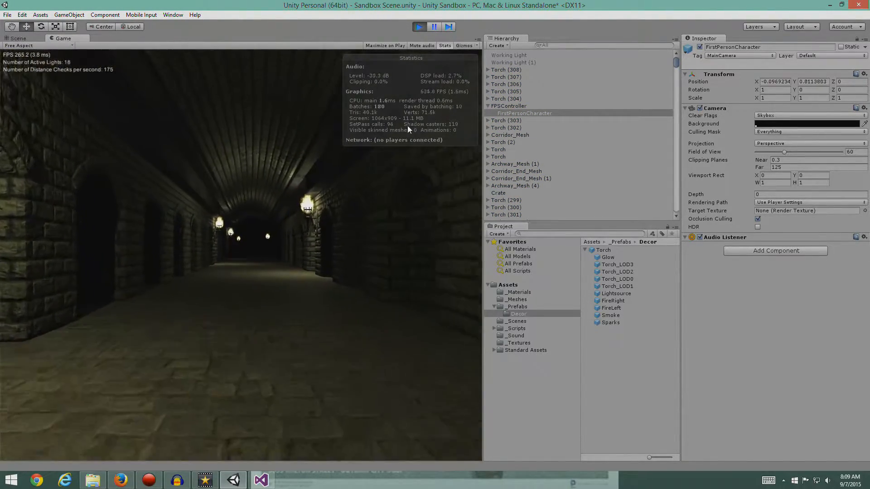
Step: Back away from the corridor's end wall in the running scene to check the clipping distance and rendering statistics
{"action": "key", "text": "s"}
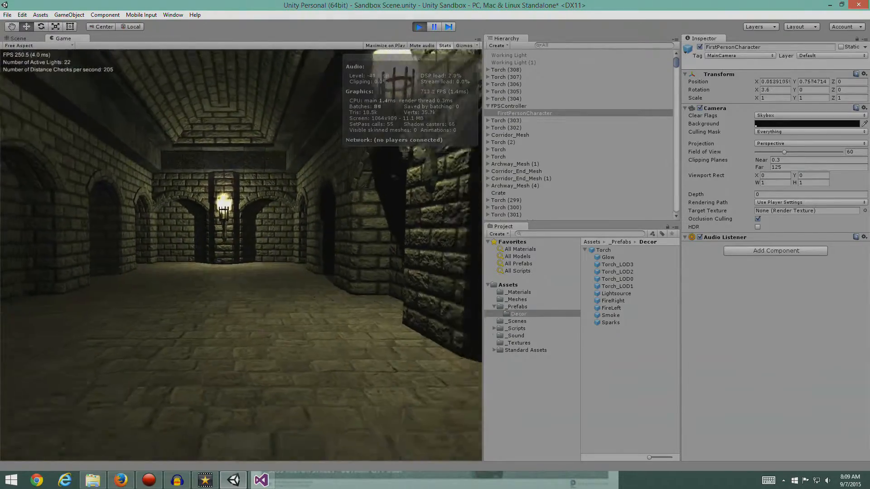
{"action": "key", "text": "s"}
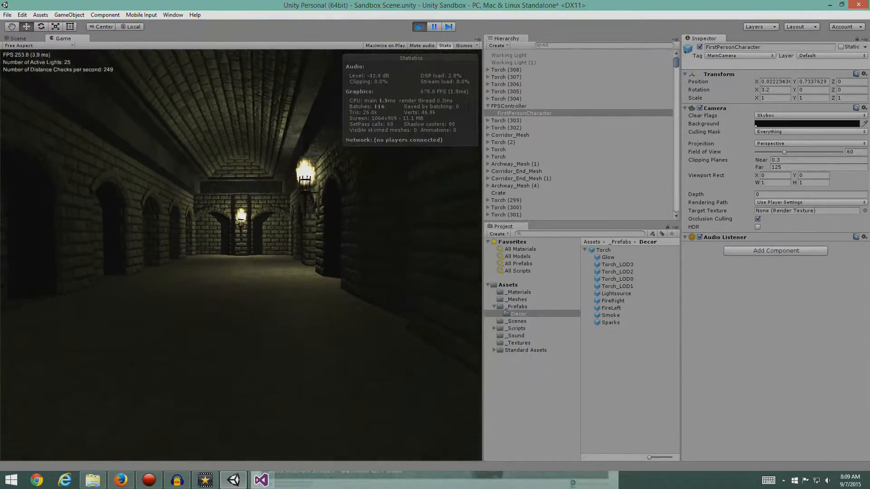
{"action": "key", "text": "s"}
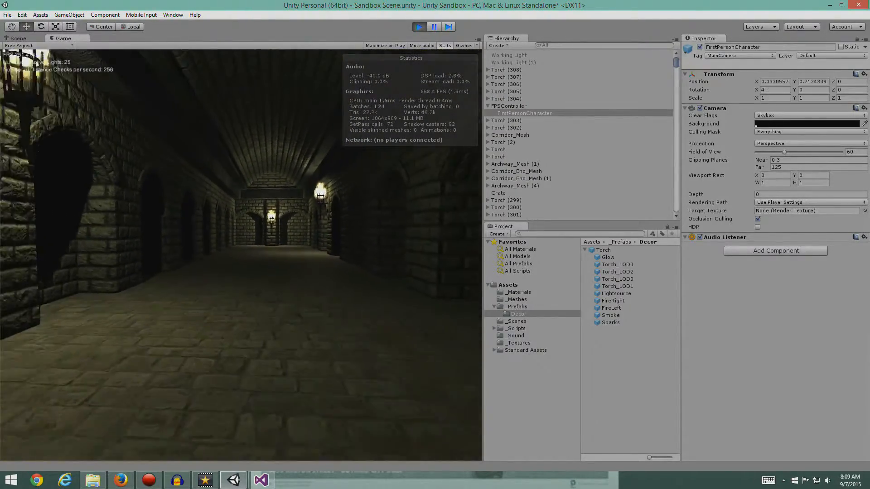
{"action": "key", "text": "s"}
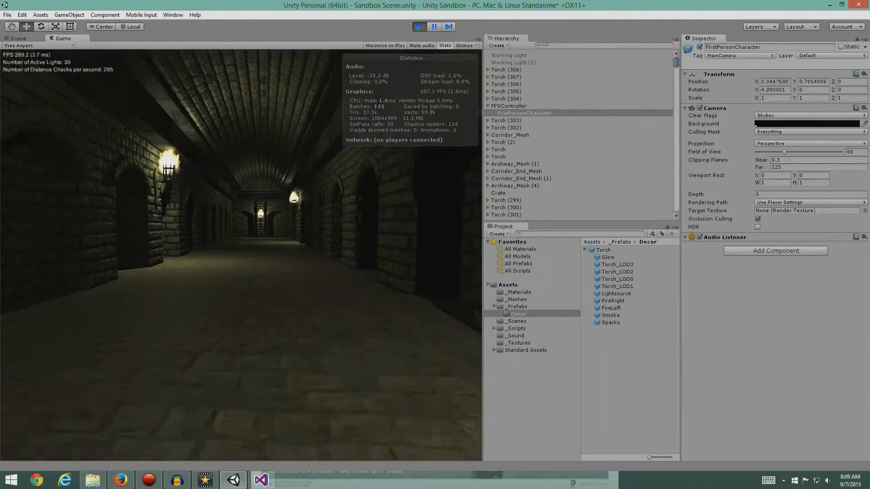
{"action": "key", "text": "s"}
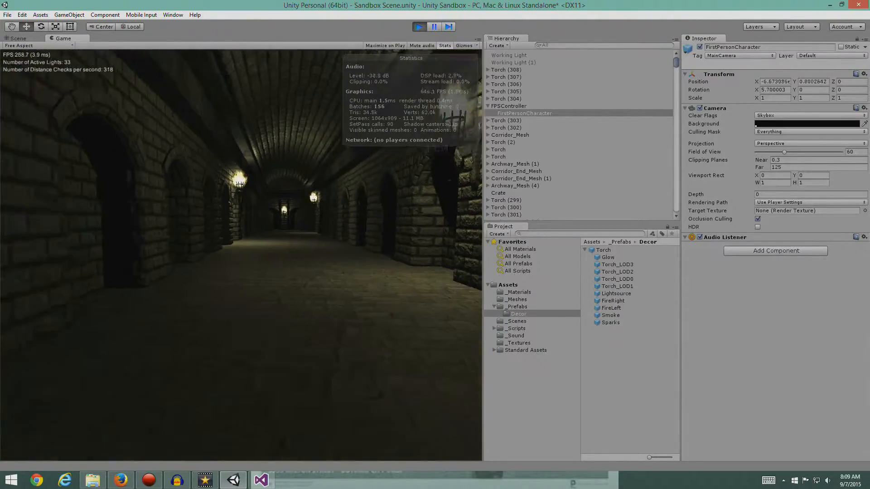
{"action": "key", "text": "s"}
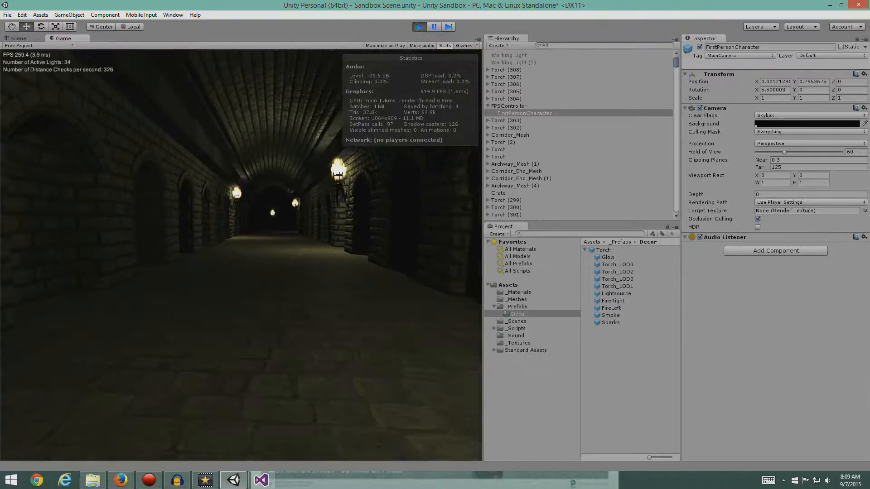
{"action": "key", "text": "s"}
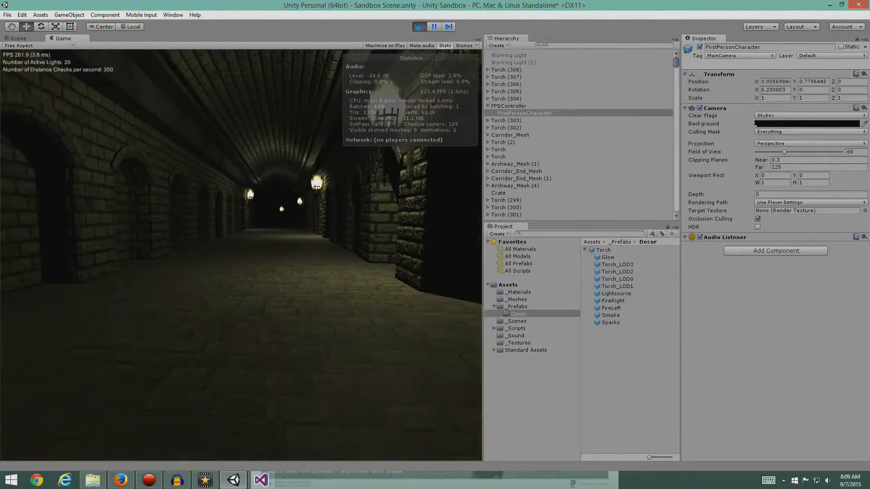
{"action": "key", "text": "s"}
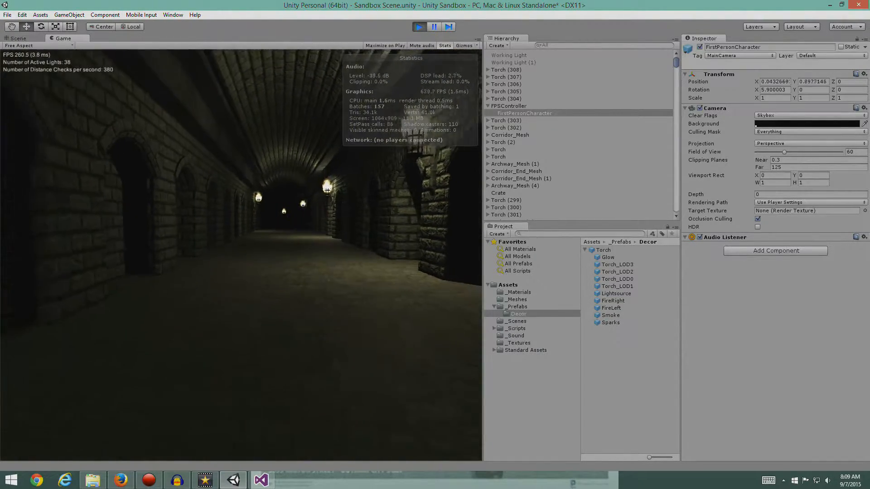
{"action": "key", "text": "s"}
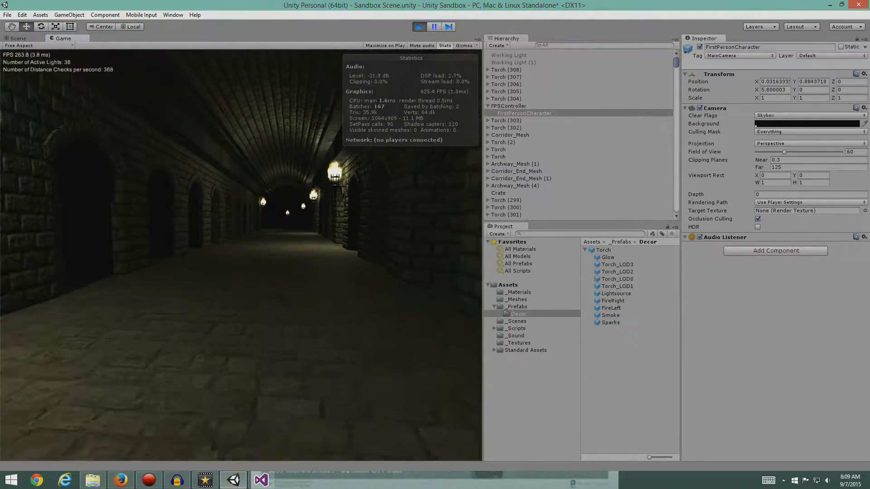
{"action": "key", "text": "s"}
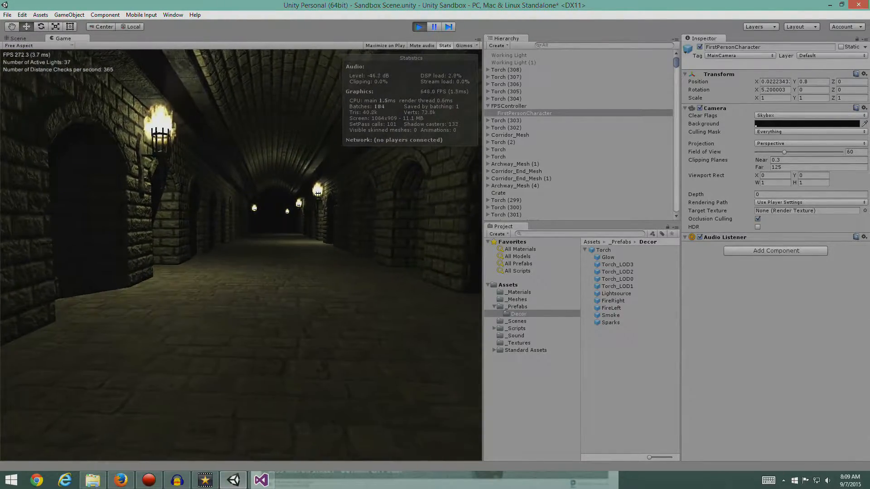
{"action": "key", "text": "s"}
{"action": "key", "text": "s"}
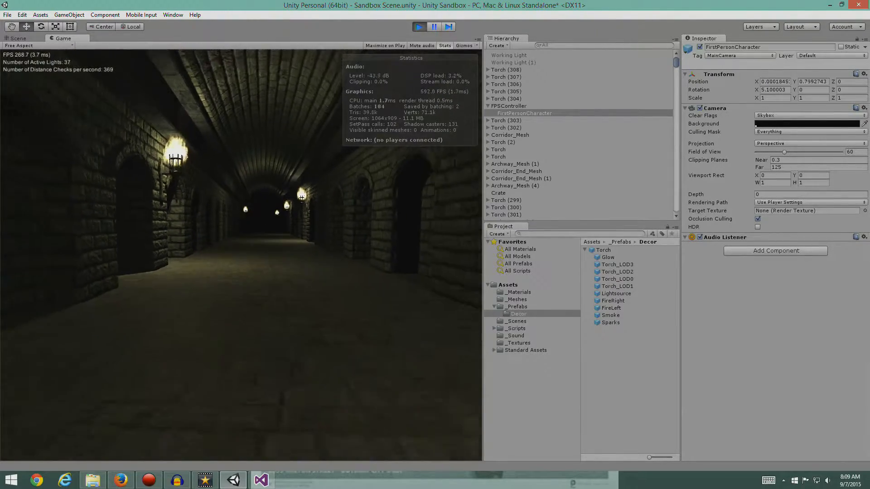
{"action": "key", "text": "s"}
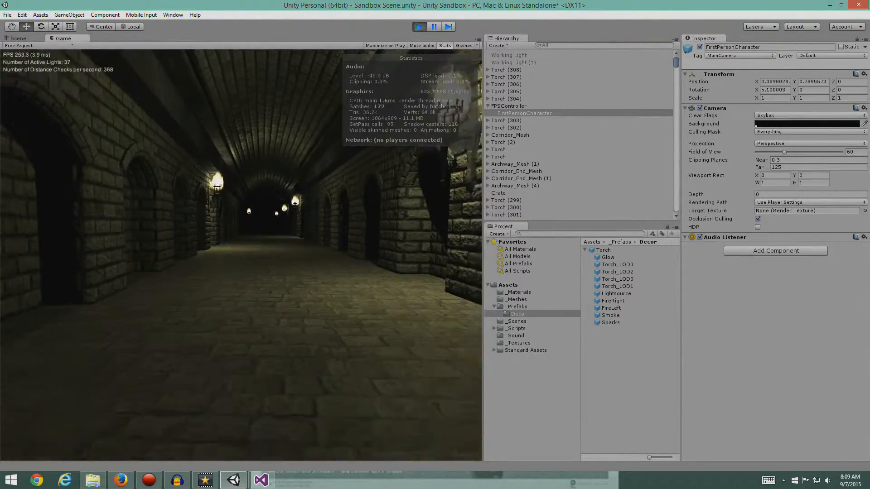
{"action": "key", "text": "s"}
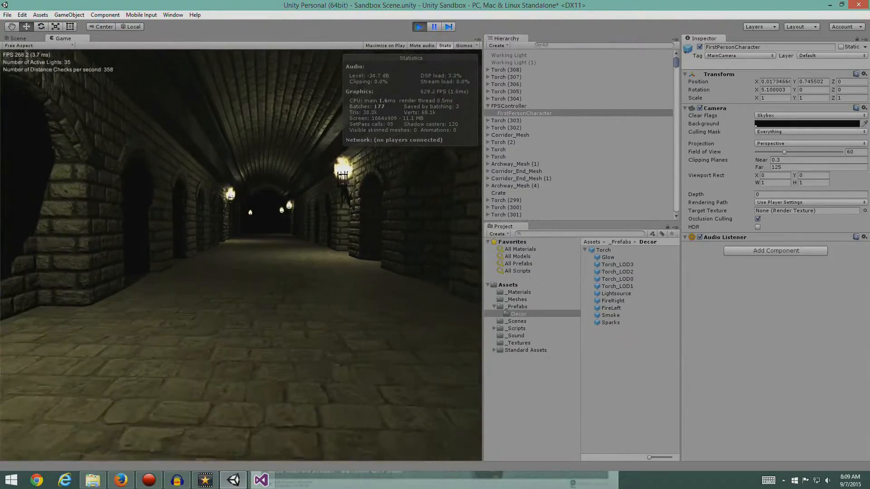
{"action": "key", "text": "s"}
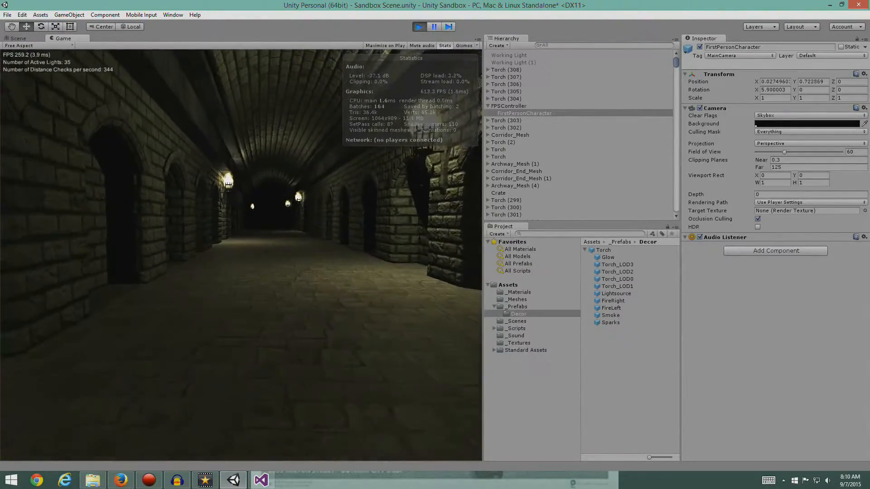
{"action": "key", "text": "w"}
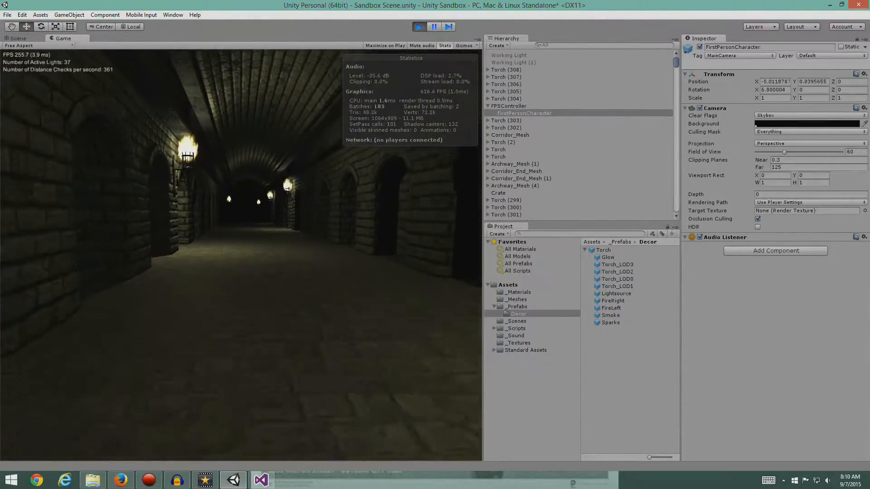
Step: Stop the scene, rerun it to check the corridor view and statistics from the starting position, and stop it again
{"action": "key", "text": "Escape"}
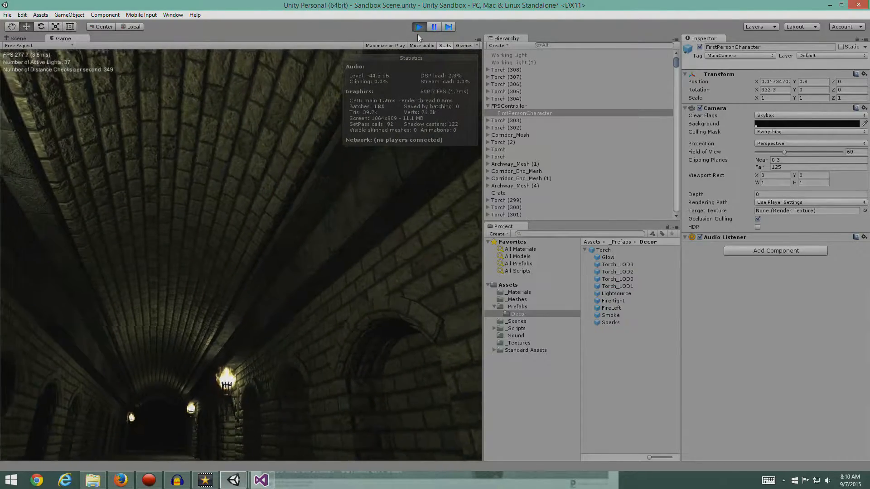
{"action": "left_click", "coordinate": [419, 27]}
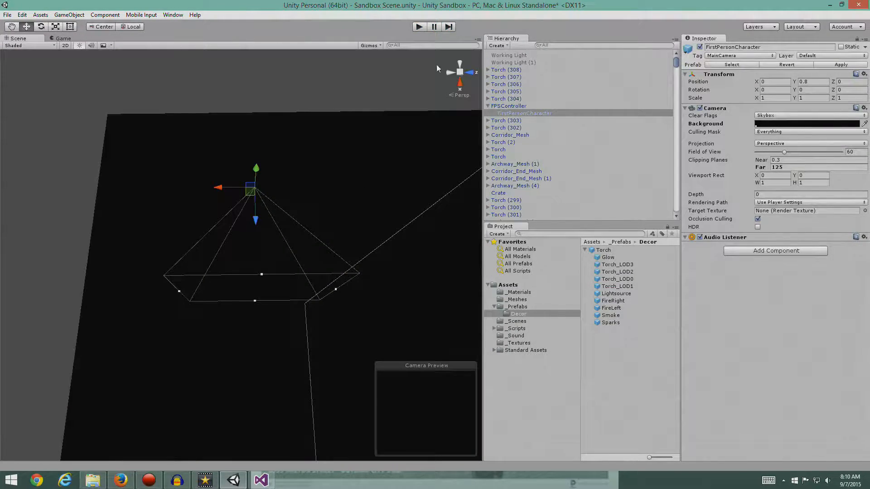
{"action": "left_click", "coordinate": [419, 27]}
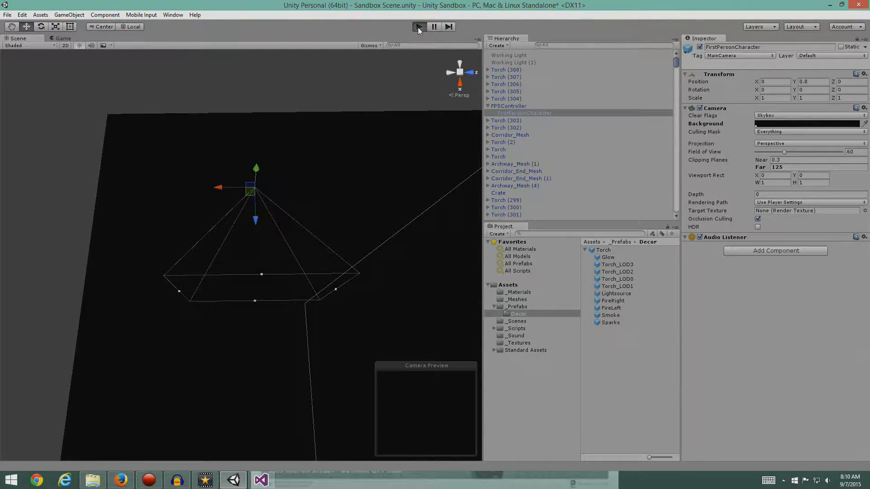
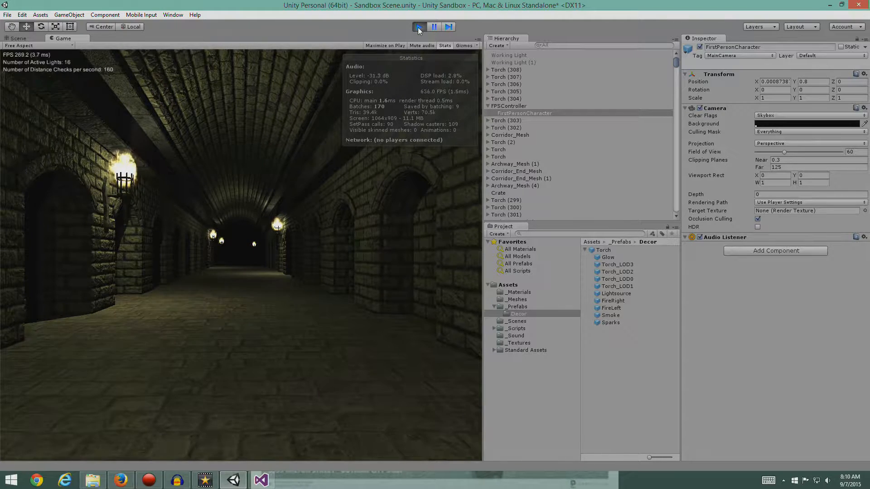
{"action": "left_click", "coordinate": [419, 28]}
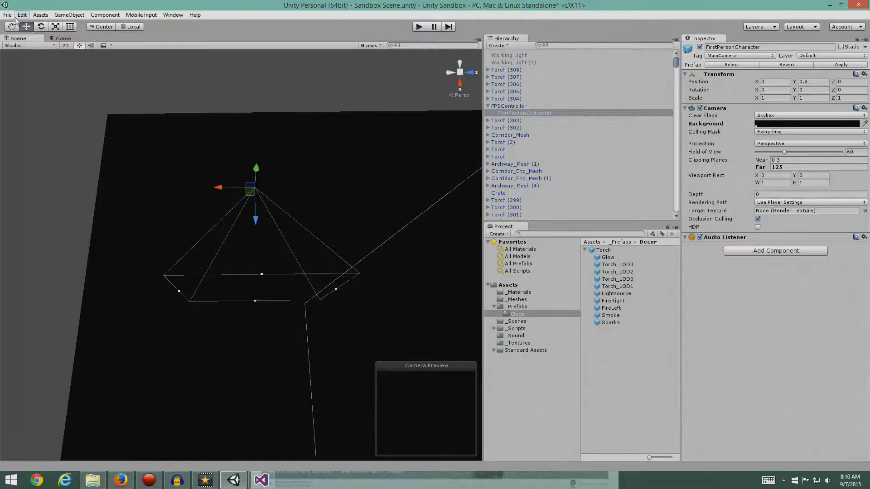
Step: Save the scene, build the project and launch the standalone player with the preset graphics settings
{"action": "left_click", "coordinate": [8, 15]}
{"action": "left_click", "coordinate": [25, 45]}
{"action": "left_click", "coordinate": [7, 15]}
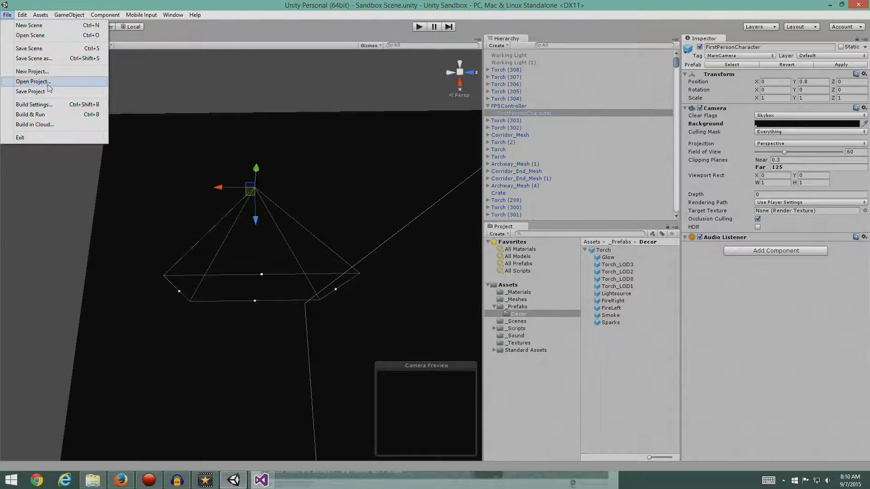
{"action": "left_click", "coordinate": [43, 114]}
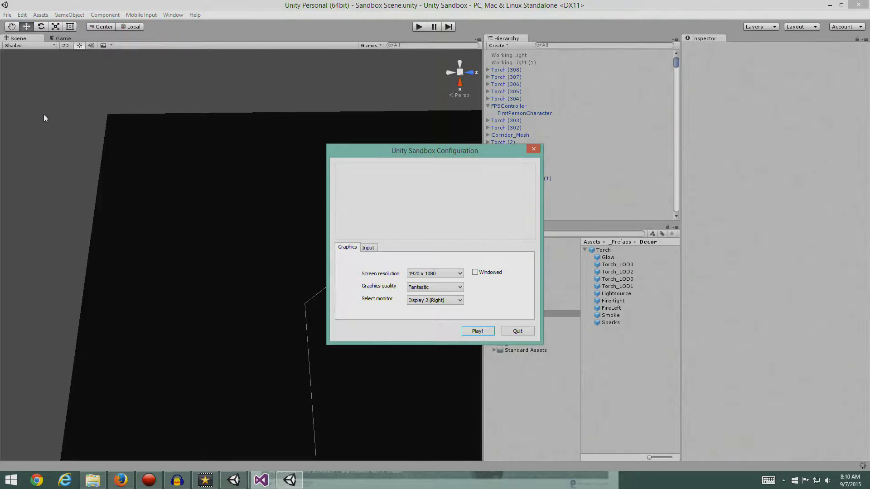
{"action": "left_click", "coordinate": [471, 331]}
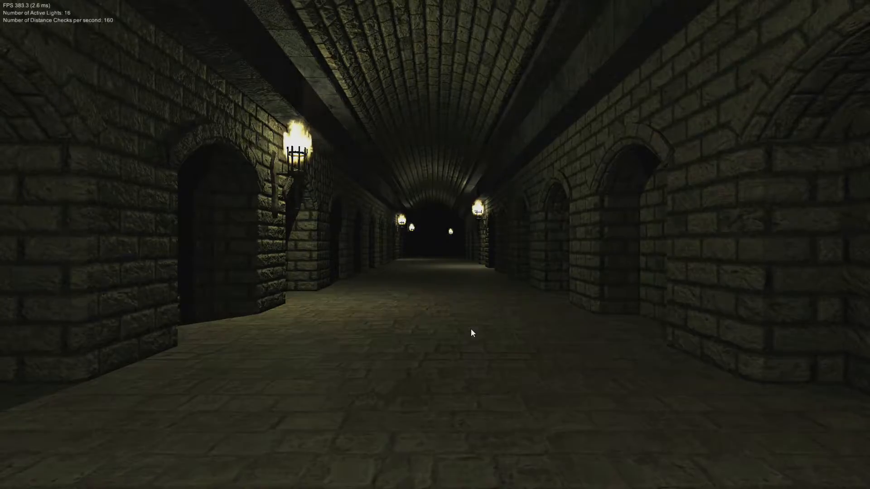
Step: Walk through the corridor in the standalone build to check its frame rate and distant torches, and close the player
{"action": "key", "text": "w"}
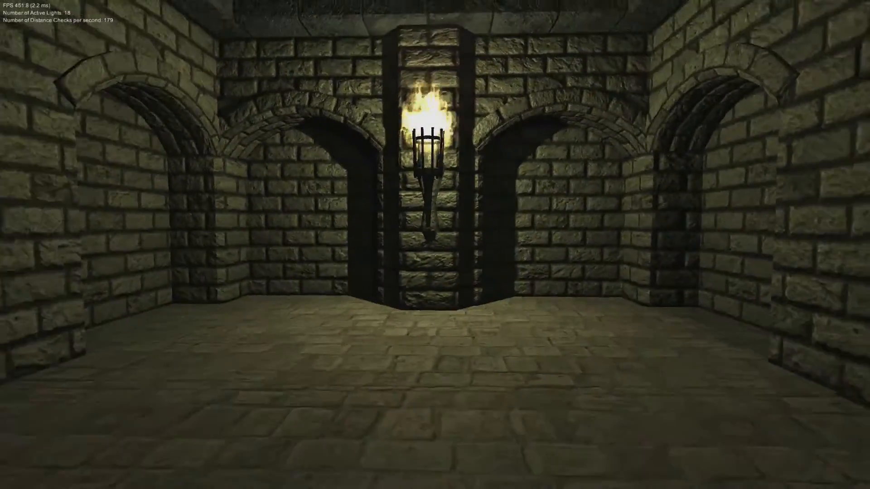
{"action": "key", "text": "w"}
{"action": "key", "text": "w"}
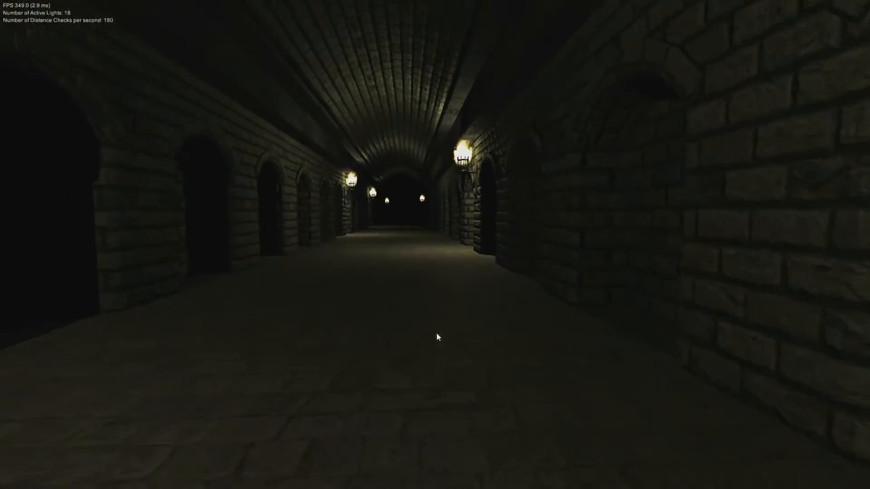
{"action": "key", "text": "w"}
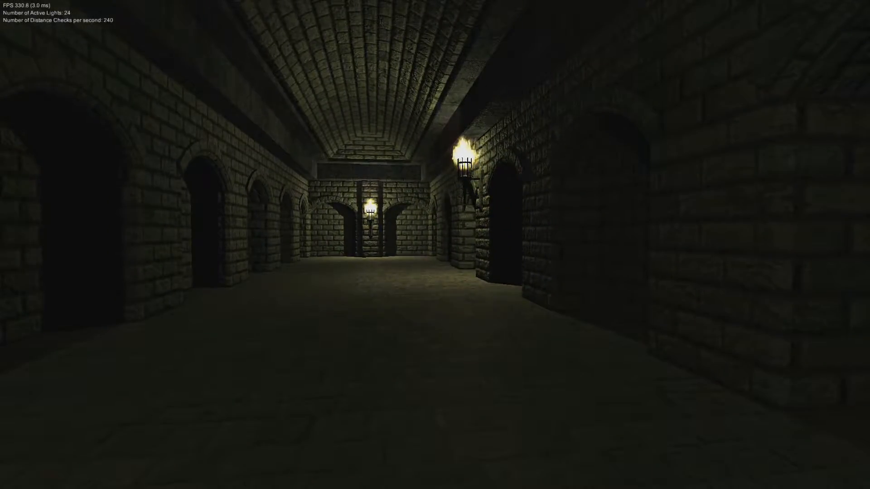
{"action": "key", "text": "w"}
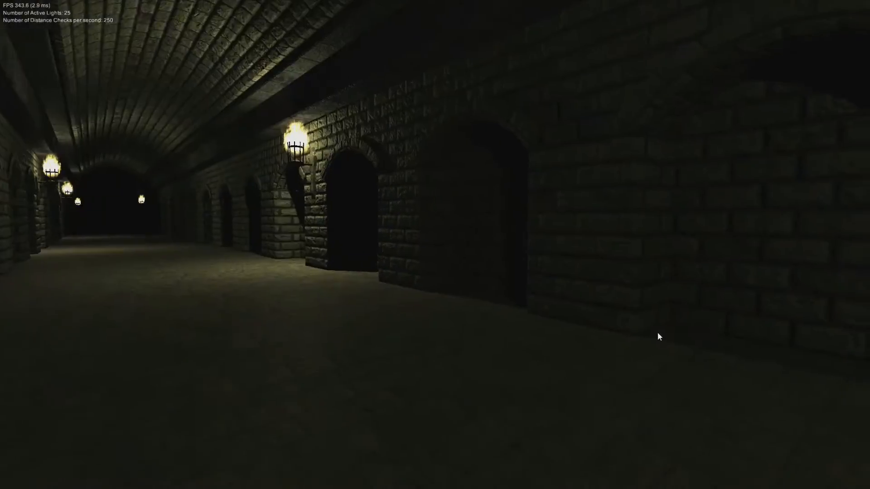
{"action": "key", "text": "w"}
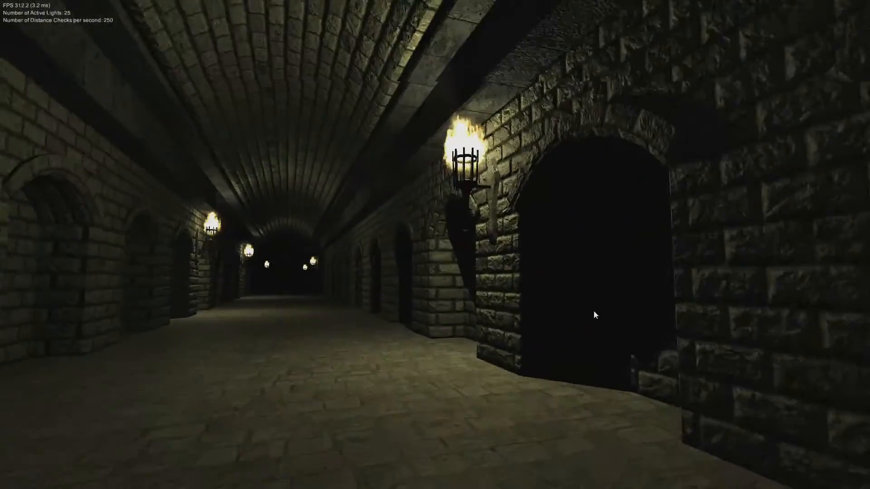
{"action": "key", "text": "w"}
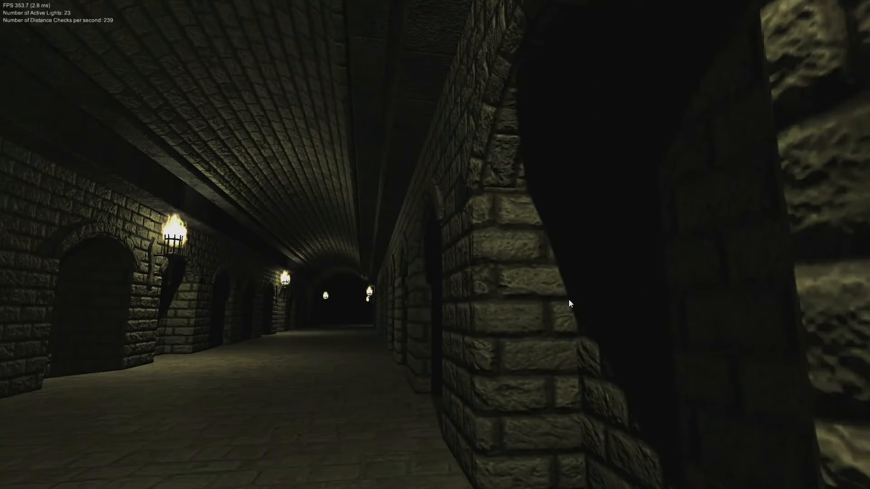
{"action": "key", "text": "w"}
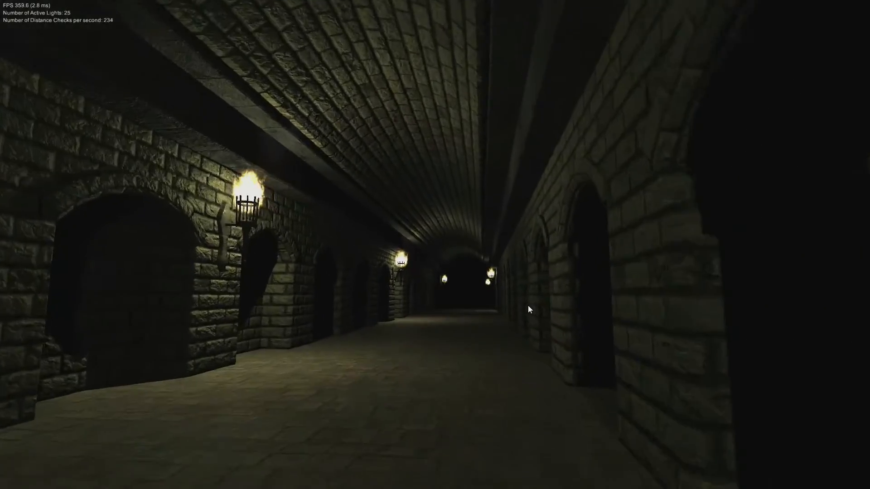
{"action": "key", "text": "w"}
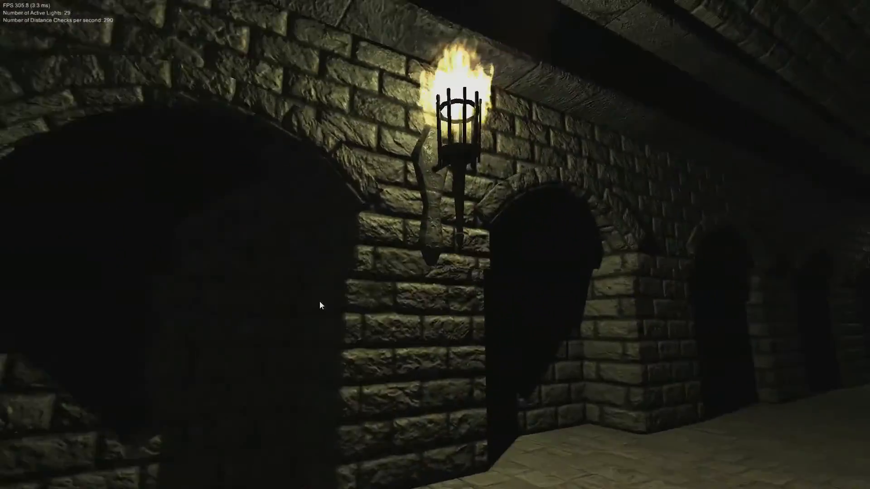
{"action": "key", "text": "w"}
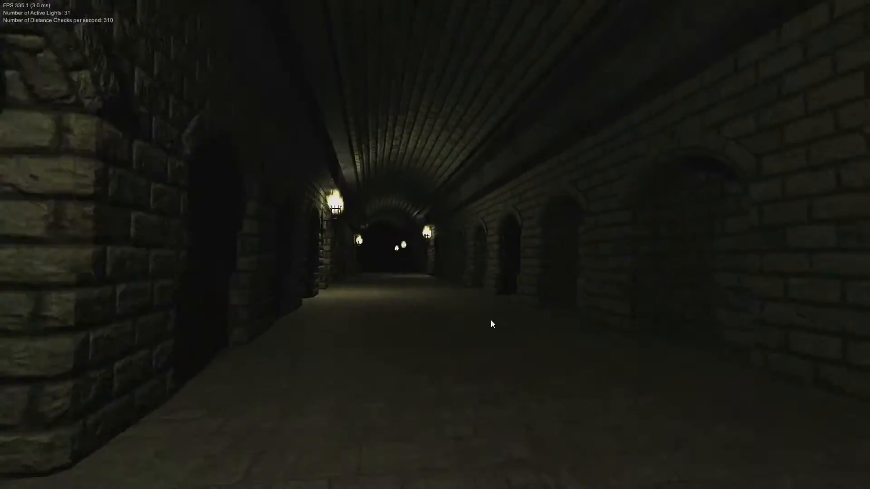
{"action": "key", "text": "w"}
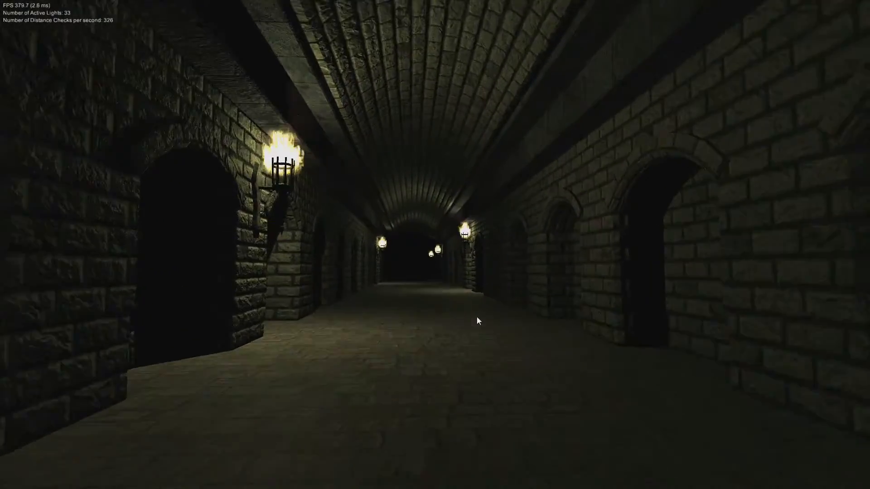
{"action": "key", "text": "w"}
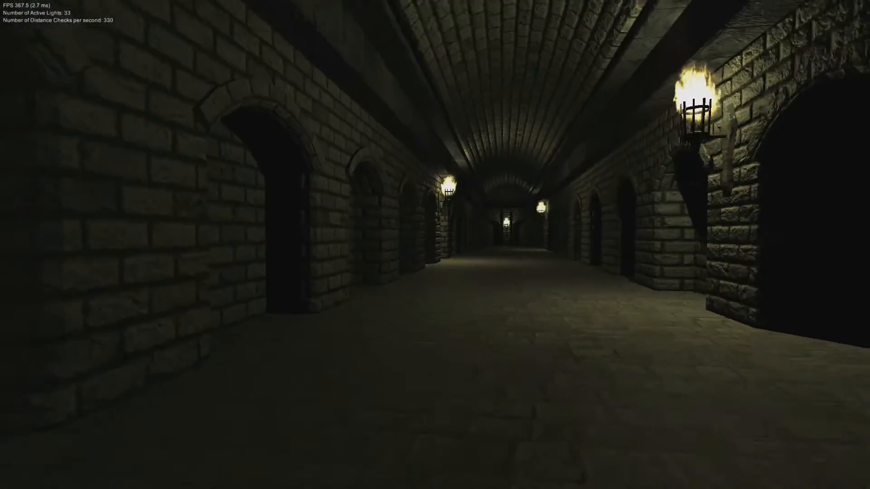
{"action": "key", "text": "w"}
{"action": "key", "text": "alt+F4"}
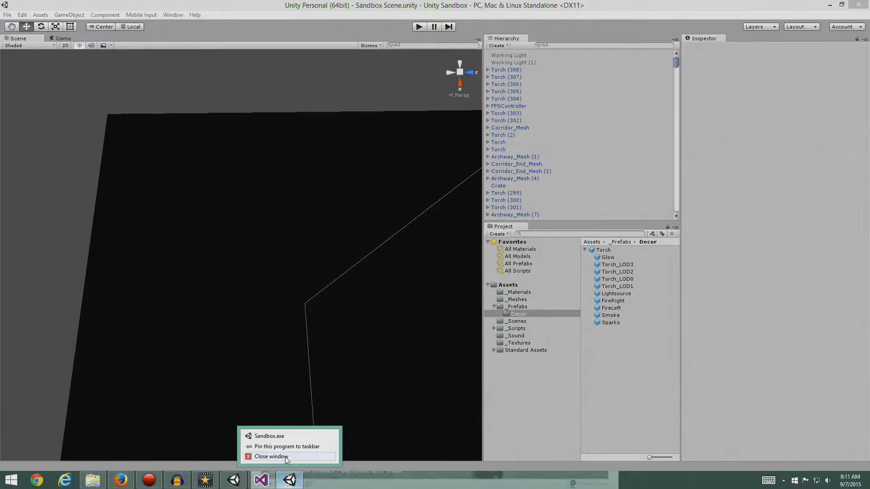
Step: Close the standalone player and enable the Working Light and Working Light (1) objects in the scene
{"action": "left_click", "coordinate": [285, 456]}
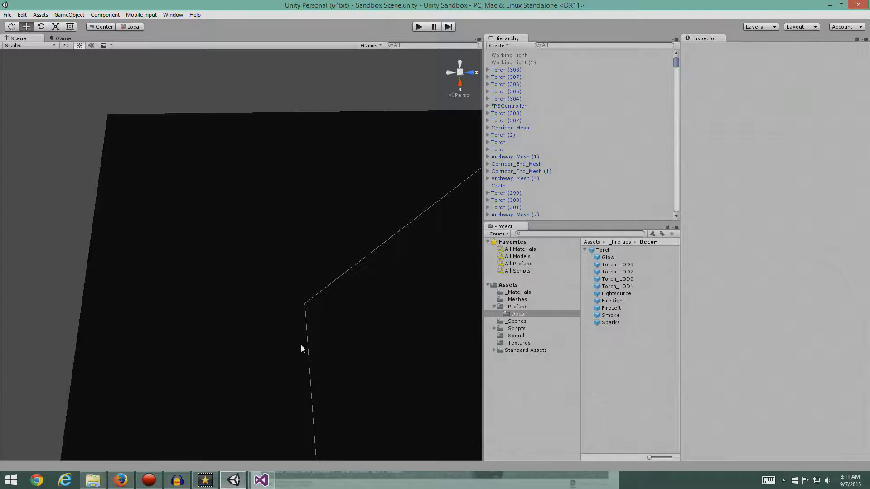
{"action": "left_click", "coordinate": [517, 54]}
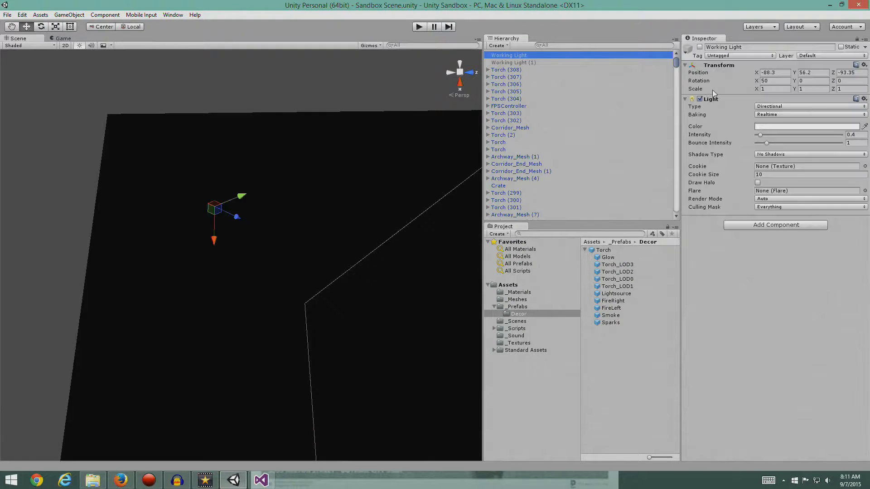
{"action": "left_click", "coordinate": [699, 47]}
{"action": "left_click", "coordinate": [524, 63]}
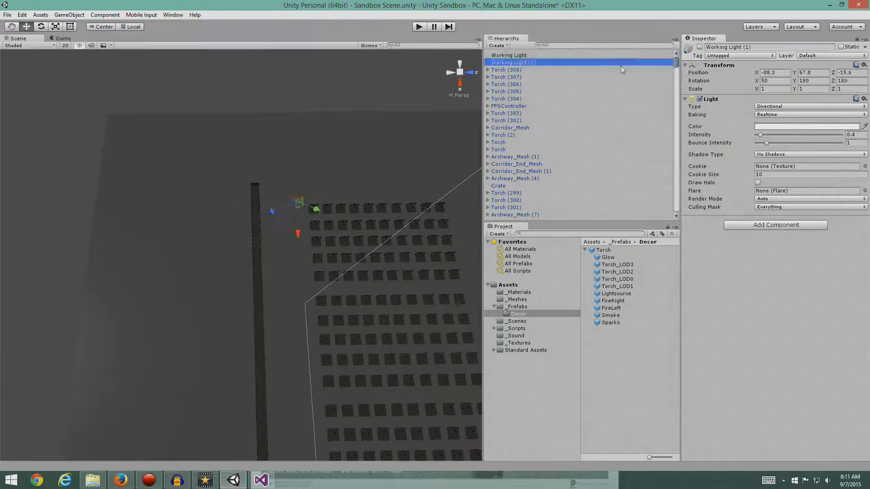
{"action": "left_click", "coordinate": [699, 46]}
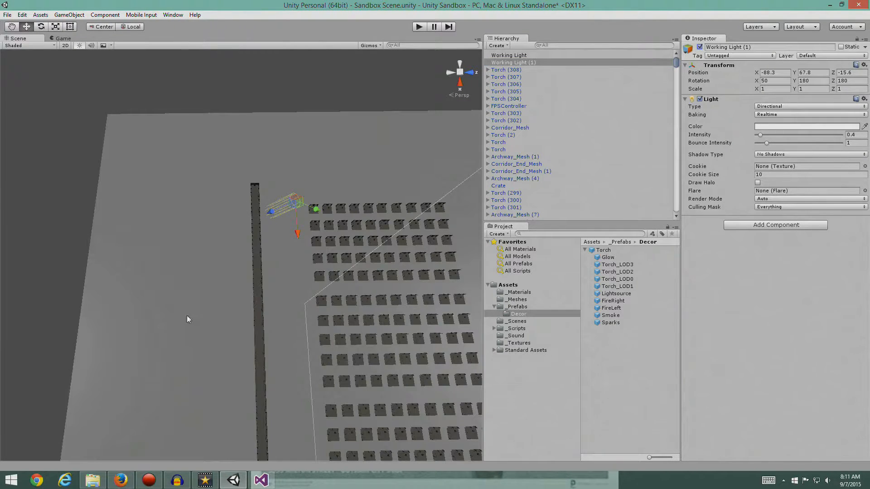
Step: Examine the long corridor and the grid of torch rooms from above, checking a room's floor mesh and an archway's LOD group
{"action": "left_click", "coordinate": [257, 300]}
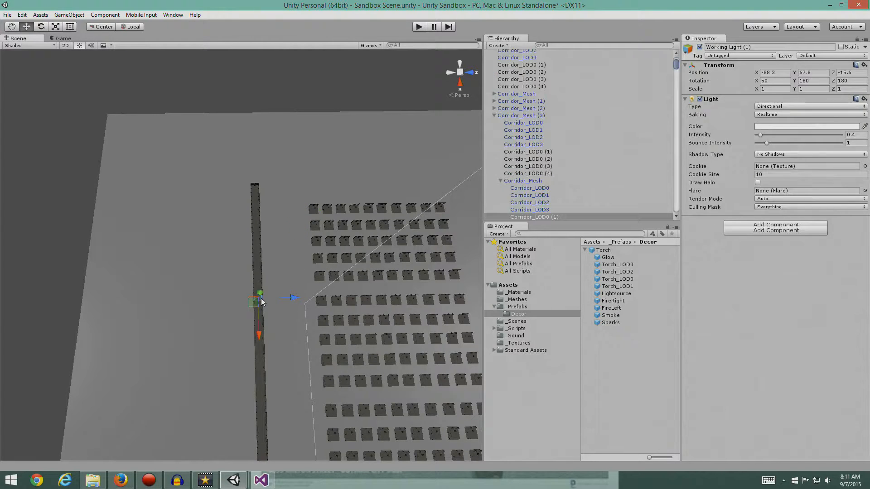
{"action": "left_click", "coordinate": [337, 303]}
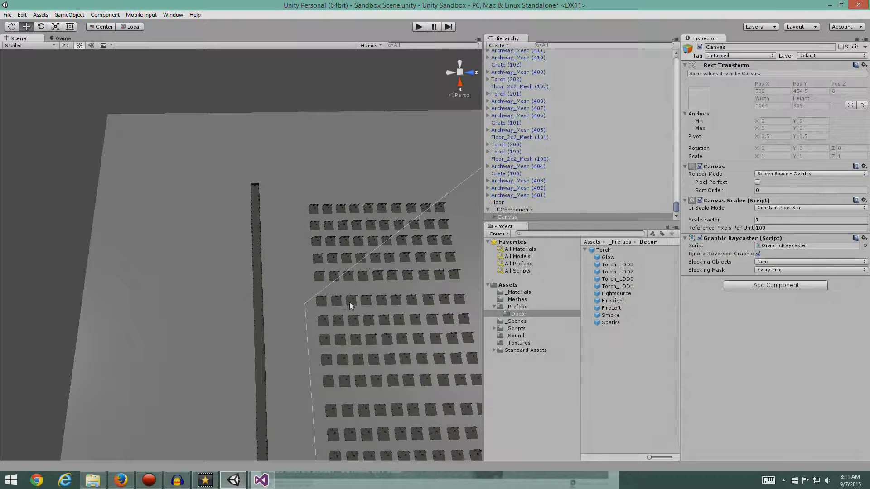
{"action": "scroll", "coordinate": [399, 309], "scroll_direction": "up", "scroll_amount": 5}
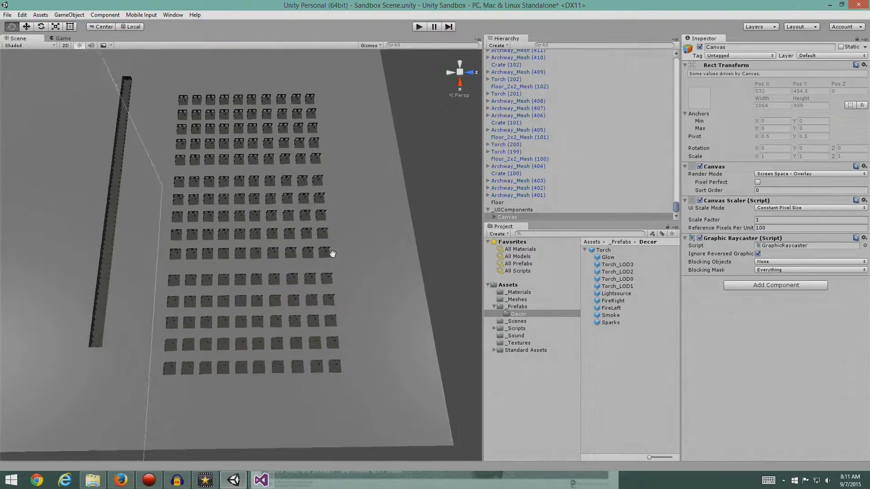
{"action": "left_click", "coordinate": [288, 238]}
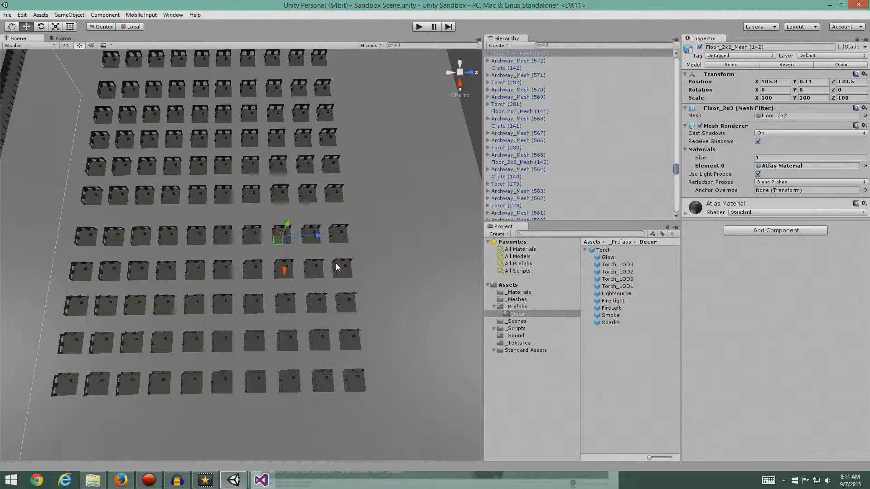
{"action": "middle_click_drag", "start_coordinate": [319, 269], "coordinate": [343, 343]}
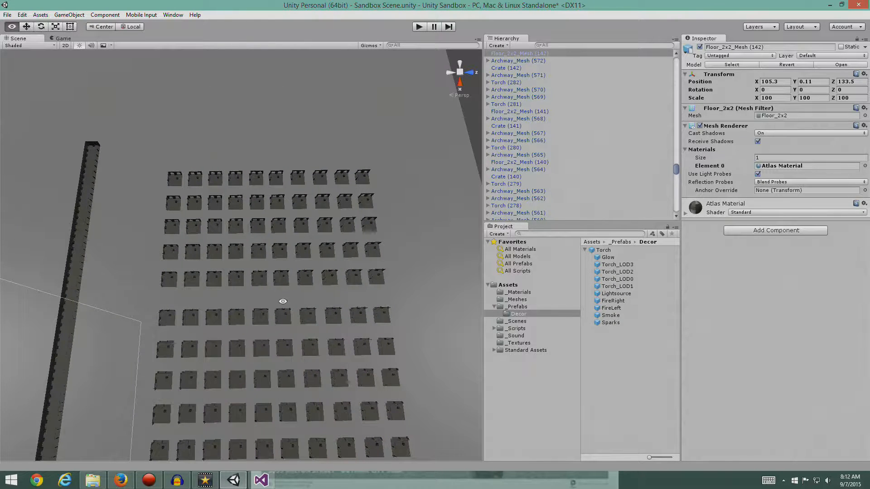
{"action": "left_click", "coordinate": [284, 244]}
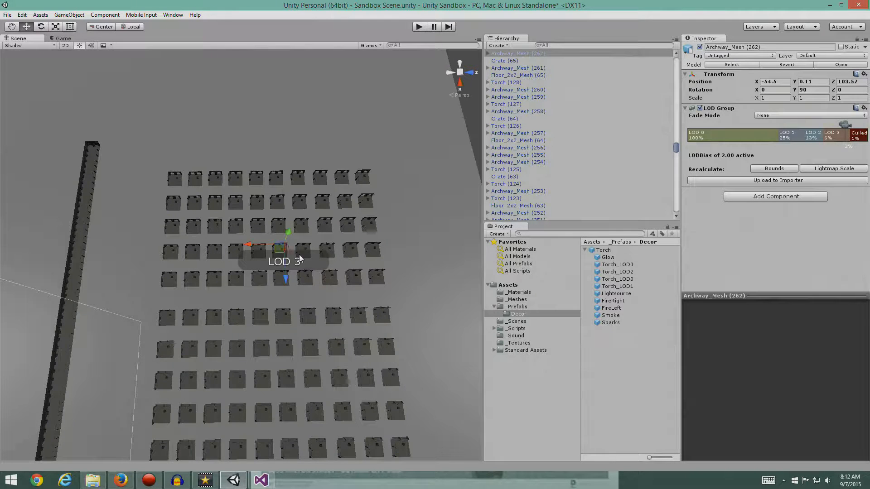
{"action": "key", "text": "alt"}
{"action": "left_click_drag", "start_coordinate": [291, 313], "coordinate": [272, 292], "text": "alt"}
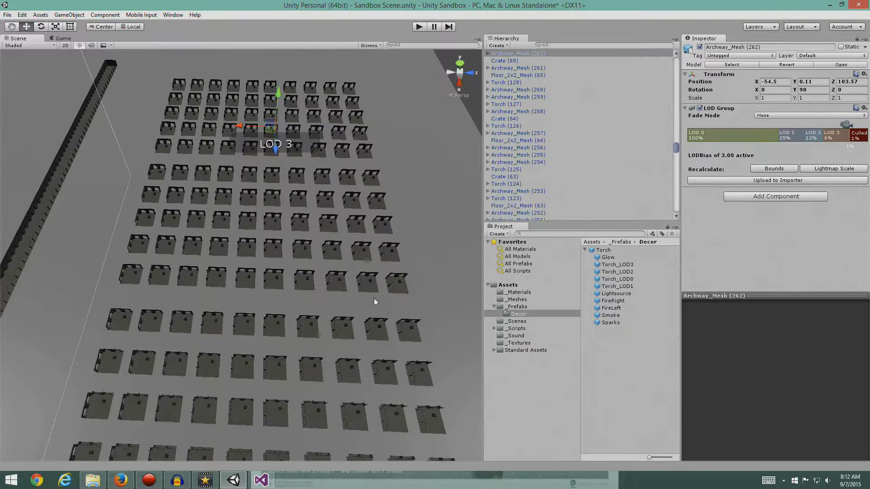
{"action": "left_click_drag", "start_coordinate": [373, 298], "coordinate": [363, 298]}
{"action": "middle_click_drag", "start_coordinate": [364, 297], "coordinate": [363, 299]}
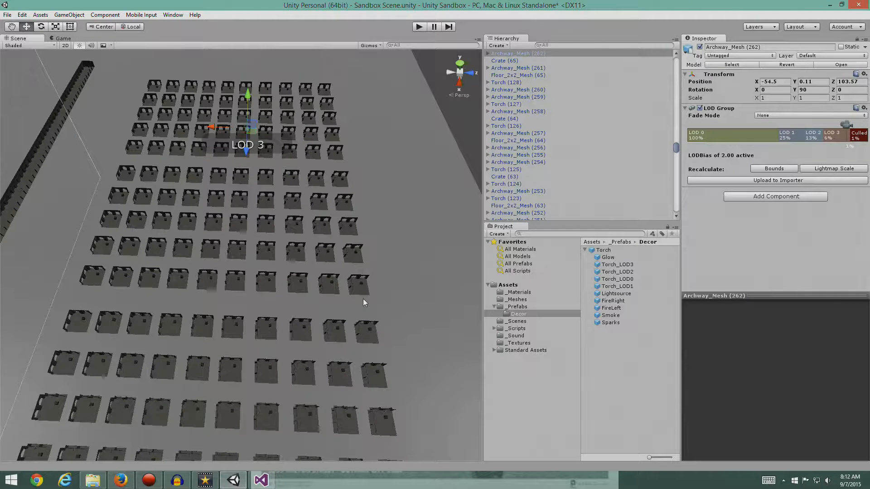
Step: Inspect floor tiles in the room grid, viewing the rows from the side facing the corridor
{"action": "left_click", "coordinate": [266, 336]}
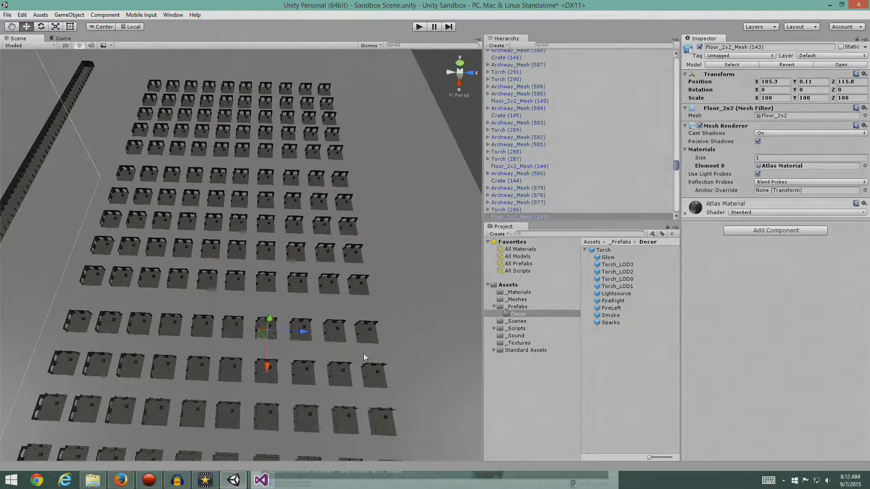
{"action": "left_click_drag", "start_coordinate": [375, 257], "coordinate": [355, 210], "text": "alt"}
{"action": "middle_click_drag", "start_coordinate": [356, 210], "coordinate": [450, 319]}
{"action": "left_click_drag", "start_coordinate": [450, 319], "coordinate": [275, 291], "text": "alt"}
{"action": "left_click", "coordinate": [289, 388]}
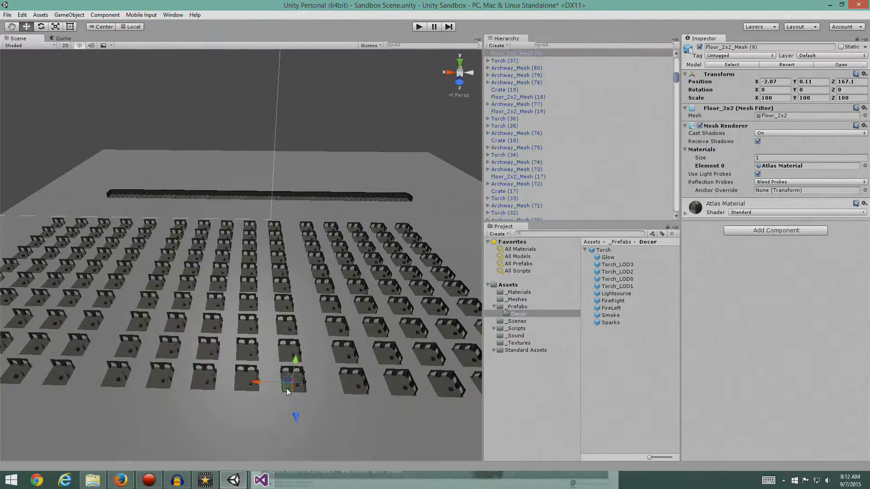
Step: Filter the hierarchy by "Floor" and compare the transform positions of several Floor_2x2_Mesh objects across the room grid
{"action": "left_click", "coordinate": [568, 45]}
{"action": "type", "text": "Floor"}
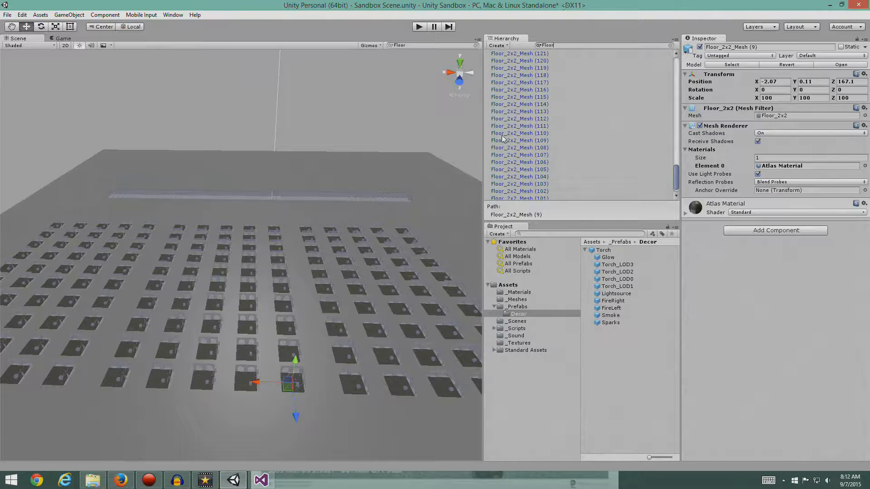
{"action": "left_click", "coordinate": [517, 54]}
{"action": "left_click", "coordinate": [517, 77]}
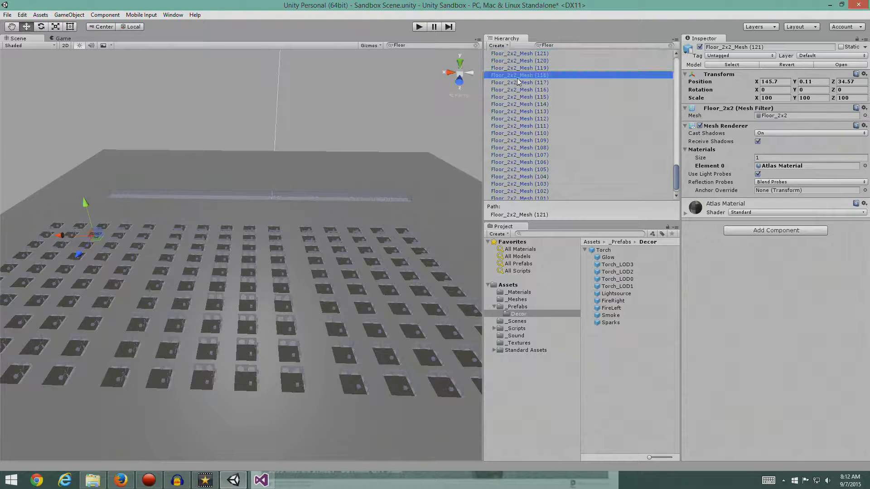
{"action": "left_click", "coordinate": [526, 133]}
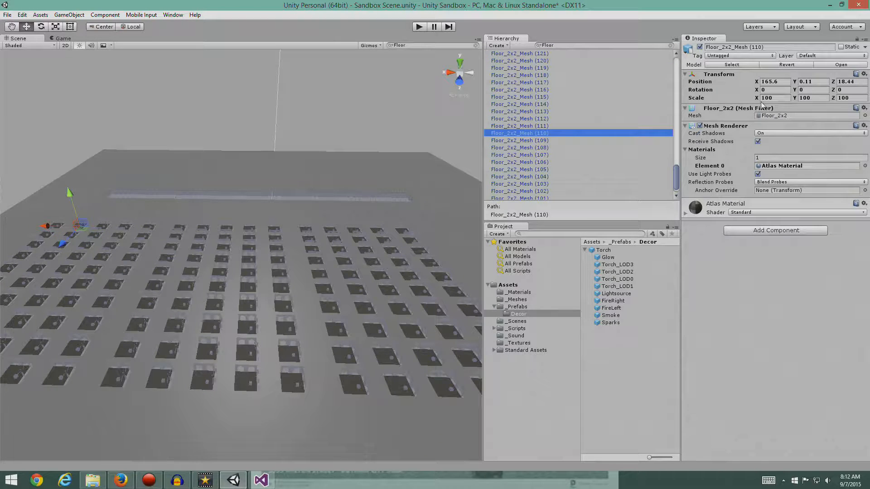
{"action": "left_click", "coordinate": [523, 83]}
{"action": "left_click", "coordinate": [521, 141]}
{"action": "left_click", "coordinate": [522, 177]}
{"action": "left_click", "coordinate": [525, 191]}
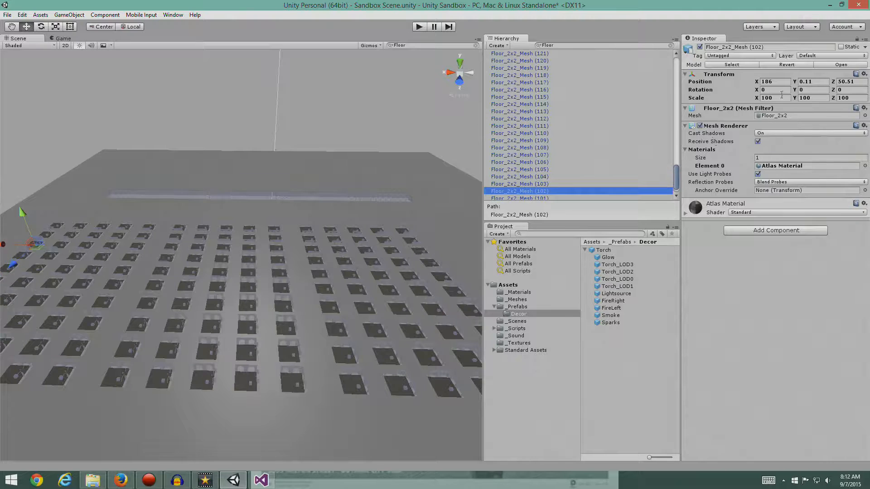
{"action": "left_click_drag", "start_coordinate": [676, 181], "coordinate": [666, 67]}
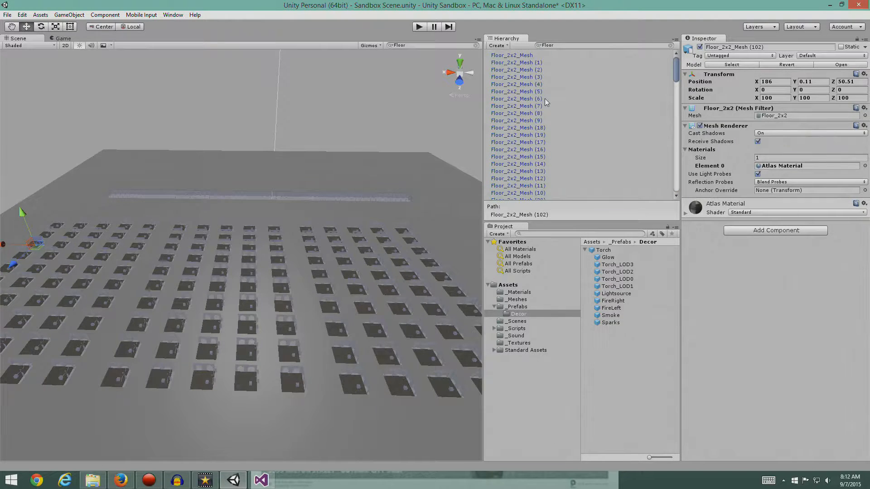
Step: Select every floor mesh in the filtered hierarchy and set their scale to 1 on X, Y and Z
{"action": "key", "text": "ctrl+a"}
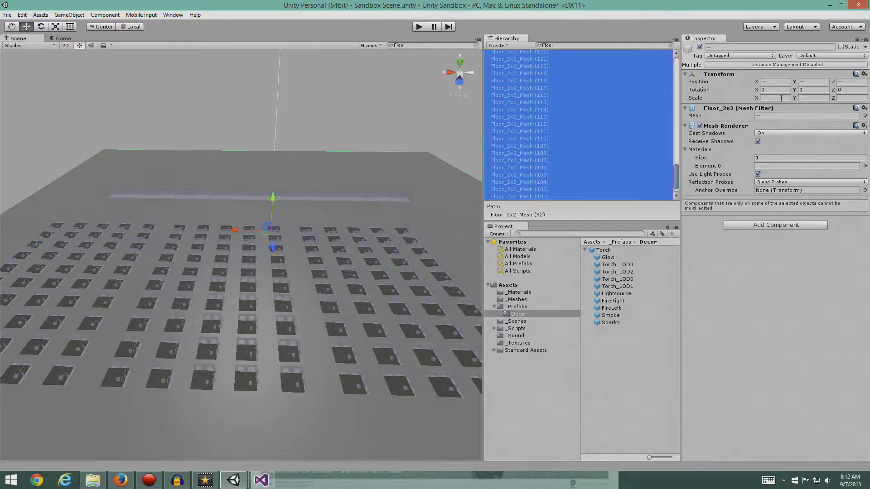
{"action": "left_click", "coordinate": [776, 98]}
{"action": "type", "text": "1"}
{"action": "key", "text": "Tab"}
{"action": "type", "text": "1"}
{"action": "key", "text": "Tab"}
{"action": "type", "text": "1"}
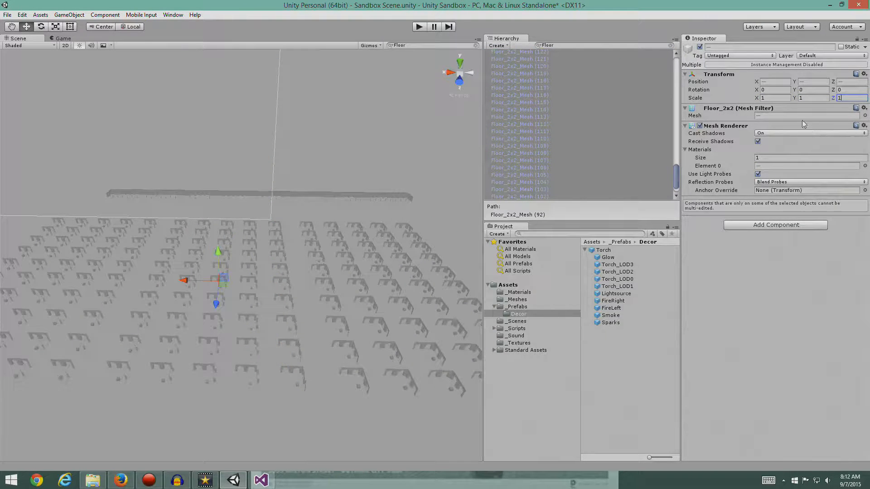
{"action": "left_click", "coordinate": [773, 90]}
Step: Set the import scale factor of the Floor_2x2_Mesh asset in the _Meshes folder to 100 and apply it
{"action": "left_click", "coordinate": [518, 299]}
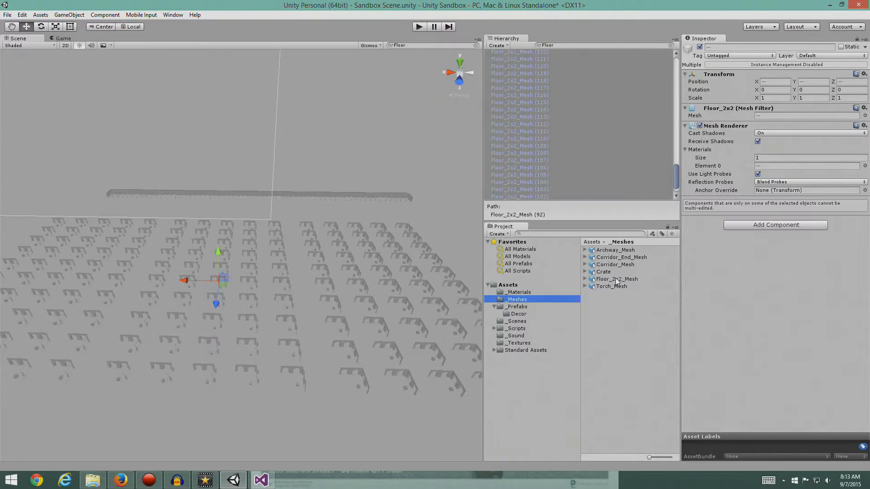
{"action": "left_click", "coordinate": [616, 279]}
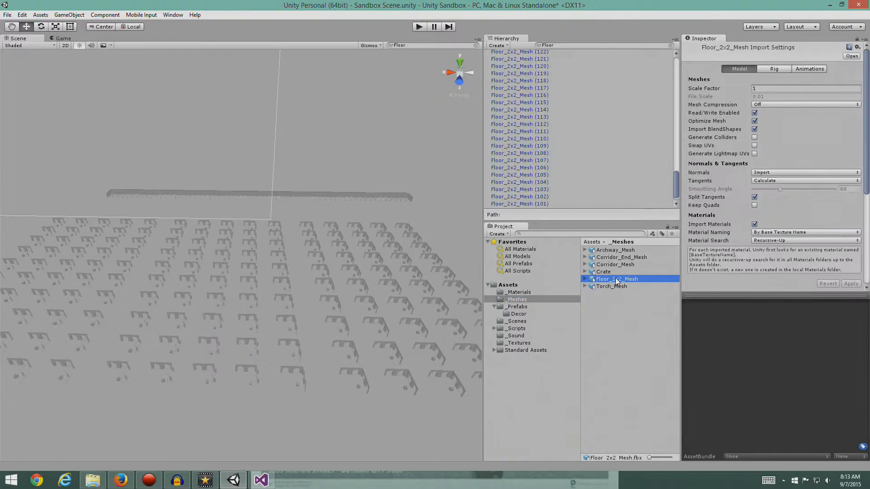
{"action": "left_click", "coordinate": [766, 88]}
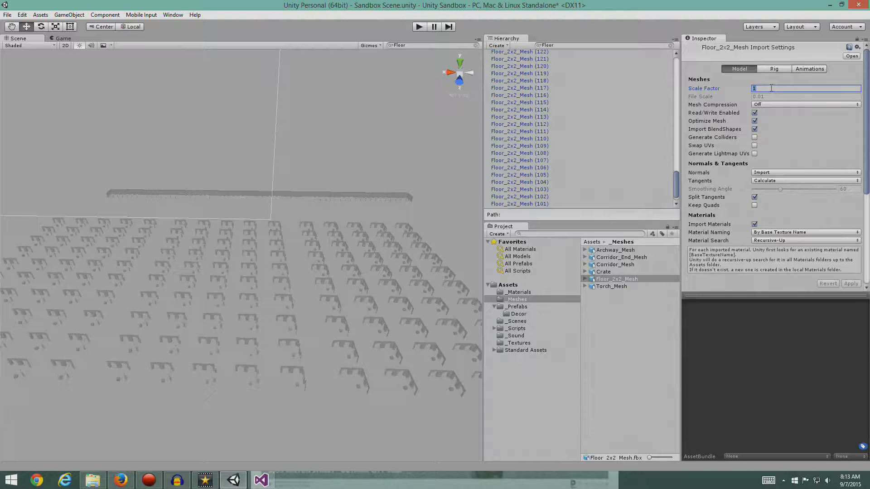
{"action": "type", "text": "100"}
{"action": "left_click", "coordinate": [851, 284]}
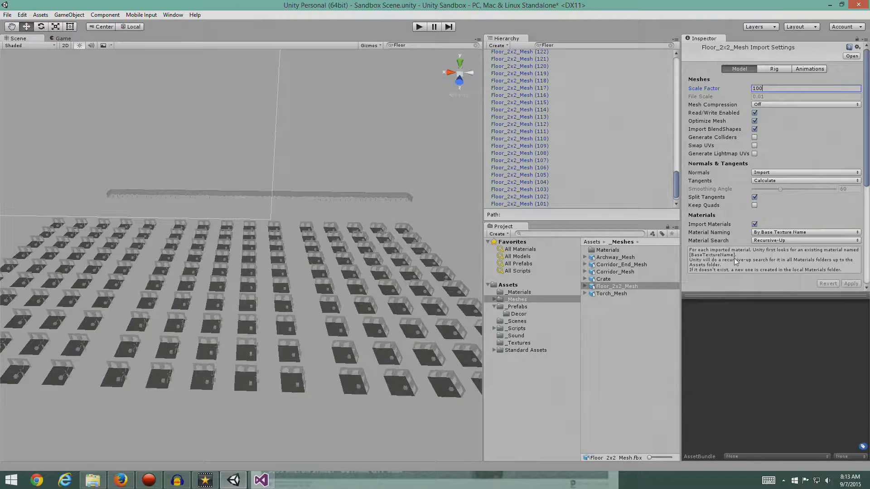
Step: Clear the Floor filter from the hierarchy and check the transforms of the nearest room's floor tile, archway, crate and wall torch
{"action": "middle_click_drag", "start_coordinate": [265, 400], "coordinate": [258, 361]}
{"action": "scroll", "coordinate": [330, 276], "scroll_direction": "up", "scroll_amount": 6}
{"action": "scroll", "coordinate": [321, 278], "scroll_direction": "down", "scroll_amount": 6}
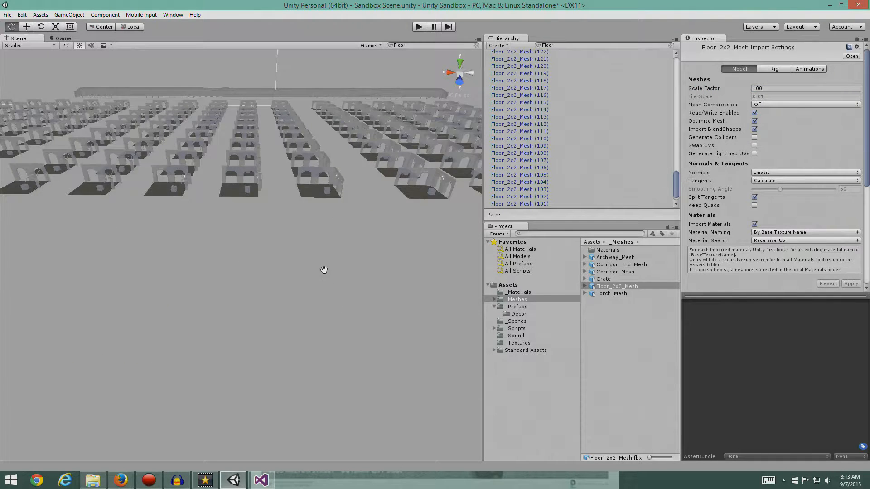
{"action": "scroll", "coordinate": [323, 279], "scroll_direction": "up", "scroll_amount": 2}
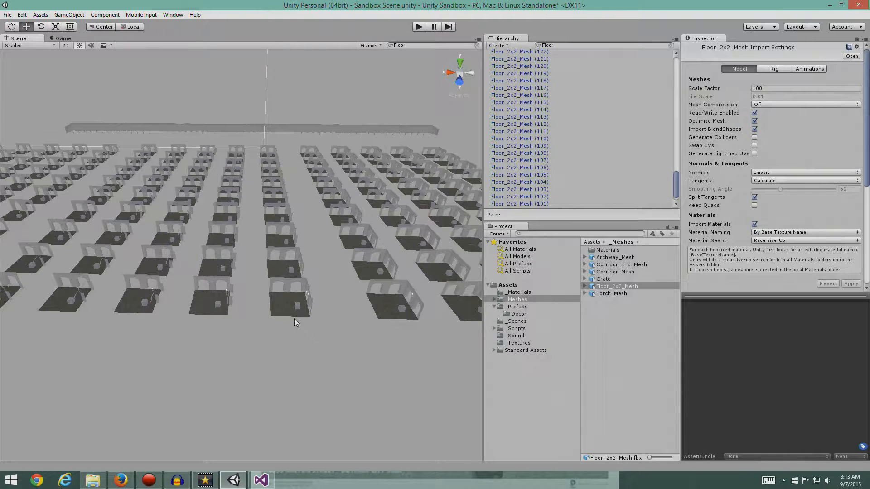
{"action": "scroll", "coordinate": [295, 320], "scroll_direction": "up", "scroll_amount": 4}
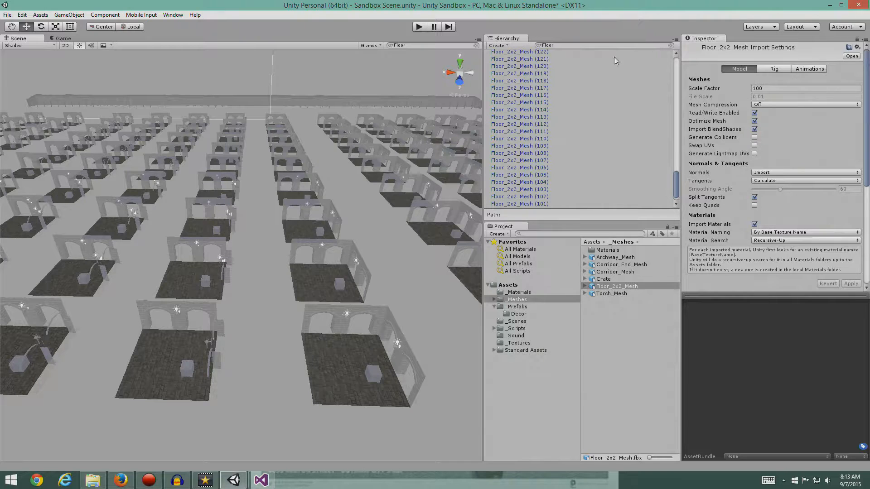
{"action": "left_click", "coordinate": [671, 45]}
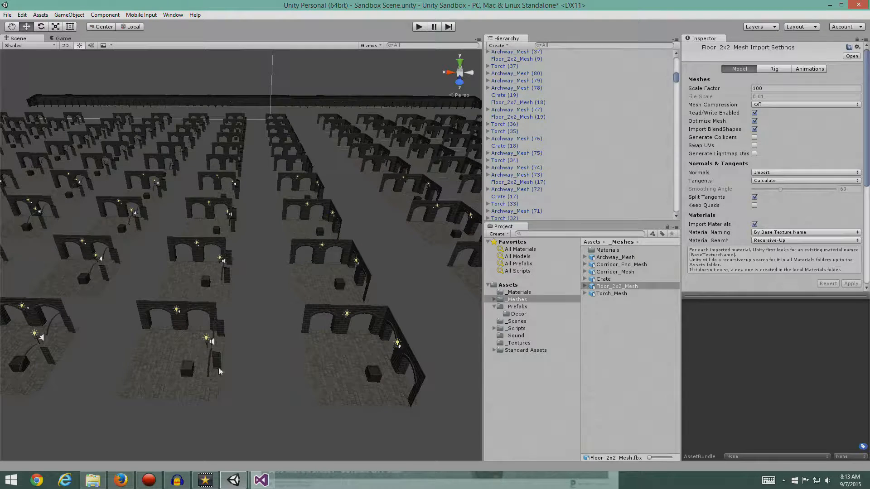
{"action": "left_click", "coordinate": [338, 375]}
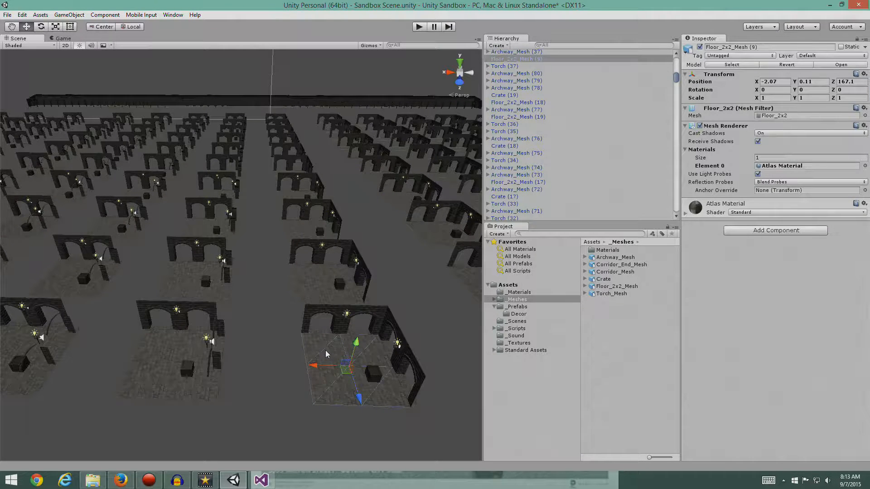
{"action": "left_click", "coordinate": [316, 319]}
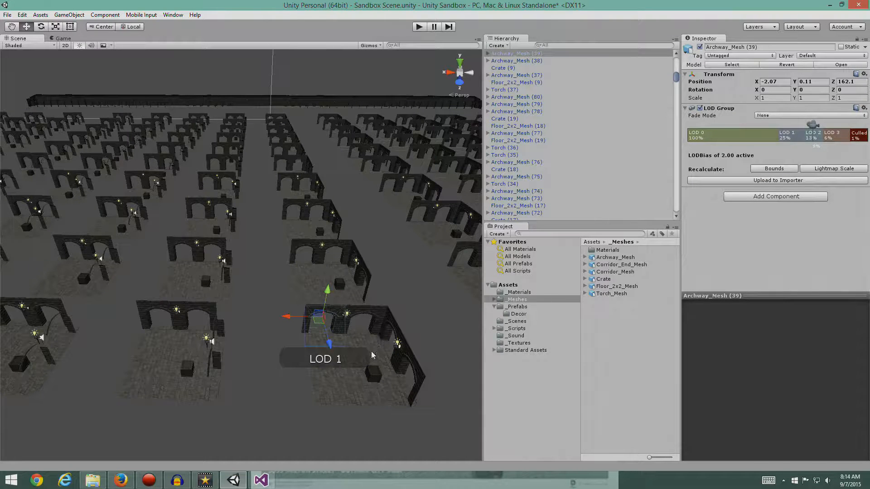
{"action": "left_click", "coordinate": [374, 377]}
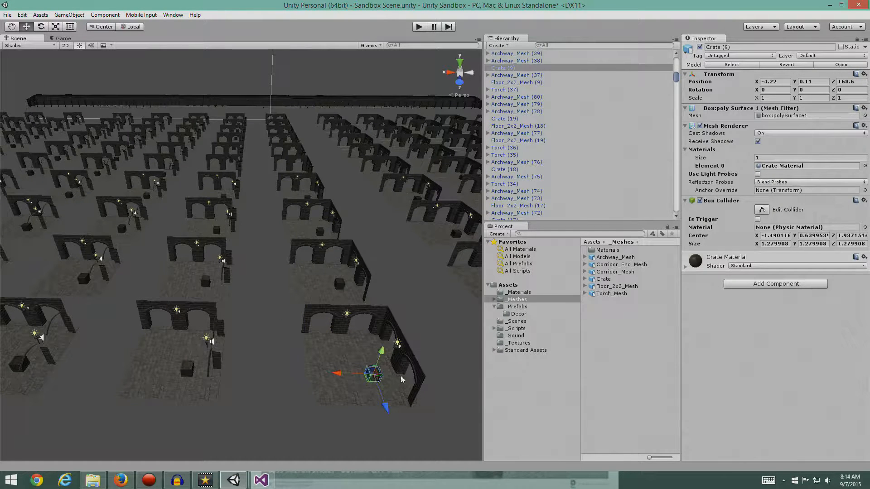
{"action": "left_click", "coordinate": [399, 348]}
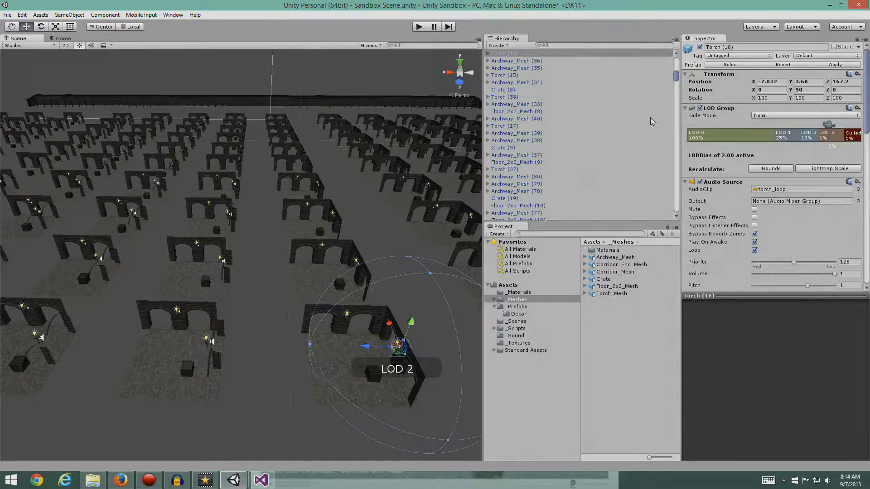
Step: Filter the hierarchy by "Torch" and select all the matching objects to see their shared properties
{"action": "left_click", "coordinate": [560, 46]}
{"action": "type", "text": "Torch"}
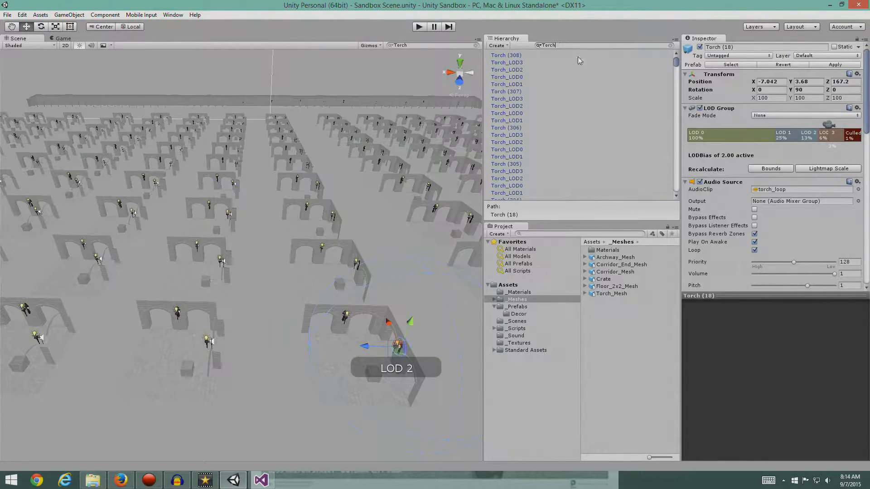
{"action": "left_click", "coordinate": [512, 70]}
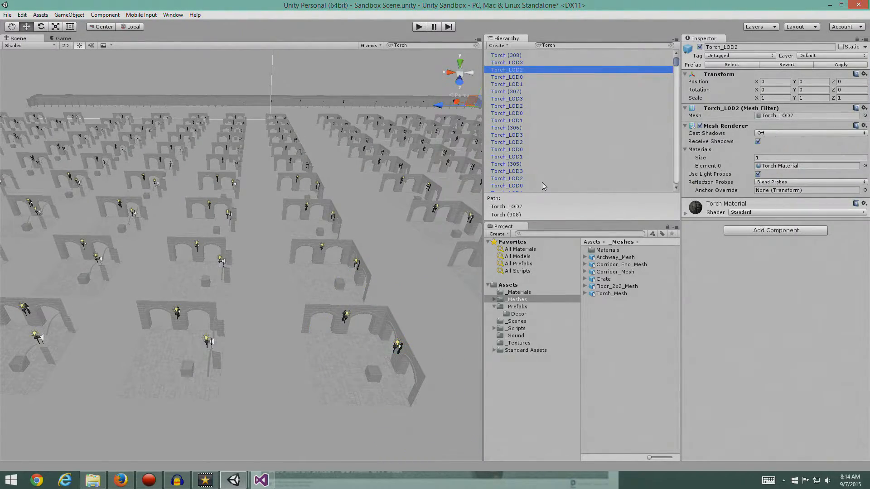
{"action": "key", "text": "ctrl+a"}
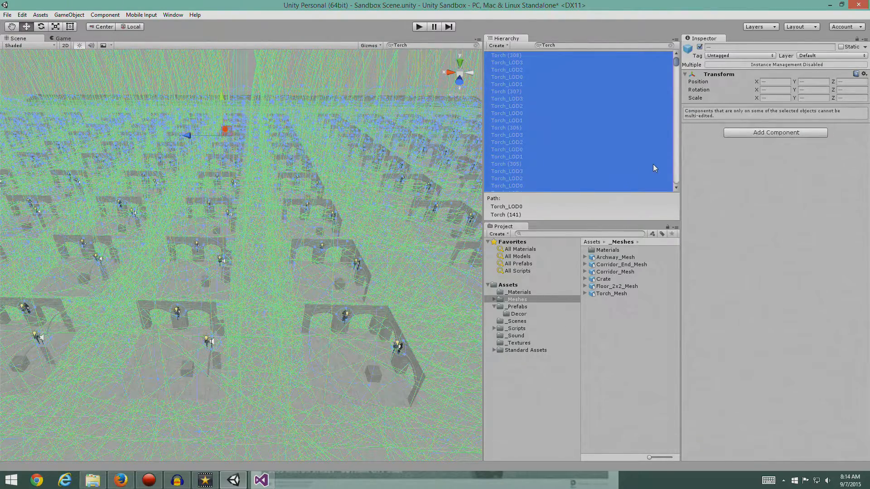
{"action": "left_click", "coordinate": [676, 156]}
{"action": "left_click", "coordinate": [676, 155]}
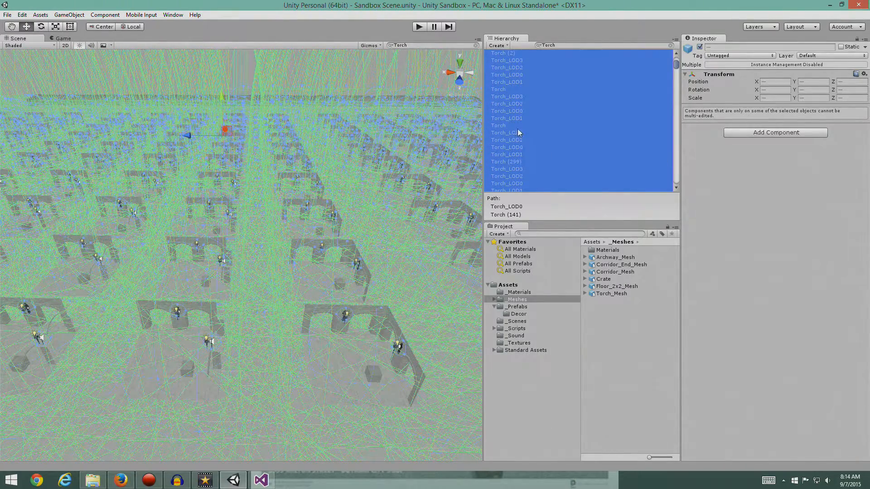
Step: Compare the transform of a parent Torch object with those of the Torch_LOD child meshes listed around it
{"action": "left_click", "coordinate": [500, 126]}
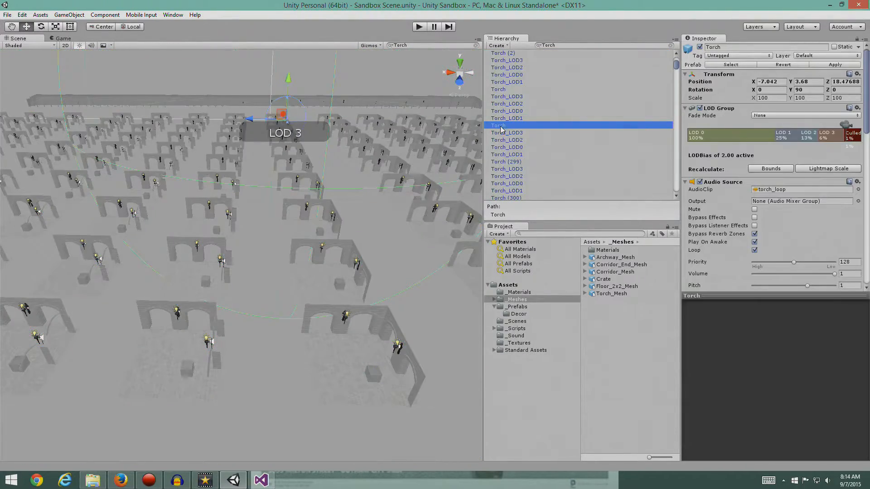
{"action": "left_click", "coordinate": [514, 119]}
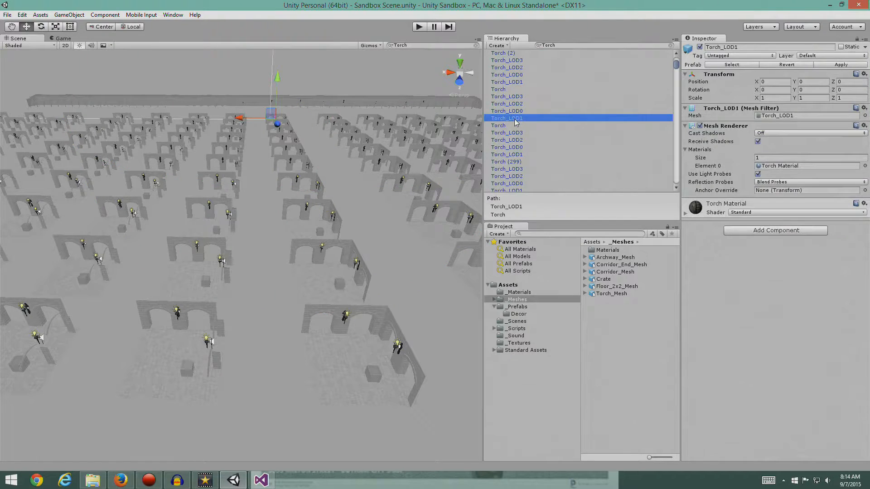
{"action": "left_click", "coordinate": [519, 112]}
{"action": "left_click", "coordinate": [520, 104]}
{"action": "left_click", "coordinate": [520, 97]}
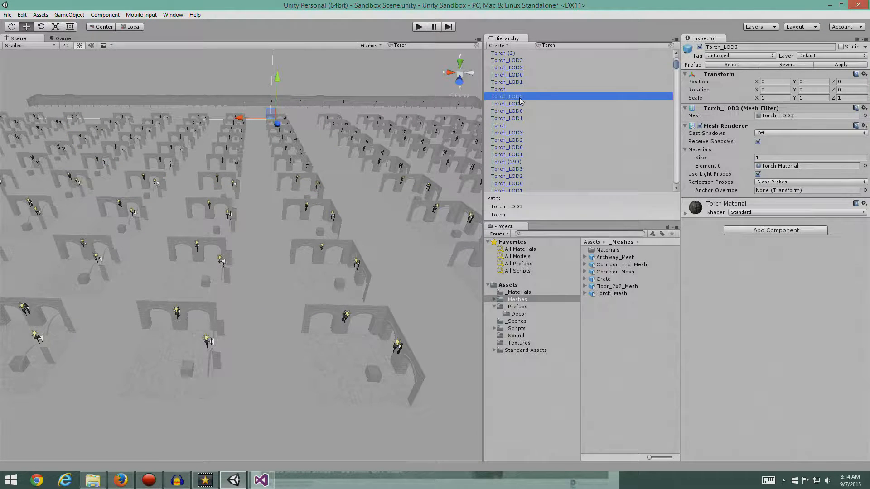
{"action": "left_click", "coordinate": [518, 82]}
{"action": "left_click", "coordinate": [518, 75]}
{"action": "left_click", "coordinate": [518, 67]}
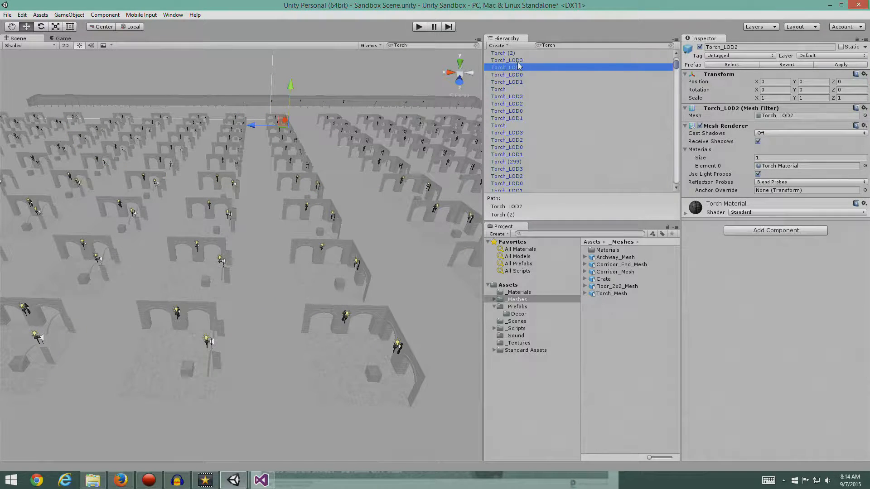
{"action": "left_click", "coordinate": [519, 61]}
Step: Compare the transform of Torch (302) with those of its four LOD child meshes
{"action": "scroll", "coordinate": [528, 97], "scroll_direction": "up", "scroll_amount": 4}
{"action": "left_click", "coordinate": [512, 107]}
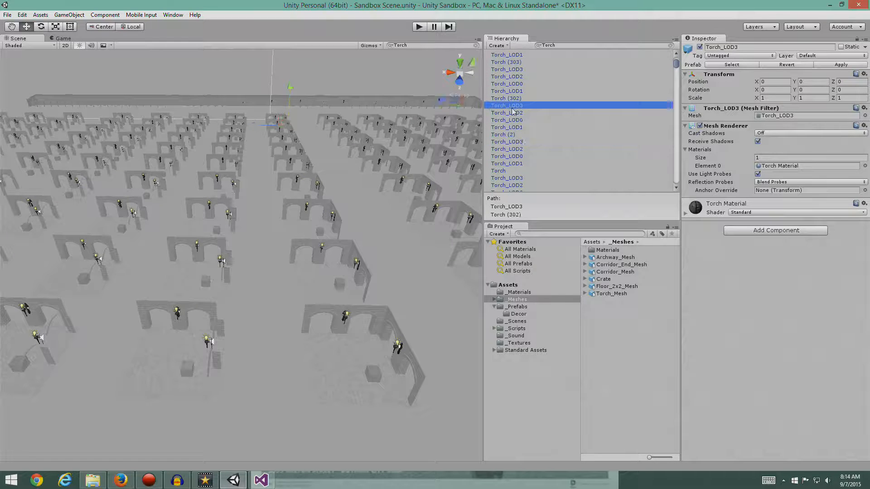
{"action": "left_click", "coordinate": [514, 120]}
{"action": "left_click", "coordinate": [515, 98]}
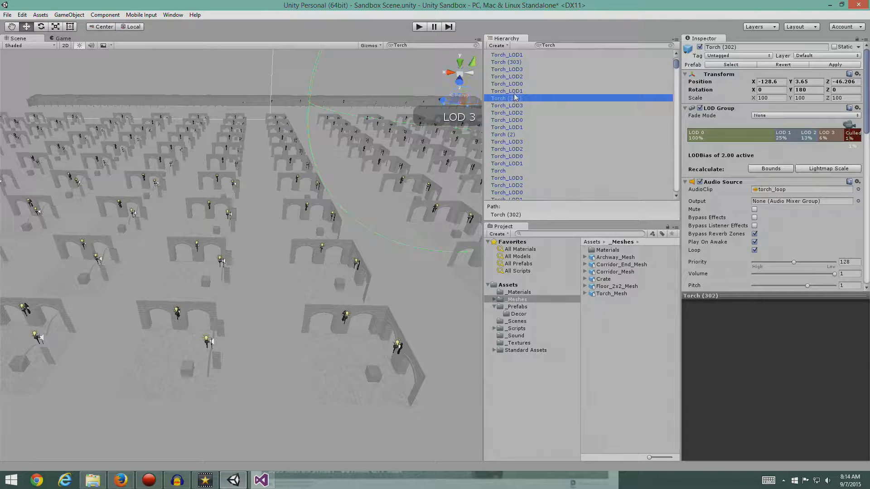
{"action": "left_click", "coordinate": [515, 113]}
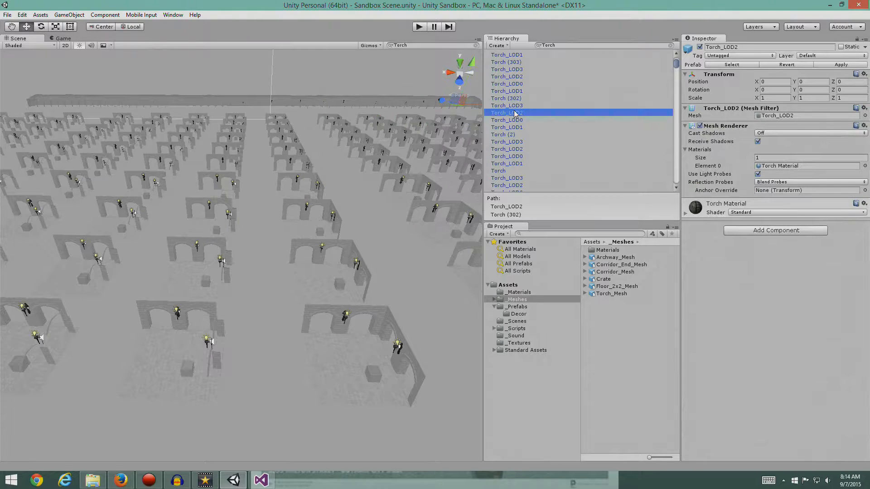
{"action": "left_click", "coordinate": [516, 120]}
{"action": "left_click", "coordinate": [513, 128]}
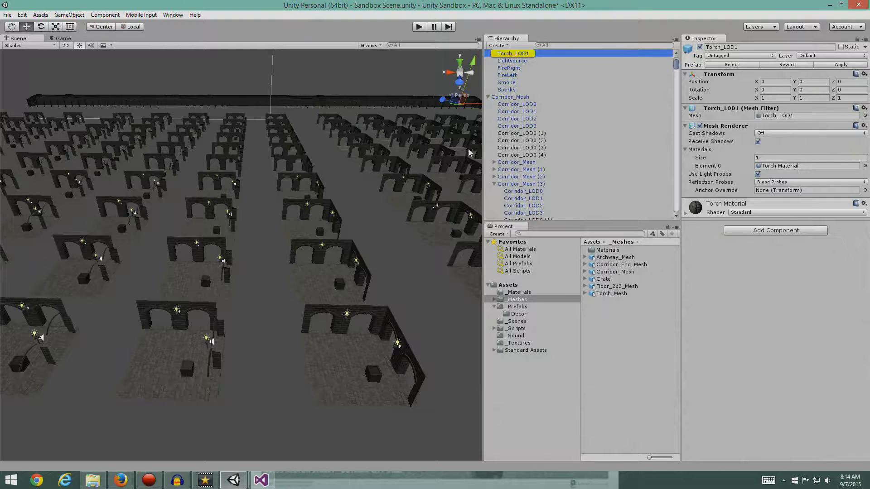
Step: Find Torch_LOD1 in the unfiltered hierarchy and select its parent, Torch (302), to check its scale
{"action": "left_click", "coordinate": [525, 112]}
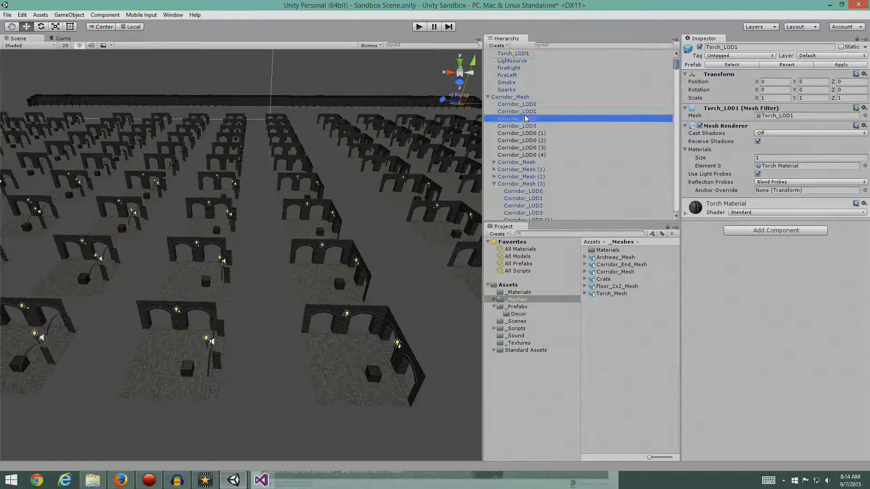
{"action": "left_click", "coordinate": [517, 55]}
{"action": "scroll", "coordinate": [504, 113], "scroll_direction": "up", "scroll_amount": 3}
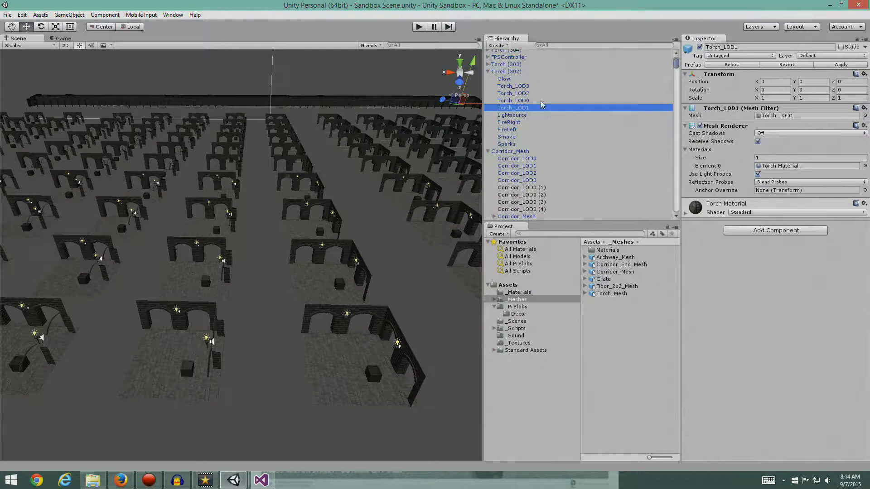
{"action": "left_click", "coordinate": [511, 72]}
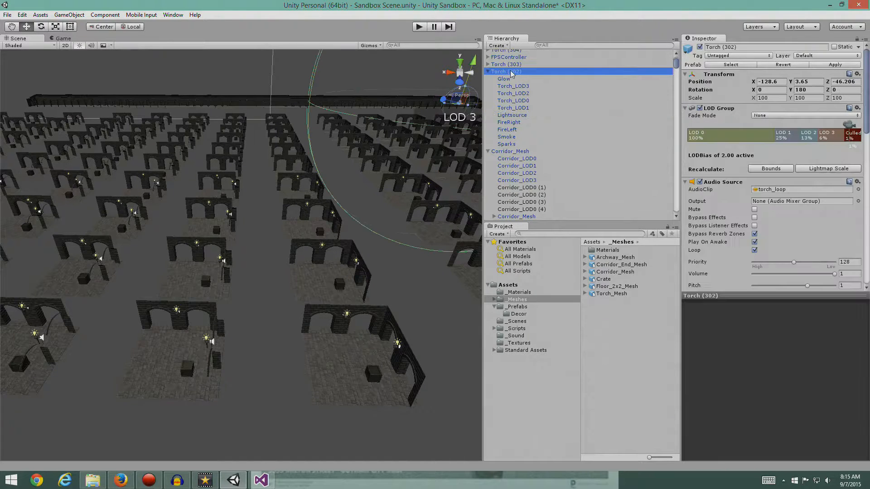
Step: Search the hierarchy for "torch", then inspect Torch (2) and its Torch_LOD3 child in the full object list
{"action": "left_click", "coordinate": [565, 45]}
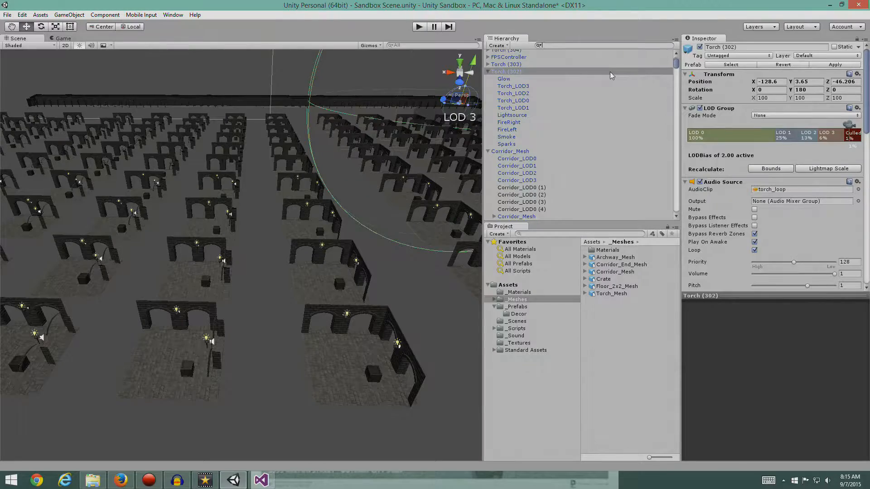
{"action": "type", "text": "torch"}
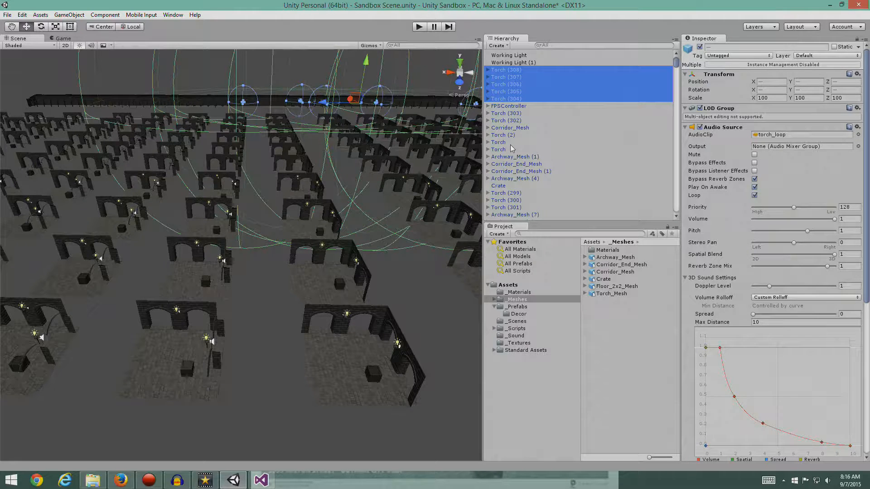
{"action": "left_click", "coordinate": [488, 135]}
{"action": "left_click", "coordinate": [505, 151]}
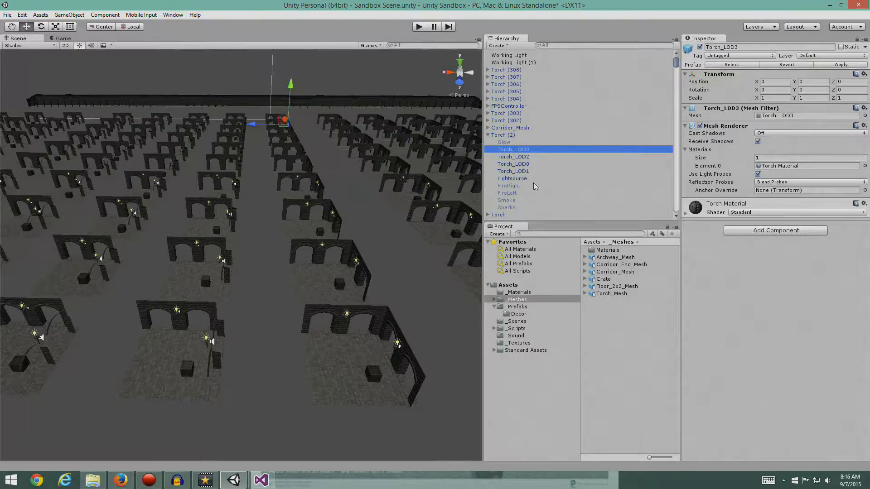
{"action": "left_click", "coordinate": [507, 136]}
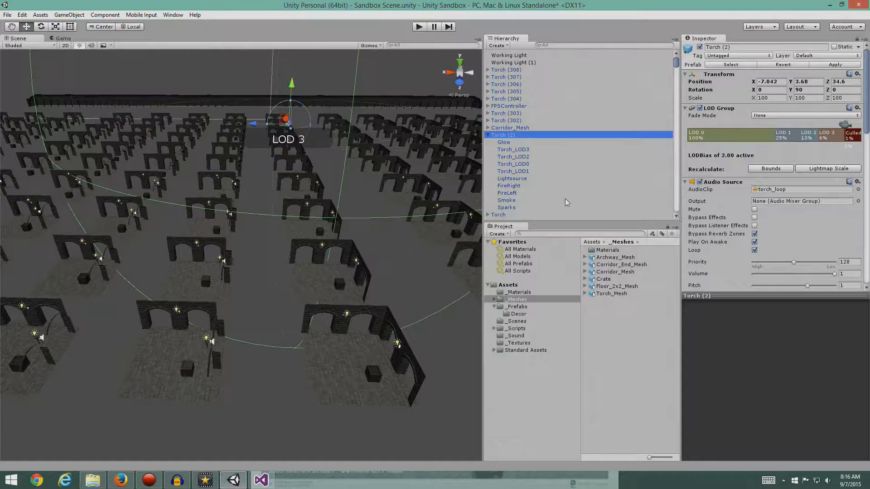
{"action": "right_click", "coordinate": [545, 77]}
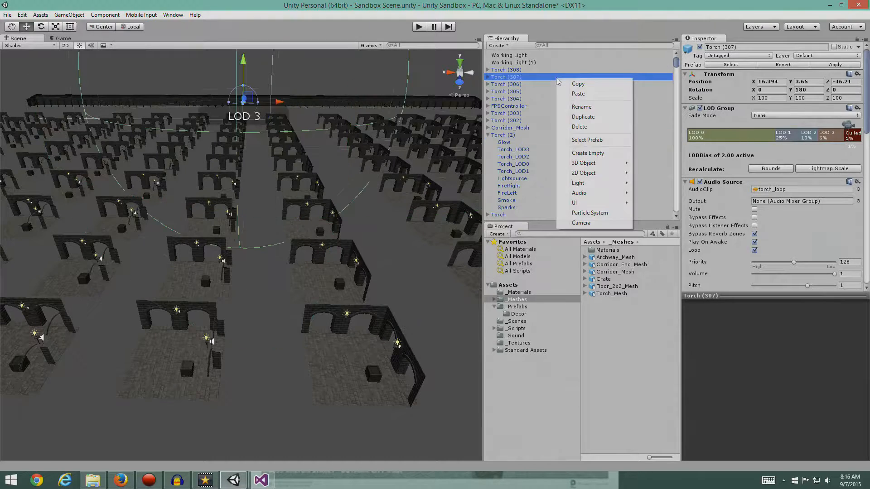
{"action": "left_click", "coordinate": [531, 106]}
{"action": "left_click", "coordinate": [504, 46]}
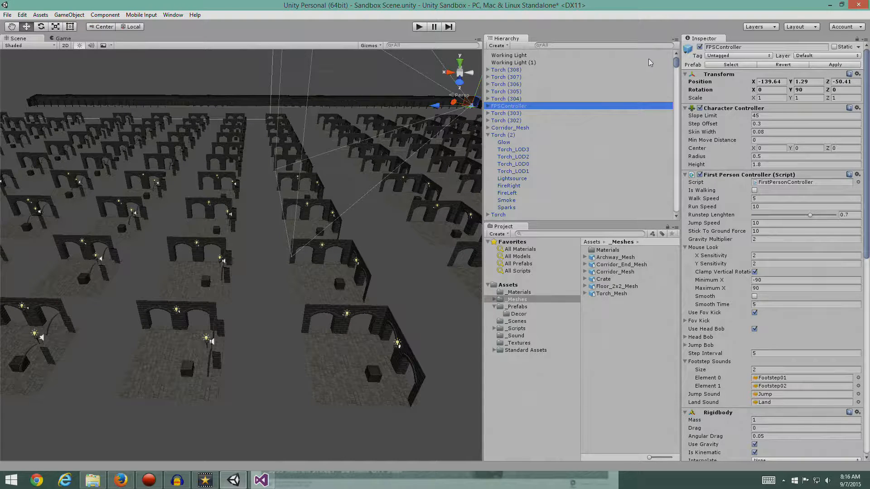
{"action": "left_click", "coordinate": [677, 40]}
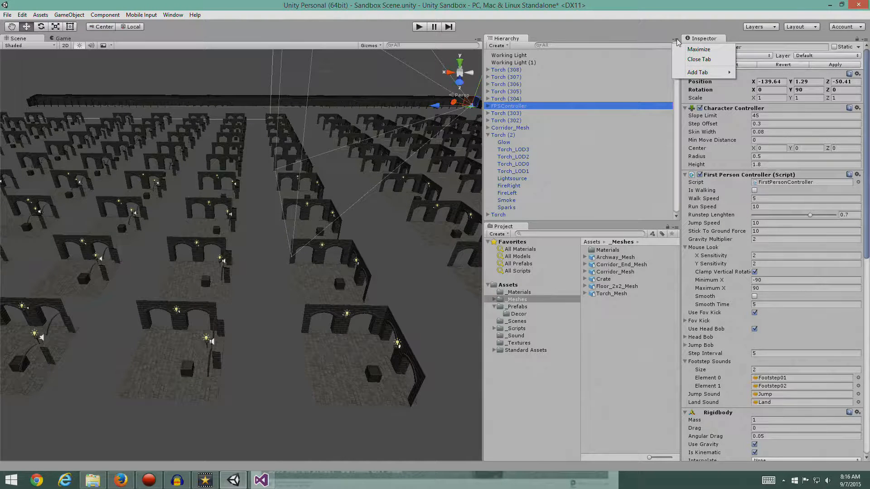
{"action": "left_click", "coordinate": [557, 41]}
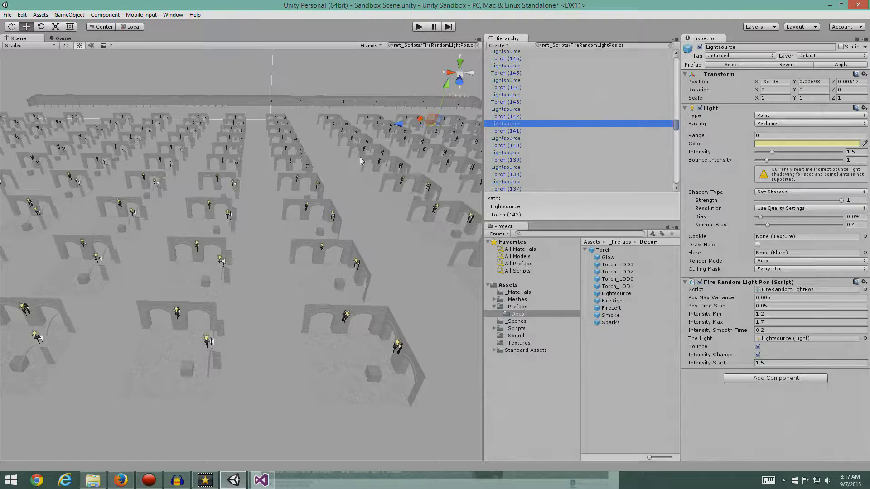
Step: Playtest the dungeon scene in Play mode, then return to editing
{"action": "left_click", "coordinate": [419, 26]}
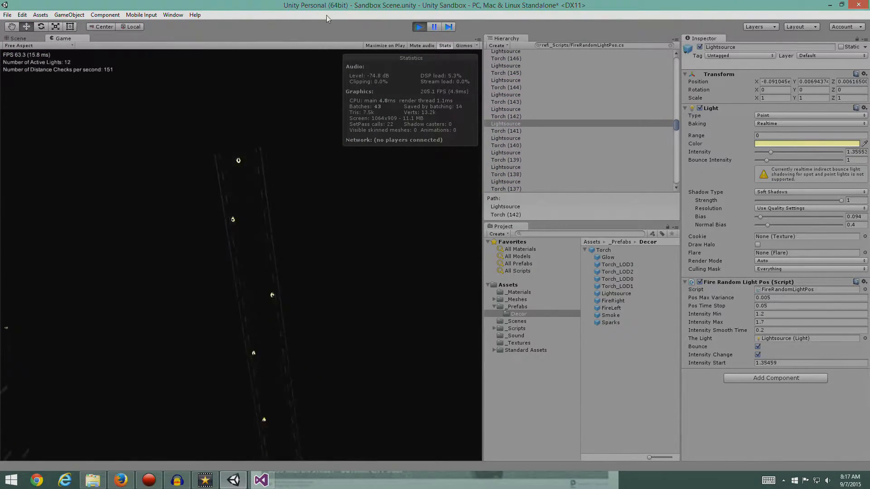
{"action": "left_click", "coordinate": [420, 27]}
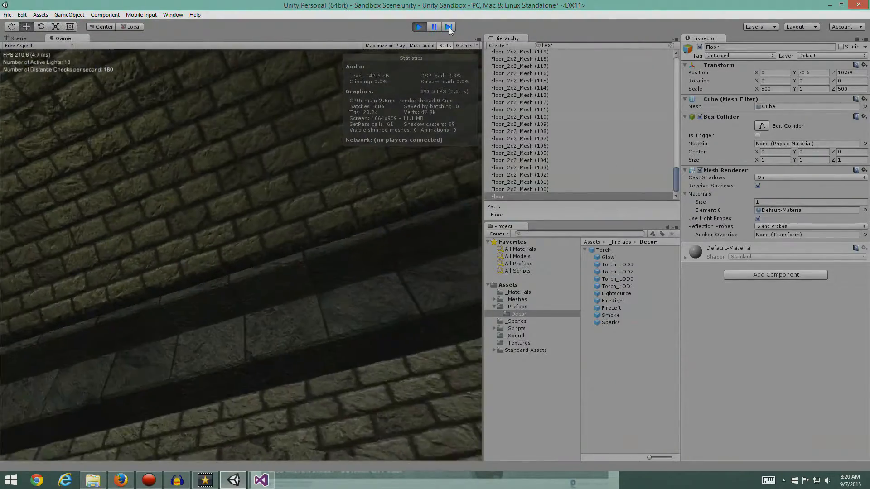
{"action": "left_click", "coordinate": [418, 28]}
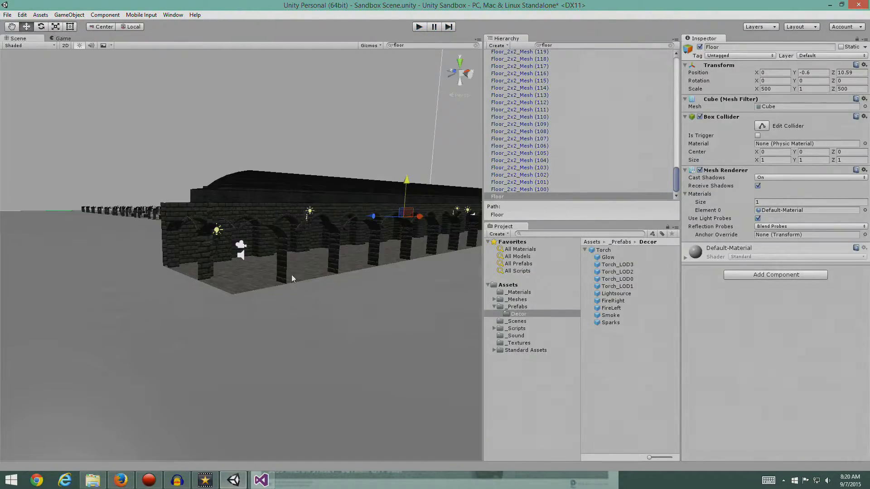
Step: Clear the hierarchy's "floor" filter and check the scale of the long corridor's end piece and one of its sections
{"action": "left_click", "coordinate": [210, 266]}
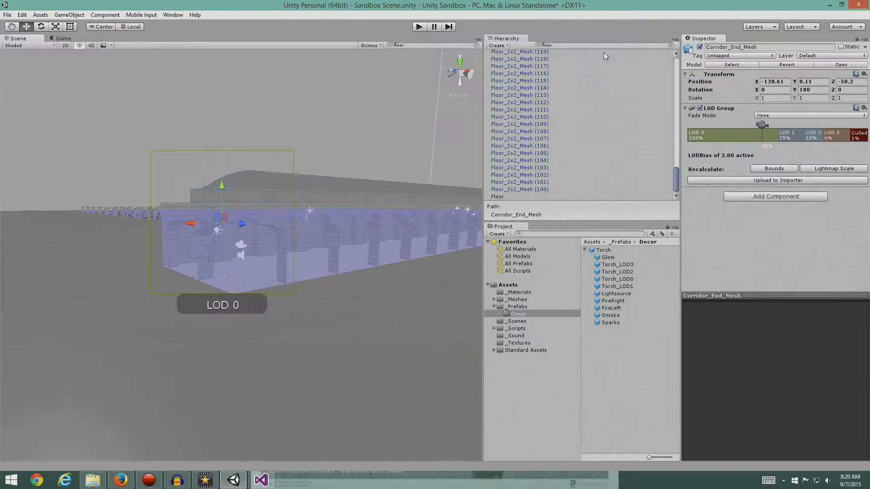
{"action": "left_click", "coordinate": [671, 46]}
{"action": "left_click_drag", "start_coordinate": [165, 321], "coordinate": [222, 358], "text": "alt"}
{"action": "left_click", "coordinate": [364, 257]}
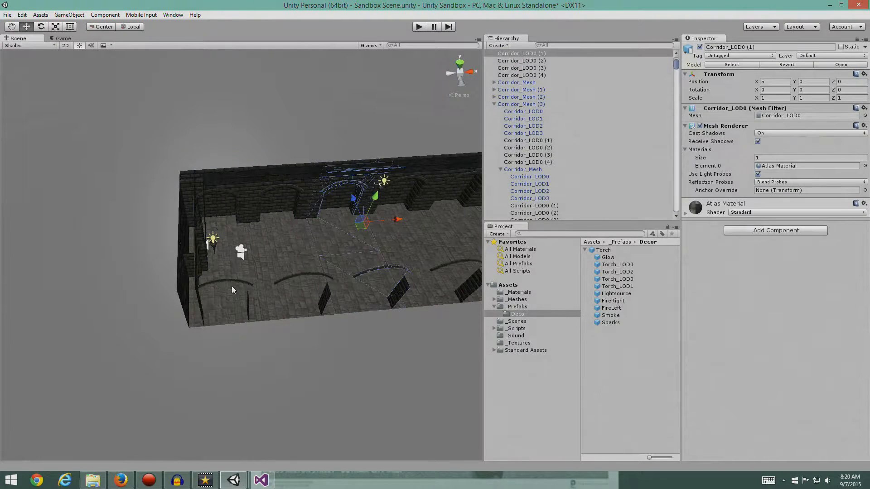
{"action": "left_click", "coordinate": [216, 299]}
{"action": "left_click", "coordinate": [376, 277]}
{"action": "left_click_drag", "start_coordinate": [401, 274], "coordinate": [347, 465], "text": "alt"}
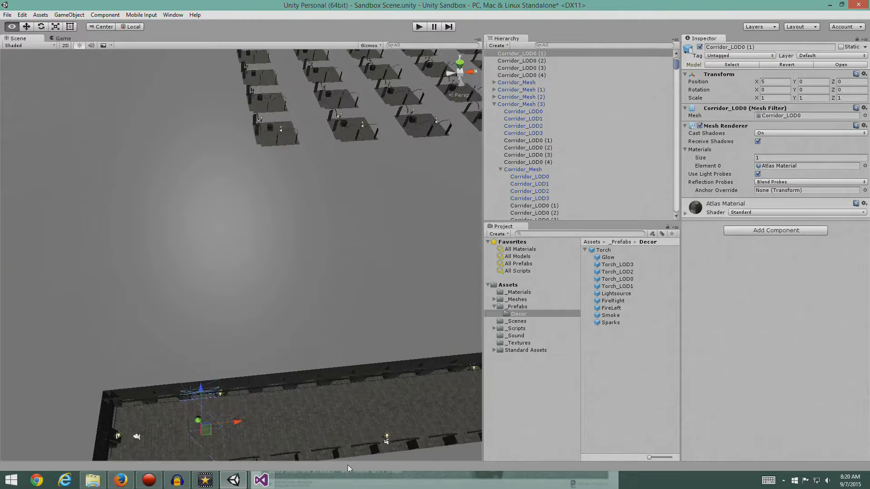
Step: Compare the scales of a floor tile, an archway, a crate and a torch in the grid of small rooms
{"action": "left_click", "coordinate": [368, 135]}
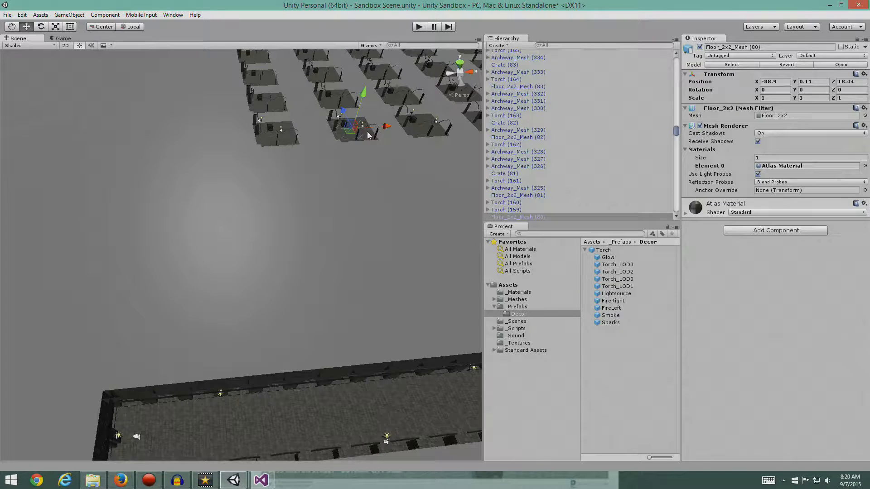
{"action": "left_click", "coordinate": [374, 135]}
{"action": "left_click_drag", "start_coordinate": [378, 152], "coordinate": [149, 179], "text": "alt"}
{"action": "middle_click_drag", "start_coordinate": [294, 357], "coordinate": [217, 273]}
{"action": "left_click", "coordinate": [392, 313]}
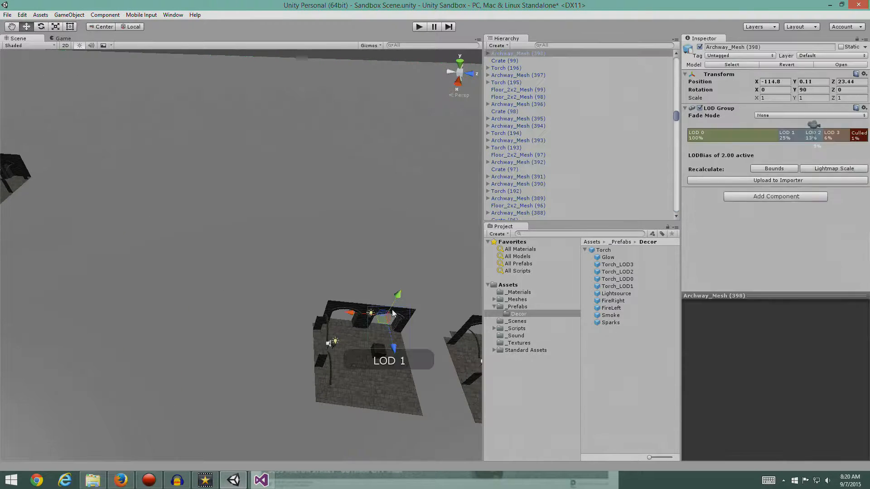
{"action": "middle_click_drag", "start_coordinate": [425, 239], "coordinate": [208, 177]}
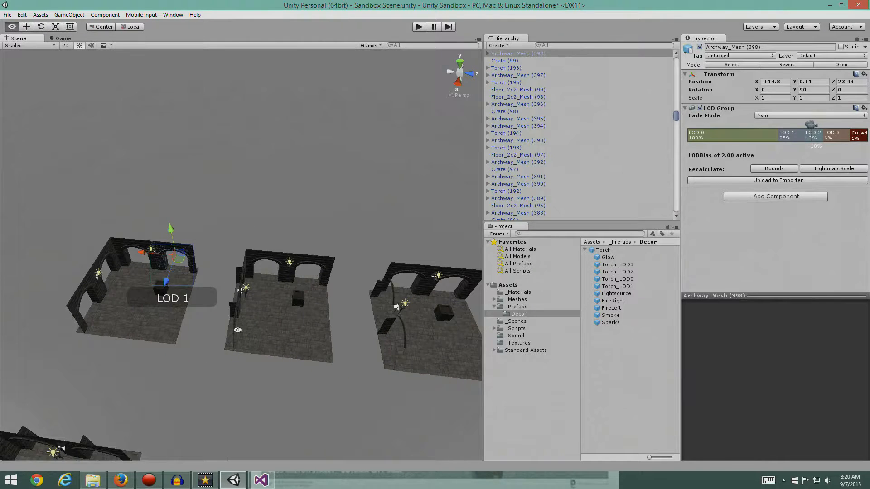
{"action": "left_click", "coordinate": [301, 297]}
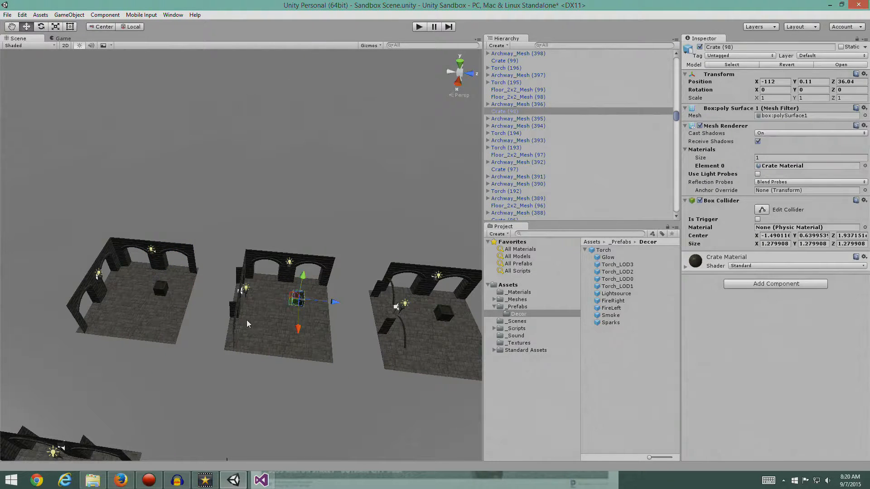
{"action": "left_click", "coordinate": [289, 265]}
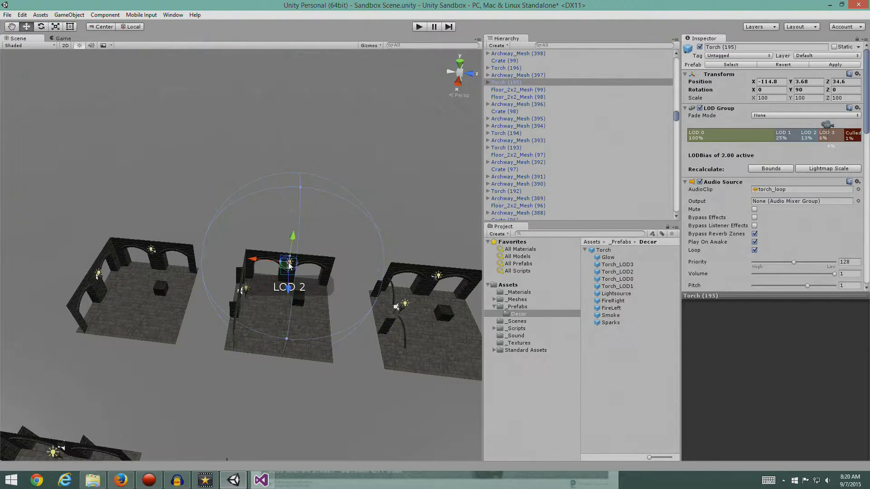
{"action": "scroll", "coordinate": [341, 273], "scroll_direction": "down", "scroll_amount": 10}
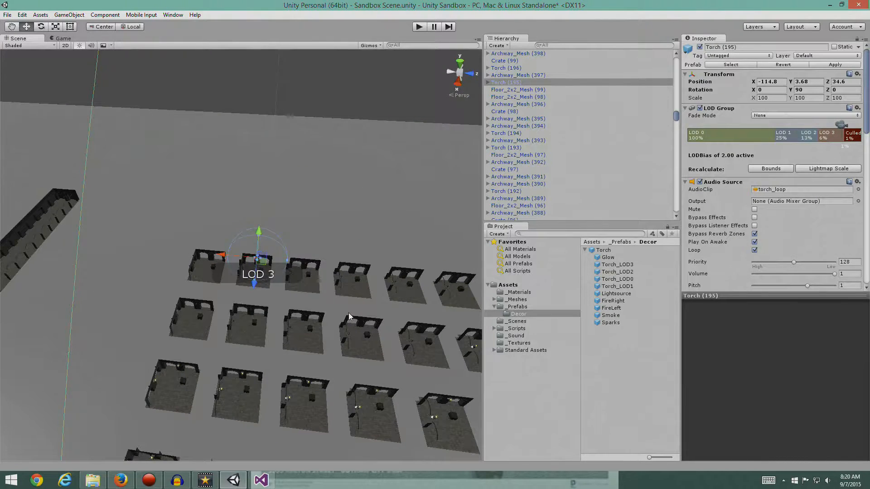
Step: Bring the corridor and the room grid into view together and save the scene
{"action": "right_click_drag", "start_coordinate": [176, 283], "coordinate": [304, 326]}
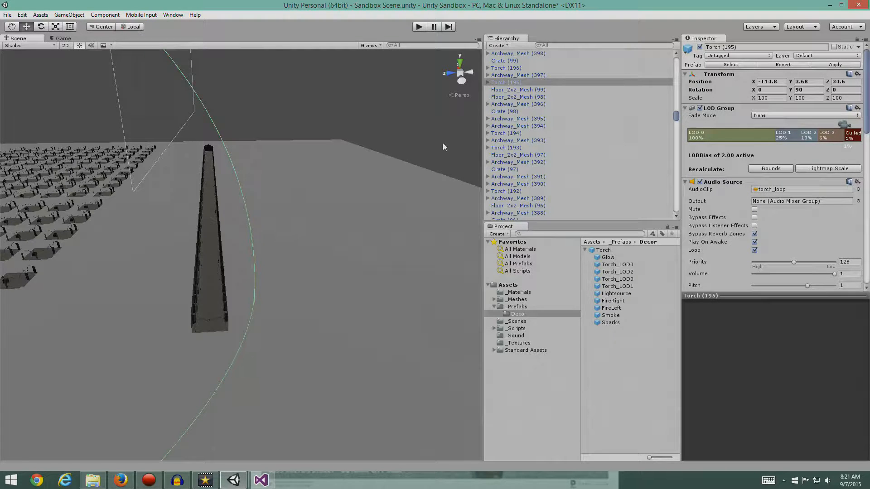
{"action": "middle_click_drag", "start_coordinate": [372, 222], "coordinate": [445, 280], "text": "alt"}
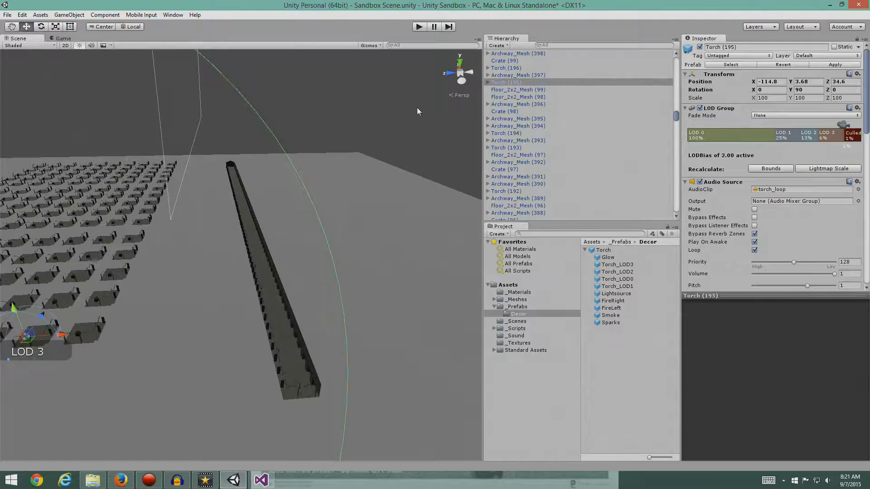
{"action": "left_click", "coordinate": [6, 15]}
{"action": "left_click", "coordinate": [21, 48]}
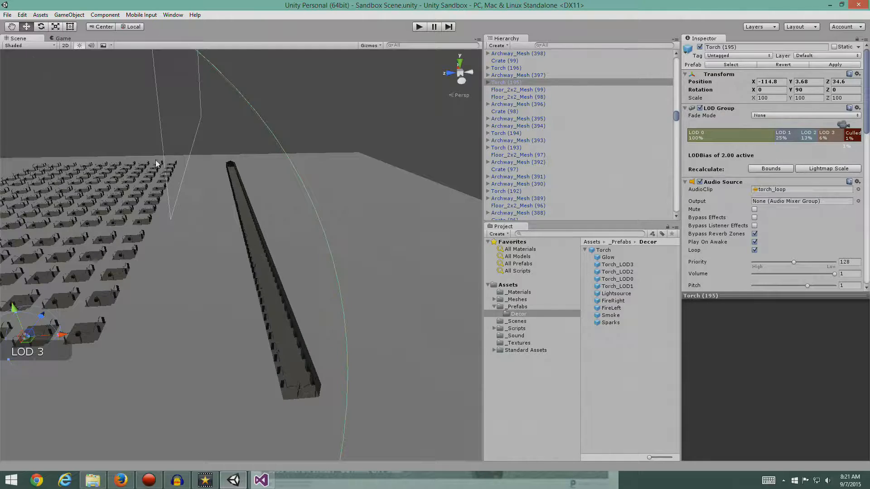
Step: Inspect the Working Light and the large Floor object from above, then clear the selection
{"action": "scroll", "coordinate": [259, 288], "scroll_direction": "down", "scroll_amount": 4}
{"action": "middle_click_drag", "start_coordinate": [331, 199], "coordinate": [373, 296]}
{"action": "left_click_drag", "start_coordinate": [292, 242], "coordinate": [299, 388], "text": "alt"}
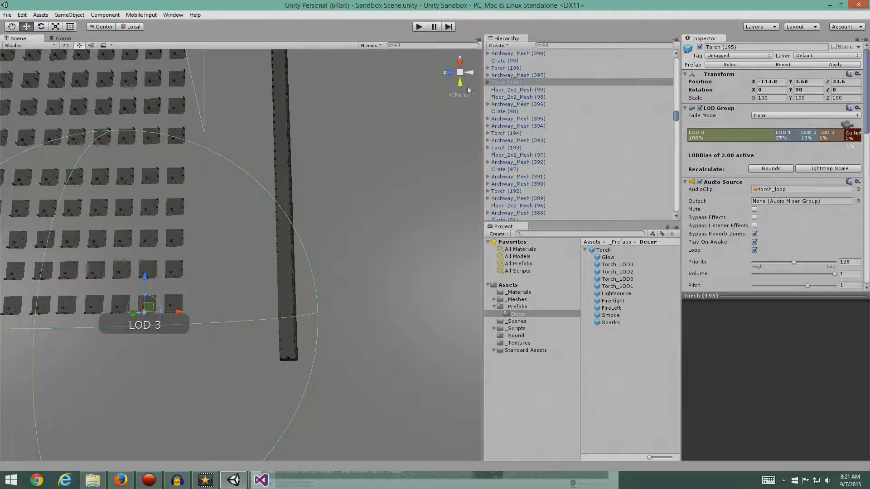
{"action": "left_click_drag", "start_coordinate": [676, 117], "coordinate": [643, 57]}
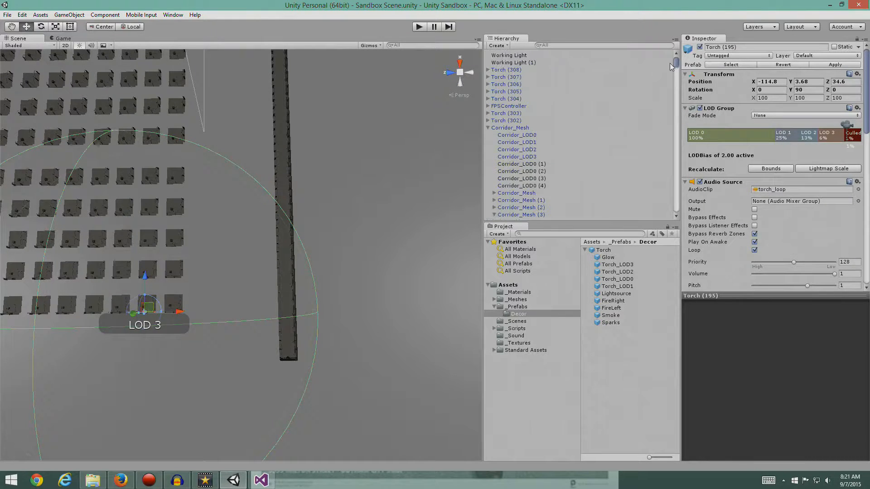
{"action": "left_click", "coordinate": [509, 55]}
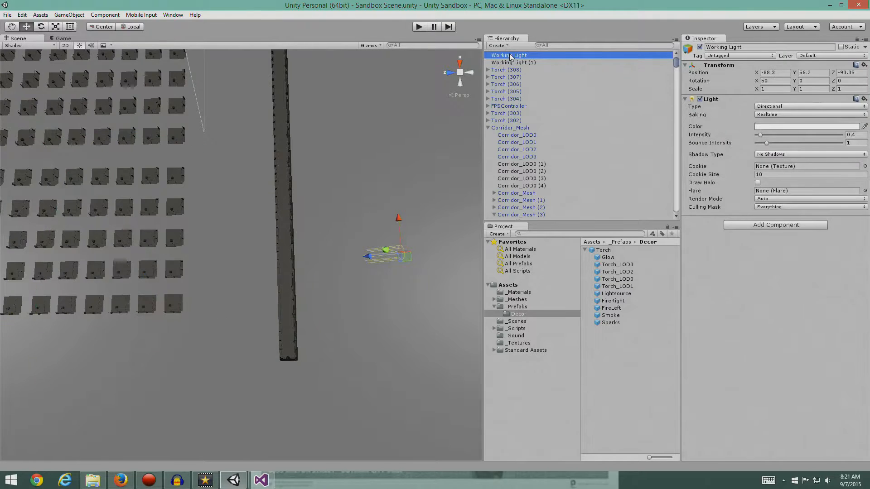
{"action": "left_click", "coordinate": [395, 311]}
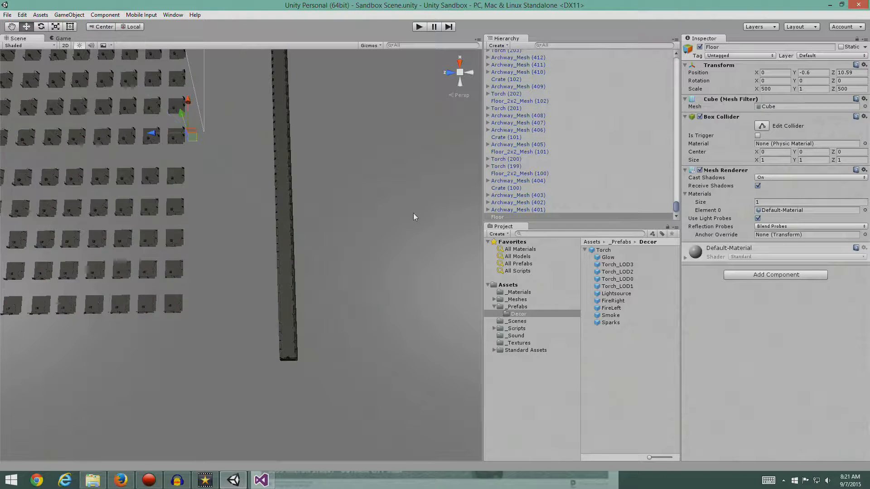
{"action": "scroll", "coordinate": [403, 213], "scroll_direction": "down", "scroll_amount": 6}
{"action": "left_click", "coordinate": [395, 222]}
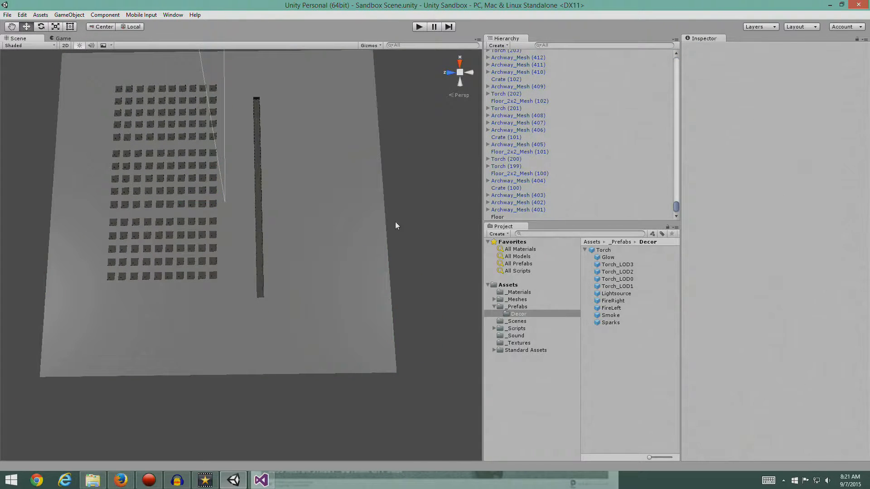
Step: Select the Canvas under _UIComponents through its outline in the scene and deactivate it
{"action": "left_click_drag", "start_coordinate": [388, 237], "coordinate": [339, 200], "text": "alt"}
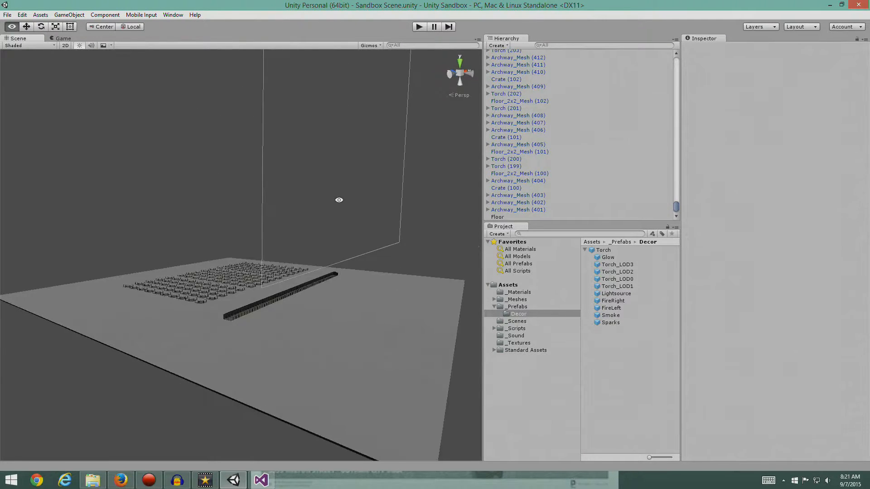
{"action": "left_click", "coordinate": [342, 184]}
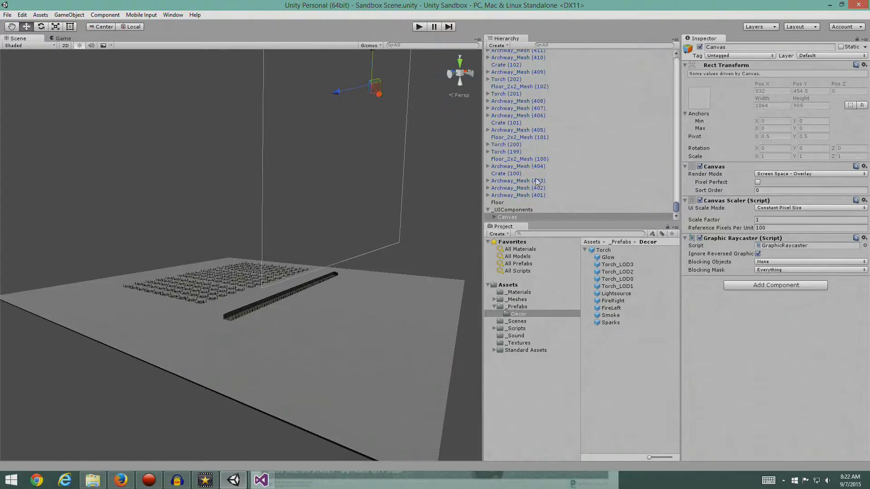
{"action": "left_click", "coordinate": [700, 47]}
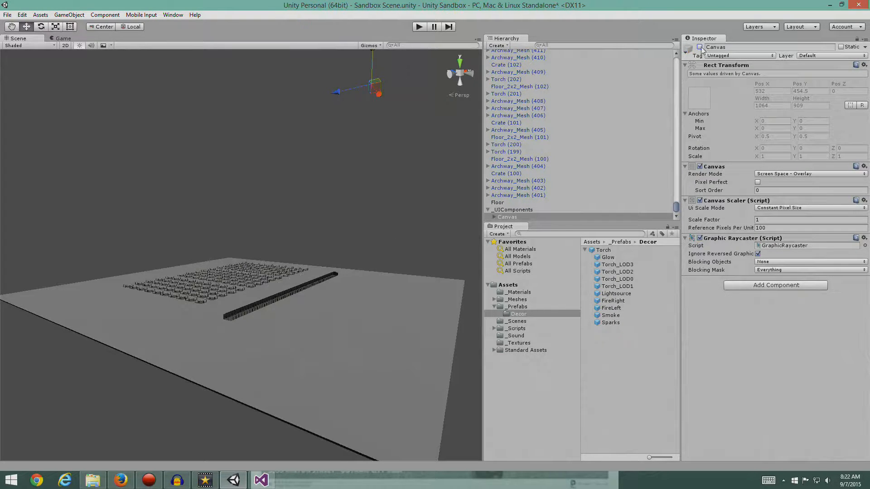
Step: Set the scene view to a top-down isometric projection that frames the entire floor with the room grid and corridor
{"action": "left_click_drag", "start_coordinate": [93, 278], "coordinate": [208, 428], "text": "alt"}
{"action": "left_click_drag", "start_coordinate": [272, 378], "coordinate": [280, 453], "text": "alt"}
{"action": "scroll", "coordinate": [297, 417], "scroll_direction": "up", "scroll_amount": 3}
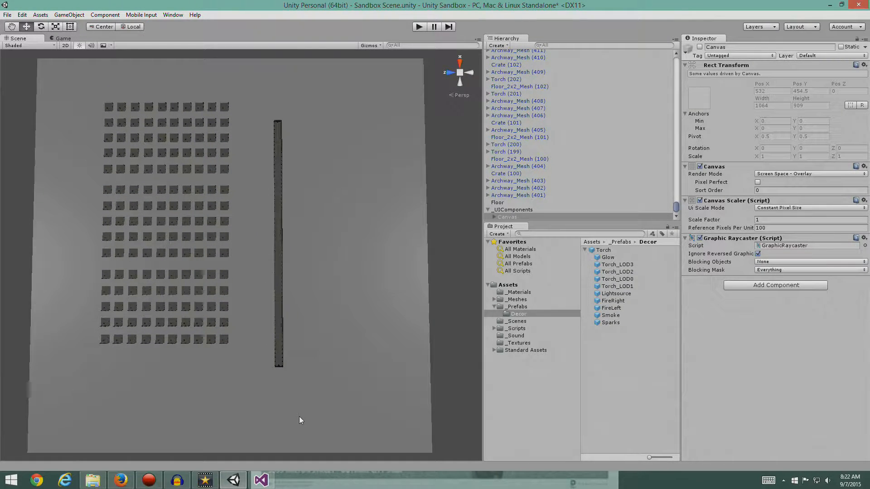
{"action": "left_click_drag", "start_coordinate": [301, 419], "coordinate": [333, 396], "text": "alt"}
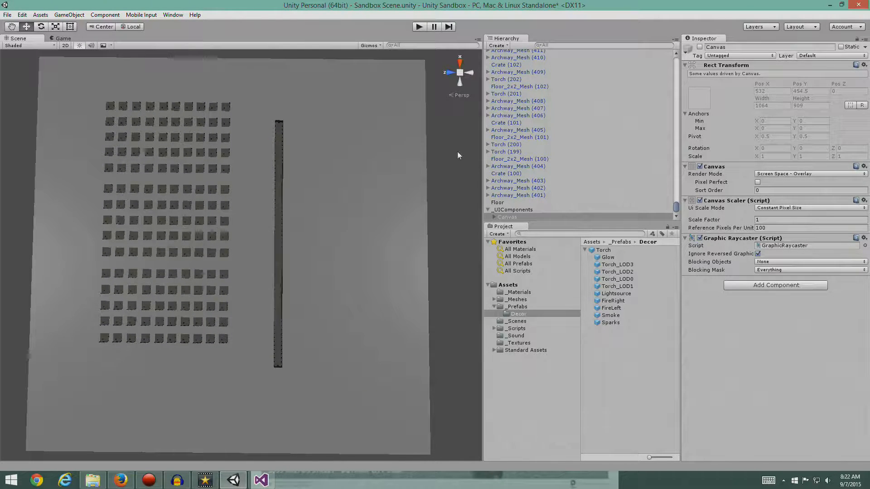
{"action": "left_click", "coordinate": [459, 96]}
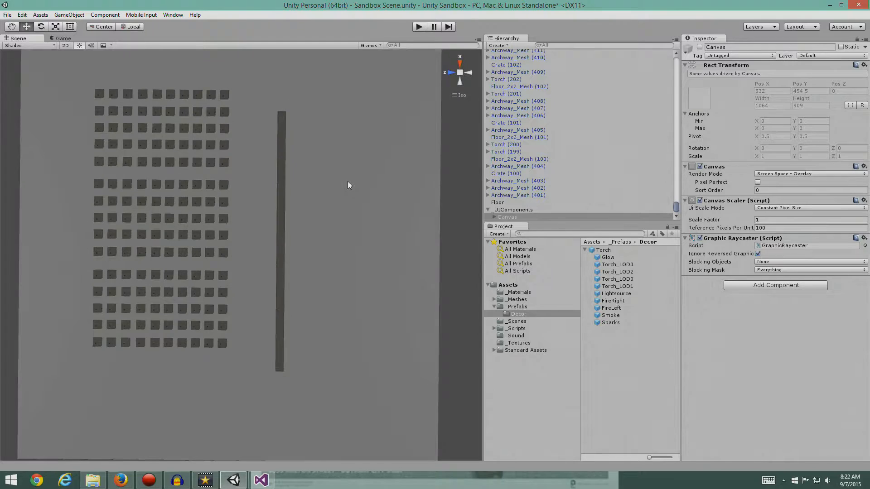
{"action": "left_click_drag", "start_coordinate": [348, 185], "coordinate": [352, 209], "text": "alt"}
{"action": "middle_click_drag", "start_coordinate": [337, 205], "coordinate": [337, 208]}
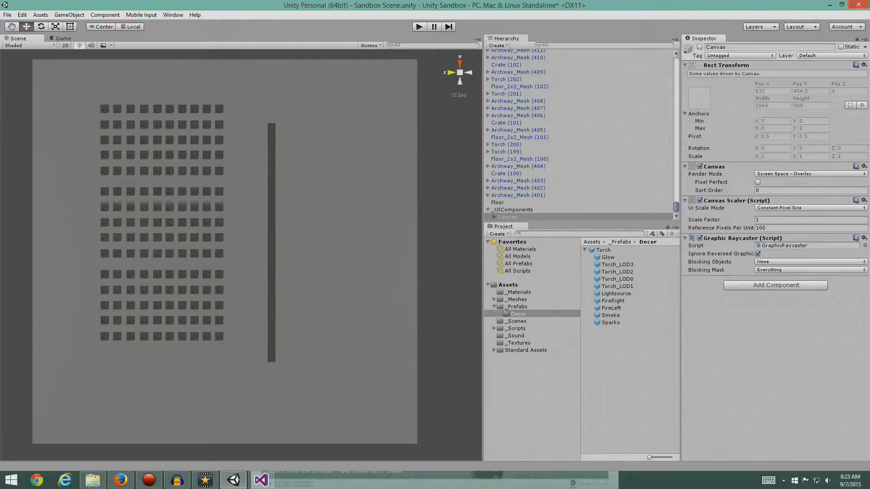
Step: Minimise Unity and launch Photoshop from the desktop
{"action": "left_click", "coordinate": [830, 4]}
{"action": "left_click", "coordinate": [831, 5]}
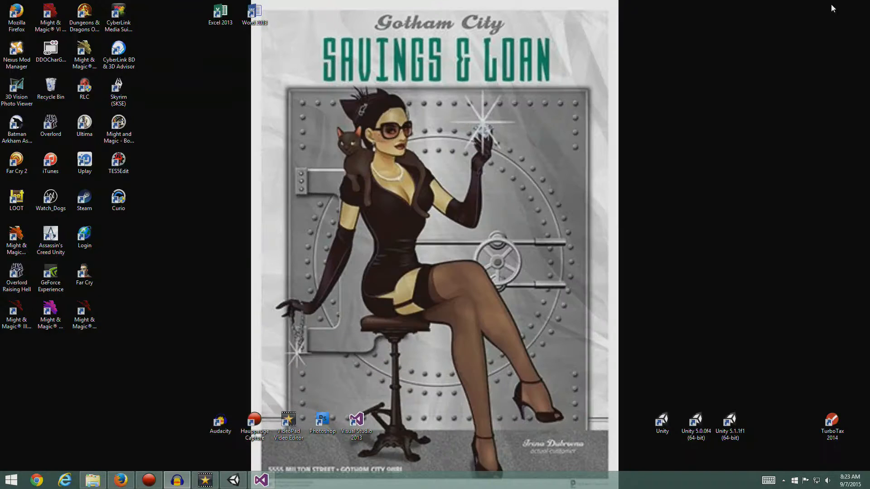
{"action": "double_click", "coordinate": [322, 422]}
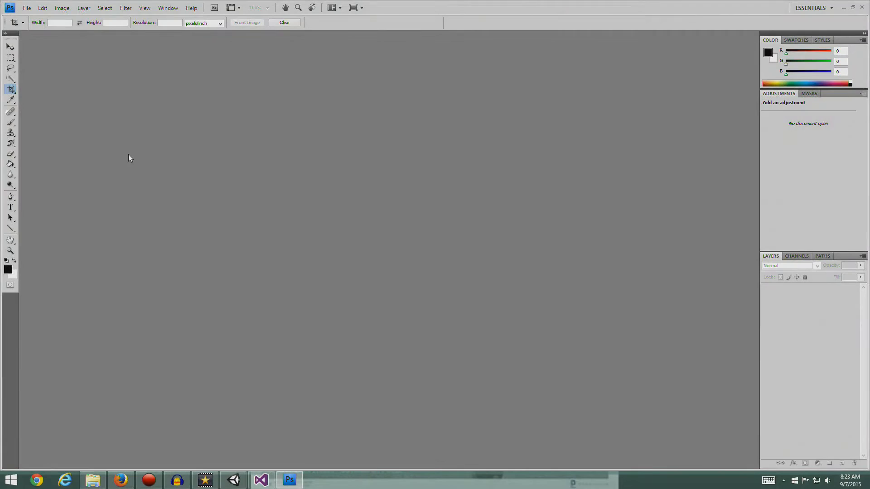
Step: Create a new 3200 × 1080 pixel document from the Clipboard preset and paste the captured screenshot into it
{"action": "left_click", "coordinate": [26, 9]}
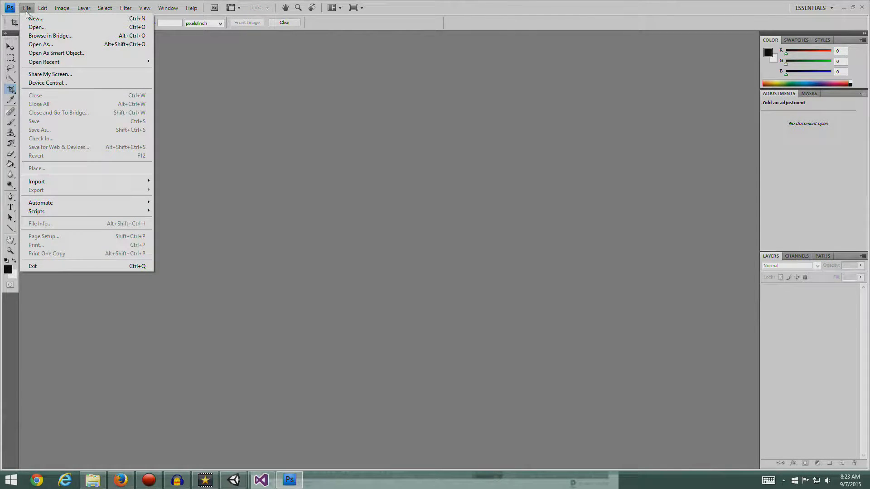
{"action": "left_click", "coordinate": [36, 19]}
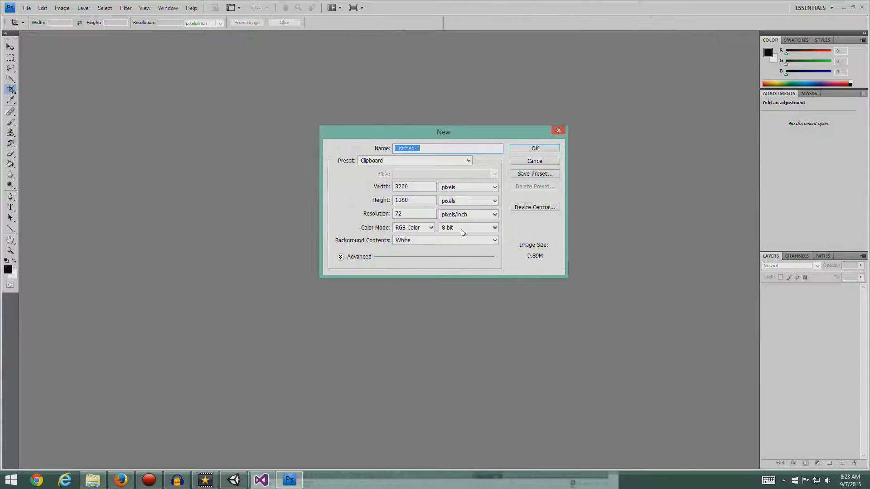
{"action": "left_click", "coordinate": [545, 151]}
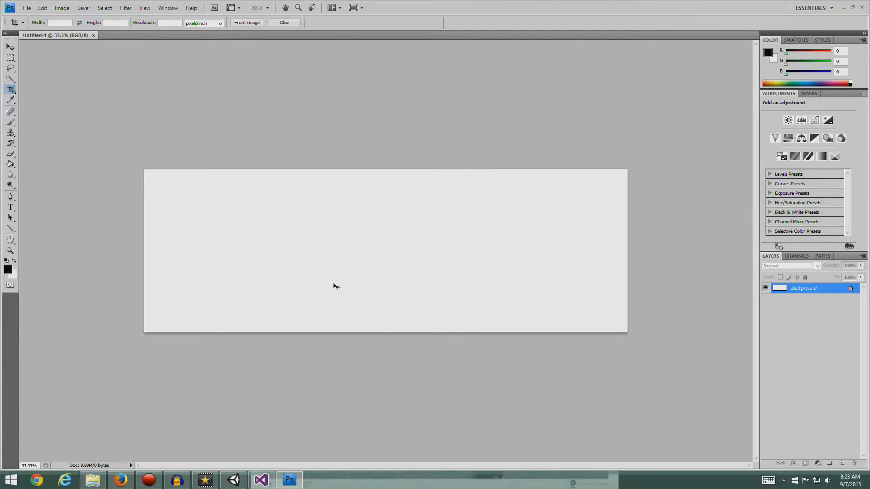
{"action": "key", "text": "ctrl+v"}
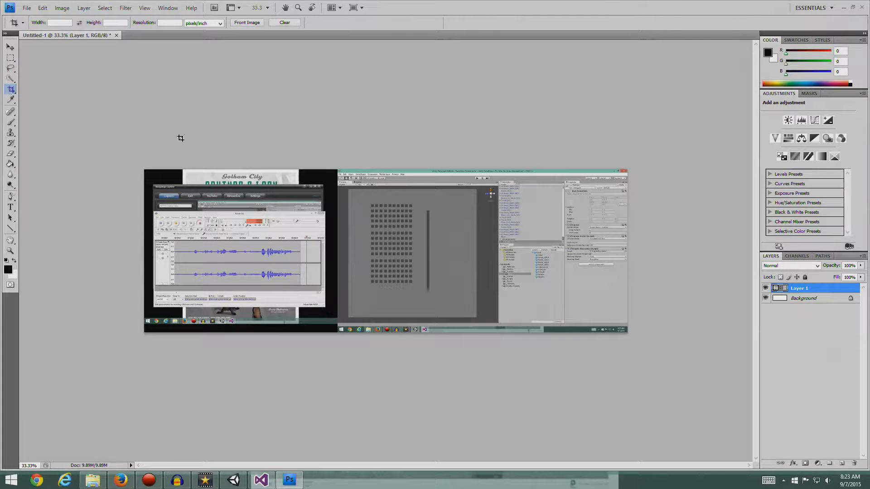
Step: Crop the pasted screenshot to the square floor area that contains the room grid and the corridor
{"action": "left_click", "coordinate": [11, 89]}
{"action": "left_click", "coordinate": [11, 90]}
{"action": "left_click_drag", "start_coordinate": [317, 156], "coordinate": [493, 349]}
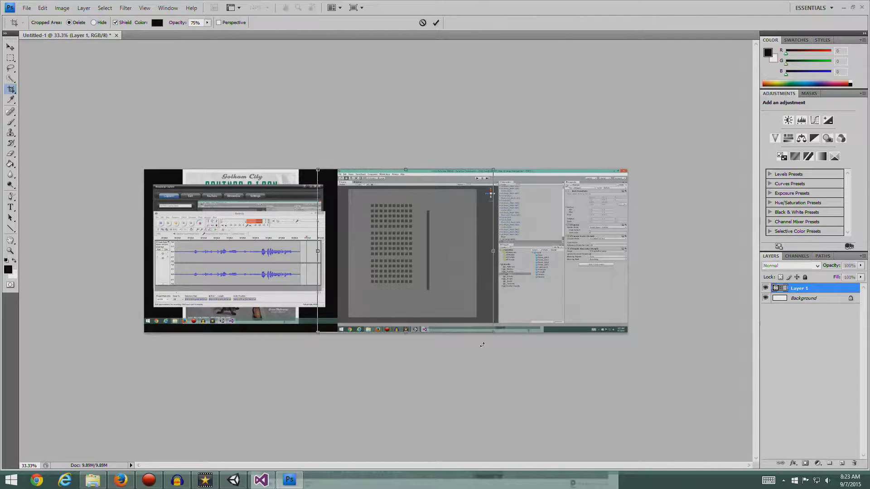
{"action": "left_click_drag", "start_coordinate": [315, 251], "coordinate": [348, 251]}
{"action": "left_click_drag", "start_coordinate": [492, 252], "coordinate": [477, 253]}
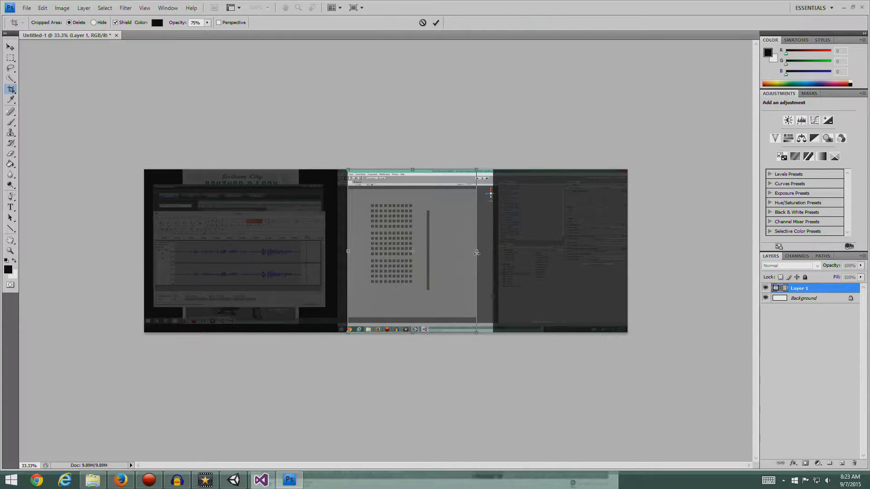
{"action": "left_click_drag", "start_coordinate": [412, 170], "coordinate": [413, 190]}
{"action": "left_click_drag", "start_coordinate": [412, 333], "coordinate": [414, 319]}
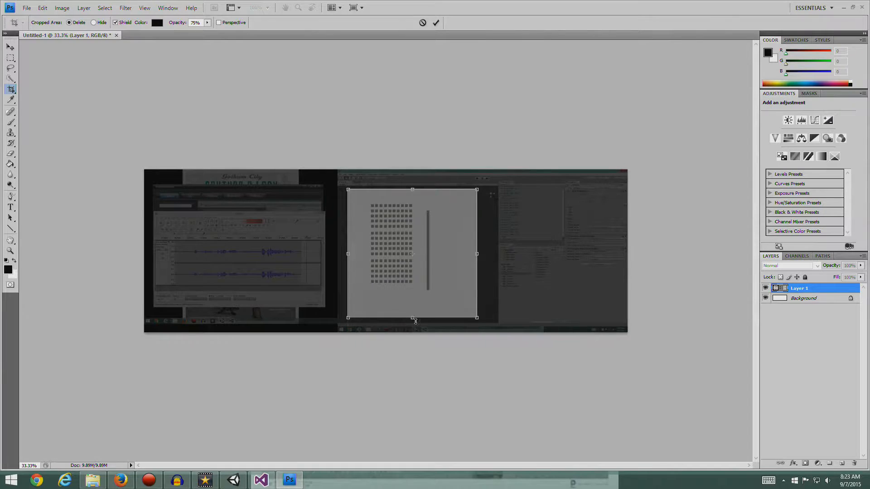
{"action": "double_click", "coordinate": [454, 267]}
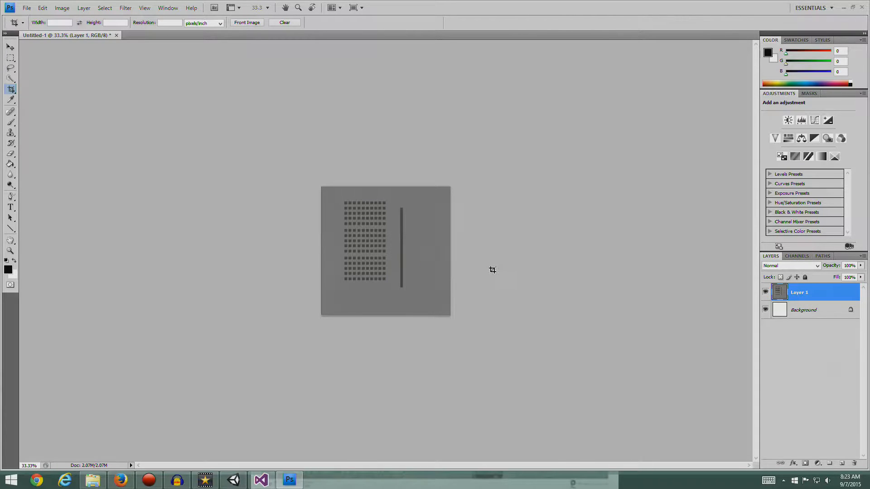
Step: View the image at 100% and apply a second crop around the whole floor square
{"action": "left_click", "coordinate": [267, 8]}
{"action": "left_click", "coordinate": [267, 38]}
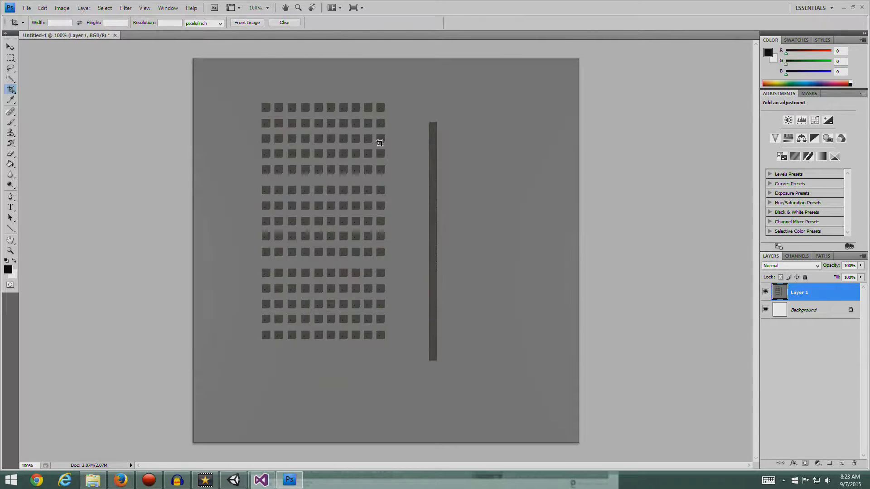
{"action": "left_click_drag", "start_coordinate": [195, 63], "coordinate": [650, 465]}
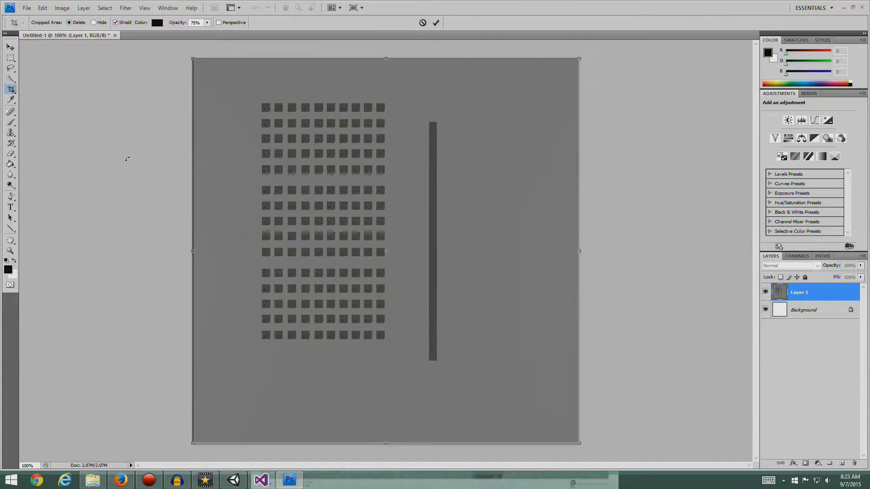
{"action": "left_click", "coordinate": [436, 22]}
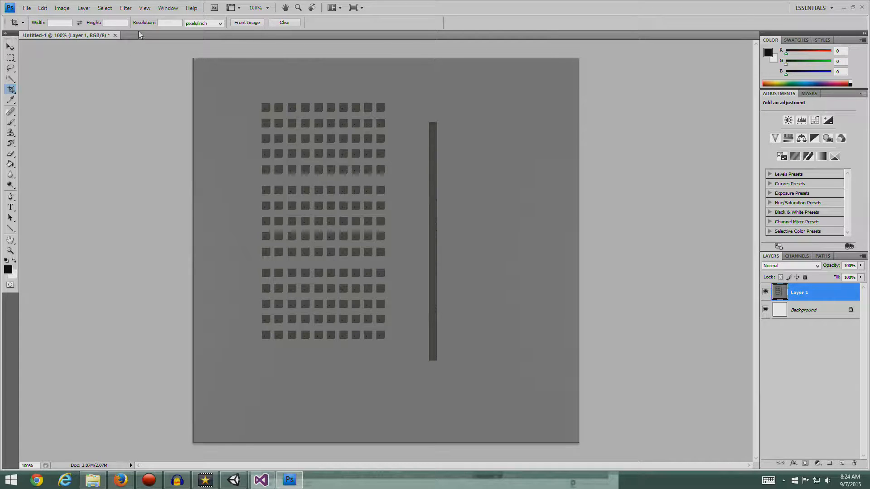
Step: Apply the Find Edges stylize filter to Layer 1 to turn the layout into outlines
{"action": "left_click", "coordinate": [125, 7]}
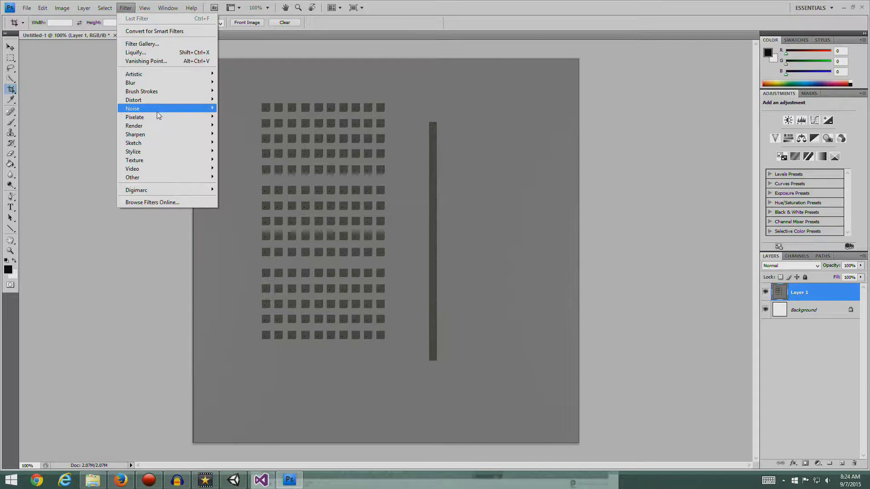
{"action": "mouse_move", "coordinate": [158, 135]}
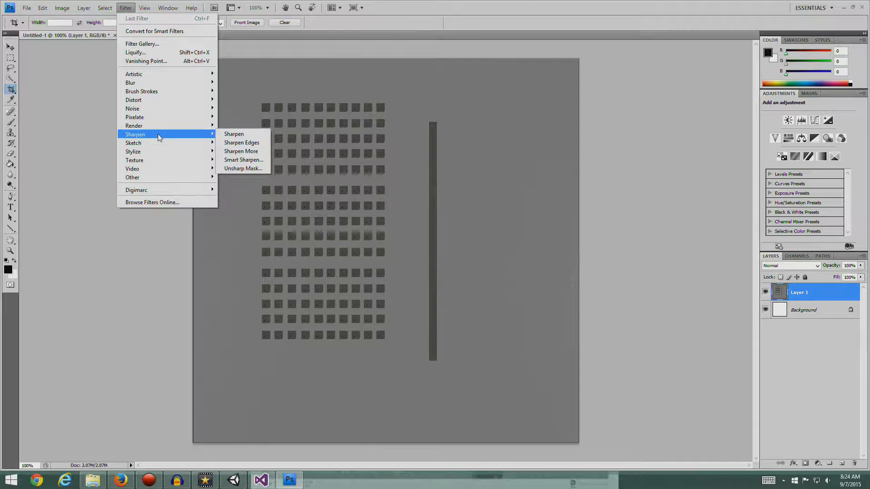
{"action": "mouse_move", "coordinate": [155, 151]}
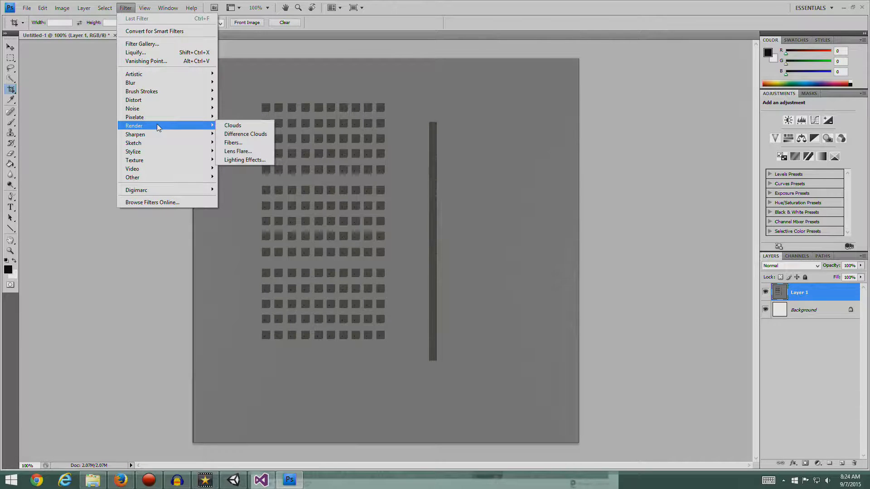
{"action": "mouse_move", "coordinate": [170, 74]}
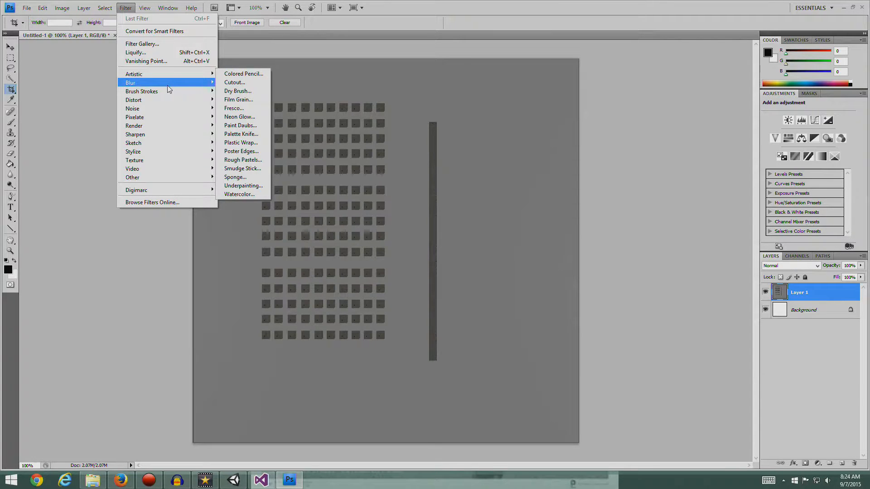
{"action": "mouse_move", "coordinate": [166, 93]}
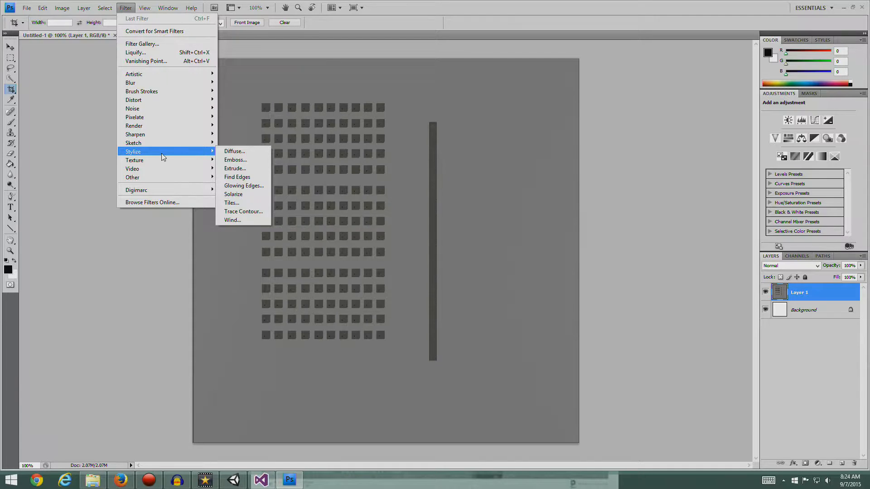
{"action": "left_click", "coordinate": [237, 178]}
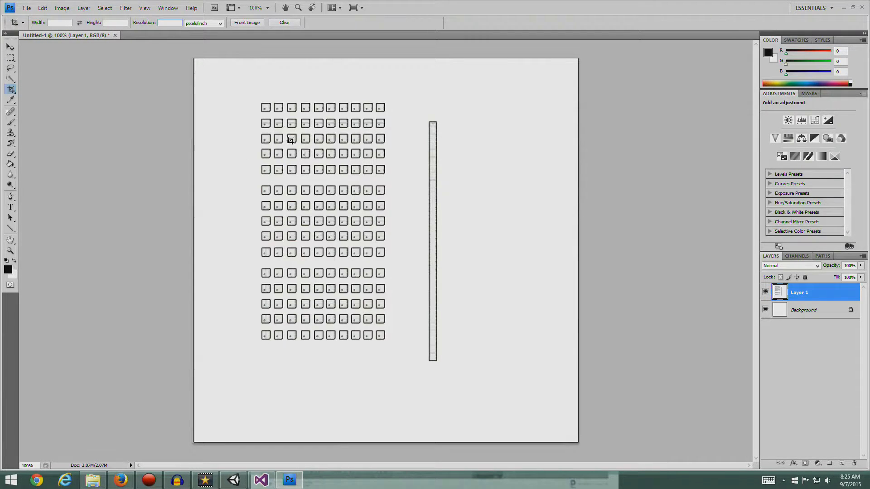
Step: Apply the Sharpen More filter and the Photocopy sketch filter with Detail 7 and Darkness 8 to the outlined layout
{"action": "left_click", "coordinate": [125, 8]}
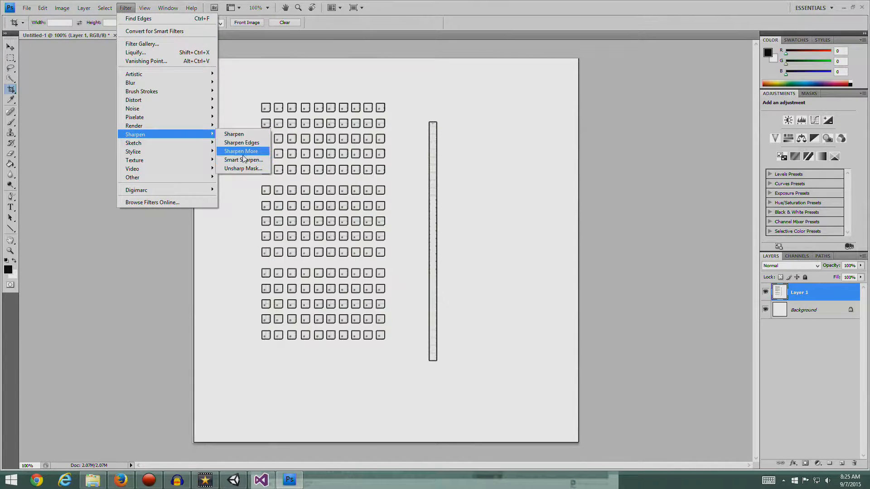
{"action": "left_click", "coordinate": [248, 151]}
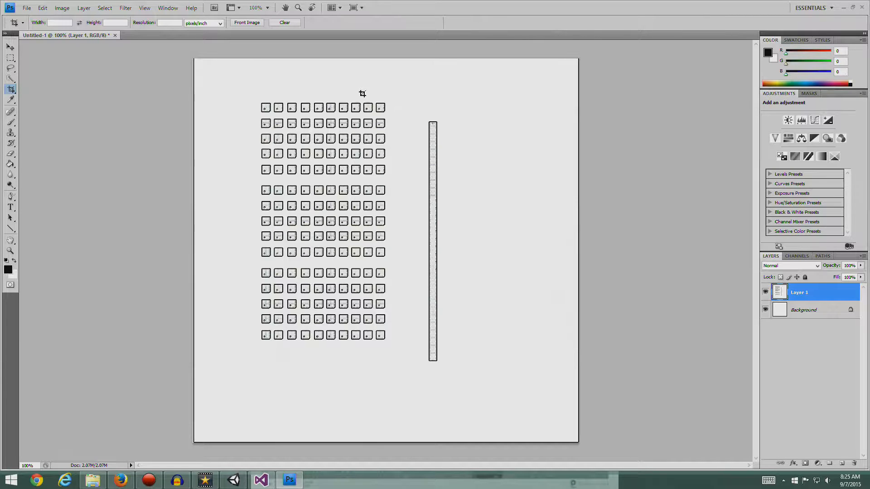
{"action": "left_click", "coordinate": [128, 10]}
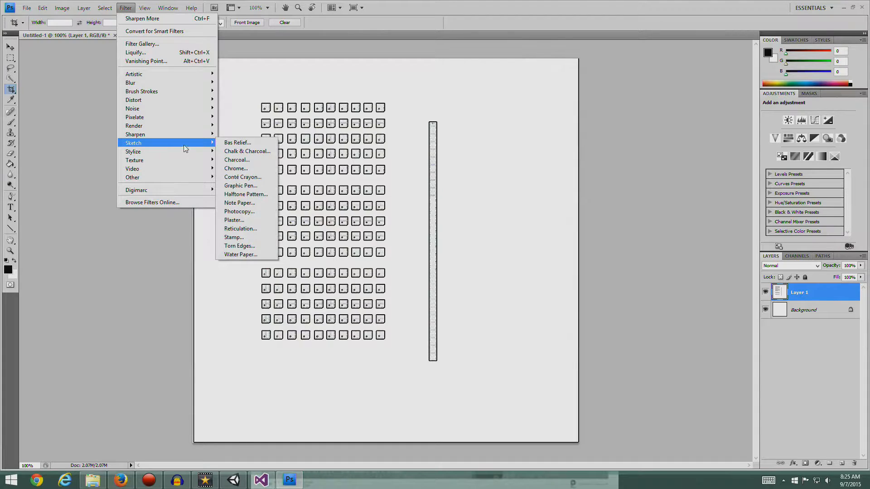
{"action": "left_click", "coordinate": [241, 211]}
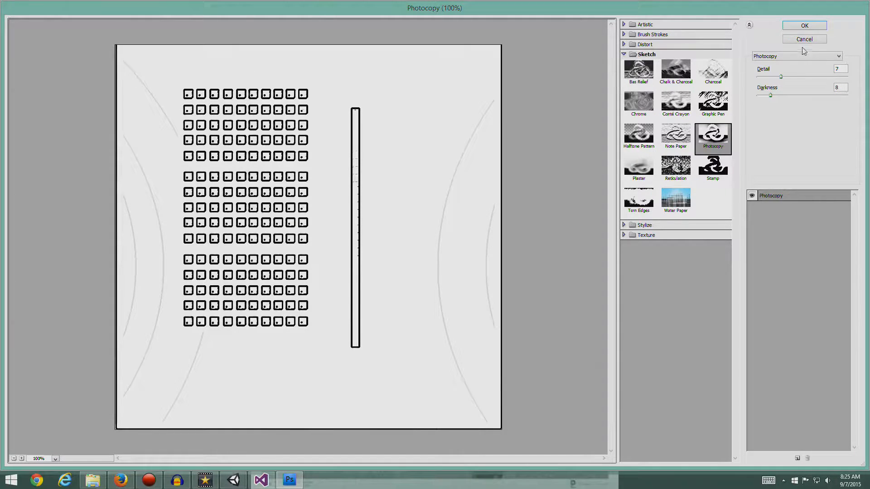
{"action": "left_click", "coordinate": [815, 28]}
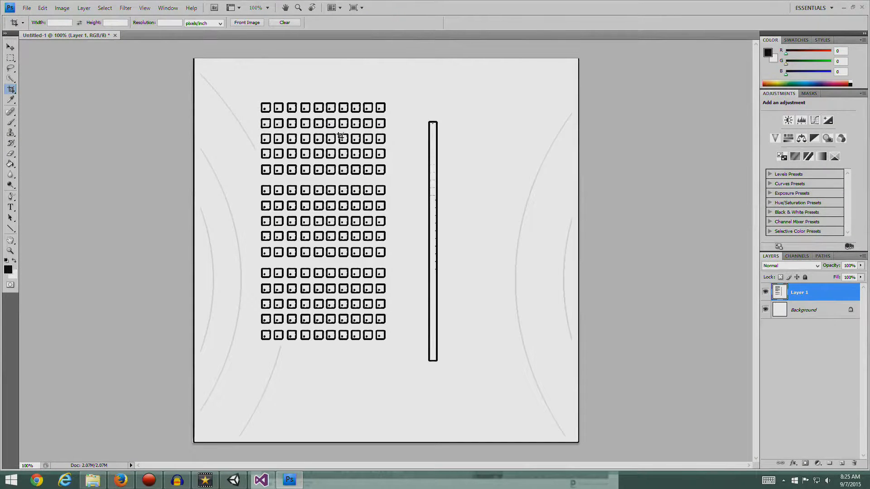
Step: Apply the Poster Edges artistic filter with Edge Thickness 2, Edge Intensity 1 and Posterization 2
{"action": "left_click", "coordinate": [125, 9]}
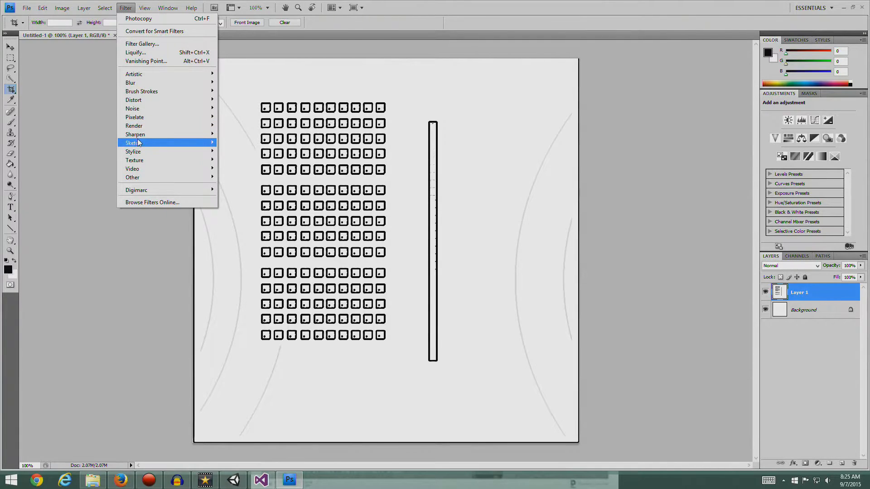
{"action": "mouse_move", "coordinate": [137, 145]}
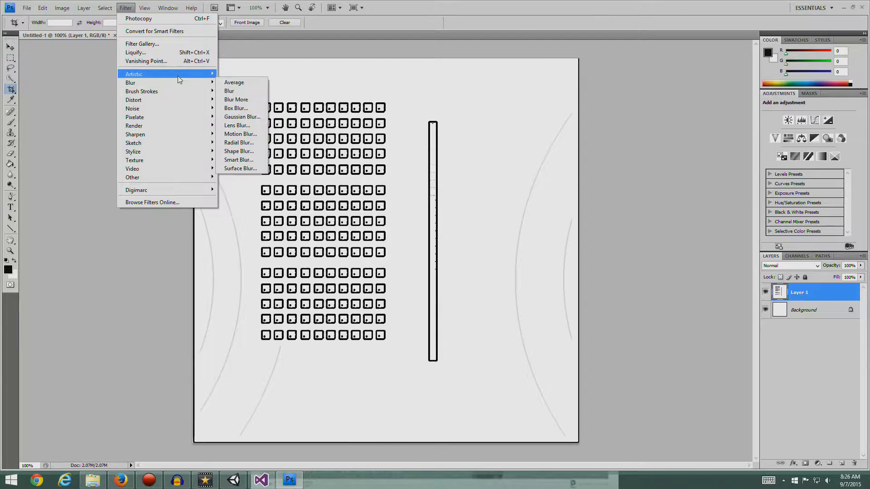
{"action": "mouse_move", "coordinate": [177, 76]}
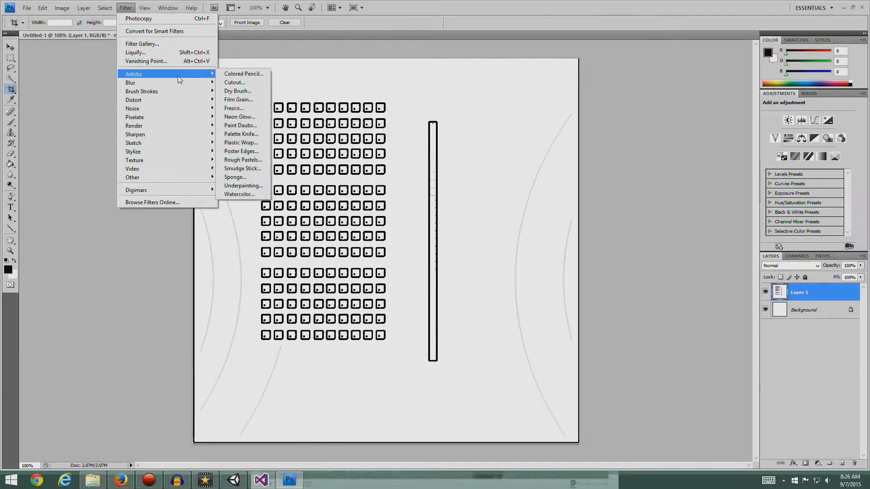
{"action": "left_click", "coordinate": [239, 152]}
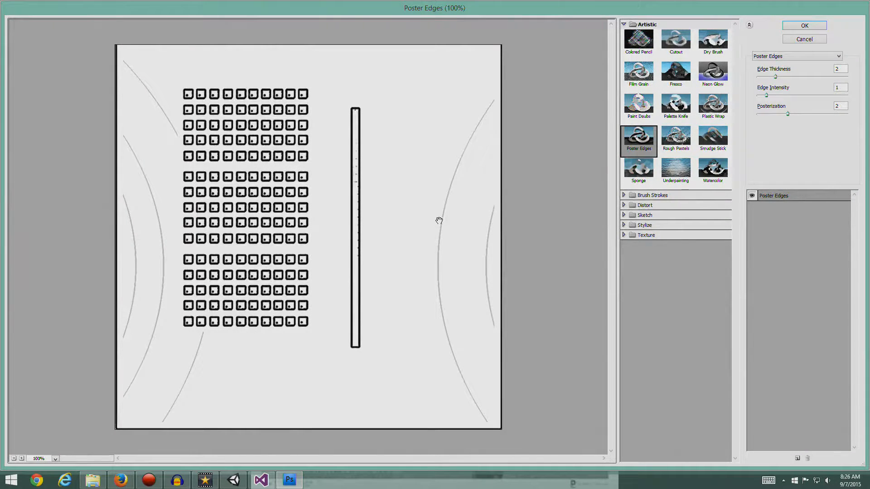
{"action": "left_click", "coordinate": [805, 27]}
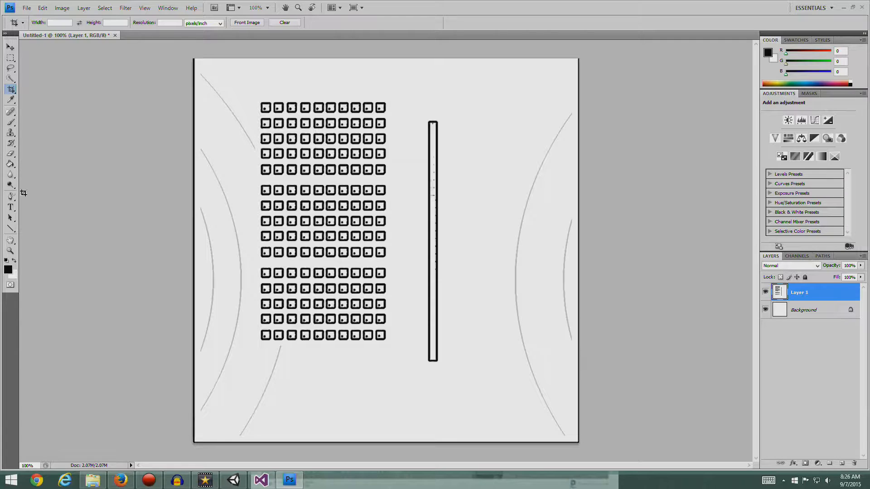
Step: Erase the stray curved lines on both sides of the layout and the dark border around the image
{"action": "left_click", "coordinate": [11, 155]}
{"action": "mouse_move", "coordinate": [202, 77]}
{"action": "left_mouse_down"}
{"action": "mouse_move", "coordinate": [245, 146]}
{"action": "mouse_move", "coordinate": [203, 151]}
{"action": "mouse_move", "coordinate": [229, 215]}
{"action": "mouse_move", "coordinate": [237, 299]}
{"action": "mouse_move", "coordinate": [229, 363]}
{"action": "mouse_move", "coordinate": [198, 416]}
{"action": "mouse_move", "coordinate": [194, 344]}
{"action": "mouse_move", "coordinate": [212, 322]}
{"action": "mouse_move", "coordinate": [196, 206]}
{"action": "mouse_move", "coordinate": [194, 340]}
{"action": "mouse_move", "coordinate": [189, 267]}
{"action": "left_mouse_up"}
{"action": "mouse_move", "coordinate": [278, 352]}
{"action": "left_mouse_down"}
{"action": "mouse_move", "coordinate": [240, 431]}
{"action": "mouse_move", "coordinate": [203, 424]}
{"action": "mouse_move", "coordinate": [214, 443]}
{"action": "mouse_move", "coordinate": [342, 431]}
{"action": "mouse_move", "coordinate": [315, 444]}
{"action": "mouse_move", "coordinate": [589, 441]}
{"action": "mouse_move", "coordinate": [565, 431]}
{"action": "mouse_move", "coordinate": [520, 312]}
{"action": "mouse_move", "coordinate": [534, 164]}
{"action": "mouse_move", "coordinate": [575, 93]}
{"action": "mouse_move", "coordinate": [580, 50]}
{"action": "mouse_move", "coordinate": [583, 361]}
{"action": "mouse_move", "coordinate": [573, 398]}
{"action": "mouse_move", "coordinate": [565, 268]}
{"action": "mouse_move", "coordinate": [579, 206]}
{"action": "left_mouse_up"}
{"action": "mouse_move", "coordinate": [196, 54]}
{"action": "left_mouse_down"}
{"action": "mouse_move", "coordinate": [189, 179]}
{"action": "mouse_move", "coordinate": [199, 186]}
{"action": "left_mouse_up"}
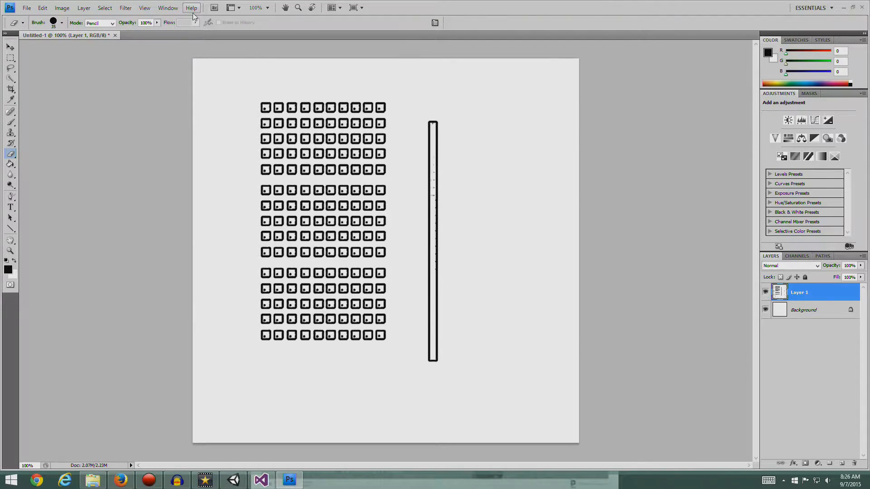
{"action": "left_click", "coordinate": [125, 8]}
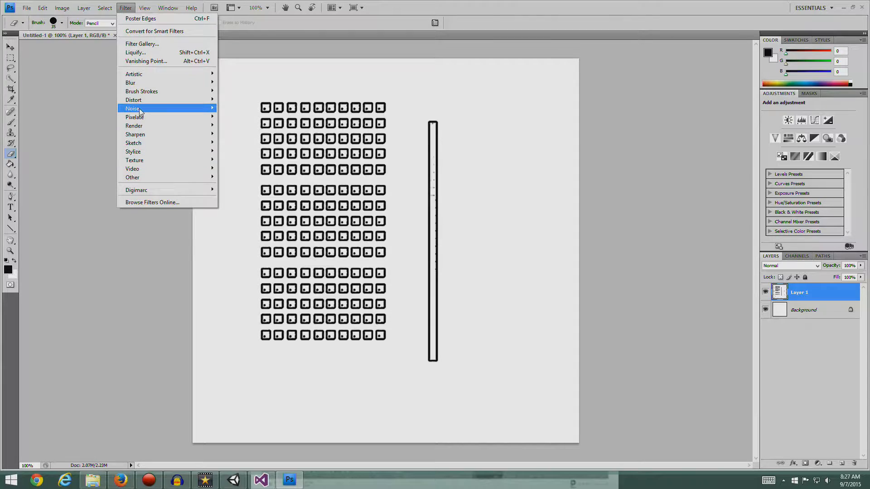
{"action": "left_click", "coordinate": [692, 180]}
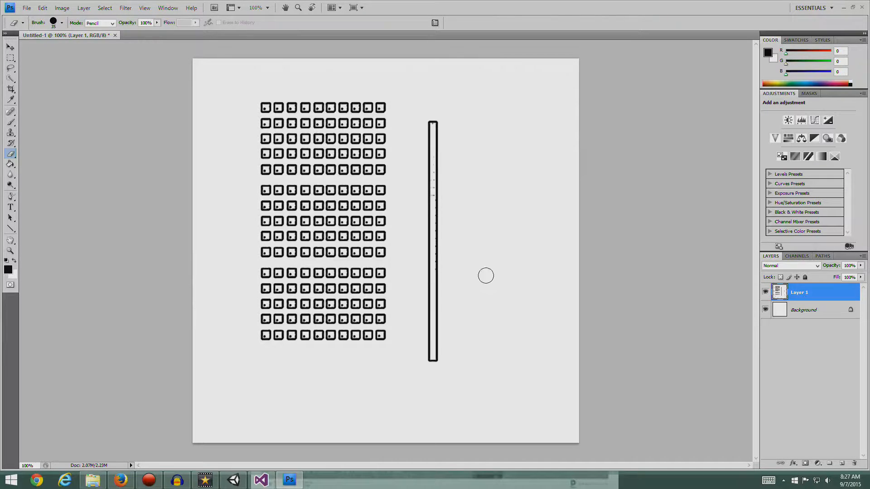
Step: Flatten the image into a single Background layer
{"action": "left_click", "coordinate": [26, 7]}
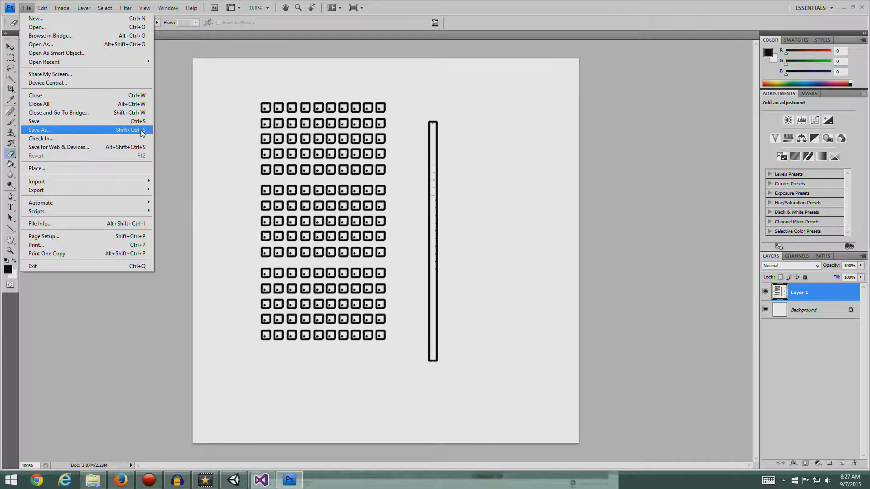
{"action": "left_click", "coordinate": [102, 300]}
{"action": "left_click", "coordinate": [83, 9]}
{"action": "left_click", "coordinate": [95, 299]}
Step: Save the image as the PNG file Sample Map 1 in the Design folder of Dungeon Crawl, without interlacing
{"action": "left_click", "coordinate": [27, 8]}
{"action": "left_click", "coordinate": [47, 131]}
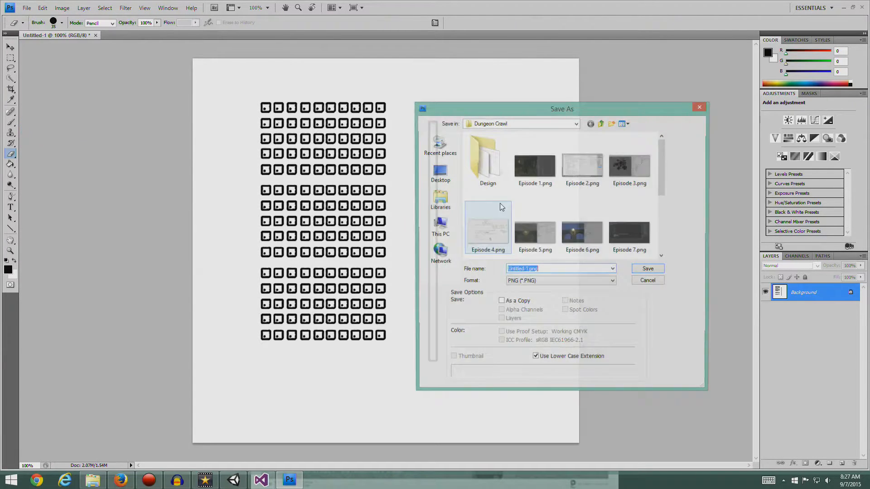
{"action": "left_click", "coordinate": [485, 158]}
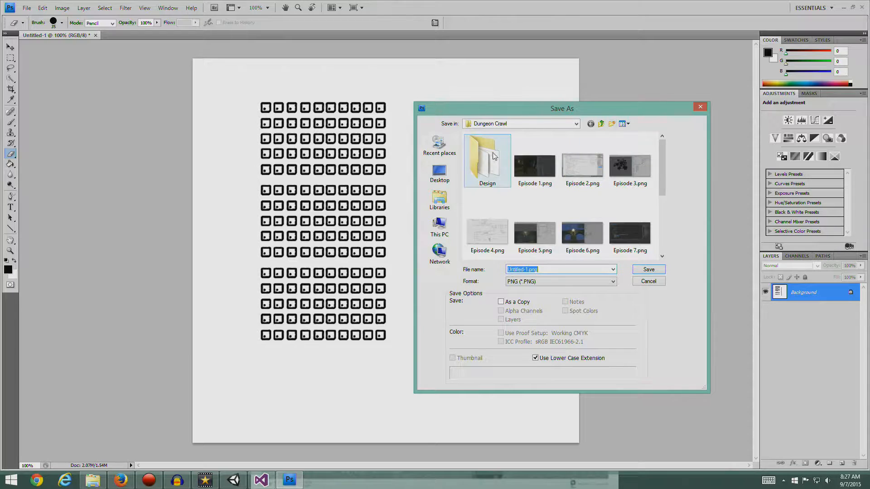
{"action": "double_click", "coordinate": [485, 159]}
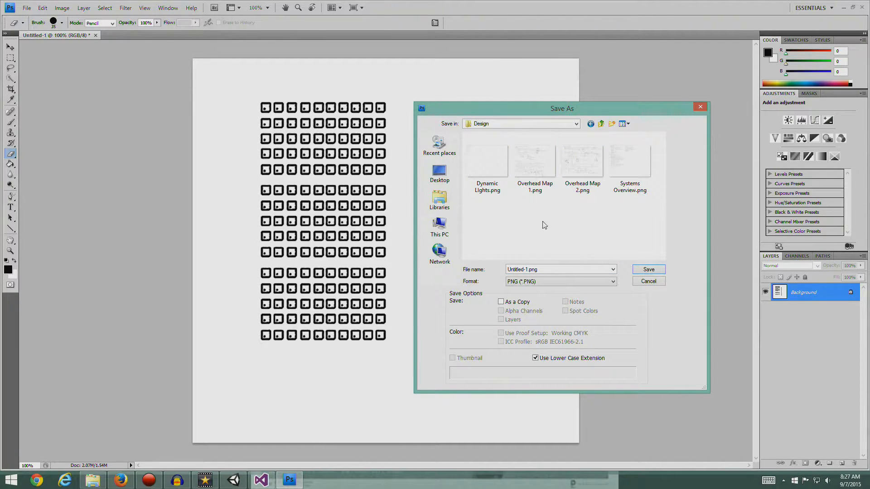
{"action": "double_click", "coordinate": [553, 270]}
{"action": "type", "text": "Sam"}
{"action": "key", "text": "Return"}
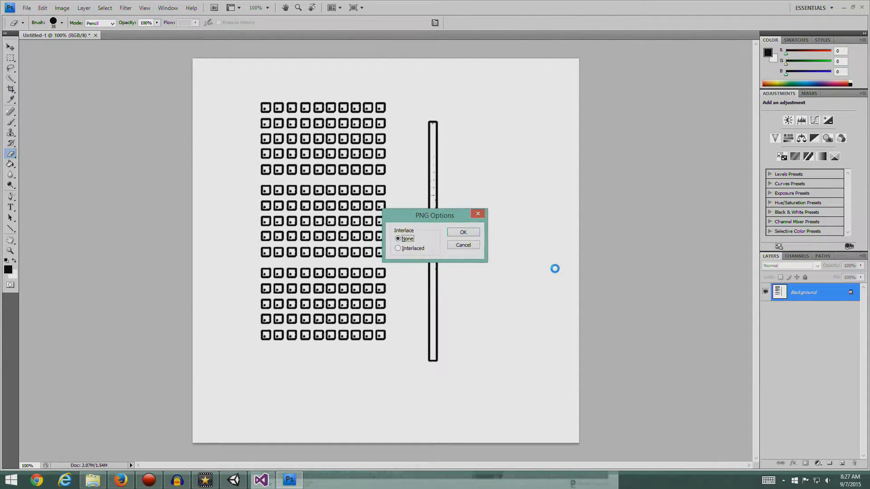
{"action": "key", "text": "Return"}
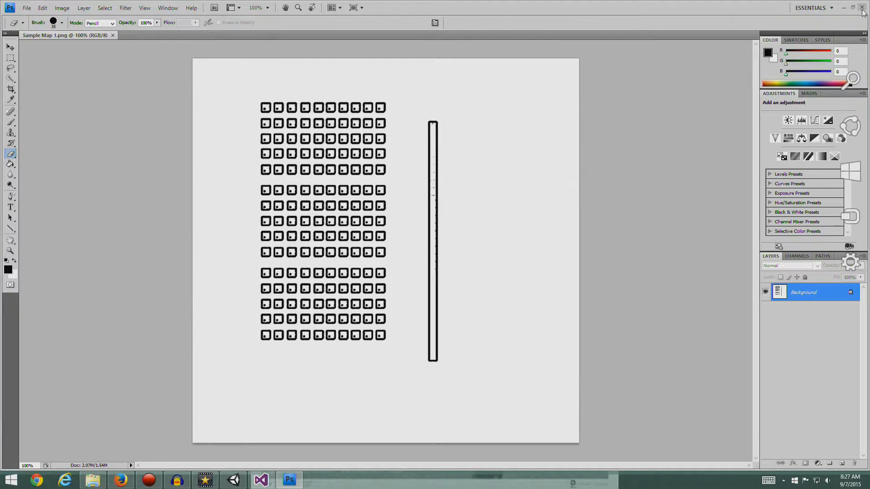
Step: Close Photoshop, return to Unity and switch the scene view from isometric to perspective projection
{"action": "left_click", "coordinate": [862, 8]}
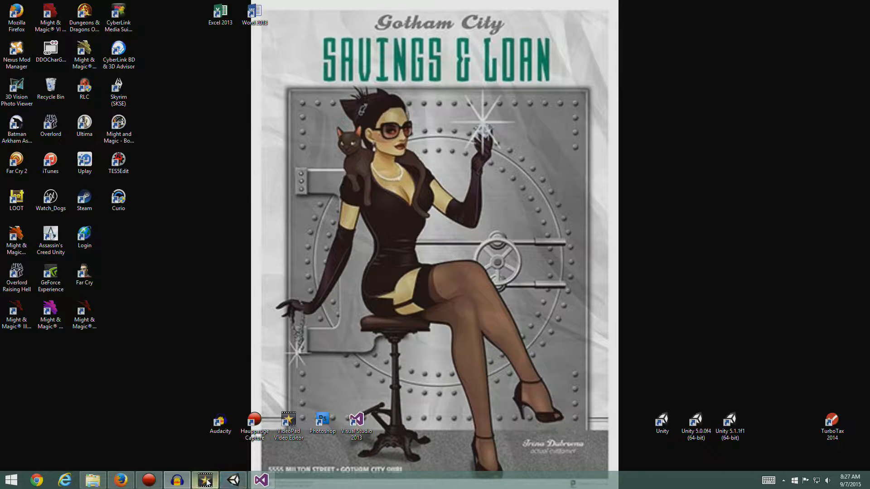
{"action": "left_click", "coordinate": [234, 481]}
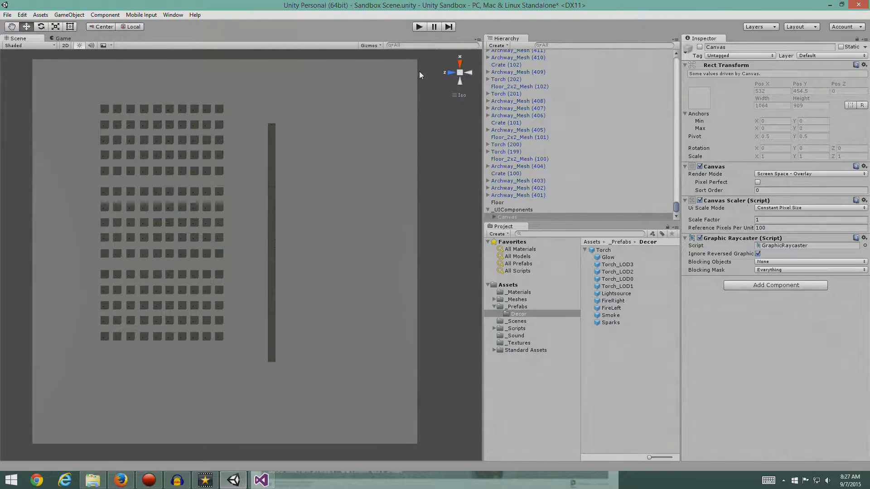
{"action": "left_click", "coordinate": [459, 94]}
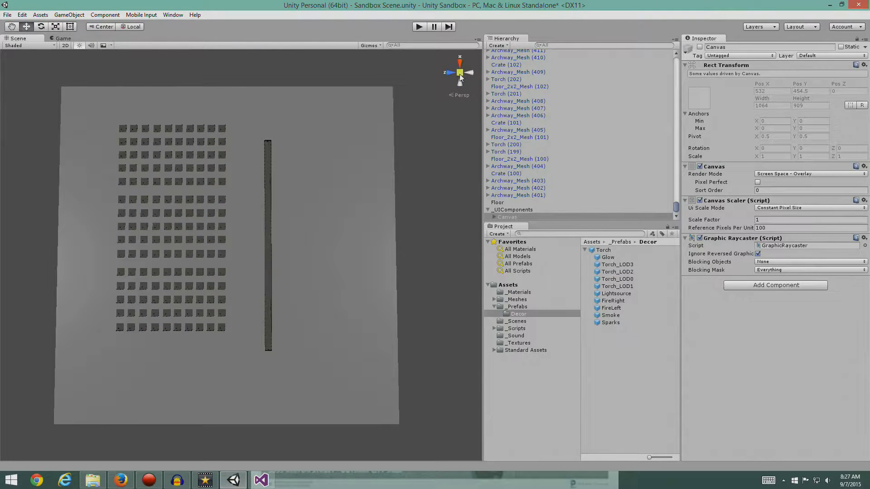
Step: Add a new camera to the scene over the open floor beside the long corridor
{"action": "left_click_drag", "start_coordinate": [235, 349], "coordinate": [281, 292], "text": "alt"}
{"action": "scroll", "coordinate": [281, 292], "scroll_direction": "up", "scroll_amount": 5}
{"action": "left_click_drag", "start_coordinate": [314, 318], "coordinate": [276, 177], "text": "alt"}
{"action": "mouse_move", "coordinate": [325, 277]}
{"action": "left_mouse_down", "text": "alt"}
{"action": "mouse_move", "coordinate": [318, 264]}
{"action": "mouse_move", "coordinate": [317, 274]}
{"action": "left_mouse_up", "text": "alt"}
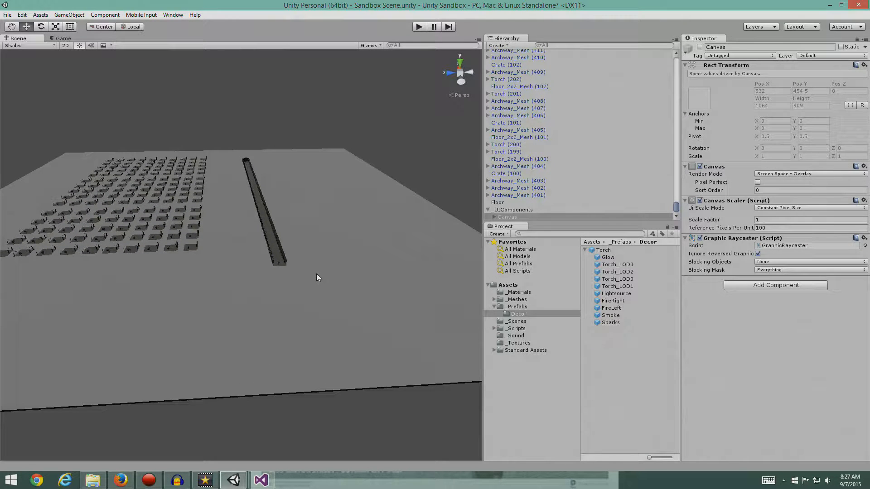
{"action": "left_click_drag", "start_coordinate": [360, 218], "coordinate": [391, 280], "text": "alt"}
{"action": "middle_click_drag", "start_coordinate": [392, 280], "coordinate": [406, 351]}
{"action": "left_click_drag", "start_coordinate": [405, 350], "coordinate": [278, 301], "text": "alt"}
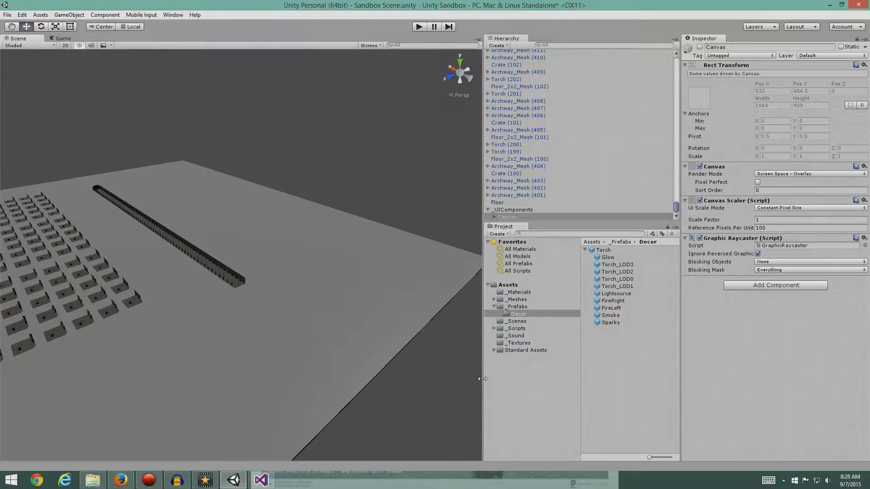
{"action": "left_click_drag", "start_coordinate": [307, 310], "coordinate": [293, 341], "text": "alt"}
{"action": "left_click", "coordinate": [69, 15]}
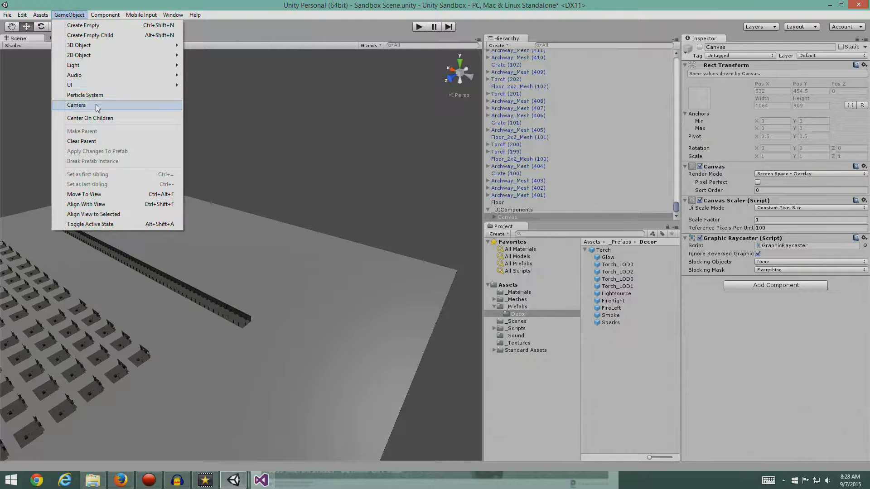
{"action": "left_click", "coordinate": [96, 105]}
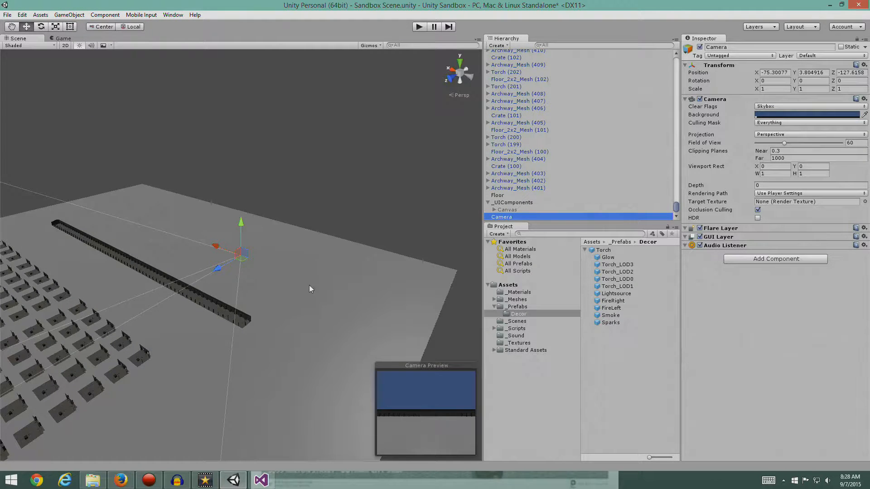
Step: Move the new camera vertically to just above the floor, at Y position 0.29
{"action": "middle_click_drag", "start_coordinate": [309, 284], "coordinate": [355, 329]}
{"action": "left_click_drag", "start_coordinate": [302, 340], "coordinate": [219, 326], "text": "alt"}
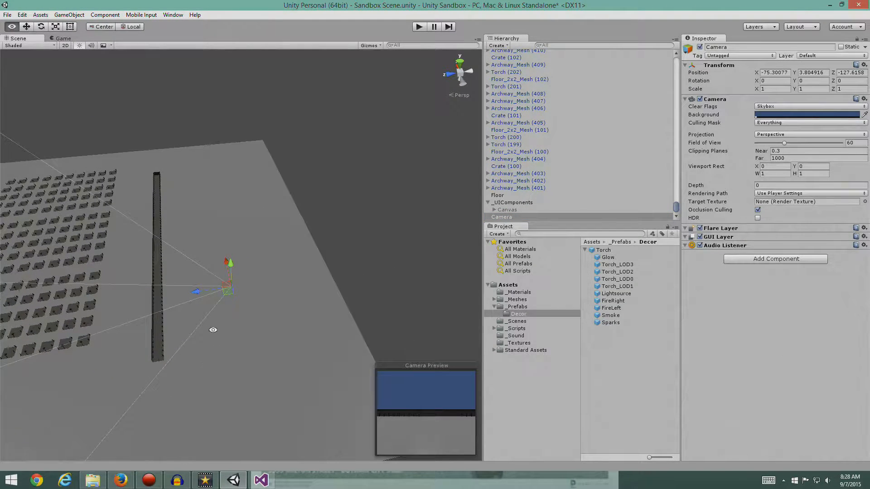
{"action": "left_click_drag", "start_coordinate": [232, 269], "coordinate": [227, 297]}
{"action": "left_click_drag", "start_coordinate": [221, 394], "coordinate": [218, 274]}
{"action": "key", "text": "f"}
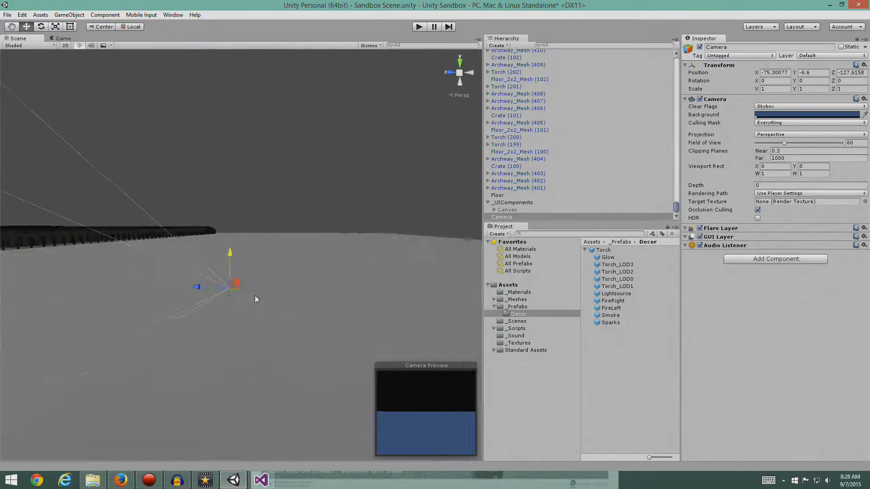
{"action": "left_click", "coordinate": [325, 267], "text": "alt"}
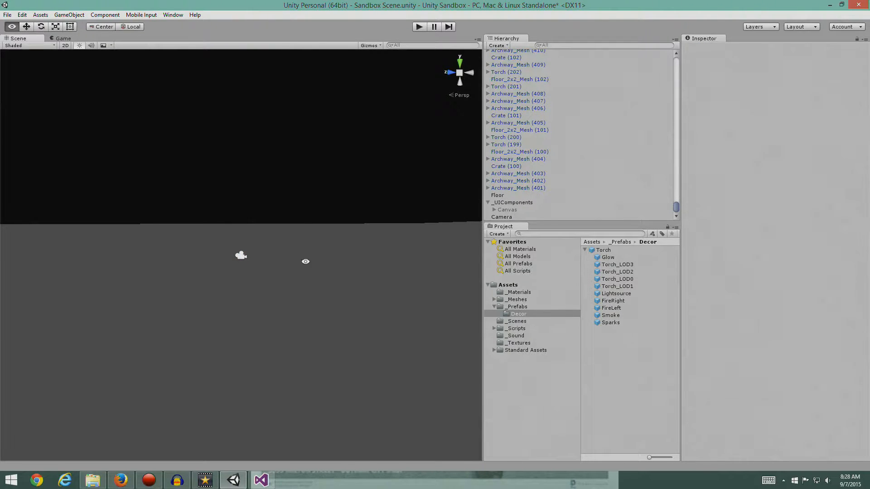
{"action": "left_click", "coordinate": [241, 255]}
{"action": "left_click_drag", "start_coordinate": [293, 277], "coordinate": [295, 307], "text": "alt"}
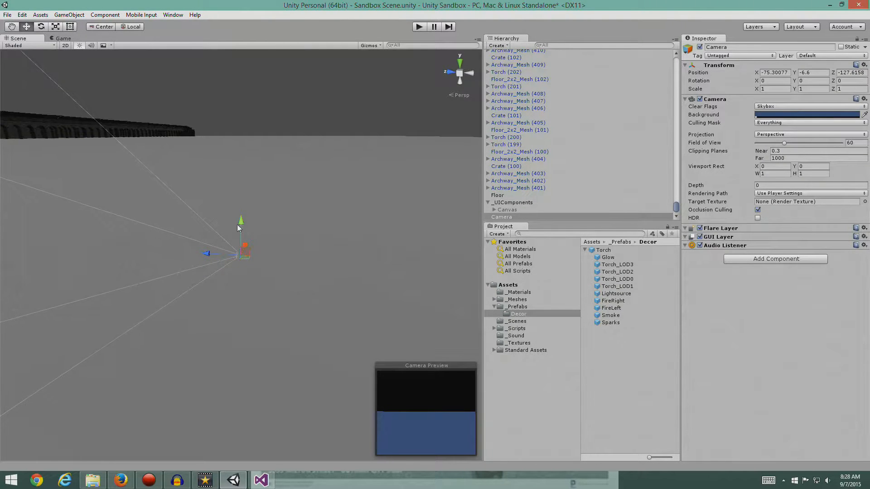
{"action": "left_click_drag", "start_coordinate": [241, 221], "coordinate": [244, 131]}
{"action": "left_click_drag", "start_coordinate": [325, 236], "coordinate": [269, 411], "text": "alt"}
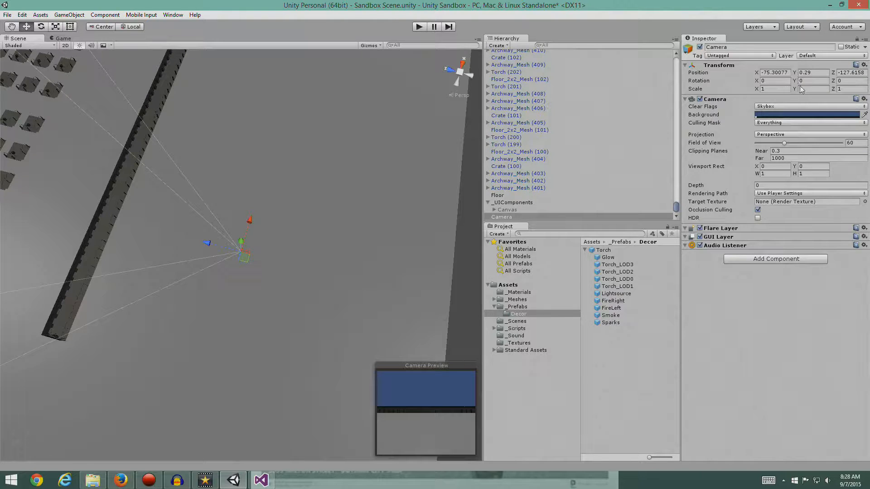
Step: Rotate the camera 180 degrees around Y and shift it along its Z axis to Z -80.3
{"action": "left_click", "coordinate": [818, 81]}
{"action": "type", "text": "180"}
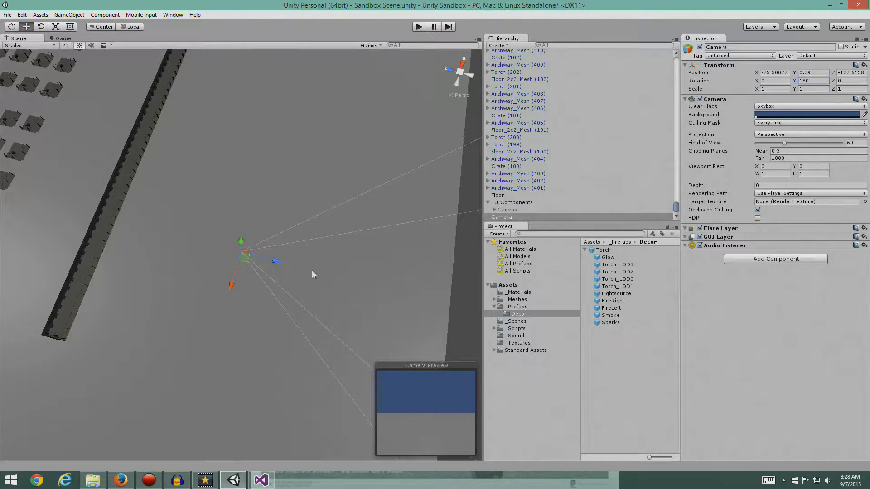
{"action": "left_click_drag", "start_coordinate": [275, 265], "coordinate": [190, 248]}
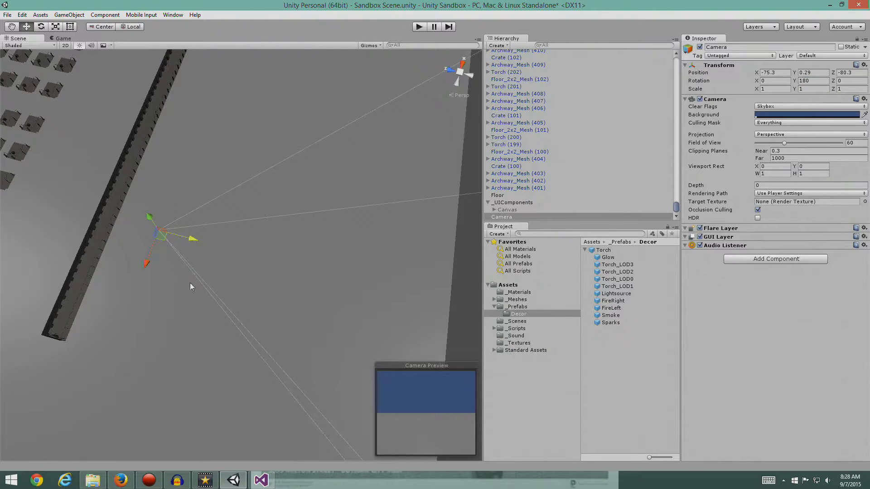
Step: Set the camera's far clipping plane to 100
{"action": "scroll", "coordinate": [195, 321], "scroll_direction": "down", "scroll_amount": 2}
{"action": "scroll", "coordinate": [197, 321], "scroll_direction": "down", "scroll_amount": 2}
{"action": "left_click", "coordinate": [818, 159]}
{"action": "type", "text": "10"}
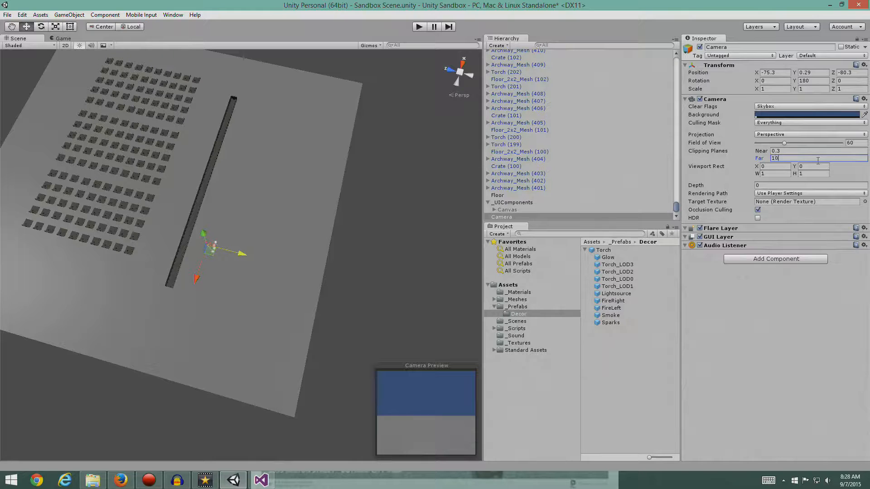
{"action": "type", "text": "0"}
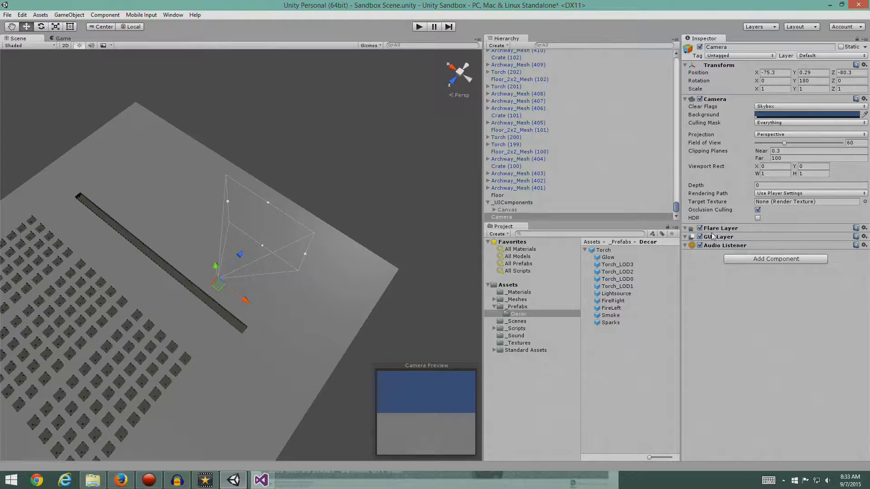
Step: Remove the Flare Layer, GUI Layer and Audio Listener components from the camera
{"action": "left_click", "coordinate": [864, 229]}
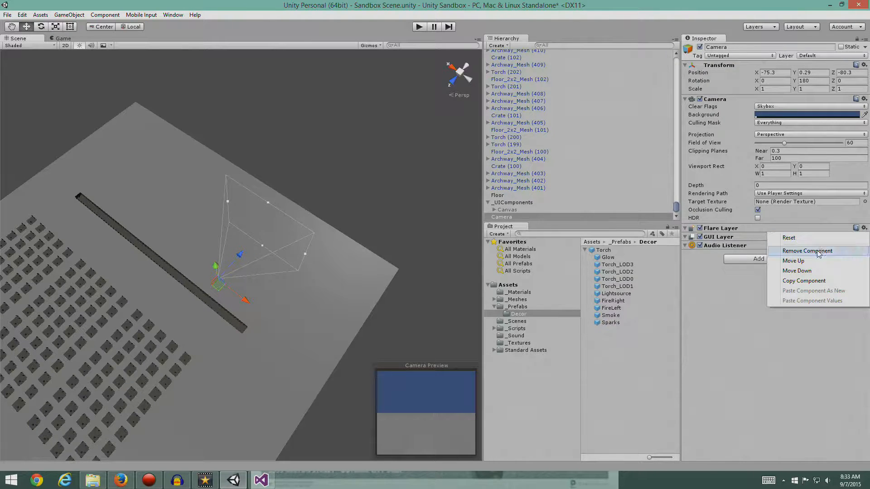
{"action": "left_click", "coordinate": [793, 250]}
{"action": "left_click", "coordinate": [865, 228]}
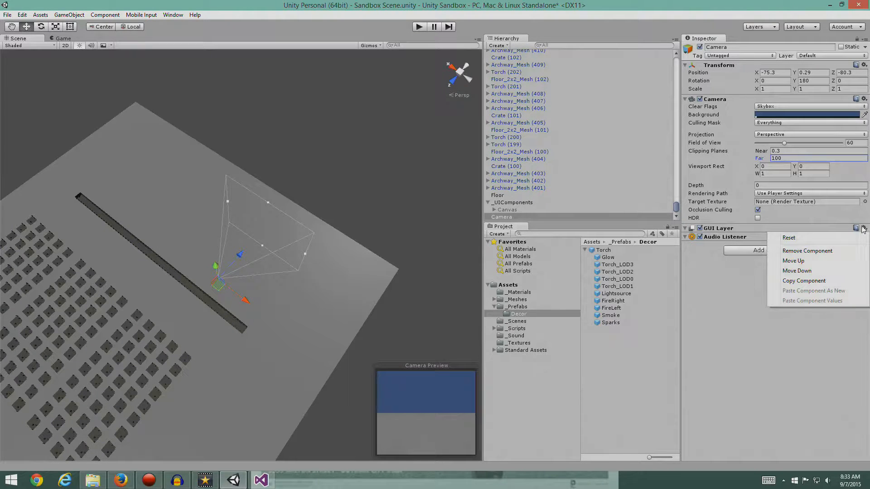
{"action": "left_click", "coordinate": [793, 251]}
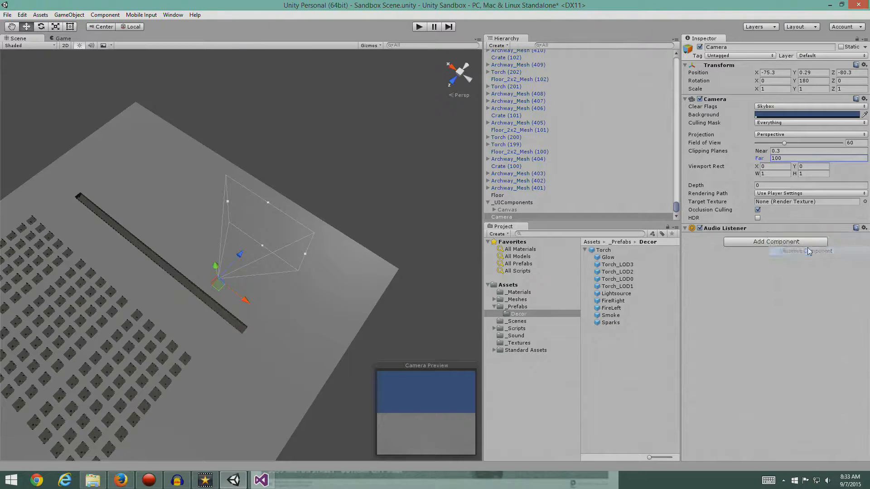
{"action": "left_click", "coordinate": [864, 229]}
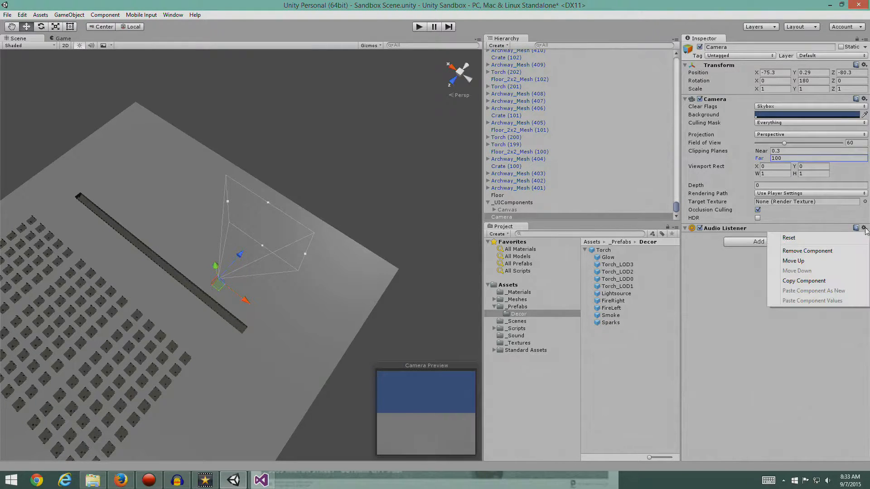
{"action": "left_click", "coordinate": [813, 251]}
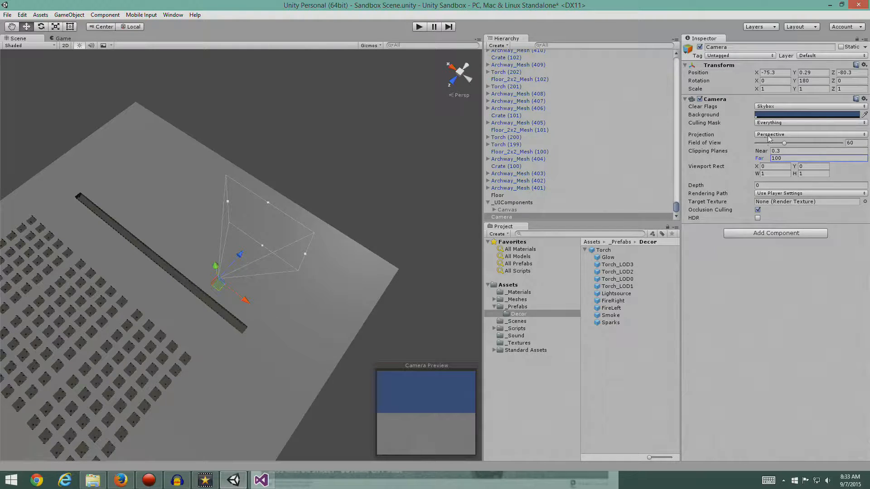
Step: Review the camera's projection options and play-test the scene to see which camera renders
{"action": "left_click", "coordinate": [791, 136]}
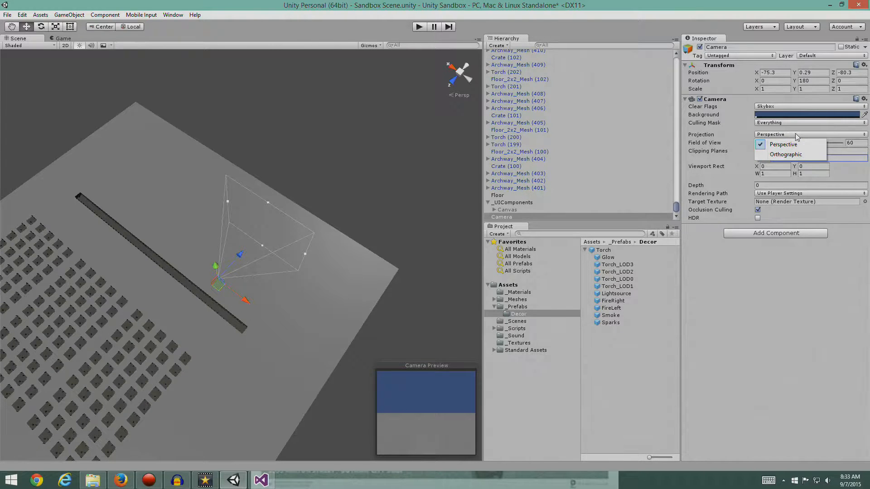
{"action": "left_click", "coordinate": [744, 136]}
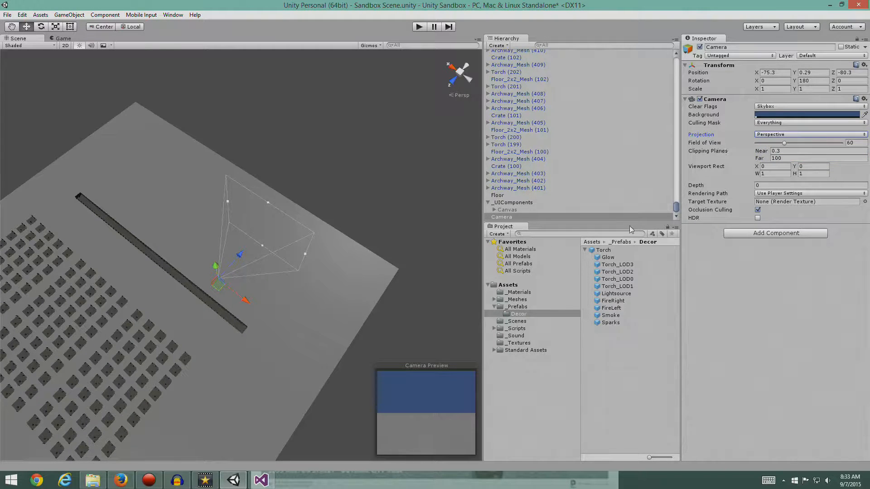
{"action": "left_click", "coordinate": [419, 26]}
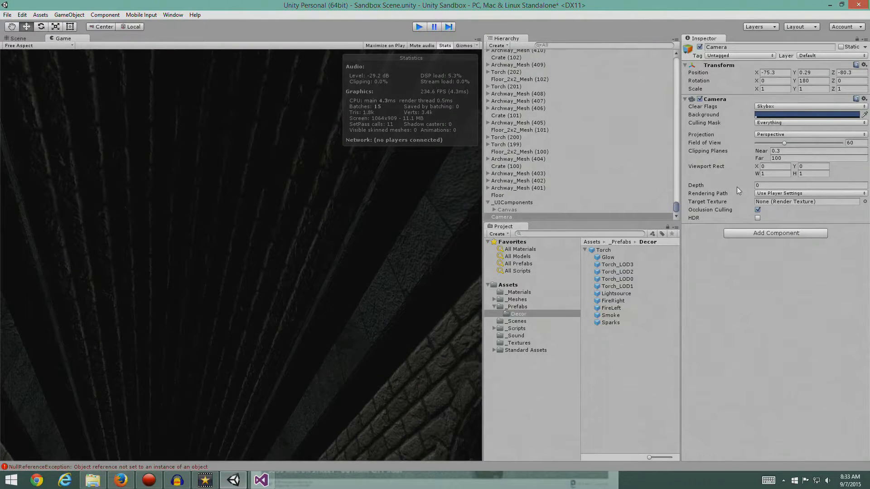
{"action": "key", "text": "ctrl+p"}
Step: Set the camera's depth to 1 and play-test the scene again
{"action": "left_click", "coordinate": [776, 186]}
{"action": "type", "text": "1"}
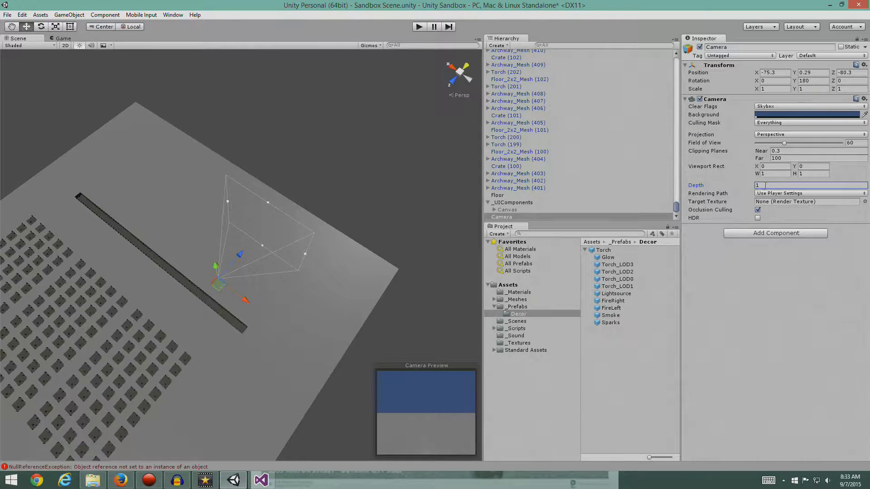
{"action": "left_click", "coordinate": [419, 27]}
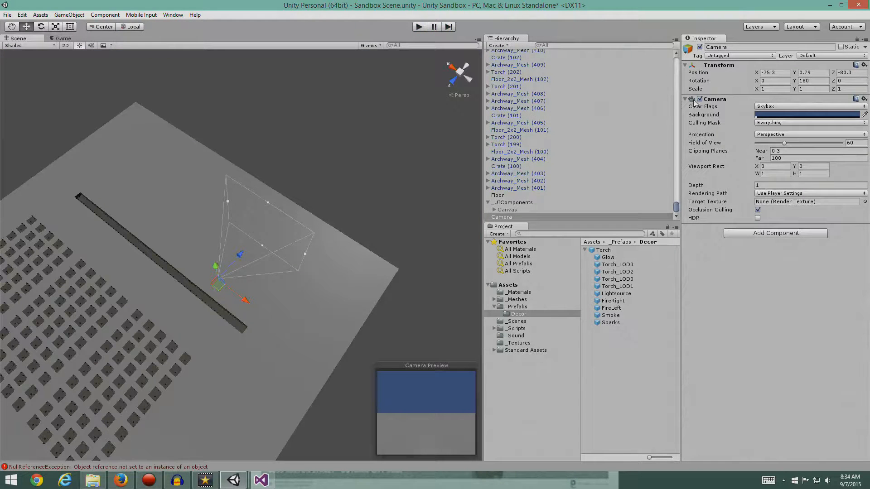
Step: Examine the camera settings of FirstPersonCharacter inside FPSController, and reselect the newly added Camera
{"action": "left_click_drag", "start_coordinate": [676, 208], "coordinate": [676, 64]}
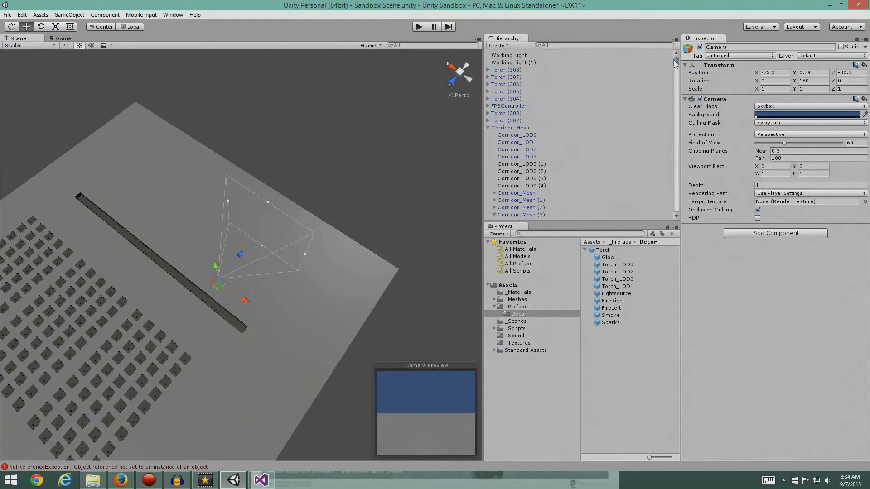
{"action": "left_click", "coordinate": [494, 107]}
{"action": "left_click", "coordinate": [489, 106]}
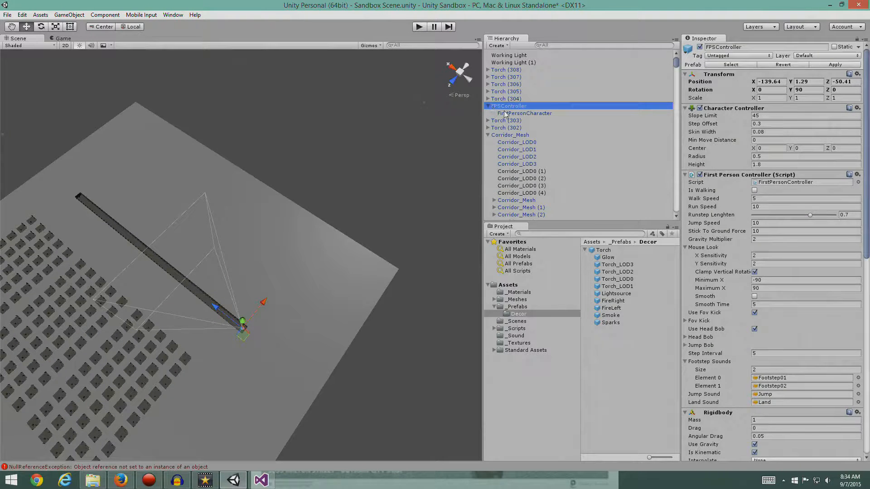
{"action": "left_click", "coordinate": [507, 113]}
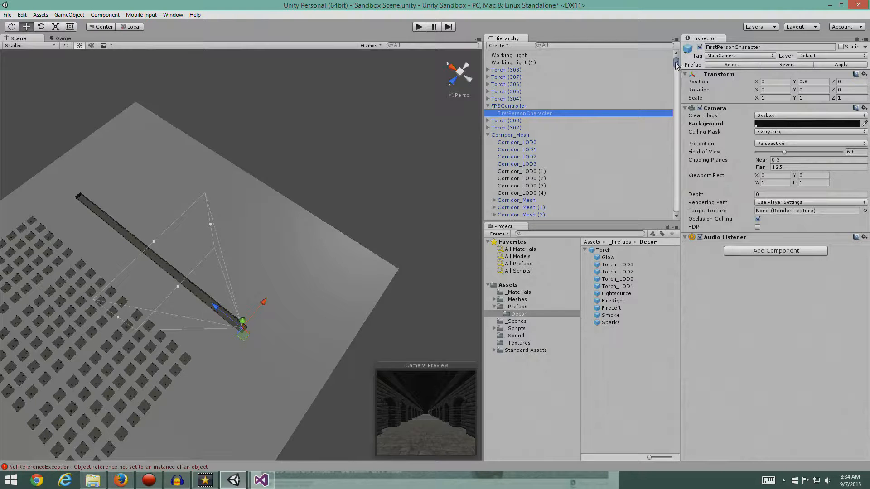
{"action": "left_click_drag", "start_coordinate": [676, 62], "coordinate": [670, 212]}
{"action": "left_click", "coordinate": [509, 218]}
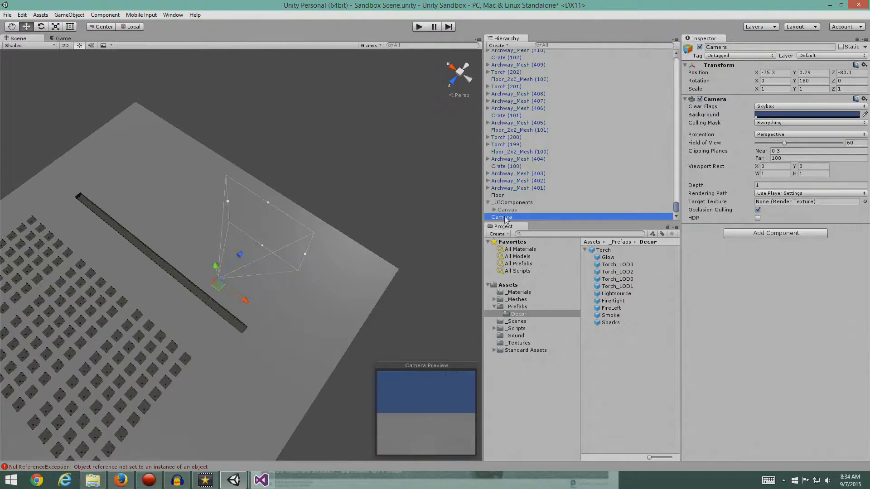
Step: Play the scene and open the TorchTrigger.cs source line behind a NullReferenceException listed in the console
{"action": "left_click", "coordinate": [418, 27]}
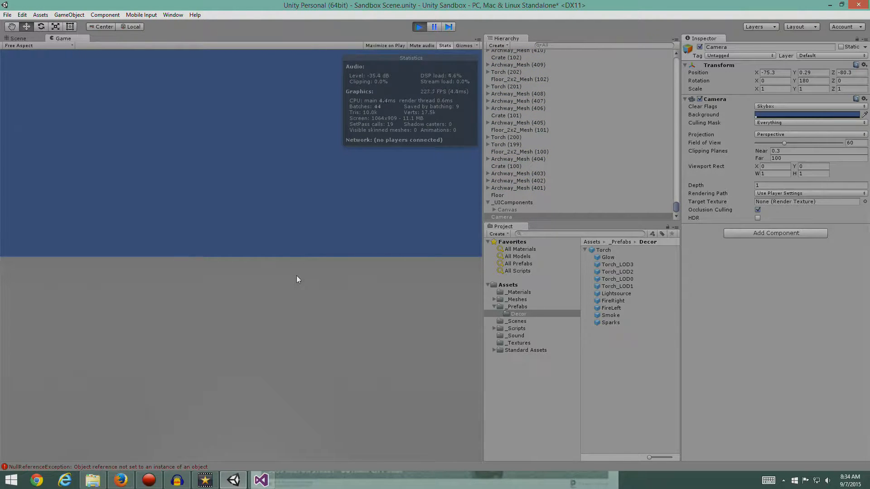
{"action": "left_click", "coordinate": [126, 468]}
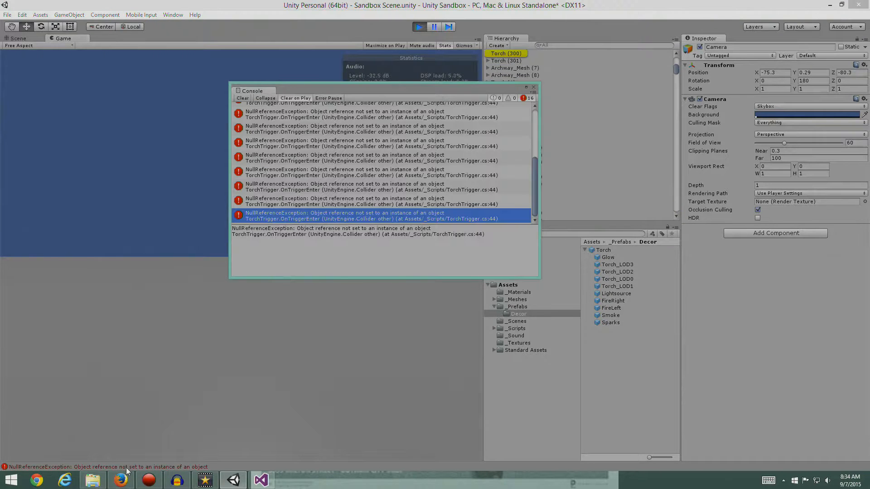
{"action": "left_click", "coordinate": [470, 176]}
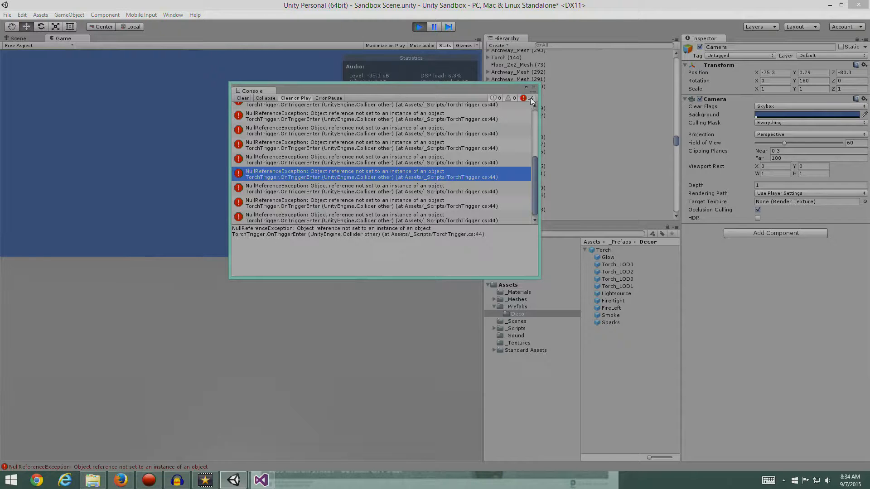
{"action": "double_click", "coordinate": [364, 176]}
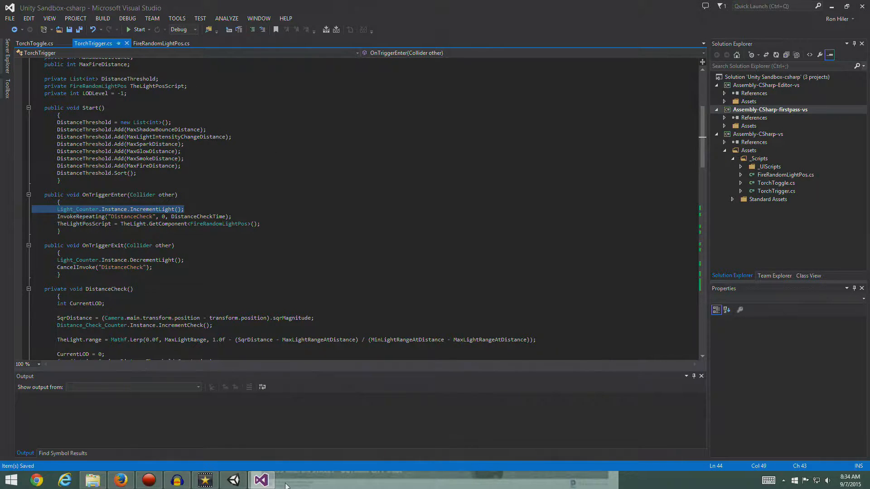
Step: Return from Visual Studio to Unity, close the console window and stop the running scene
{"action": "left_click", "coordinate": [147, 486]}
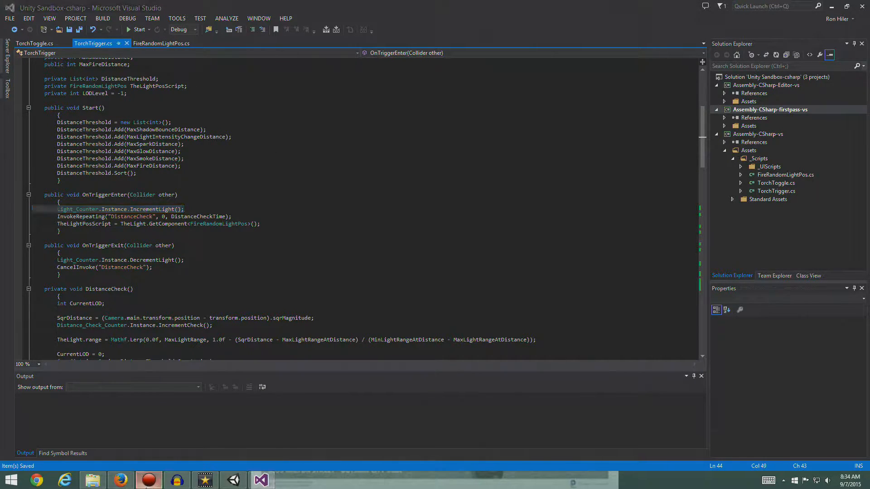
{"action": "left_click", "coordinate": [205, 482]}
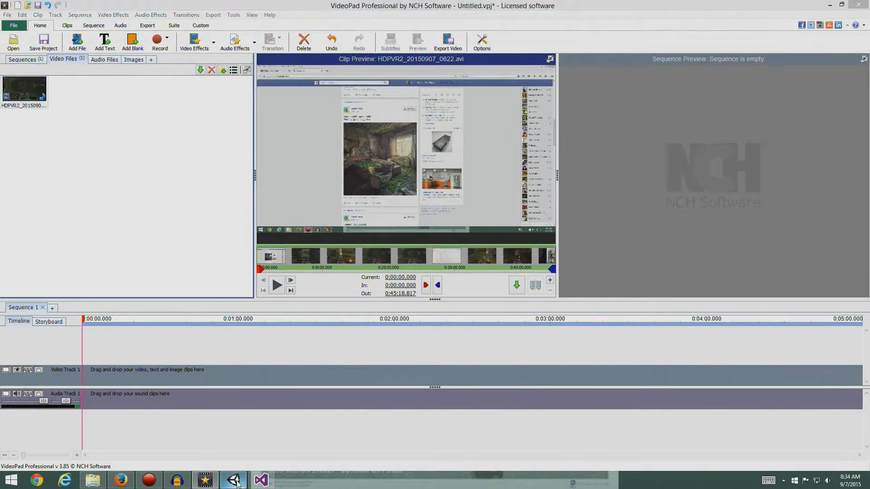
{"action": "left_click", "coordinate": [236, 480]}
{"action": "left_click", "coordinate": [533, 88]}
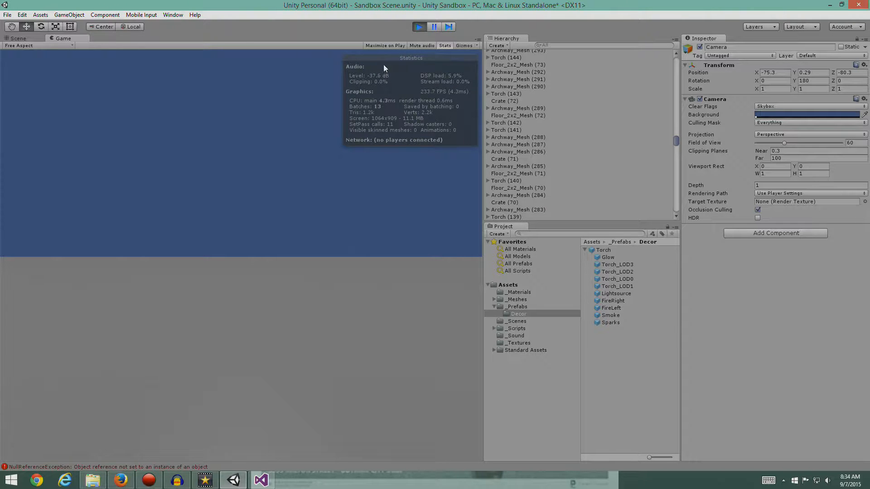
{"action": "left_click", "coordinate": [421, 27]}
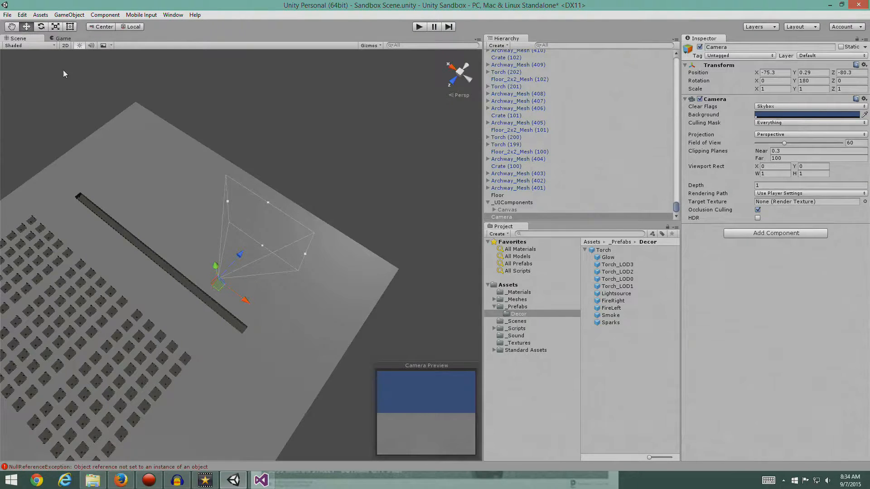
Step: In the Game view, set the second camera's viewport rectangle to a height of 0.3 and a Y offset of 0.02
{"action": "left_click", "coordinate": [64, 39]}
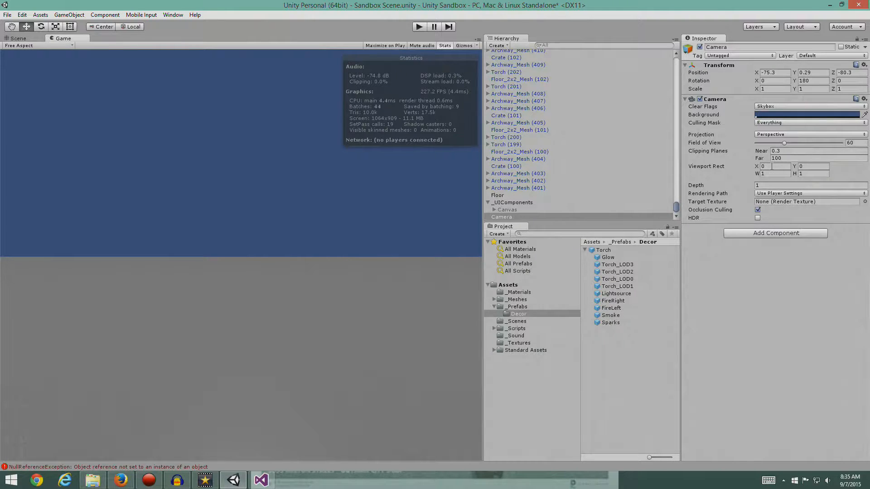
{"action": "left_click", "coordinate": [810, 174]}
{"action": "type", "text": "."}
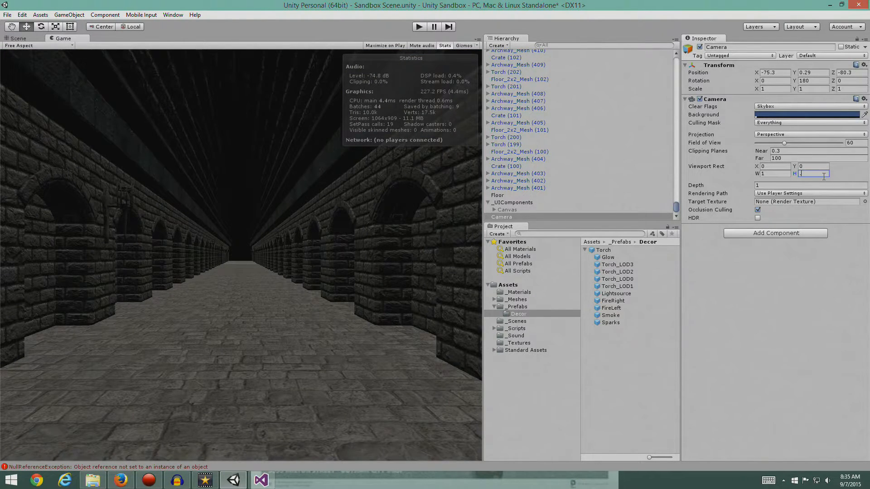
{"action": "type", "text": "3"}
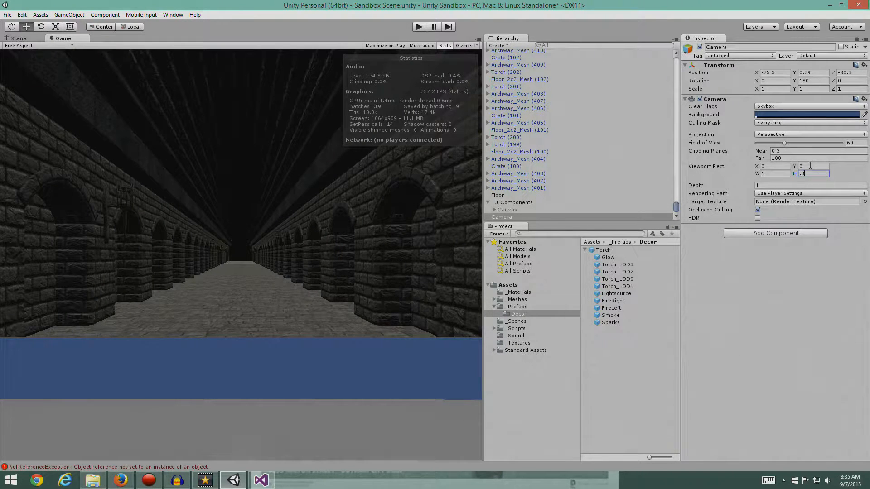
{"action": "type", "text": ".1"}
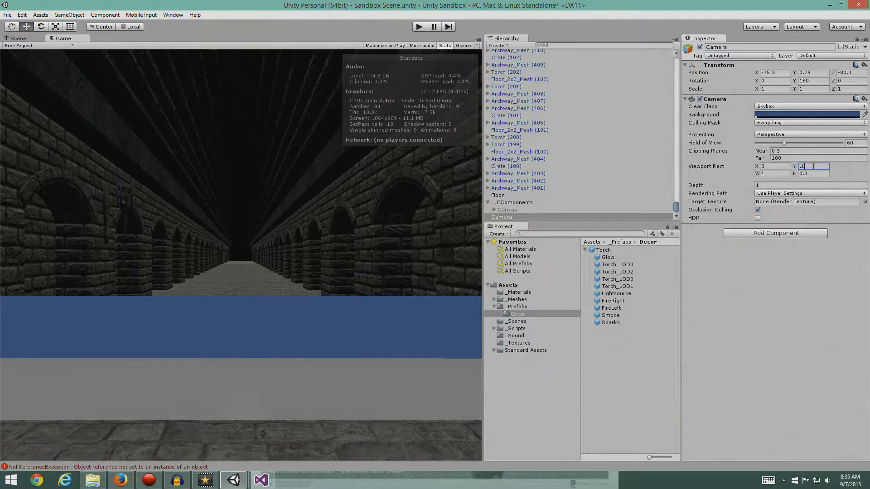
{"action": "key", "text": "BackSpace"}
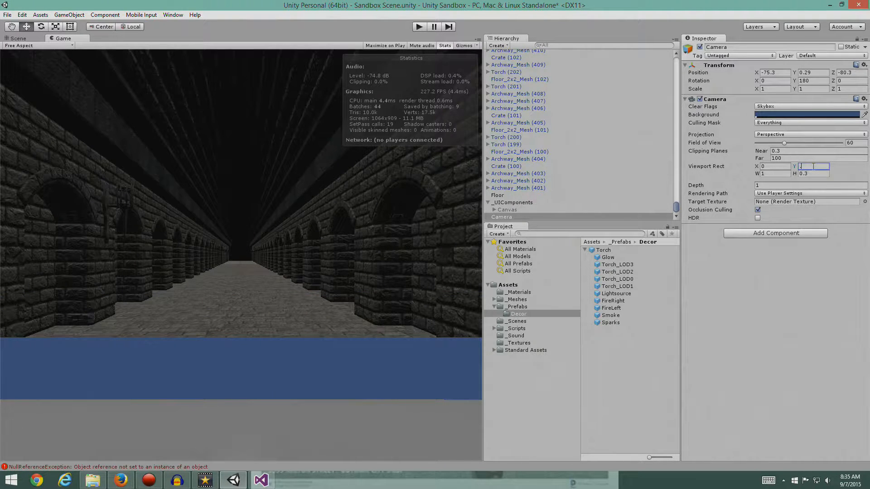
{"action": "type", "text": "05"}
{"action": "key", "text": "BackSpace"}
{"action": "type", "text": "2"}
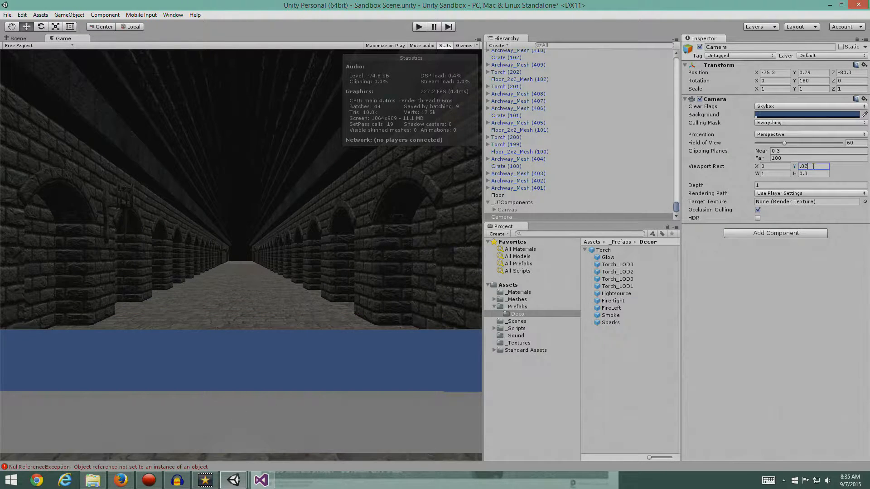
Step: Set the second camera's viewport rectangle to an X offset of 0.7 and a width of 0.28
{"action": "left_click", "coordinate": [779, 167]}
{"action": "type", "text": ".9"}
{"action": "key", "text": "BackSpace"}
{"action": "type", "text": "8"}
{"action": "key", "text": "BackSpace"}
{"action": "type", "text": "7"}
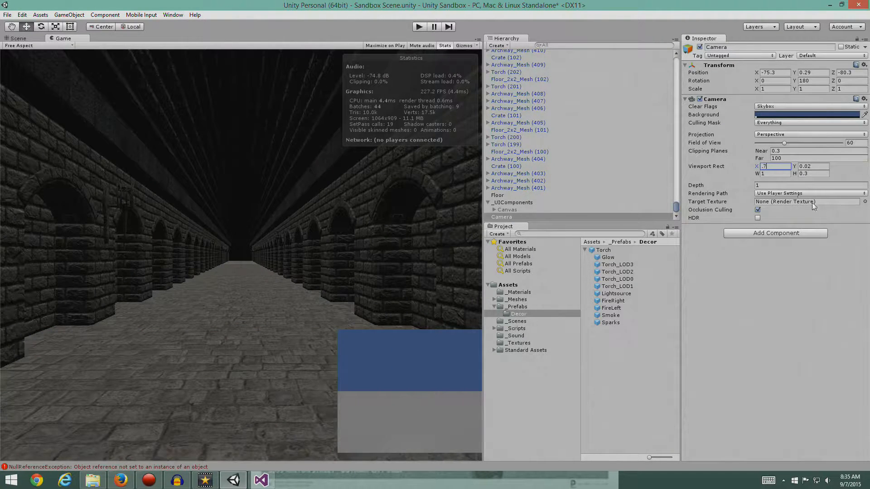
{"action": "key", "text": "Tab"}
{"action": "type", "text": "0.98"}
{"action": "key", "text": "BackSpace"}
{"action": "key", "text": "BackSpace"}
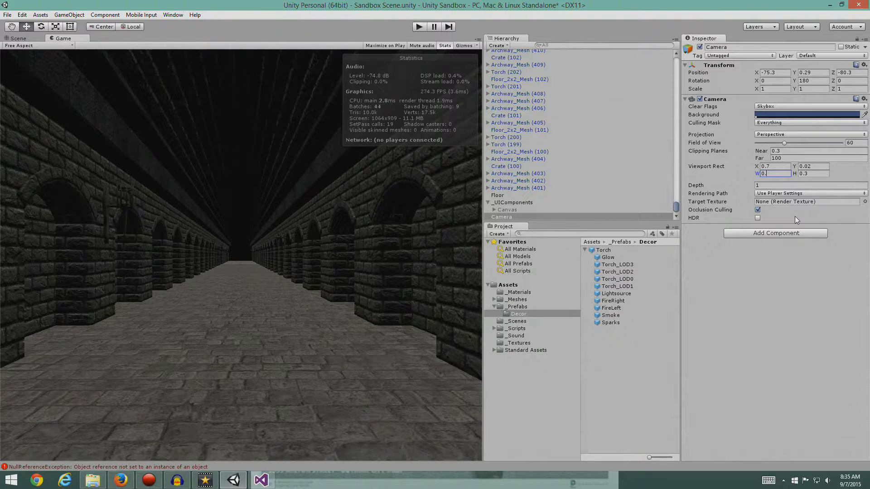
{"action": "type", "text": "28"}
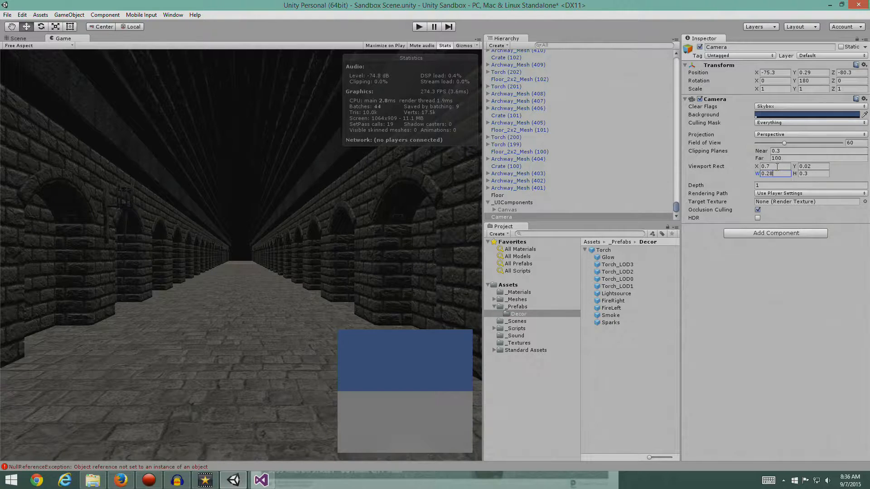
Step: Play-test the scene with the inset camera view by walking the player forward, and stop it
{"action": "left_click", "coordinate": [419, 26]}
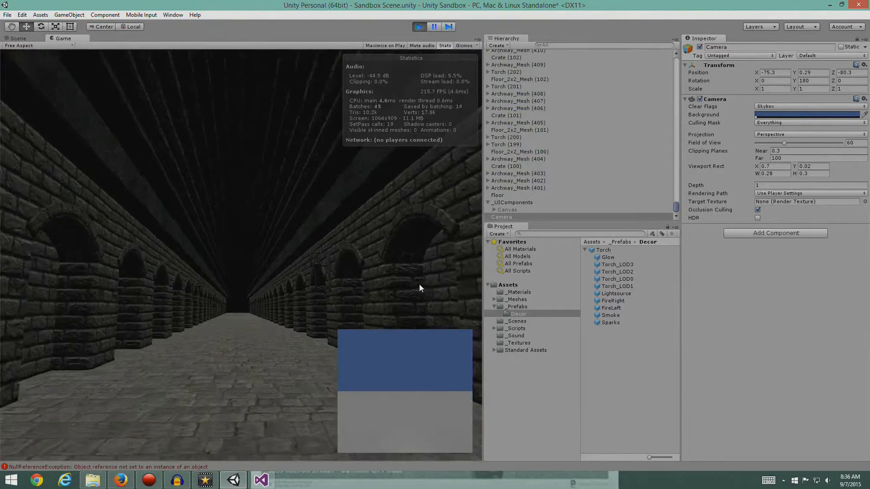
{"action": "key", "text": "w"}
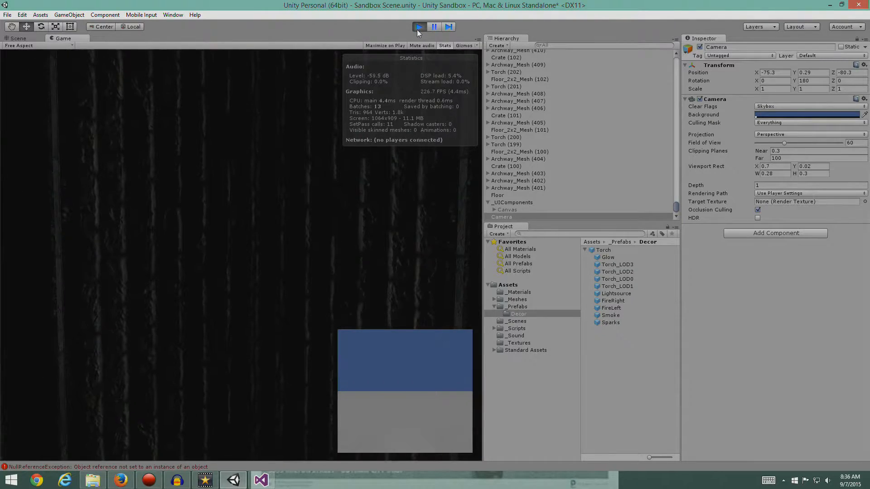
{"action": "key", "text": "ctrl+p"}
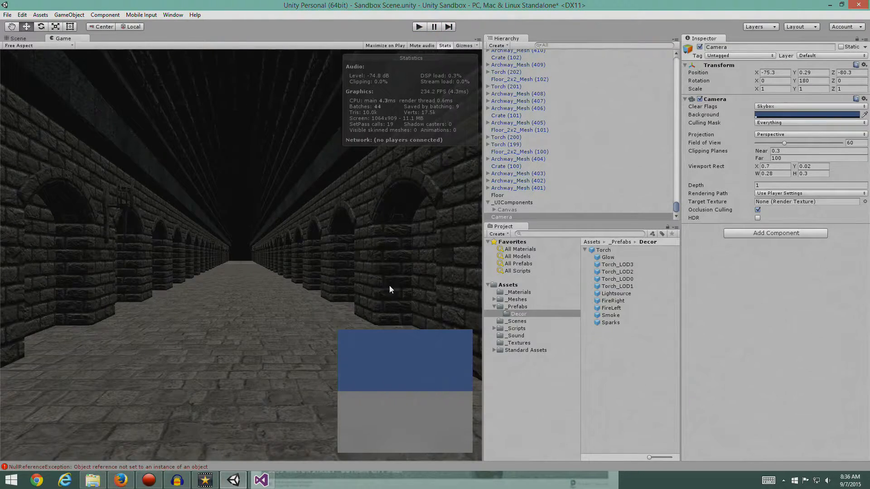
{"action": "left_click", "coordinate": [23, 40]}
{"action": "left_click_drag", "start_coordinate": [340, 409], "coordinate": [315, 259], "text": "alt"}
{"action": "scroll", "coordinate": [341, 300], "scroll_direction": "up", "scroll_amount": 3}
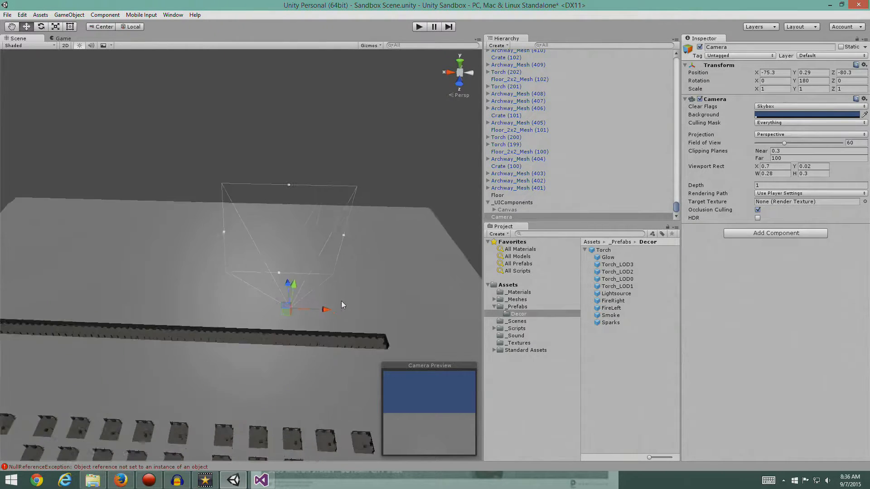
{"action": "left_click_drag", "start_coordinate": [342, 301], "coordinate": [156, 265], "text": "alt"}
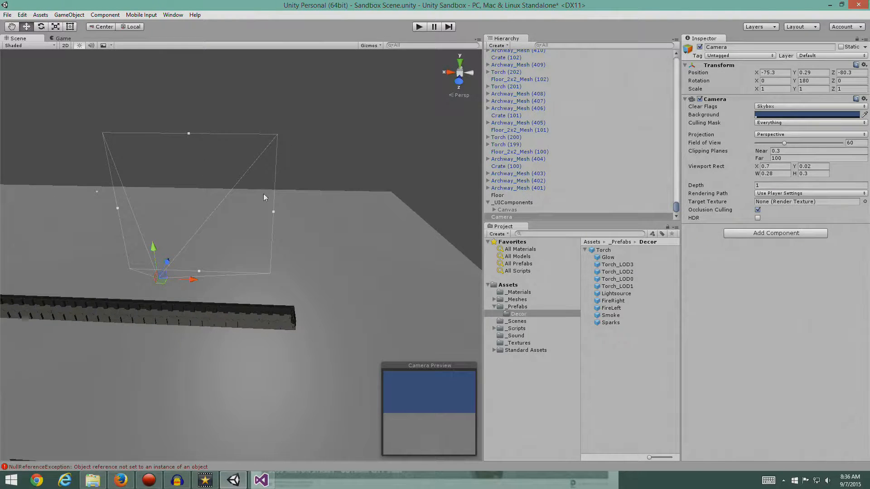
{"action": "left_click", "coordinate": [74, 16]}
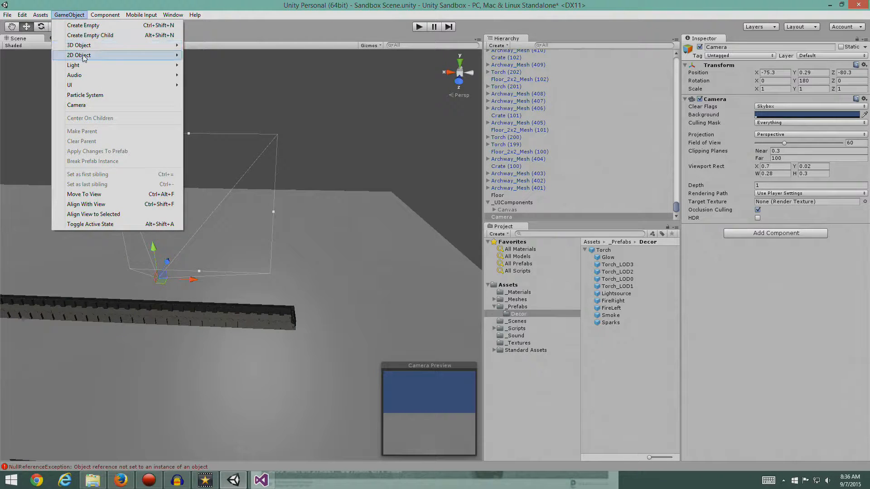
{"action": "mouse_move", "coordinate": [178, 47]}
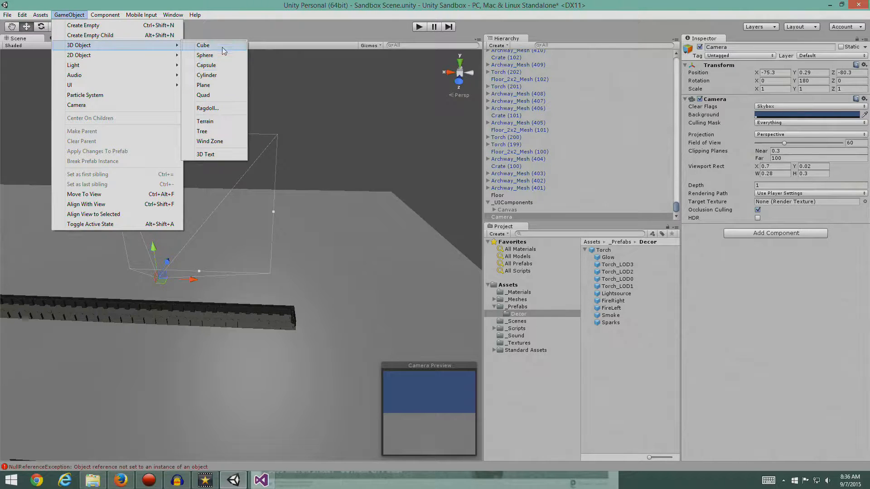
{"action": "left_click", "coordinate": [219, 90]}
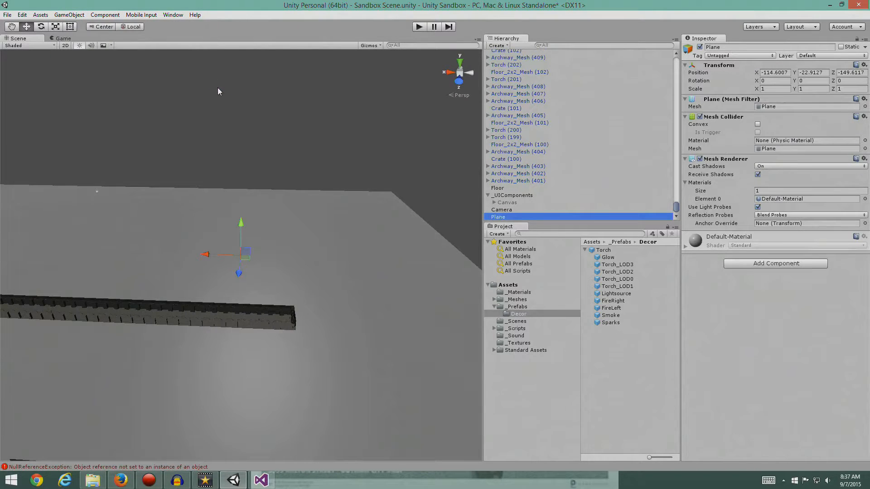
{"action": "left_click_drag", "start_coordinate": [240, 236], "coordinate": [230, 130]}
{"action": "scroll", "coordinate": [290, 193], "scroll_direction": "down", "scroll_amount": 3}
{"action": "left_click_drag", "start_coordinate": [290, 193], "coordinate": [316, 328], "text": "alt"}
{"action": "left_click_drag", "start_coordinate": [376, 328], "coordinate": [380, 318], "text": "alt"}
{"action": "middle_click_drag", "start_coordinate": [380, 317], "coordinate": [324, 302]}
{"action": "key", "text": "Delete"}
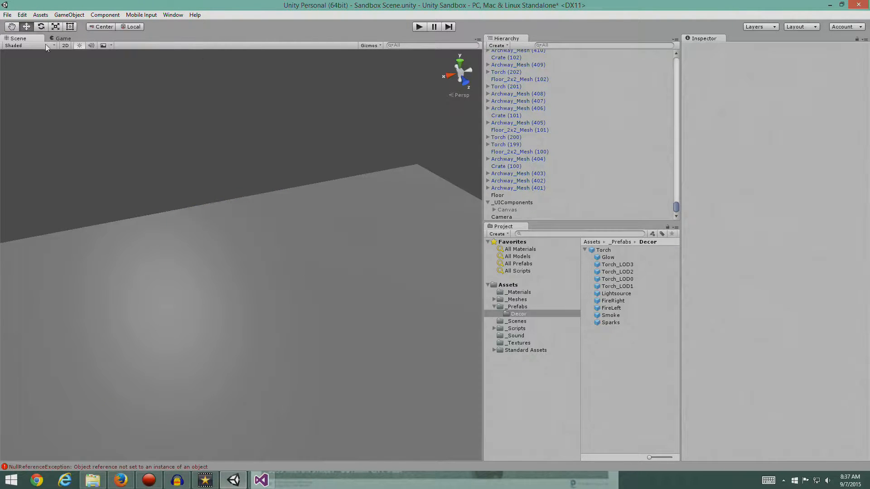
Step: Add a 3D cube to the scene and raise it above the floor to a Y position of about 50
{"action": "left_click", "coordinate": [61, 15]}
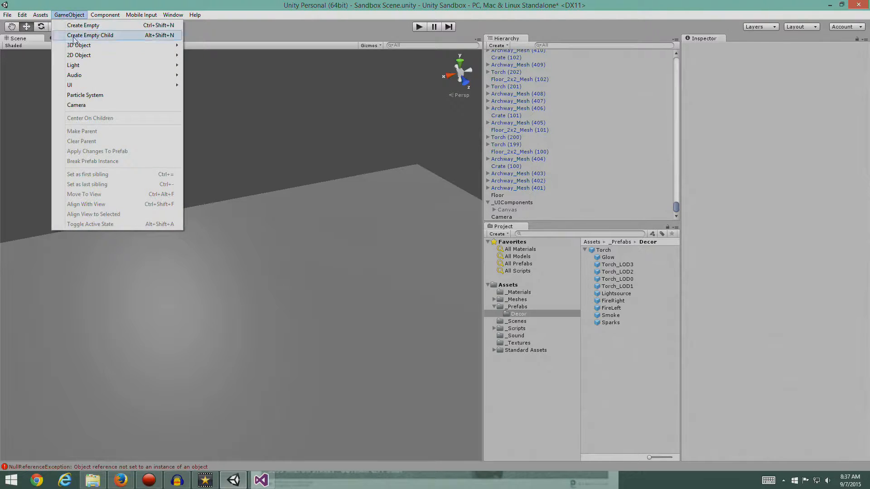
{"action": "mouse_move", "coordinate": [77, 58]}
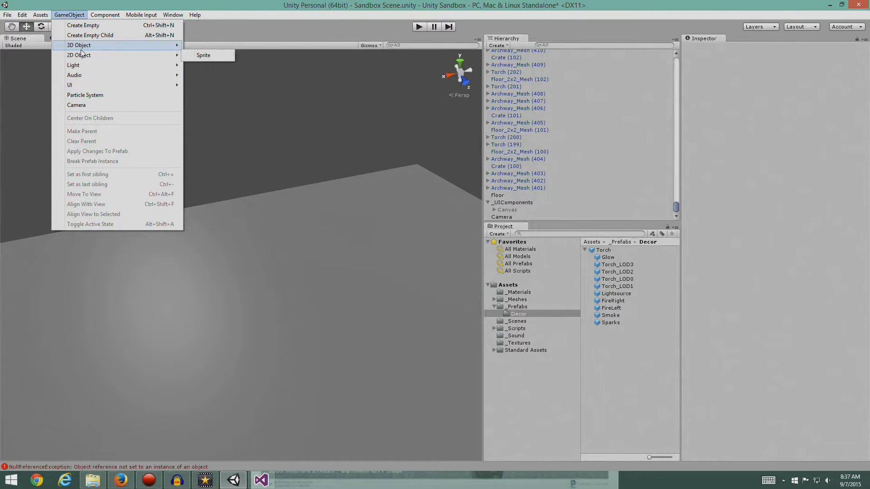
{"action": "mouse_move", "coordinate": [136, 45]}
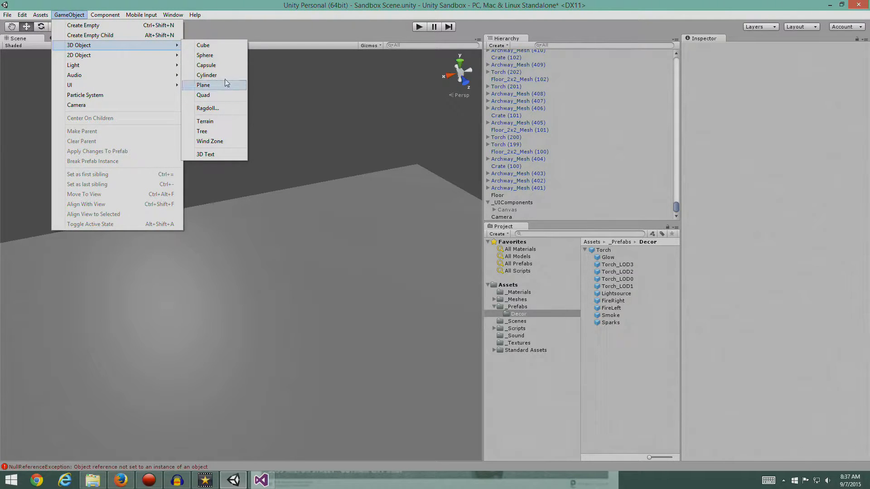
{"action": "left_click", "coordinate": [230, 47]}
{"action": "left_click_drag", "start_coordinate": [240, 235], "coordinate": [241, 137]}
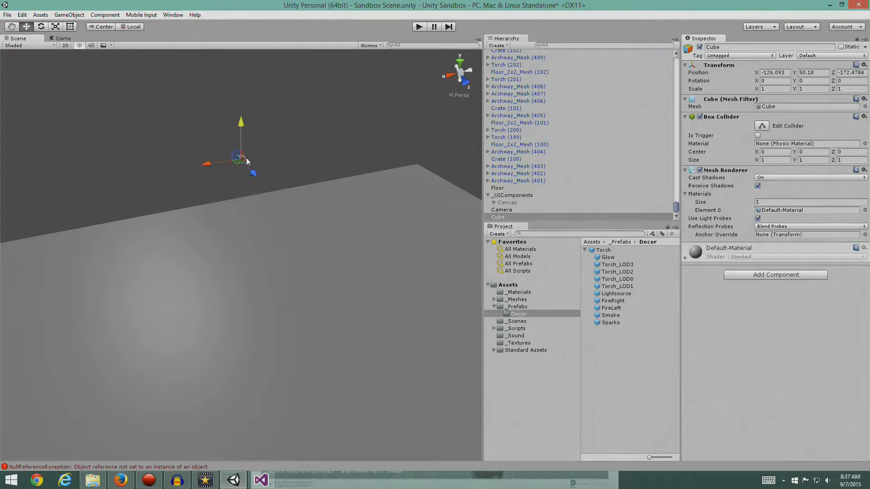
Step: Scale the cube to 50 in X, 50 in Y and 0.1 in Z to form a thin upright panel
{"action": "left_click", "coordinate": [786, 88]}
{"action": "type", "text": "50"}
{"action": "key", "text": "Tab"}
{"action": "type", "text": ".1"}
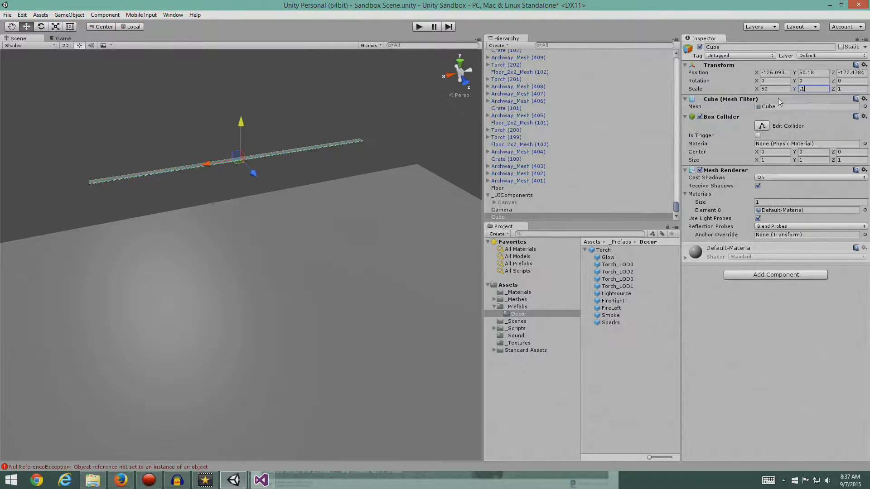
{"action": "key", "text": "BackSpace"}
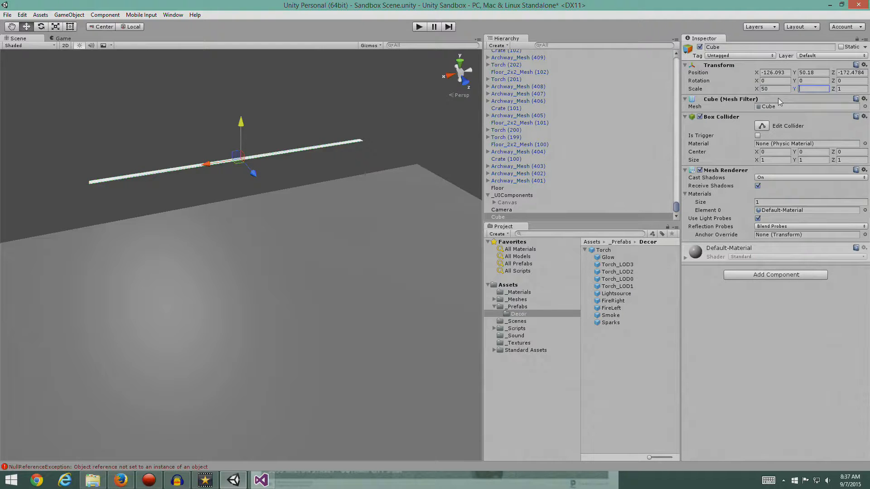
{"action": "type", "text": "50"}
{"action": "key", "text": "Tab"}
{"action": "type", "text": "."}
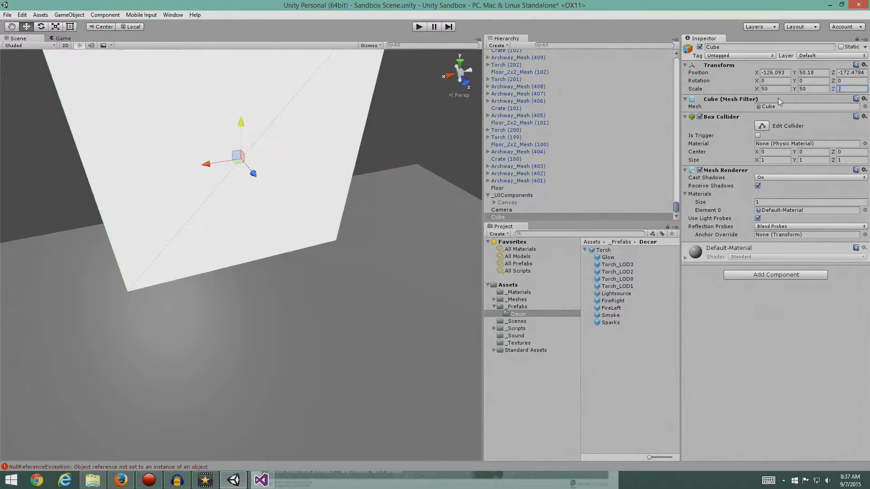
{"action": "type", "text": "1"}
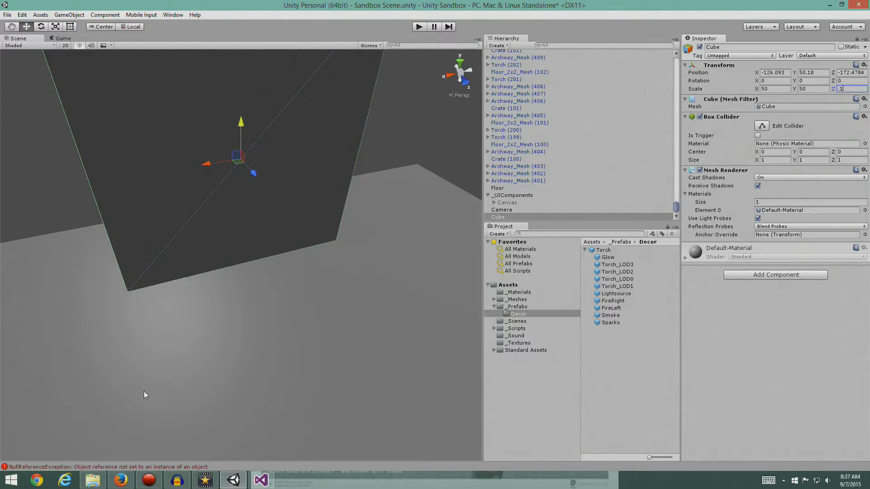
Step: Lower the cube panel to a Y position of about 25.4, just above the floor
{"action": "left_click_drag", "start_coordinate": [144, 393], "coordinate": [136, 272], "text": "alt"}
{"action": "left_click_drag", "start_coordinate": [241, 119], "coordinate": [235, 235]}
{"action": "left_click_drag", "start_coordinate": [399, 285], "coordinate": [342, 305], "text": "alt"}
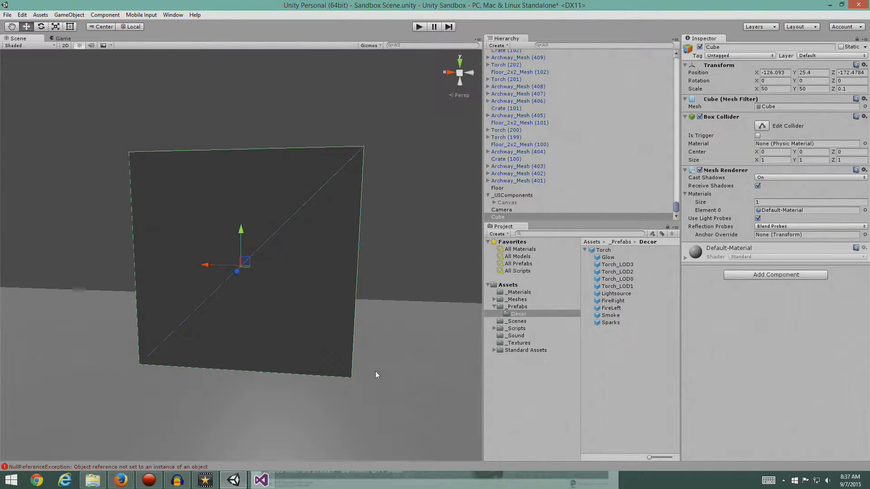
Step: Import the Sample Map 1 image from File Explorer into the project's _Textures folder
{"action": "left_click", "coordinate": [98, 482]}
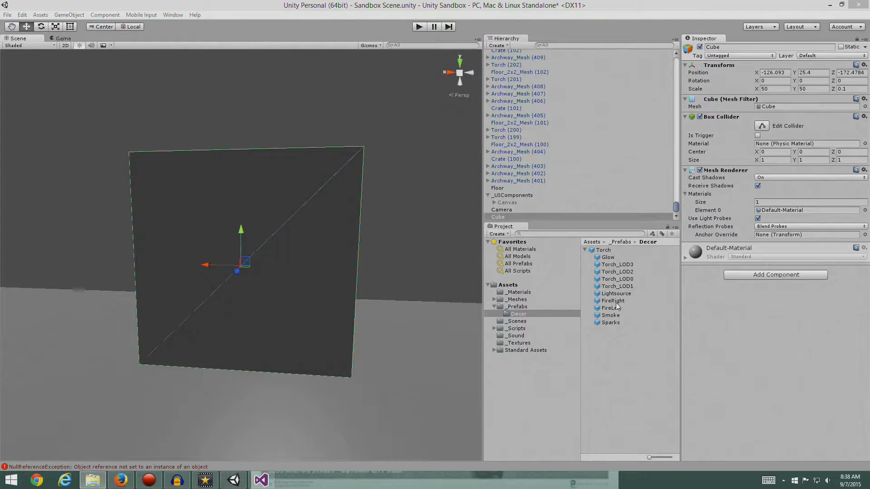
{"action": "left_click", "coordinate": [517, 344]}
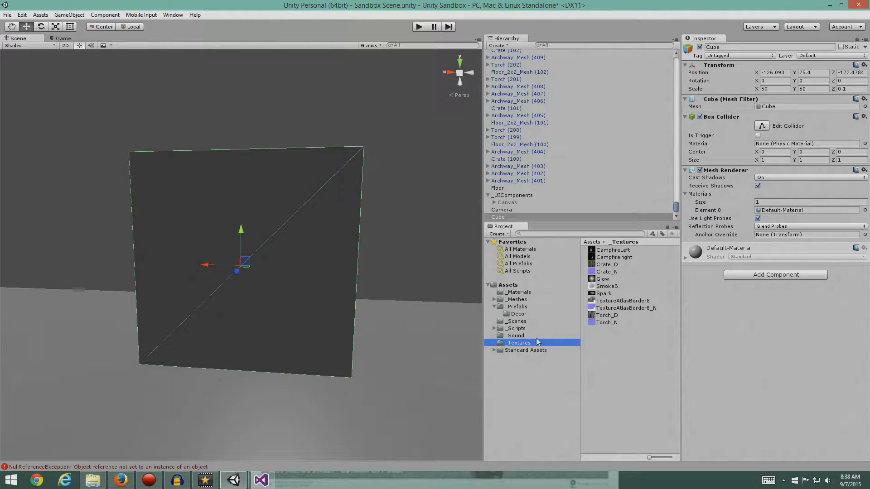
{"action": "left_click_drag", "start_coordinate": [0, 276], "coordinate": [606, 349]}
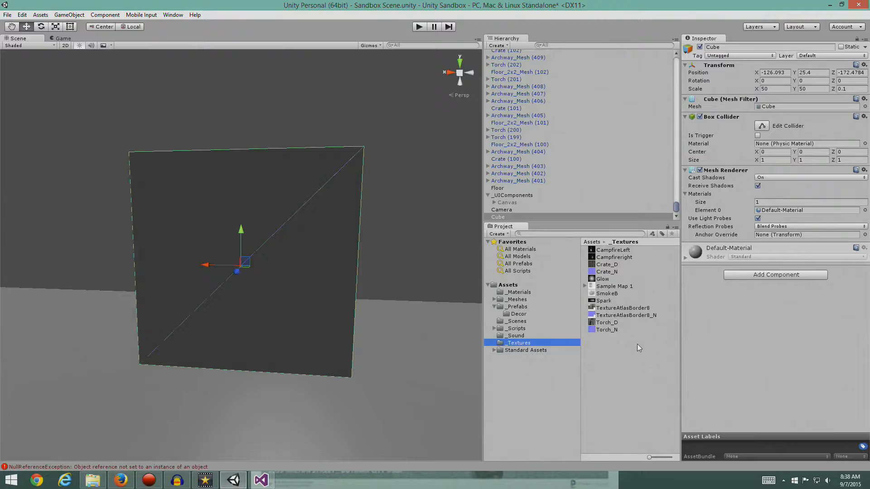
Step: Set the Sample Map 1 image's import type to Texture with an Aniso Level of 0 and apply the settings
{"action": "left_click", "coordinate": [585, 287]}
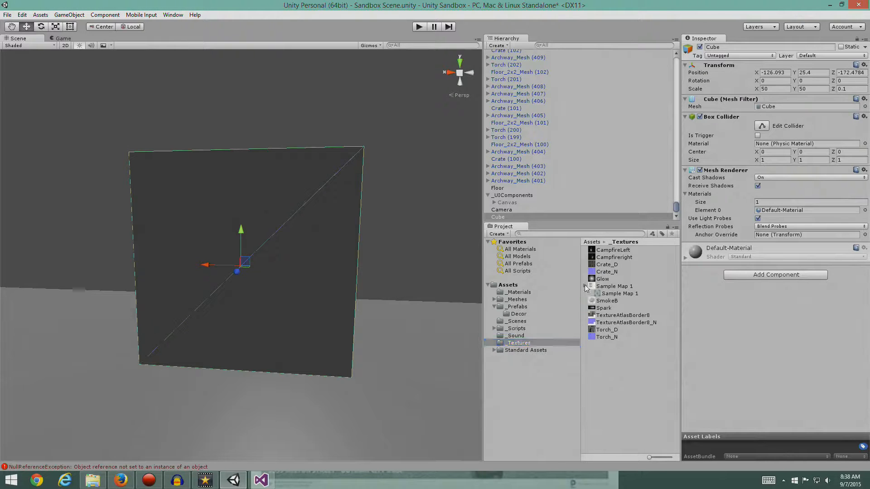
{"action": "left_click", "coordinate": [607, 294]}
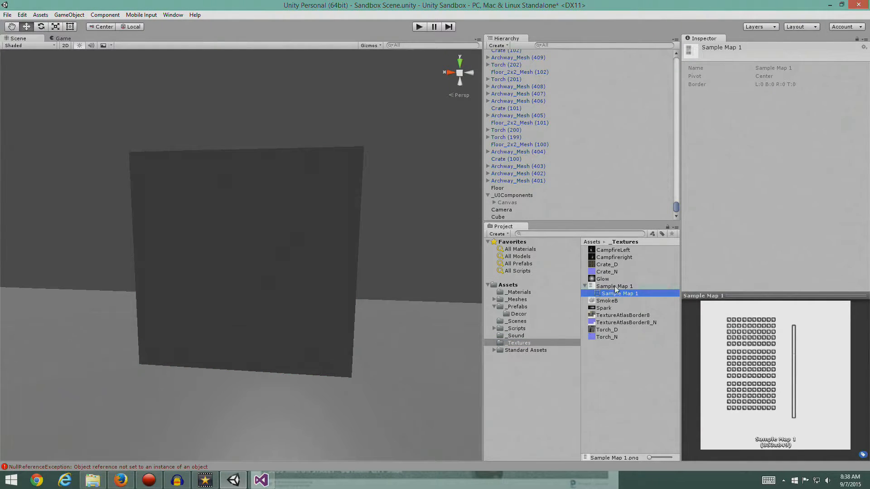
{"action": "left_click", "coordinate": [616, 288]}
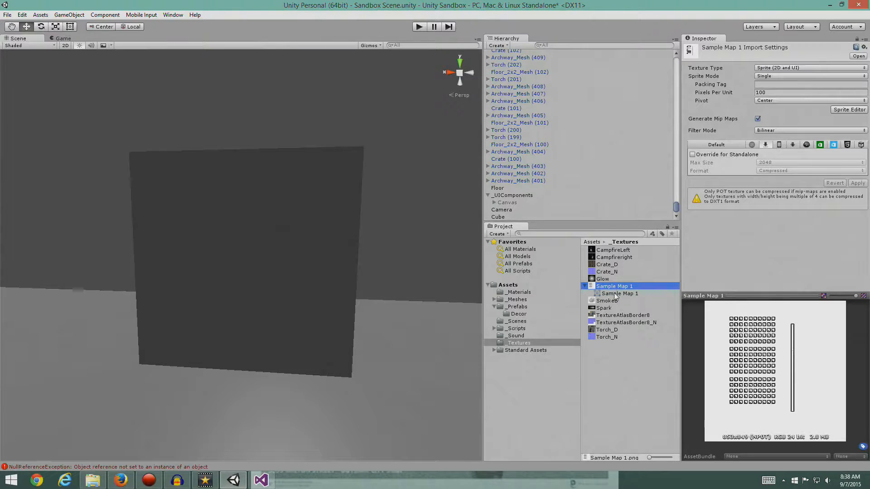
{"action": "left_click", "coordinate": [854, 68]}
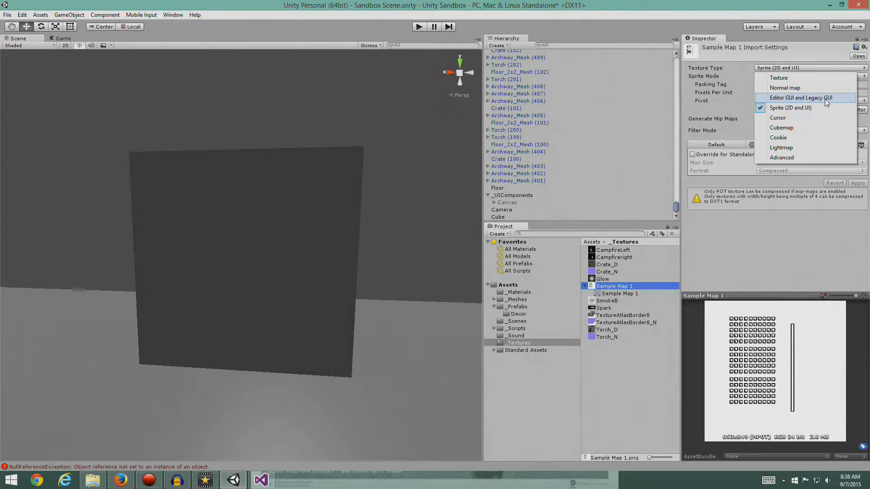
{"action": "left_click", "coordinate": [806, 78]}
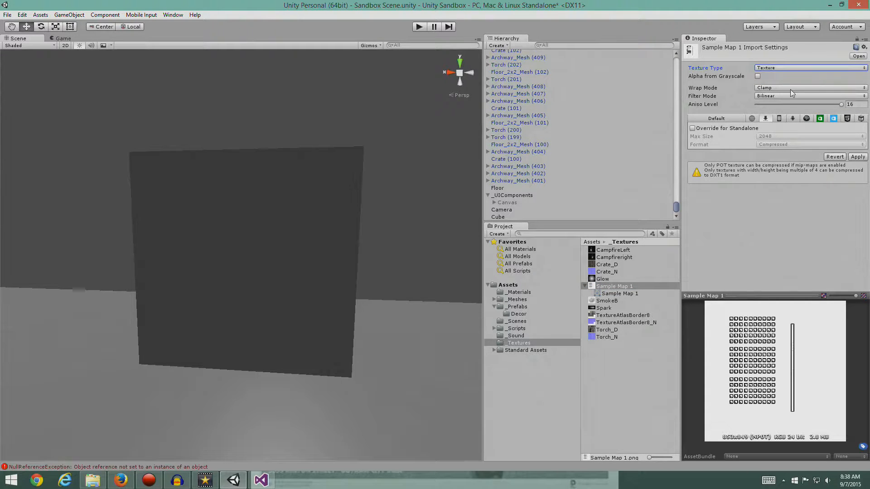
{"action": "left_click", "coordinate": [791, 88]}
{"action": "left_click", "coordinate": [818, 96]}
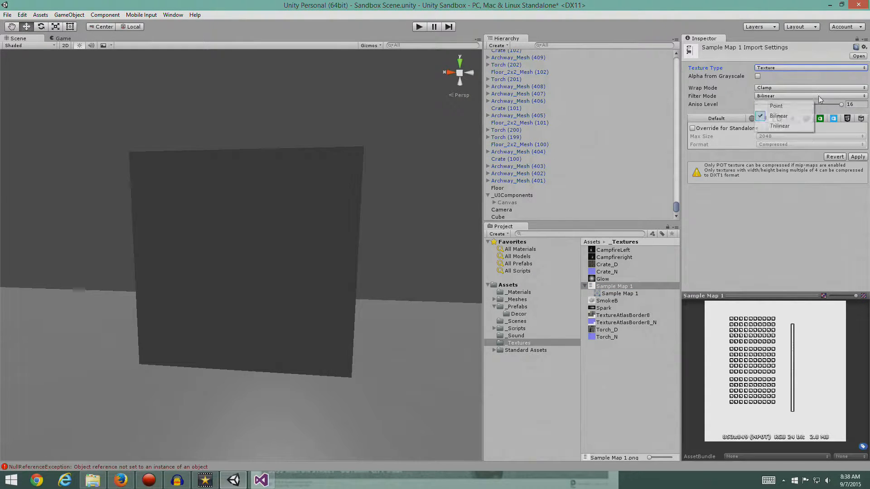
{"action": "left_click", "coordinate": [774, 220]}
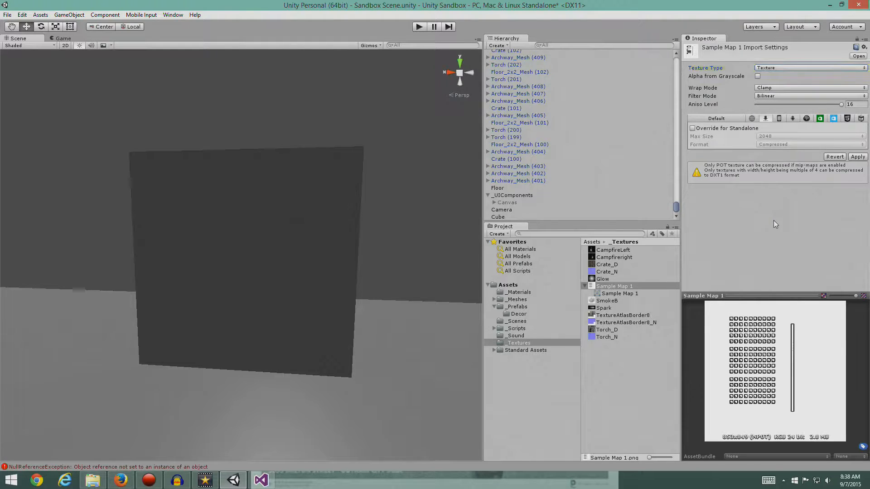
{"action": "left_click_drag", "start_coordinate": [841, 104], "coordinate": [747, 107]}
{"action": "left_click", "coordinate": [857, 156]}
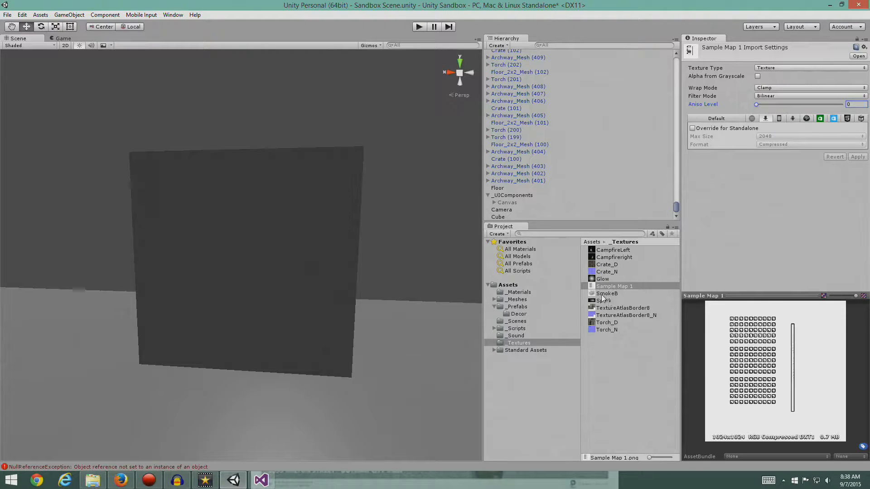
Step: Apply the Sample Map 1 texture to the cube panel and move its generated material into the _Materials folder
{"action": "left_click_drag", "start_coordinate": [610, 286], "coordinate": [262, 265]}
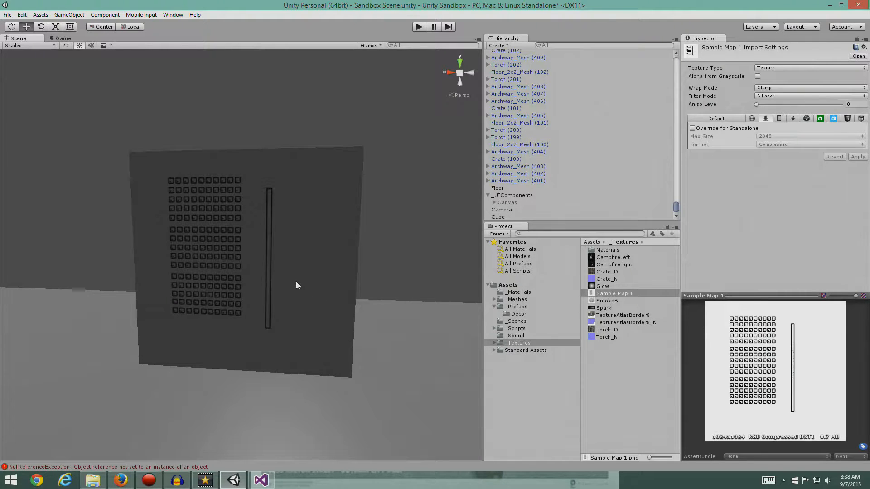
{"action": "left_click_drag", "start_coordinate": [287, 325], "coordinate": [318, 322], "text": "alt"}
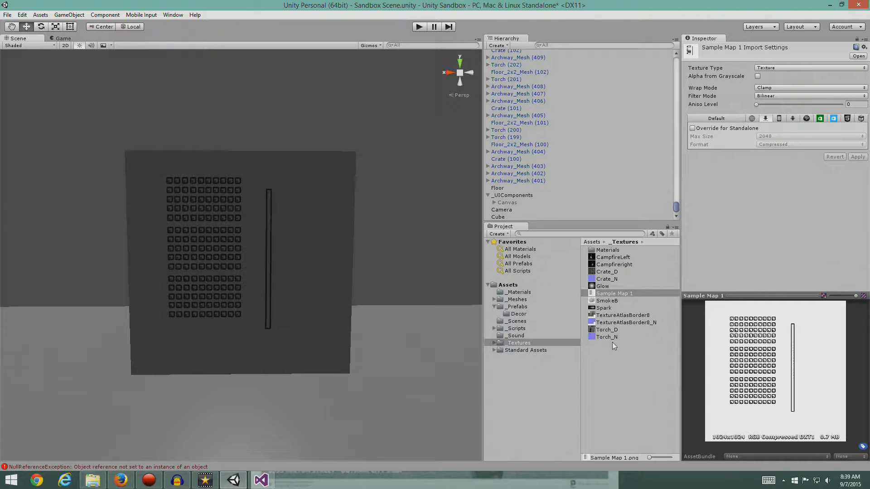
{"action": "double_click", "coordinate": [608, 251]}
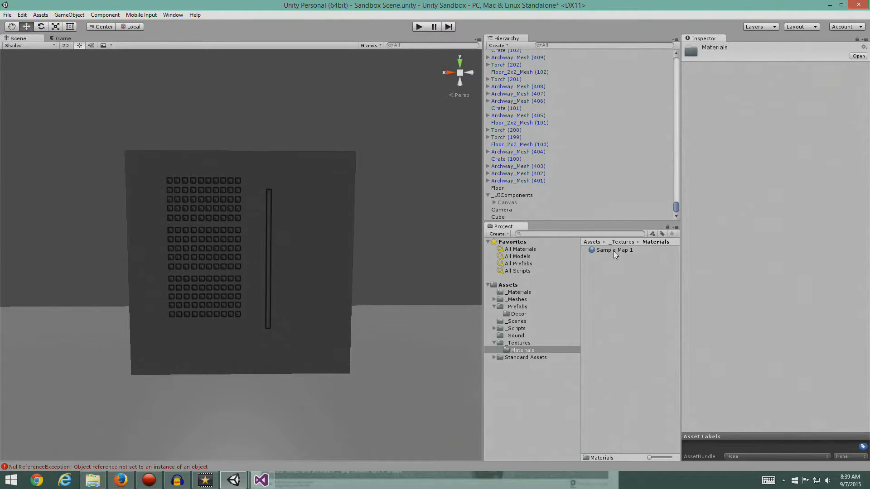
{"action": "left_click", "coordinate": [613, 251]}
{"action": "left_click_drag", "start_coordinate": [616, 249], "coordinate": [561, 293]}
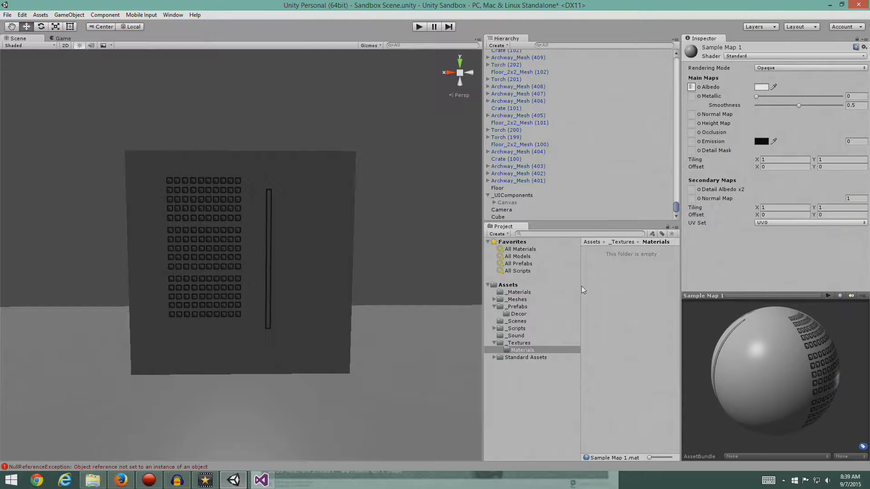
Step: Delete the empty Materials folder inside _Textures
{"action": "left_click", "coordinate": [521, 343]}
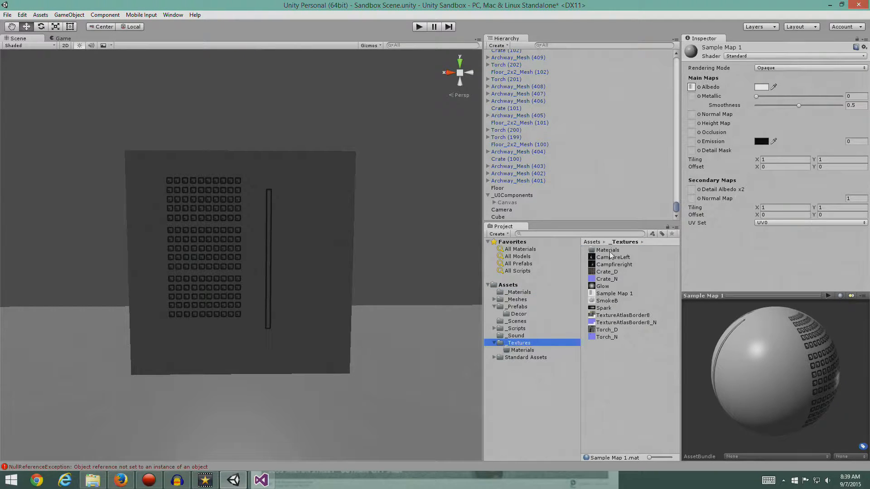
{"action": "left_click", "coordinate": [609, 252]}
{"action": "key", "text": "Delete"}
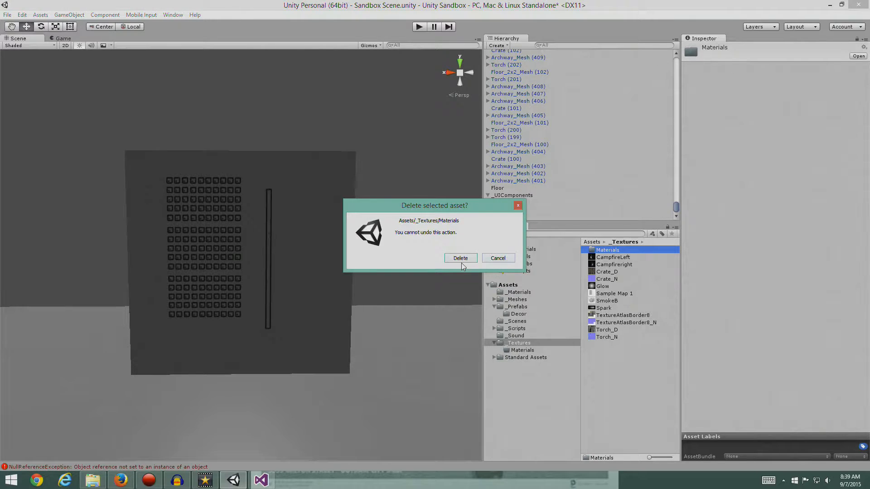
{"action": "left_click", "coordinate": [460, 260]}
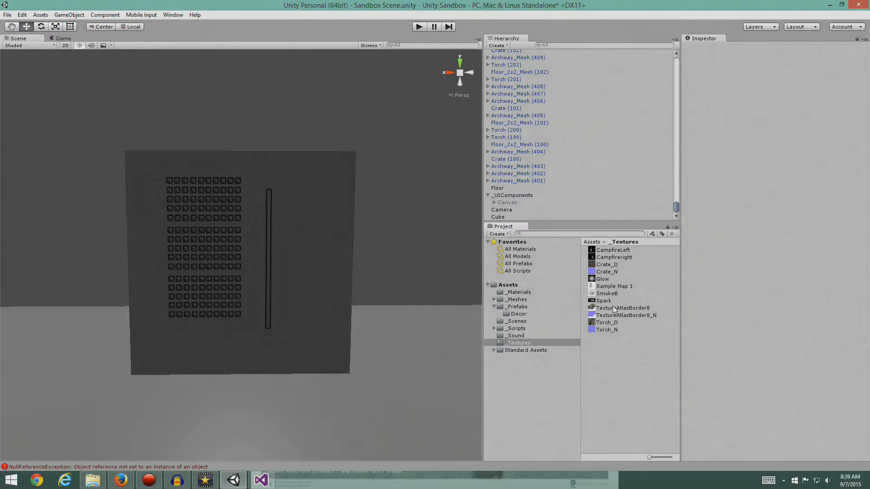
Step: Rename the Sample Map 1 material in the _Materials folder to Map Material
{"action": "left_click", "coordinate": [526, 292]}
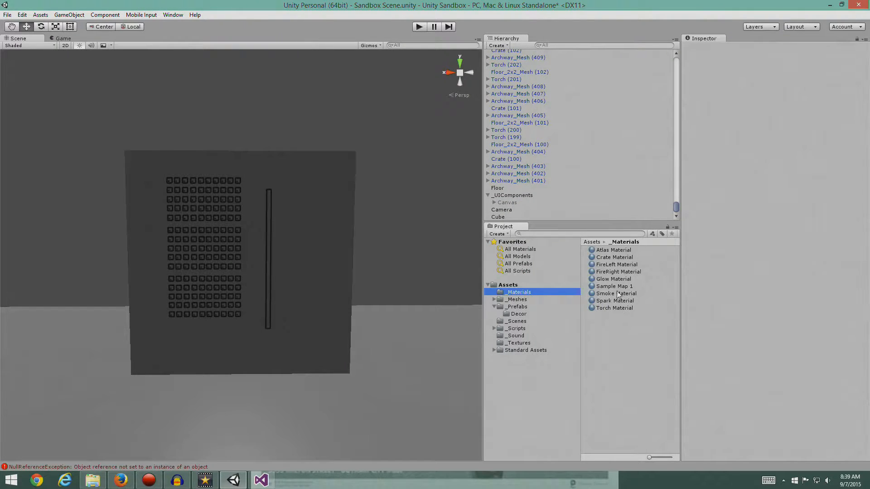
{"action": "left_click", "coordinate": [622, 289]}
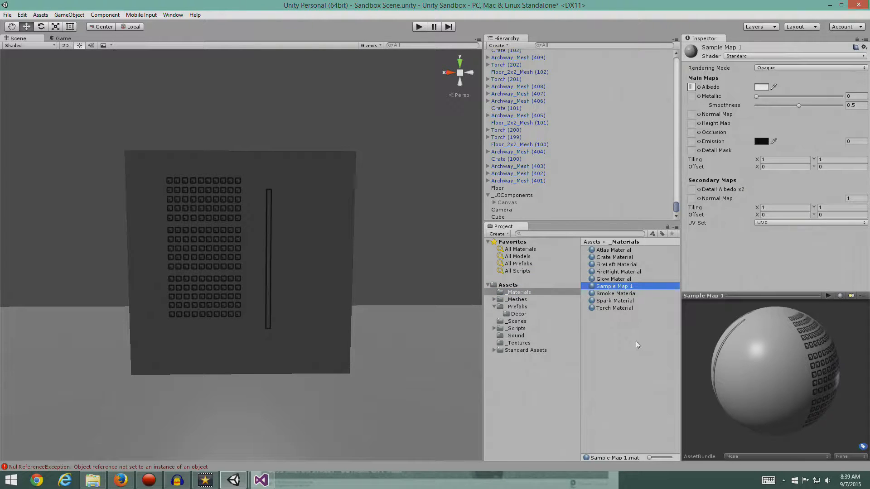
{"action": "key", "text": "F2"}
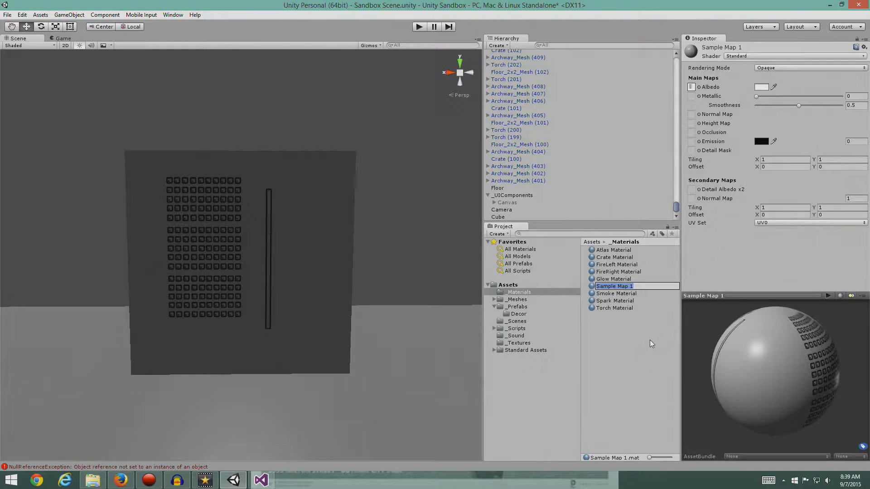
{"action": "type", "text": "Map Material"}
{"action": "key", "text": "Return"}
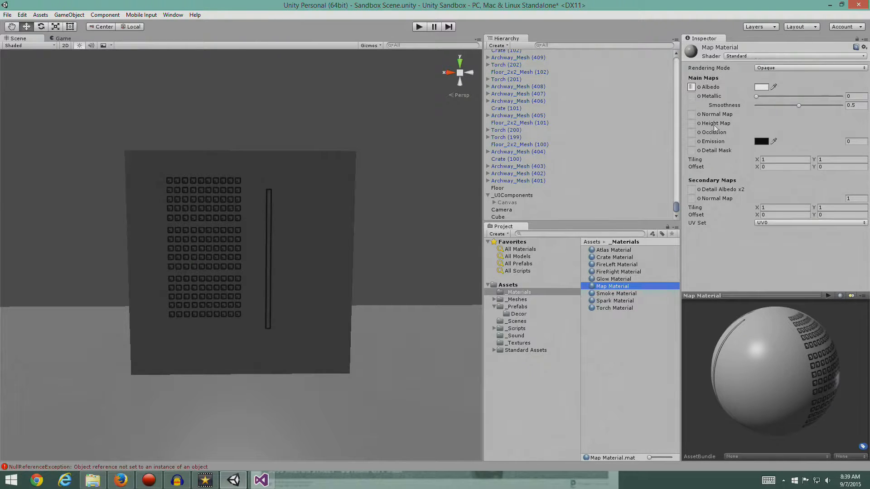
Step: Change the shader of Map Material to UI/Unlit/Detail
{"action": "left_click", "coordinate": [755, 56]}
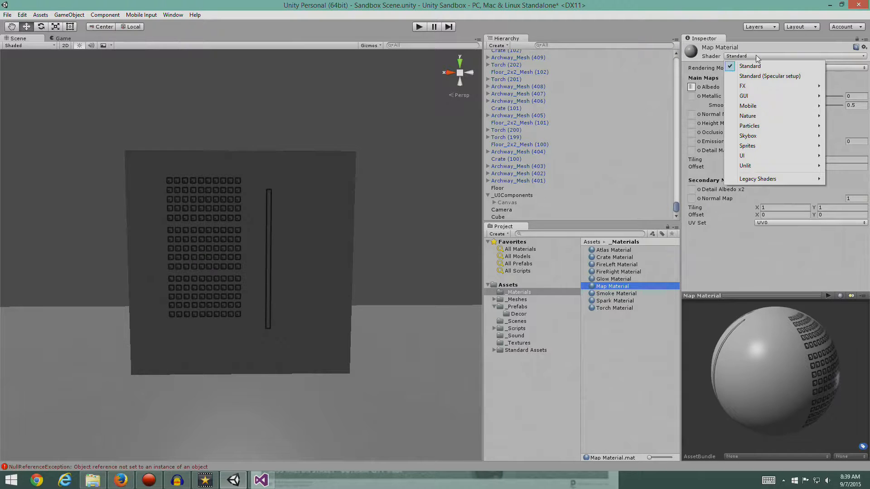
{"action": "mouse_move", "coordinate": [757, 149]}
{"action": "mouse_move", "coordinate": [756, 166]}
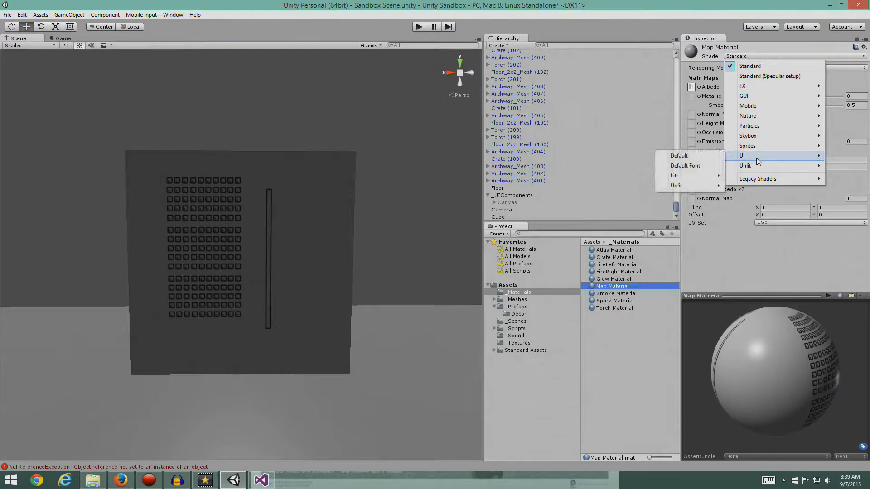
{"action": "mouse_move", "coordinate": [689, 186]}
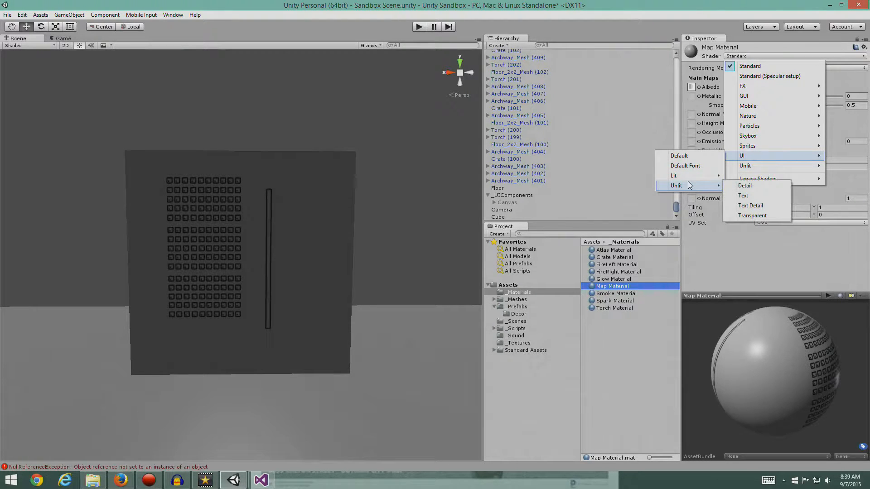
{"action": "left_click", "coordinate": [764, 186]}
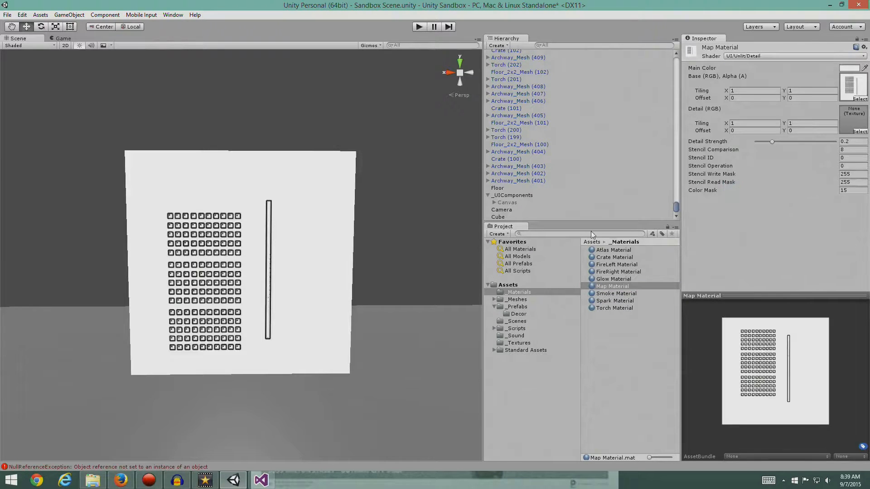
Step: Lower the map panel slightly to a Y position of about 25.1
{"action": "mouse_move", "coordinate": [328, 390]}
{"action": "left_mouse_down", "text": "alt"}
{"action": "mouse_move", "coordinate": [278, 373]}
{"action": "mouse_move", "coordinate": [145, 355]}
{"action": "mouse_move", "coordinate": [64, 381]}
{"action": "mouse_move", "coordinate": [167, 405]}
{"action": "mouse_move", "coordinate": [324, 392]}
{"action": "left_mouse_up", "text": "alt"}
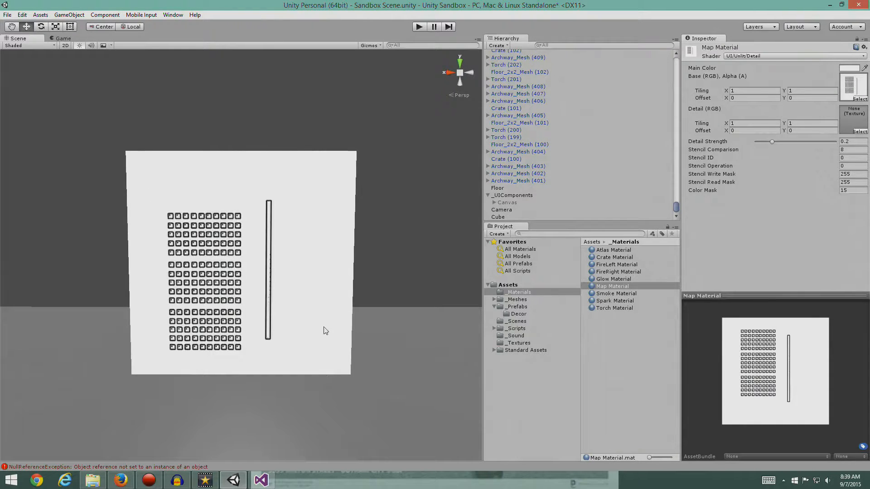
{"action": "left_click", "coordinate": [246, 234]}
{"action": "mouse_move", "coordinate": [239, 234]}
{"action": "left_mouse_down"}
{"action": "mouse_move", "coordinate": [240, 226]}
{"action": "mouse_move", "coordinate": [253, 230]}
{"action": "left_mouse_up"}
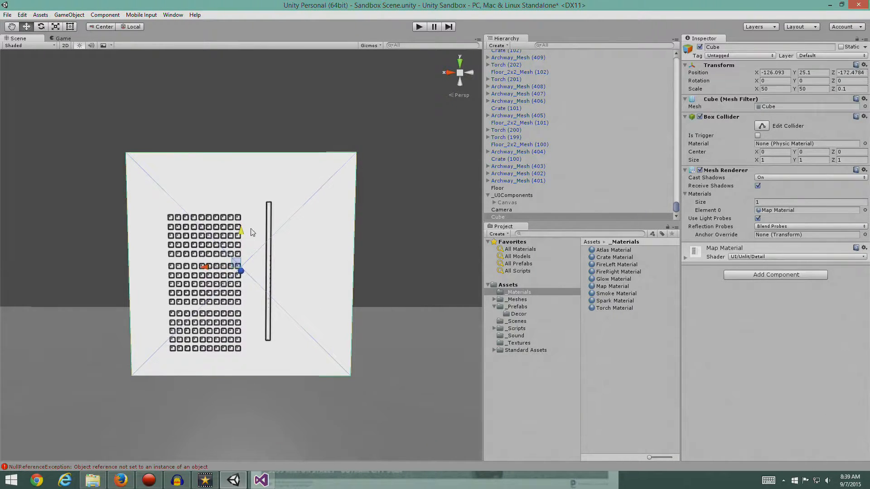
Step: Check the minimap inset in the Game view with a short test run, and return to the Scene view
{"action": "left_click", "coordinate": [67, 38]}
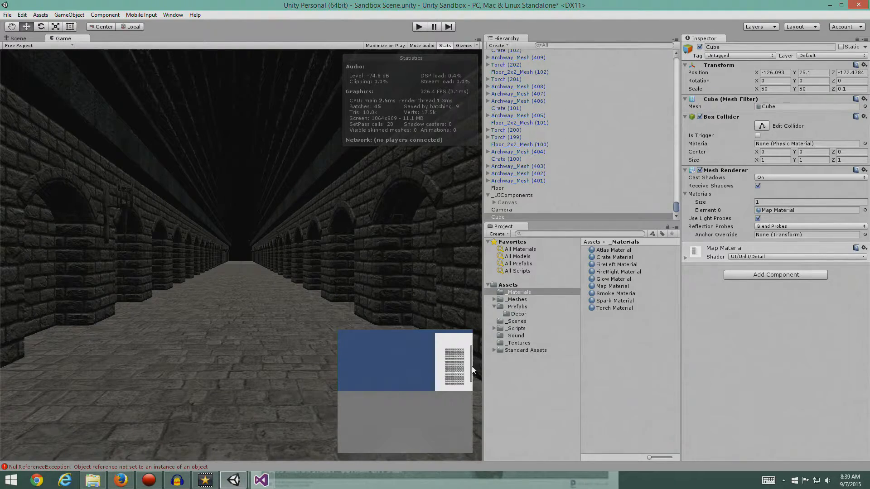
{"action": "left_click", "coordinate": [418, 27]}
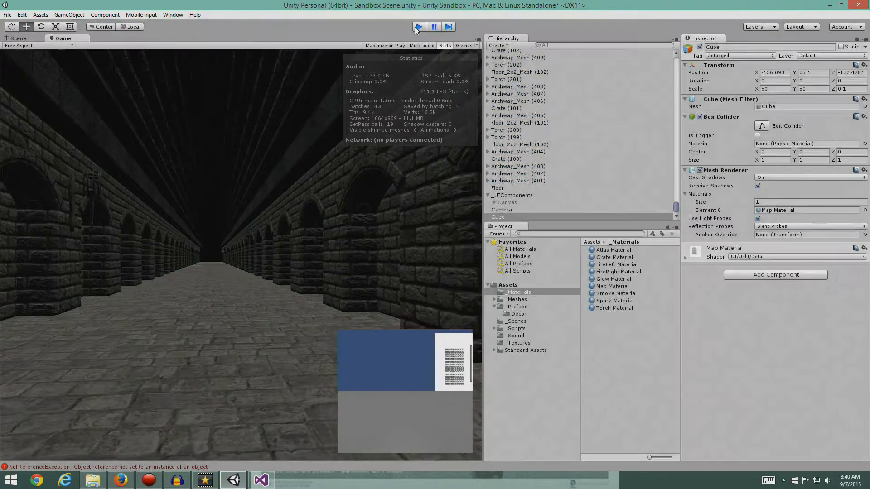
{"action": "left_click", "coordinate": [29, 38]}
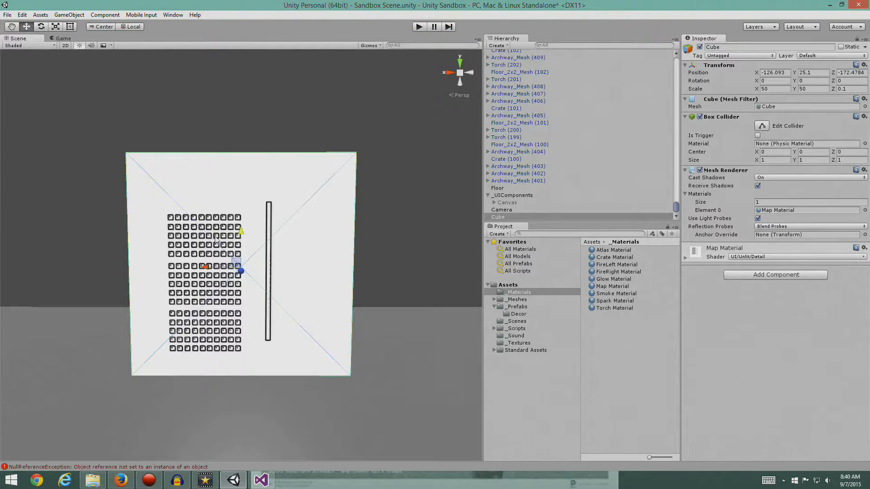
Step: Move the minimap camera sideways to an X position of about -124.3 so it faces the map panel
{"action": "scroll", "coordinate": [274, 312], "scroll_direction": "down", "scroll_amount": 4}
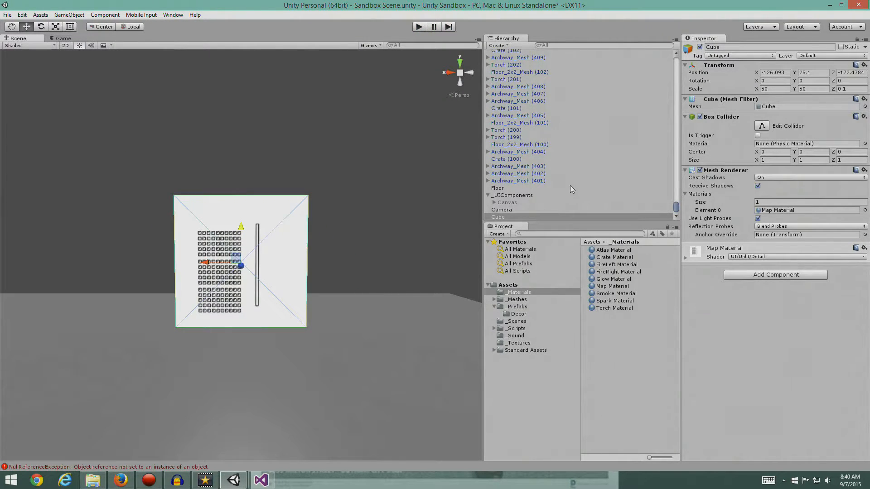
{"action": "left_click", "coordinate": [502, 209]}
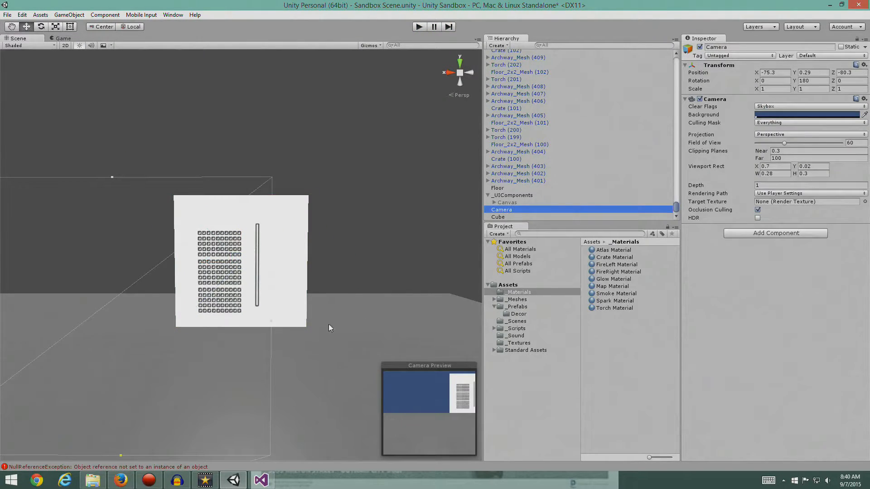
{"action": "scroll", "coordinate": [326, 321], "scroll_direction": "down", "scroll_amount": 3}
{"action": "scroll", "coordinate": [335, 303], "scroll_direction": "down", "scroll_amount": 3}
{"action": "left_click_drag", "start_coordinate": [335, 304], "coordinate": [383, 401], "text": "alt"}
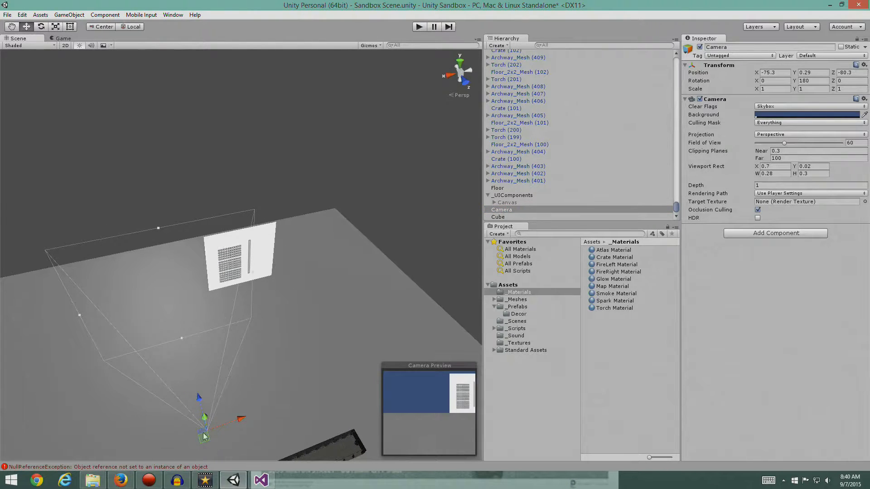
{"action": "left_click_drag", "start_coordinate": [230, 423], "coordinate": [345, 409]}
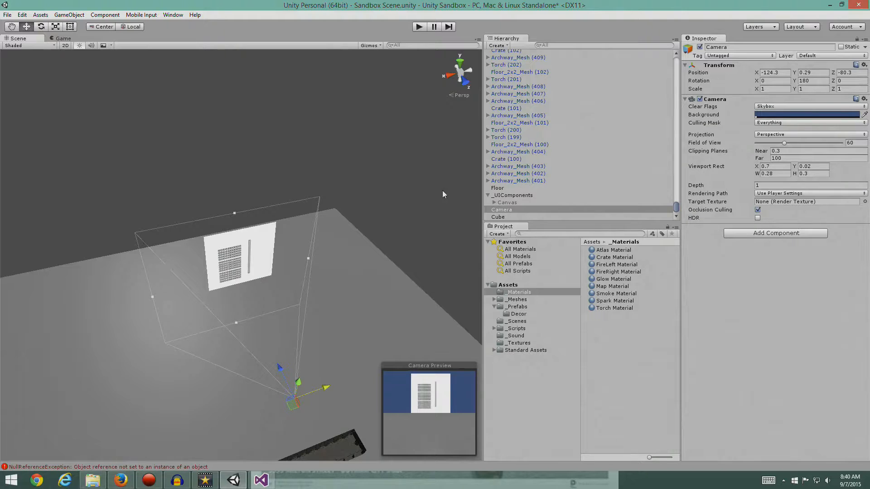
Step: Switch the minimap camera to Orthographic projection and raise it to a Y position of about 15.1
{"action": "left_click", "coordinate": [778, 135]}
{"action": "left_click", "coordinate": [786, 155]}
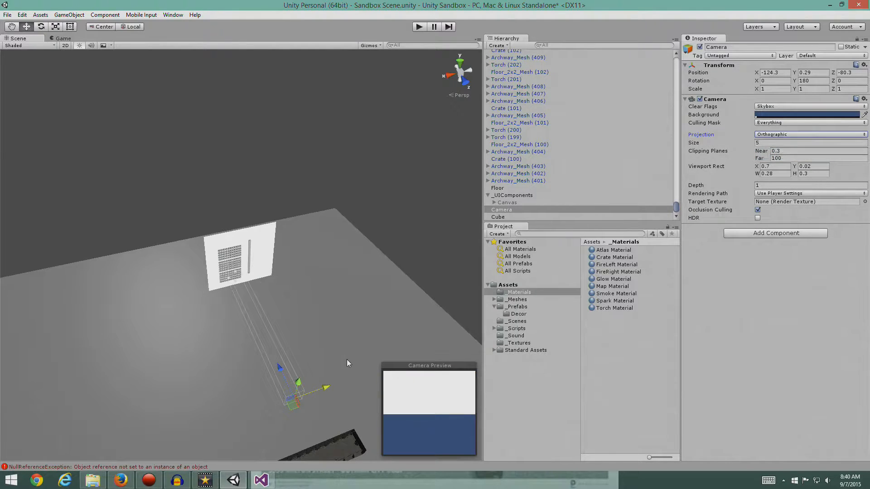
{"action": "left_click_drag", "start_coordinate": [298, 383], "coordinate": [304, 372]}
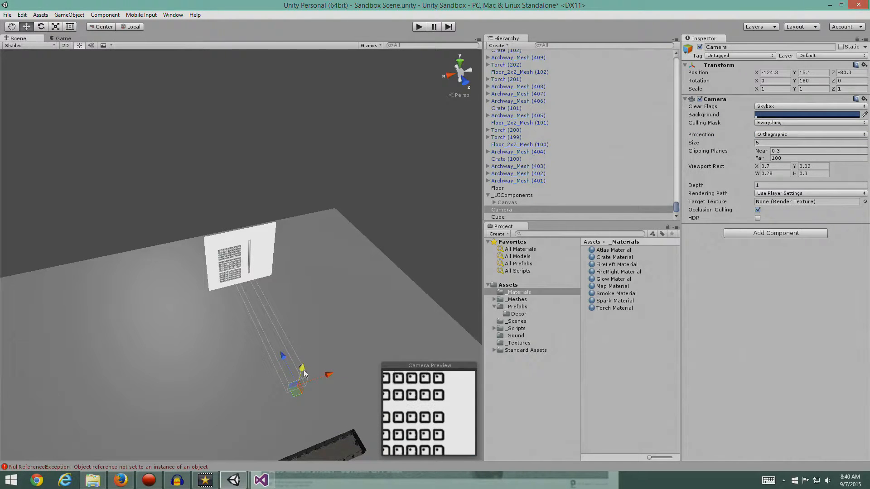
{"action": "left_click_drag", "start_coordinate": [338, 323], "coordinate": [133, 294], "text": "alt"}
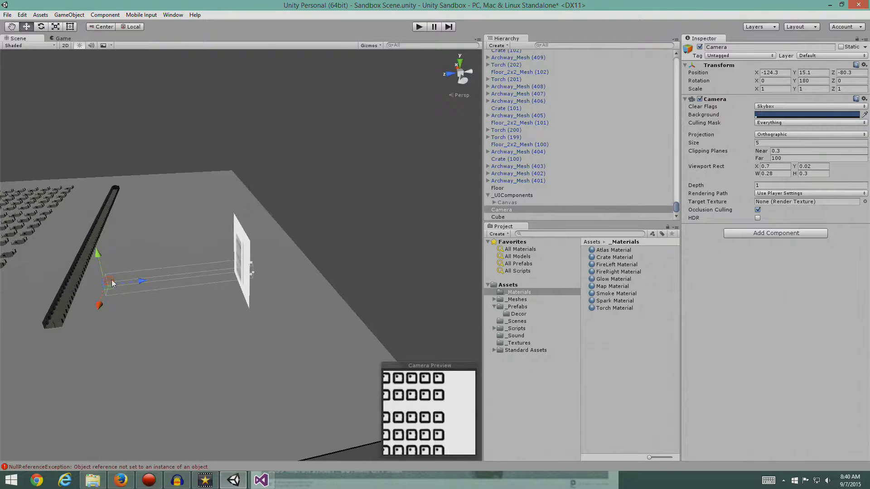
Step: Set the minimap camera's orthographic size to 100
{"action": "left_click_drag", "start_coordinate": [179, 326], "coordinate": [376, 313], "text": "alt"}
{"action": "right_click_drag", "start_coordinate": [392, 284], "coordinate": [271, 310]}
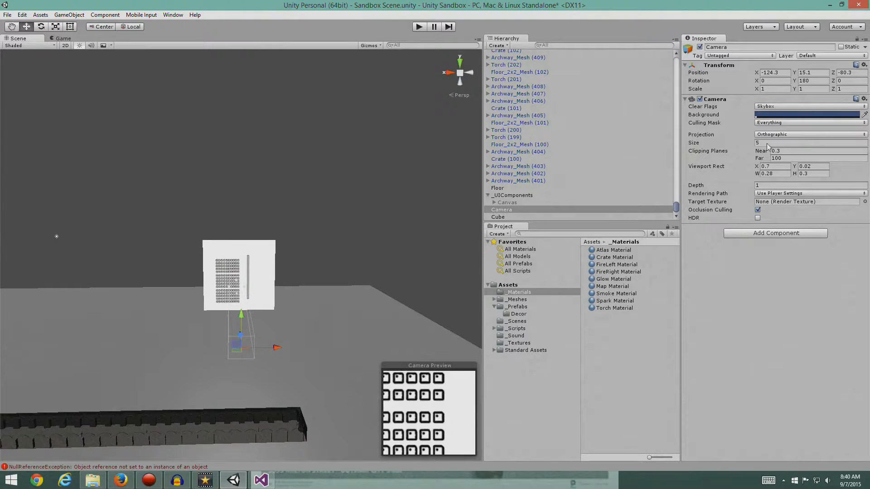
{"action": "left_click", "coordinate": [784, 143]}
{"action": "type", "text": "10"}
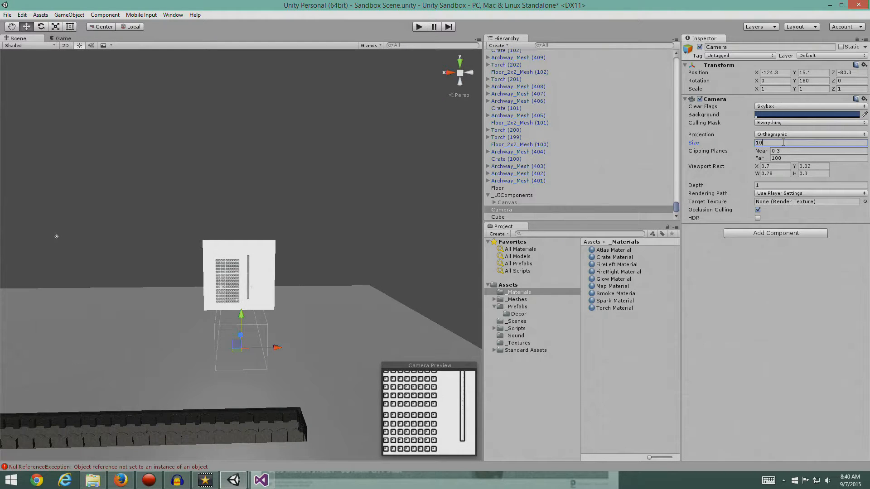
{"action": "type", "text": "0"}
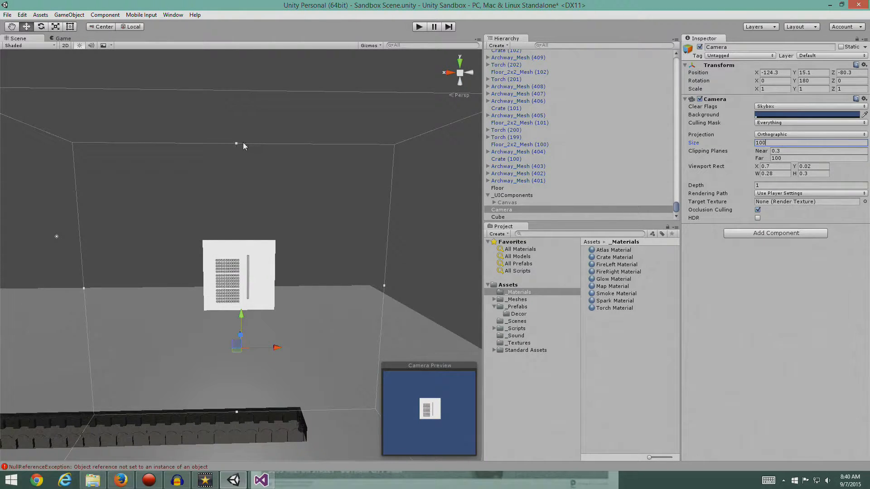
Step: Shrink the minimap camera's orthographic size to about 21.8 and position it at about X -125.6, Y 23.9 to frame the map panel
{"action": "left_click_drag", "start_coordinate": [238, 143], "coordinate": [244, 242]}
{"action": "left_click_drag", "start_coordinate": [241, 316], "coordinate": [245, 296]}
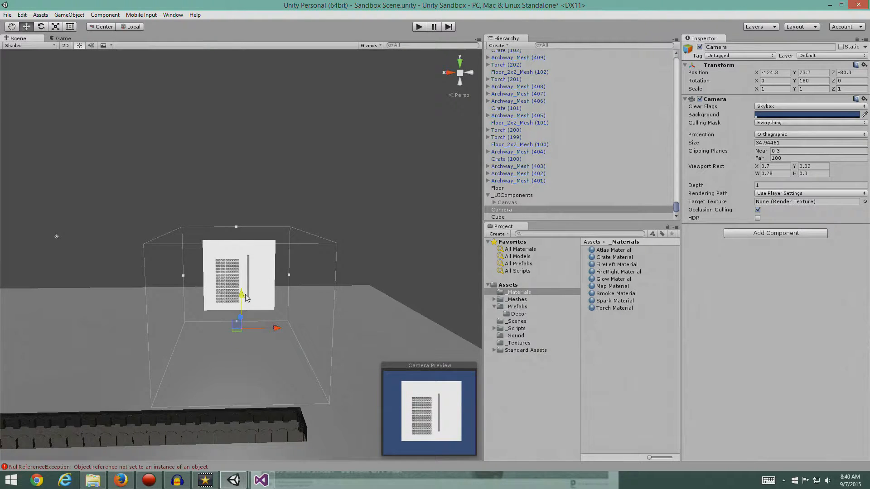
{"action": "left_click_drag", "start_coordinate": [279, 329], "coordinate": [278, 330]}
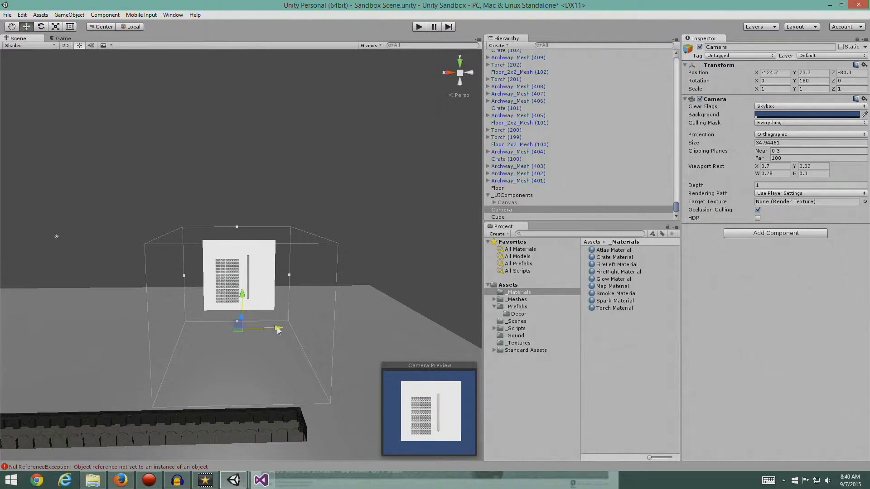
{"action": "left_click_drag", "start_coordinate": [237, 225], "coordinate": [239, 238]}
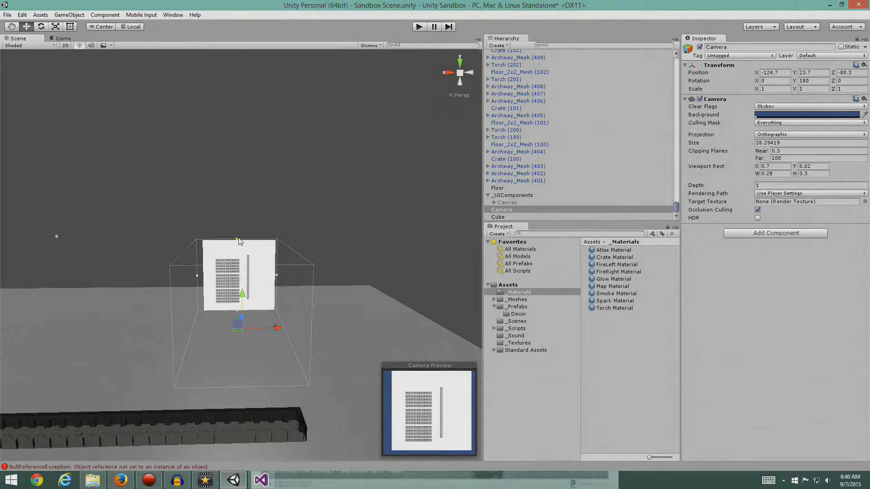
{"action": "left_click_drag", "start_coordinate": [243, 295], "coordinate": [243, 294]}
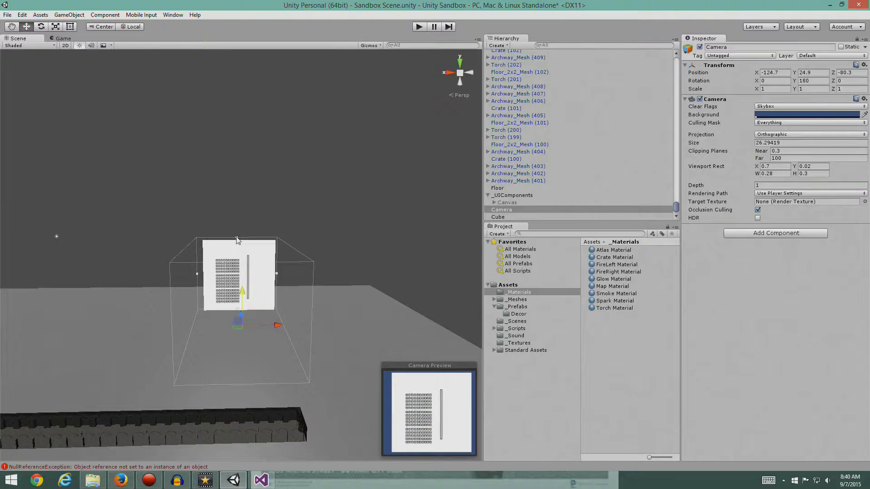
{"action": "left_click_drag", "start_coordinate": [237, 238], "coordinate": [236, 241]}
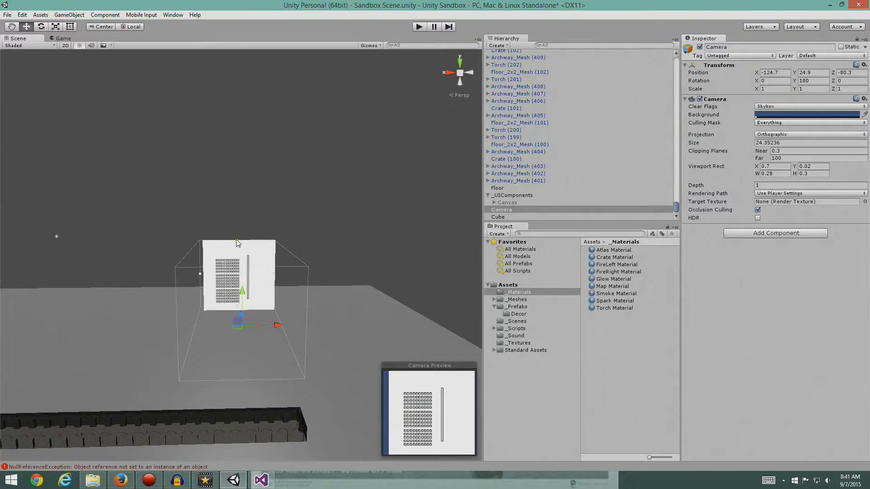
{"action": "left_click_drag", "start_coordinate": [279, 326], "coordinate": [280, 327]}
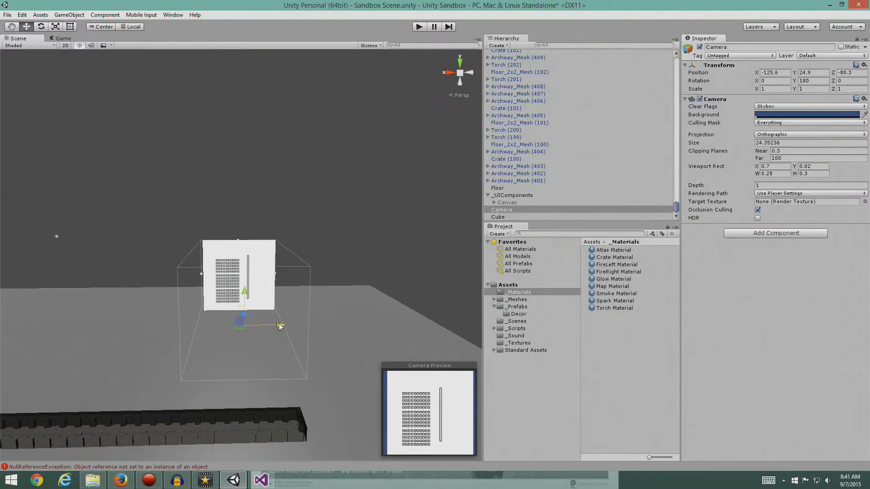
{"action": "left_click_drag", "start_coordinate": [240, 244], "coordinate": [240, 245]}
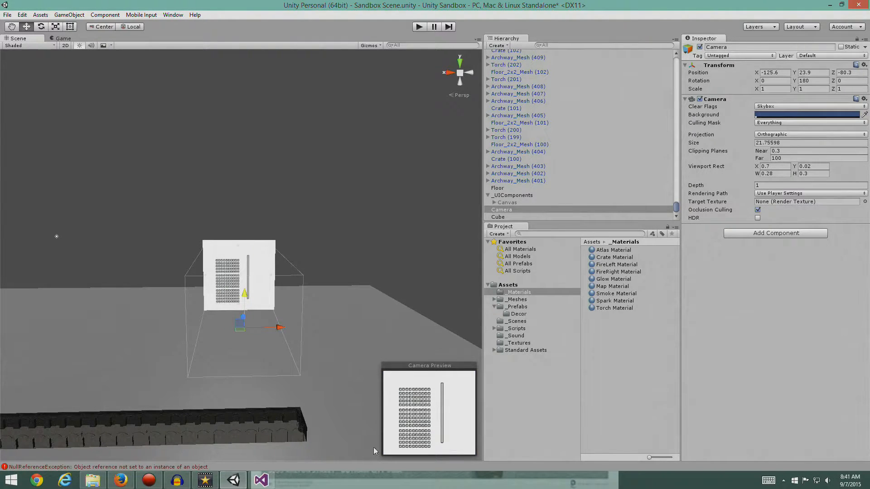
Step: Play the scene and walk along the corridor to its end to check the minimap inset, and stop the run
{"action": "left_click", "coordinate": [419, 27]}
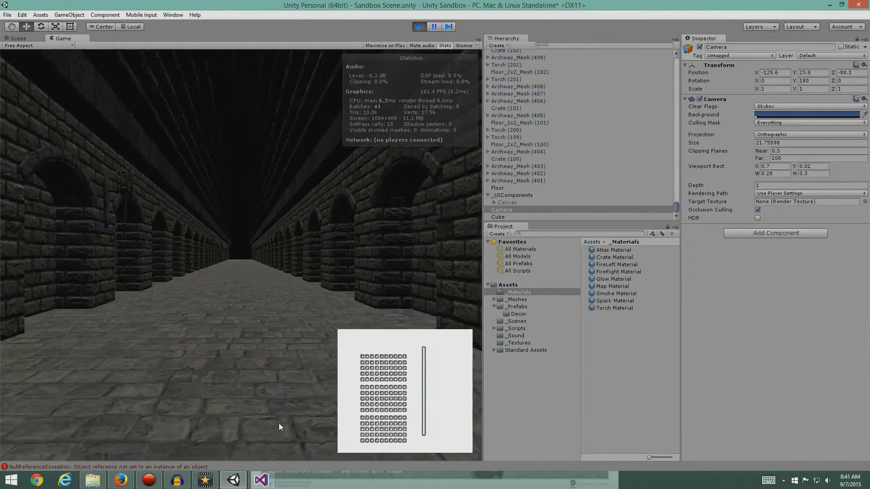
{"action": "key", "text": "w"}
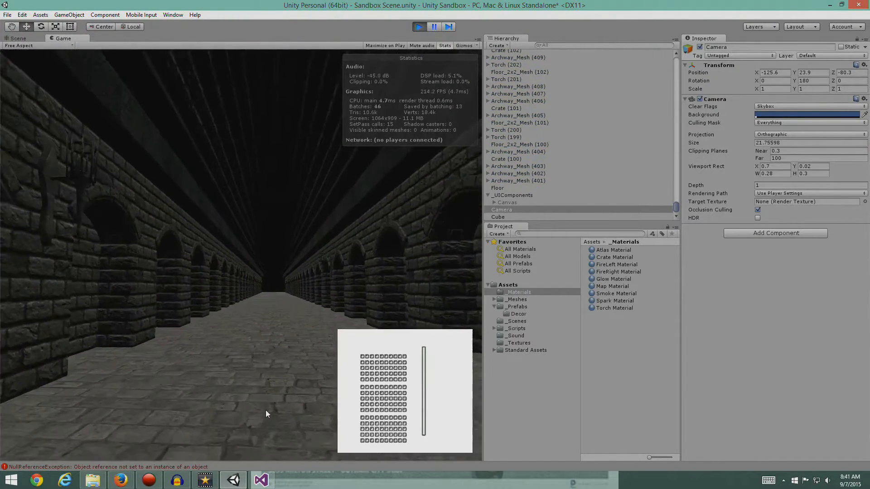
{"action": "key", "text": "w"}
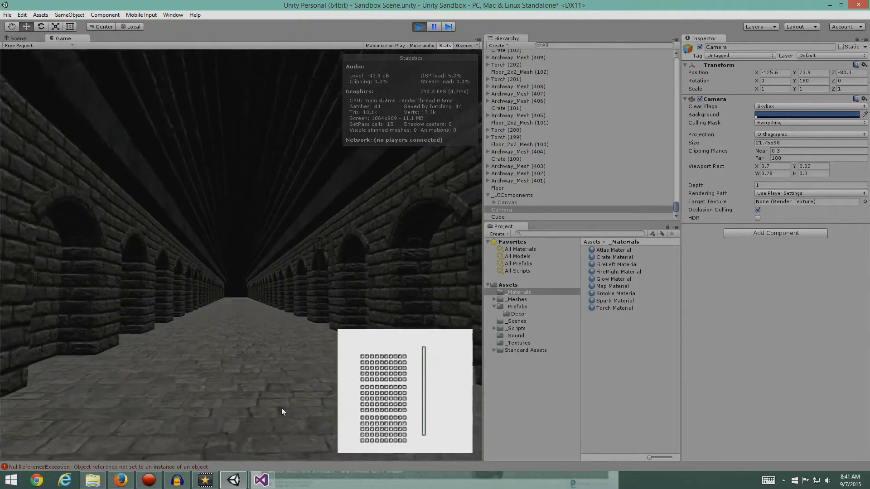
{"action": "key", "text": "w"}
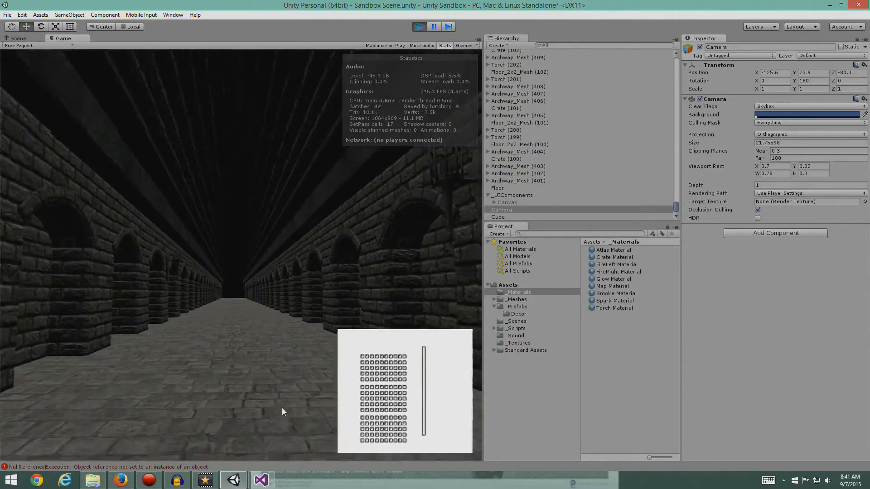
{"action": "key", "text": "w"}
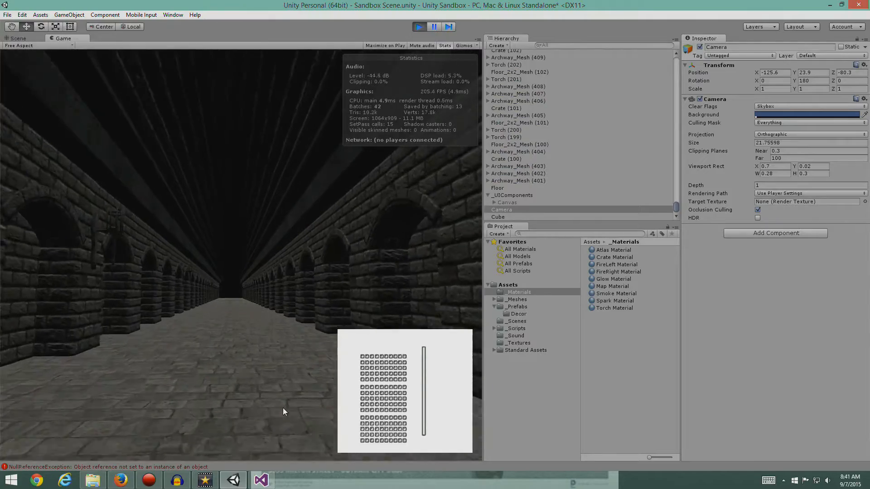
{"action": "key", "text": "w"}
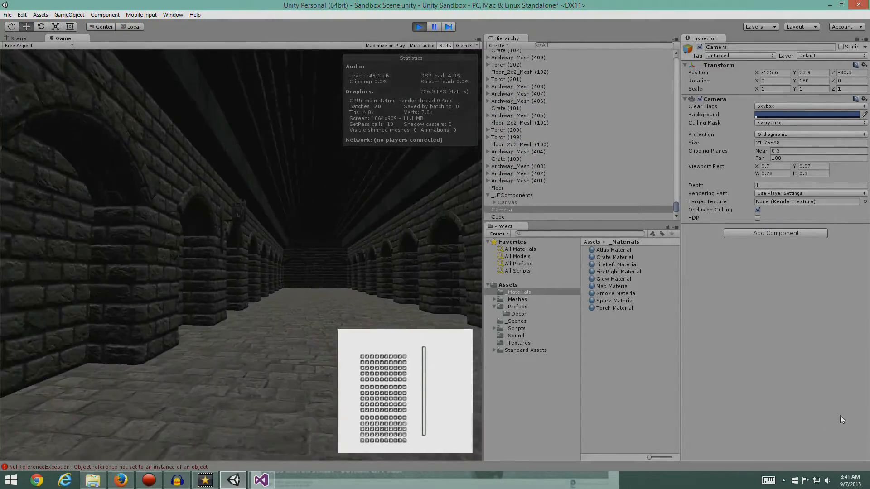
{"action": "key", "text": "w"}
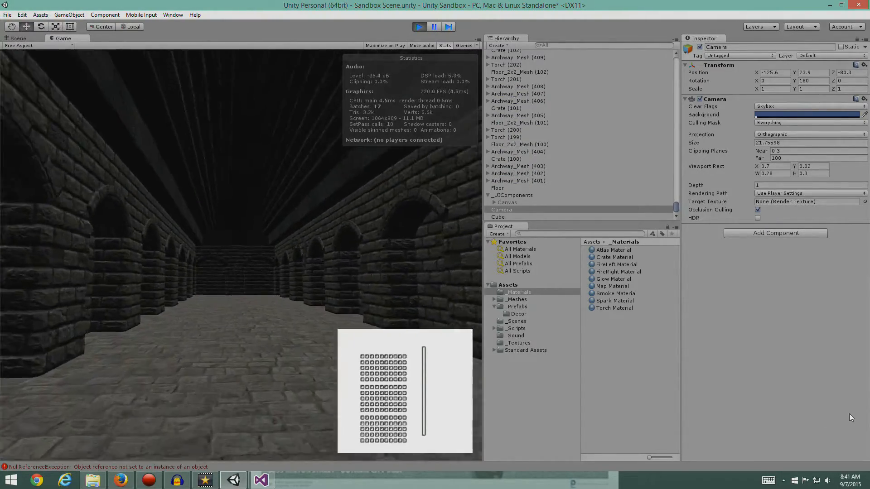
{"action": "key", "text": "w"}
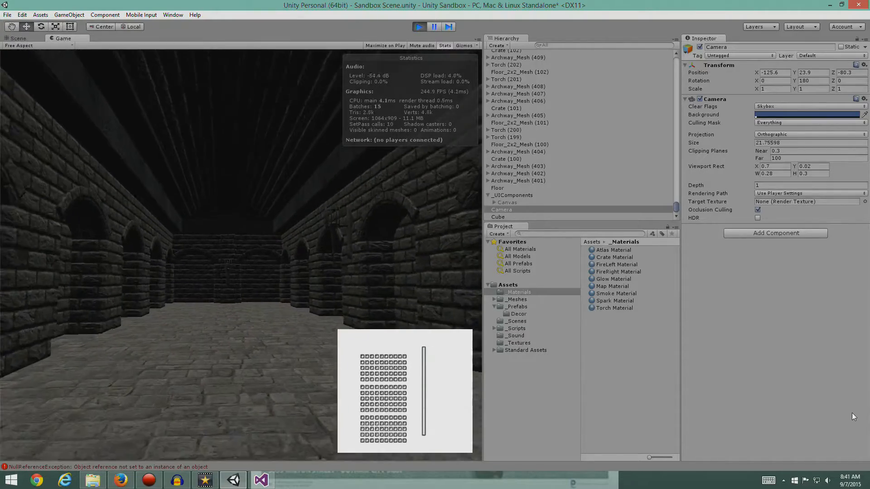
{"action": "key", "text": "w"}
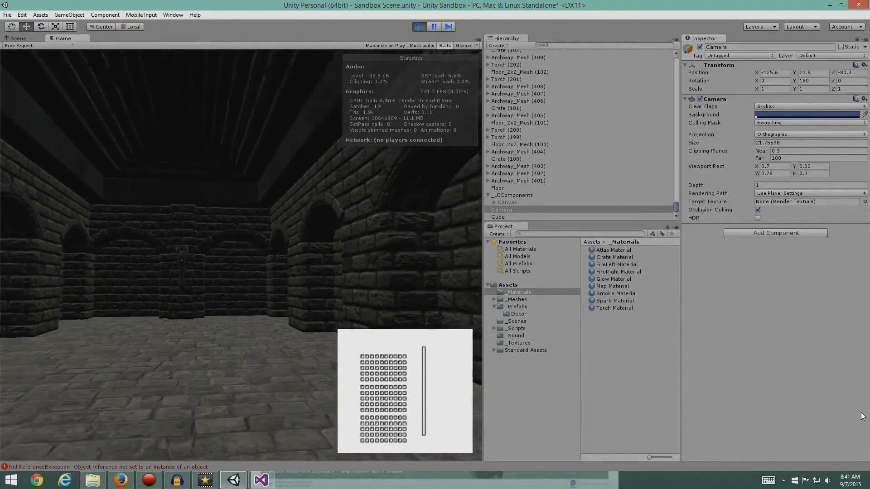
{"action": "key", "text": "w"}
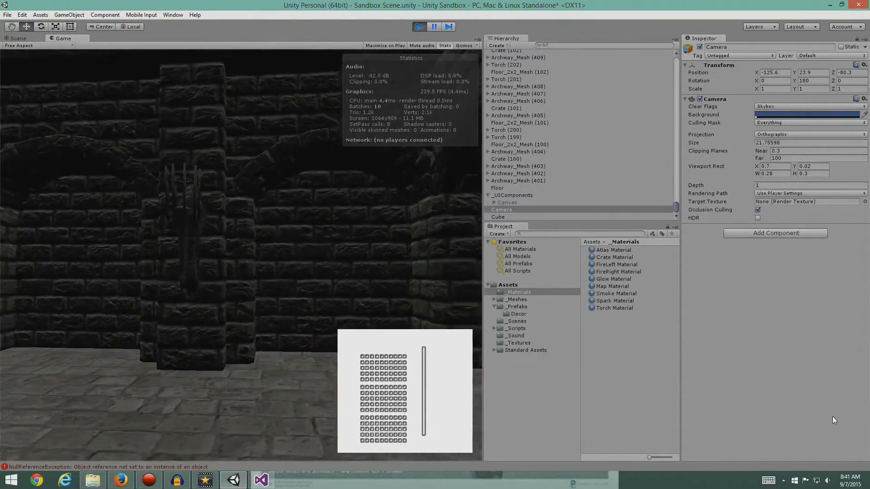
{"action": "key", "text": "w"}
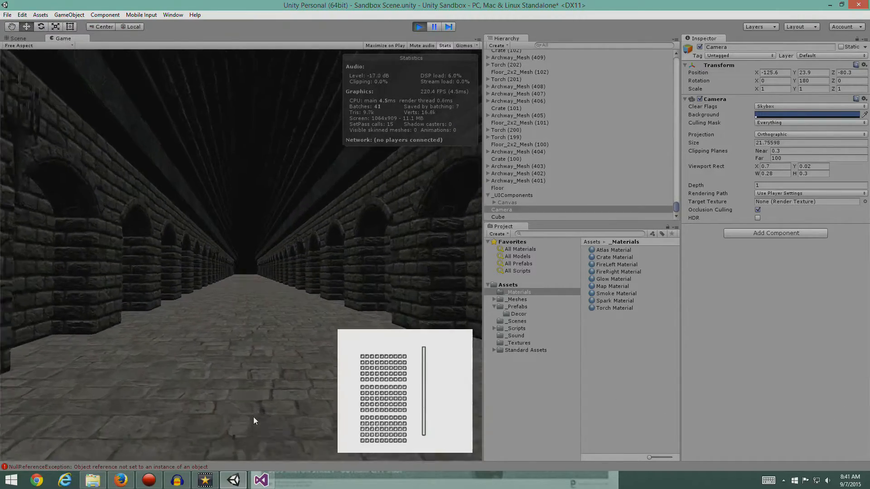
{"action": "left_click", "coordinate": [420, 25]}
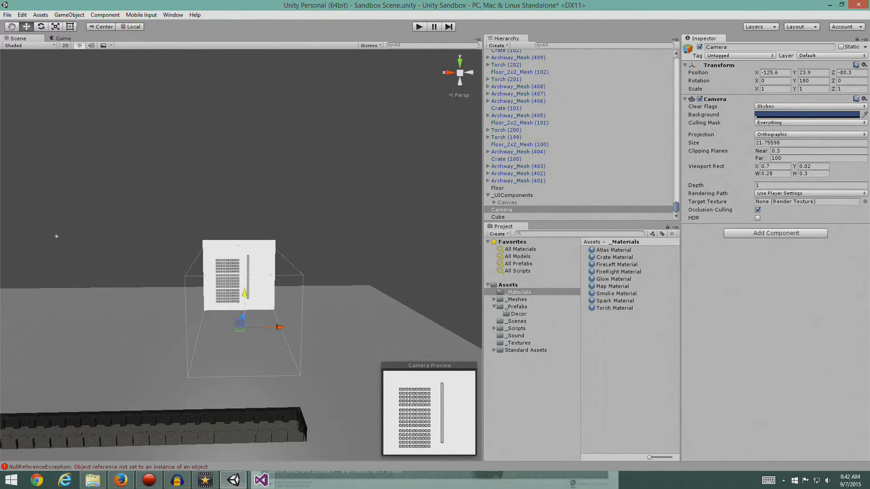
Step: View the whole dungeon with the map panel and camera, and briefly test-run the scene again
{"action": "key", "text": "alt+Tab"}
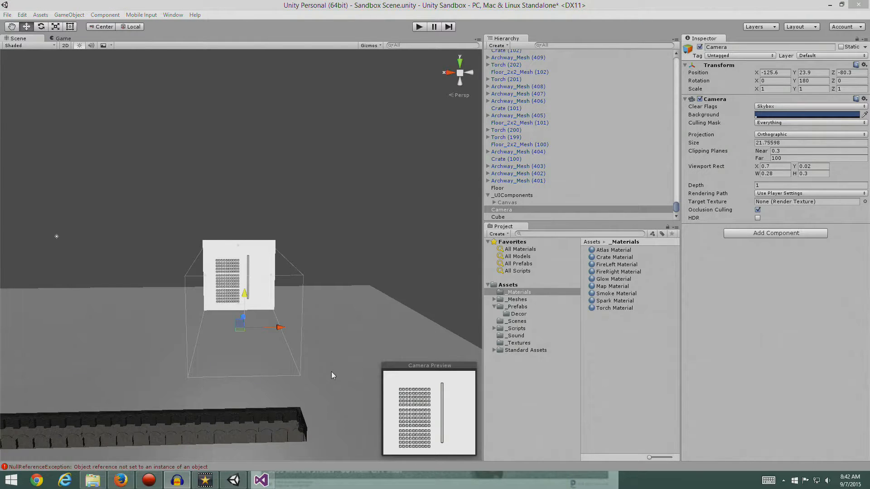
{"action": "left_click_drag", "start_coordinate": [361, 363], "coordinate": [251, 415], "text": "alt"}
{"action": "scroll", "coordinate": [251, 414], "scroll_direction": "down", "scroll_amount": 8}
{"action": "middle_click_drag", "start_coordinate": [229, 420], "coordinate": [309, 388]}
{"action": "left_click", "coordinate": [420, 27]}
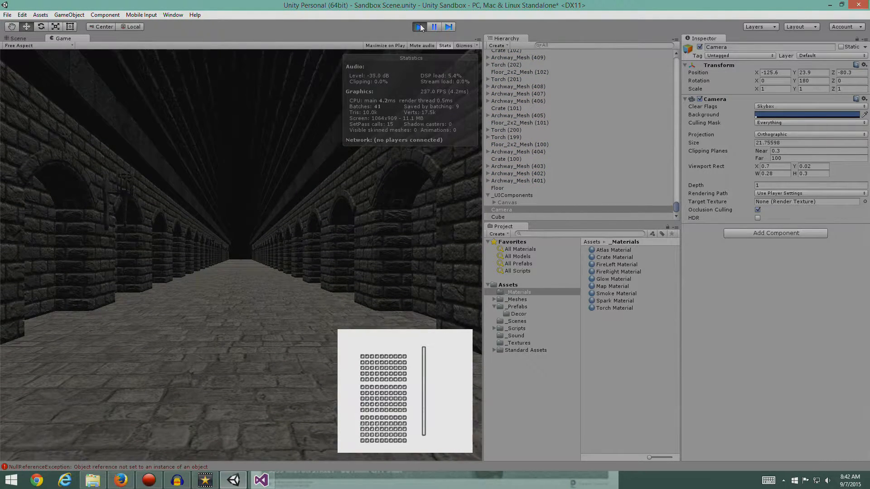
{"action": "left_click", "coordinate": [419, 27]}
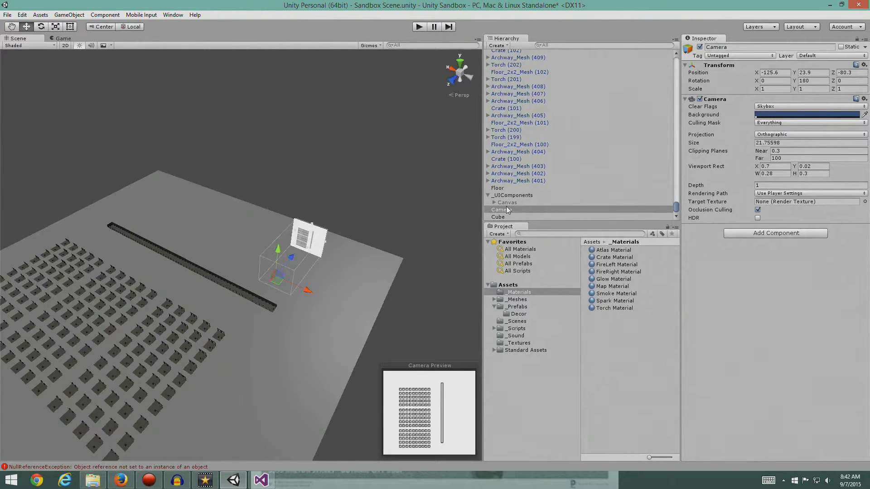
Step: Enable the Canvas under _UIComponents and check the scene with a short test run
{"action": "left_click", "coordinate": [507, 202]}
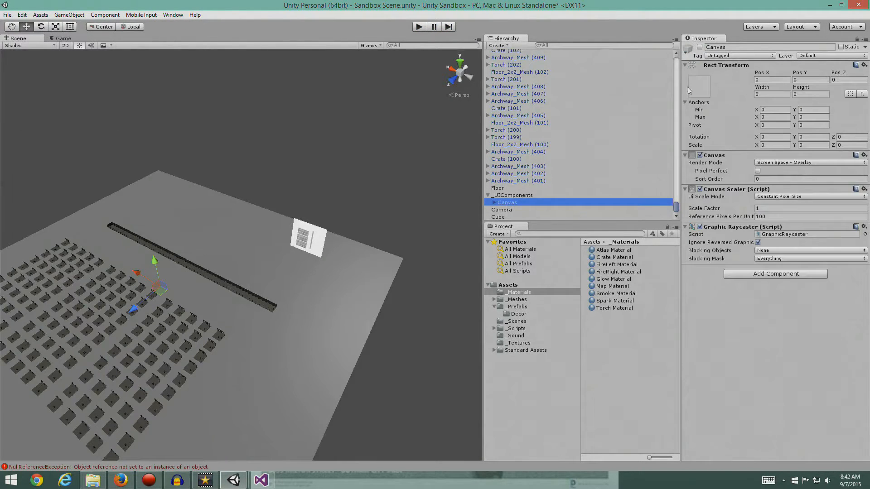
{"action": "left_click", "coordinate": [699, 47]}
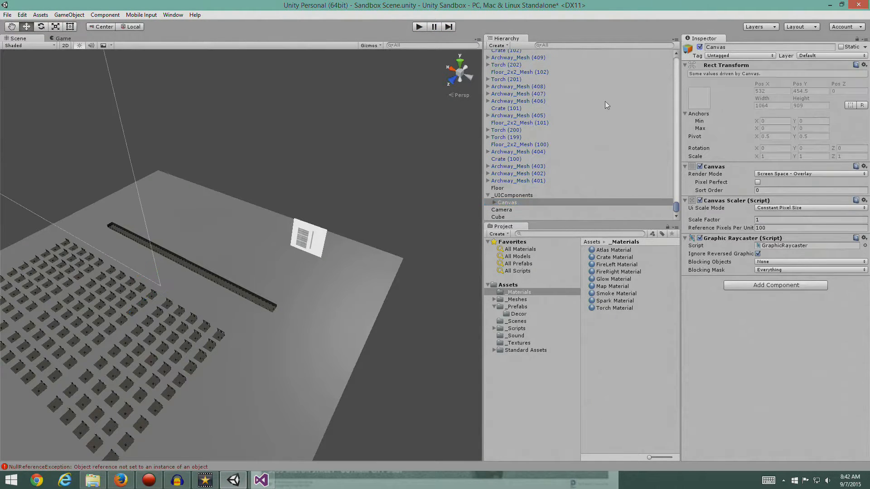
{"action": "left_click", "coordinate": [419, 27]}
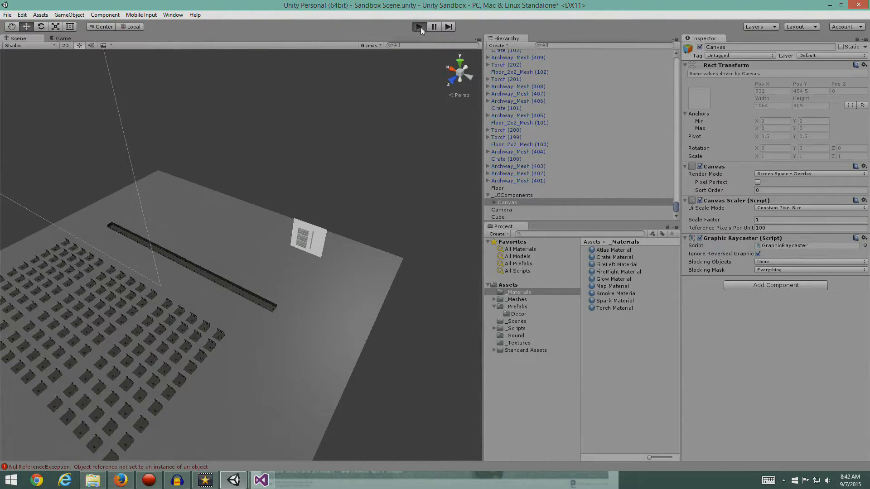
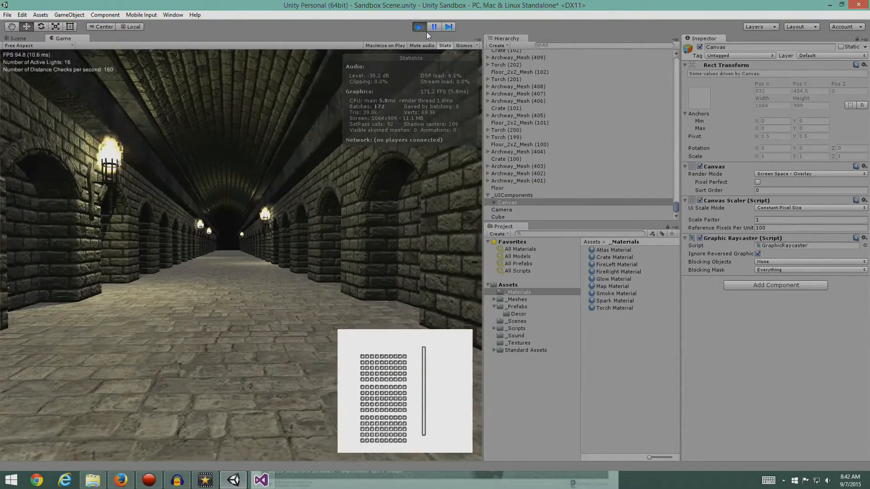
{"action": "key", "text": "ctrl+p"}
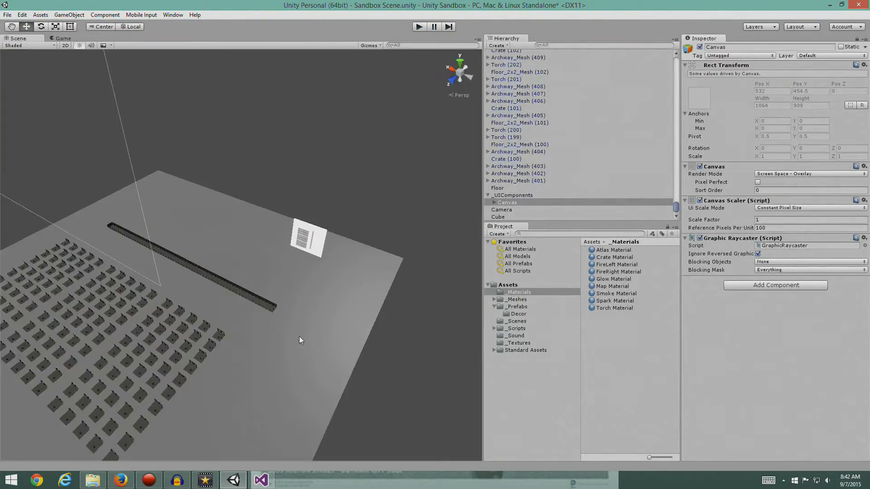
Step: Rename the minimap camera object in the scene as Map Camera
{"action": "right_click_drag", "start_coordinate": [341, 321], "coordinate": [291, 361]}
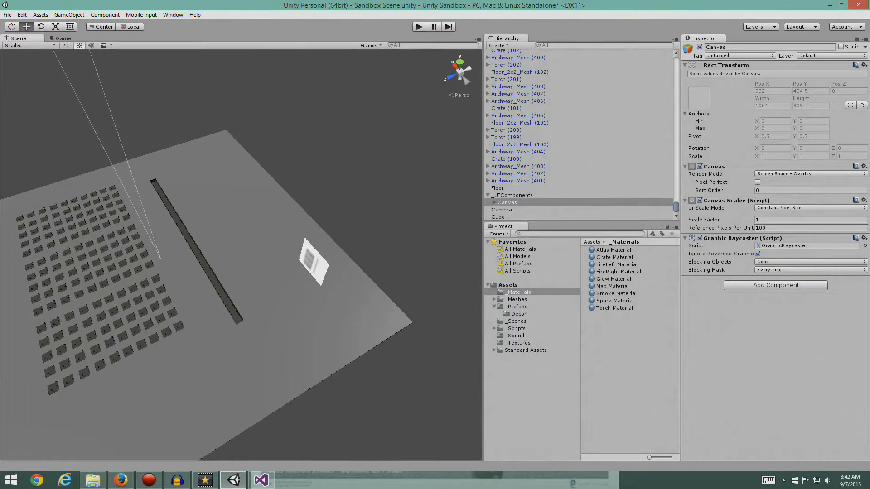
{"action": "right_click_drag", "start_coordinate": [202, 252], "coordinate": [301, 264]}
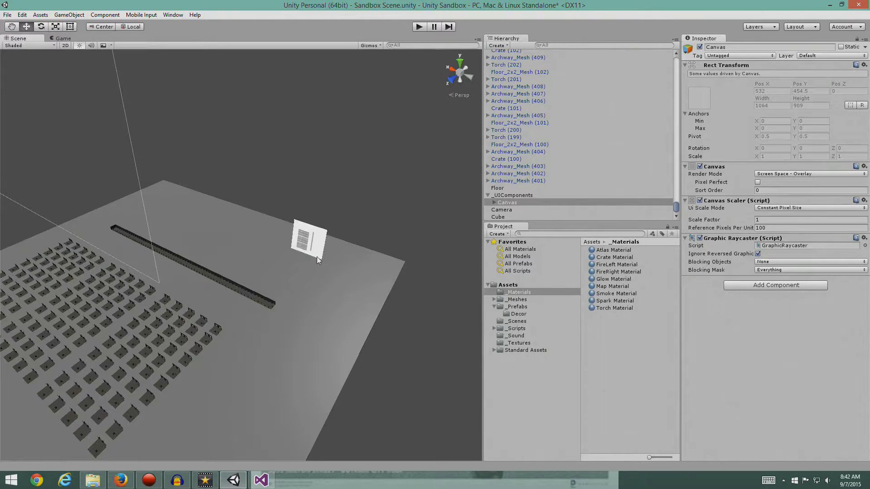
{"action": "middle_click_drag", "start_coordinate": [317, 256], "coordinate": [270, 276]}
{"action": "scroll", "coordinate": [271, 276], "scroll_direction": "up", "scroll_amount": 5}
{"action": "left_click", "coordinate": [502, 212]}
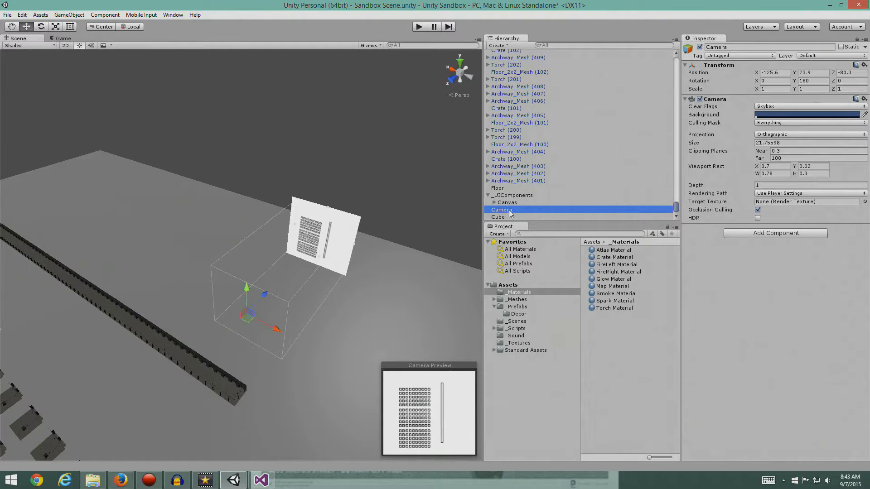
{"action": "key", "text": "F2"}
{"action": "type", "text": "Map Cam"}
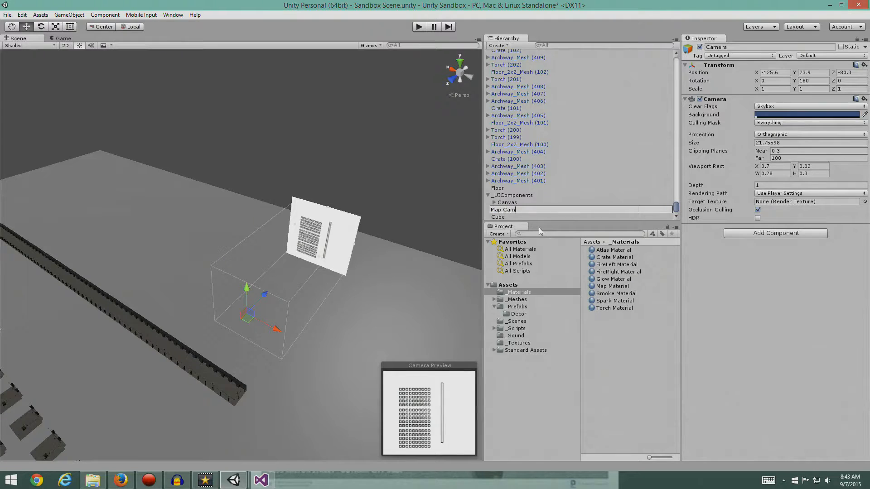
{"action": "key", "text": "Return"}
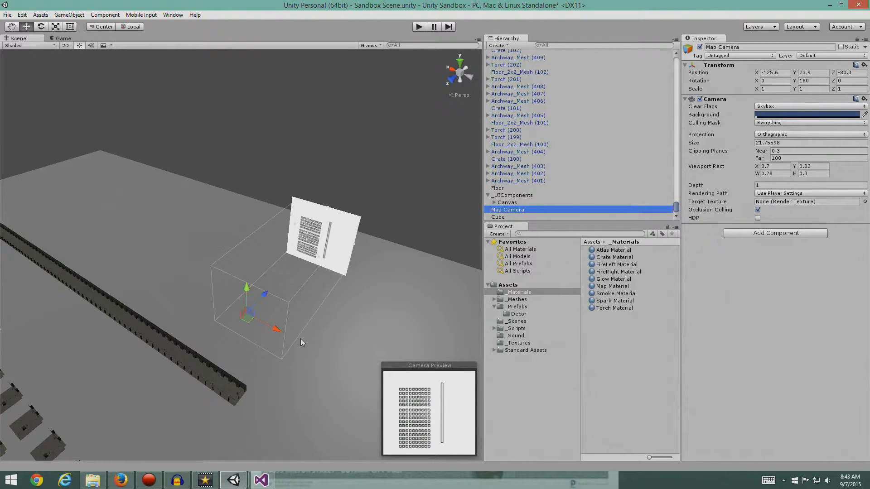
Step: Disable the Map Camera object and briefly run the scene to check the view without the minimap
{"action": "left_click", "coordinate": [700, 46]}
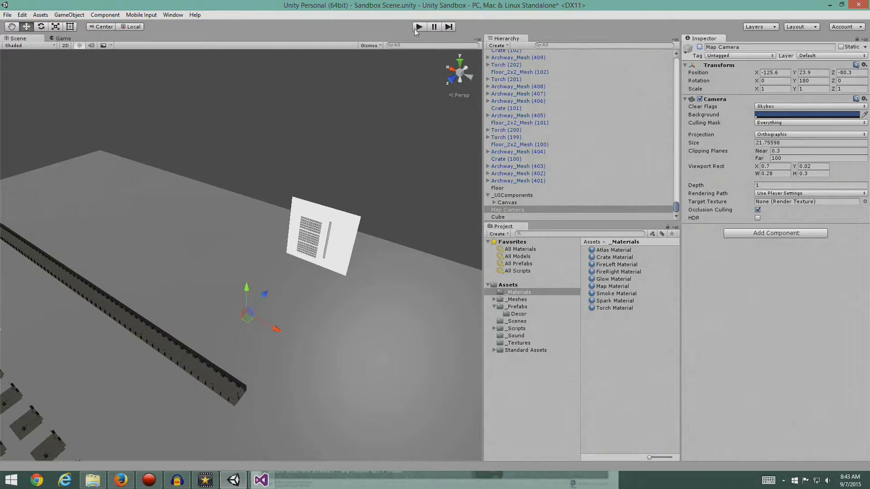
{"action": "left_click", "coordinate": [414, 28]}
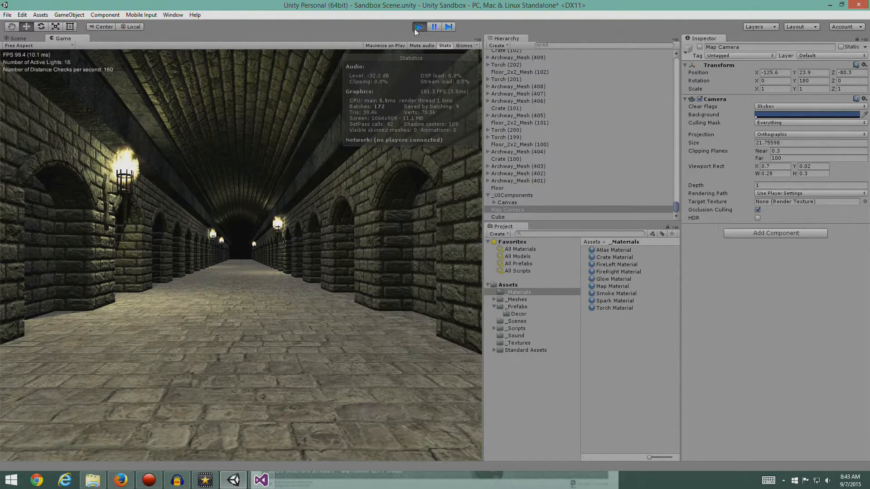
{"action": "left_click", "coordinate": [419, 28]}
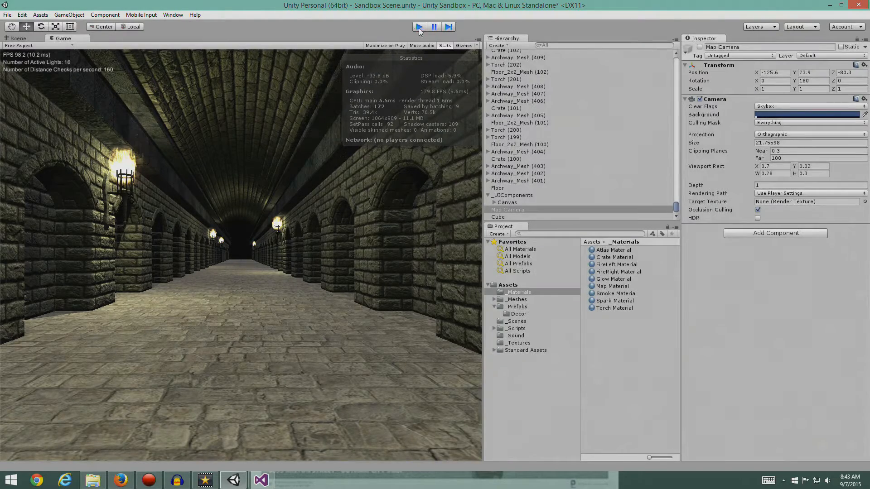
Step: Disable Working Light and Working Light (1), and check the torch-lit corridor with a short test run
{"action": "left_click_drag", "start_coordinate": [676, 210], "coordinate": [688, 65]}
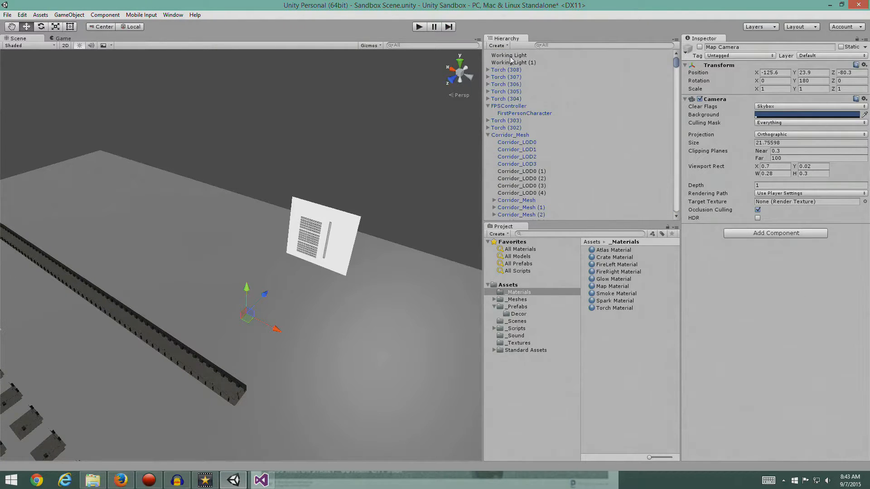
{"action": "left_click", "coordinate": [510, 56]}
{"action": "left_click", "coordinate": [700, 47]}
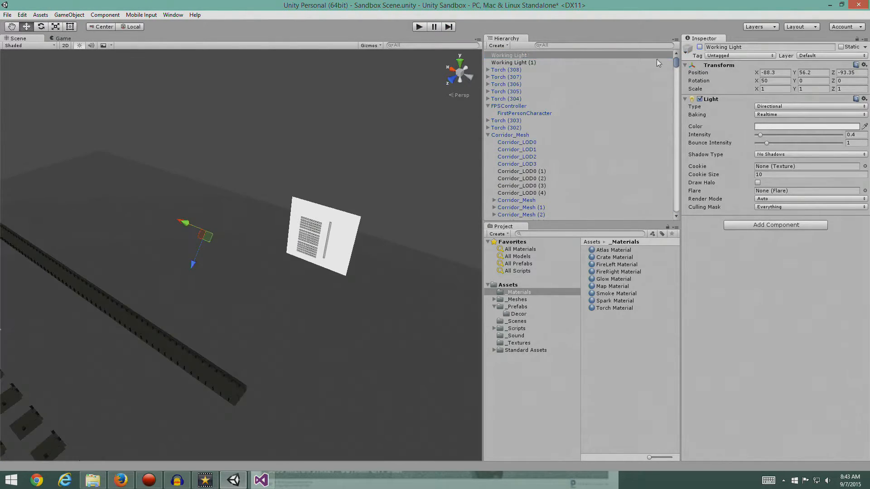
{"action": "left_click", "coordinate": [516, 63]}
{"action": "left_click", "coordinate": [700, 47]}
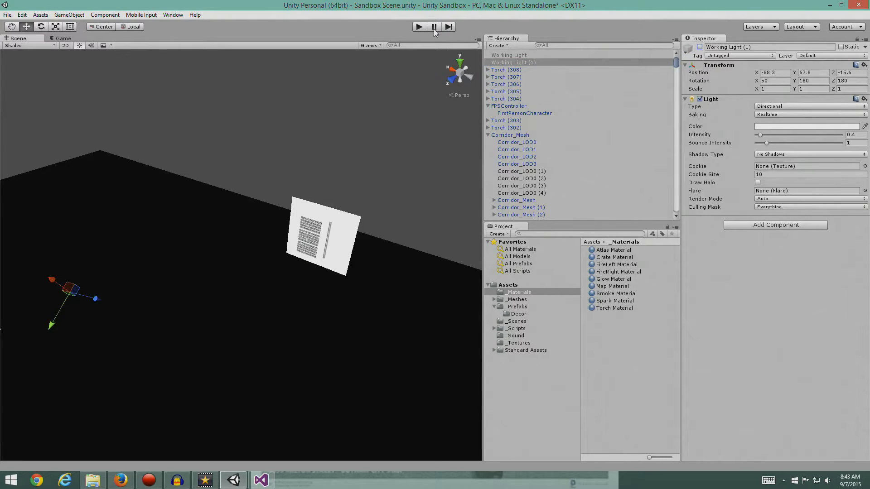
{"action": "left_click", "coordinate": [418, 27]}
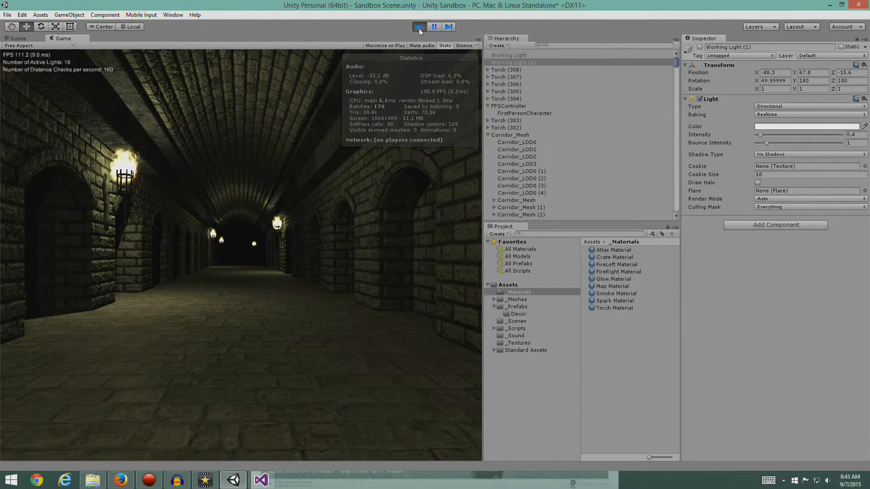
{"action": "left_click", "coordinate": [419, 28]}
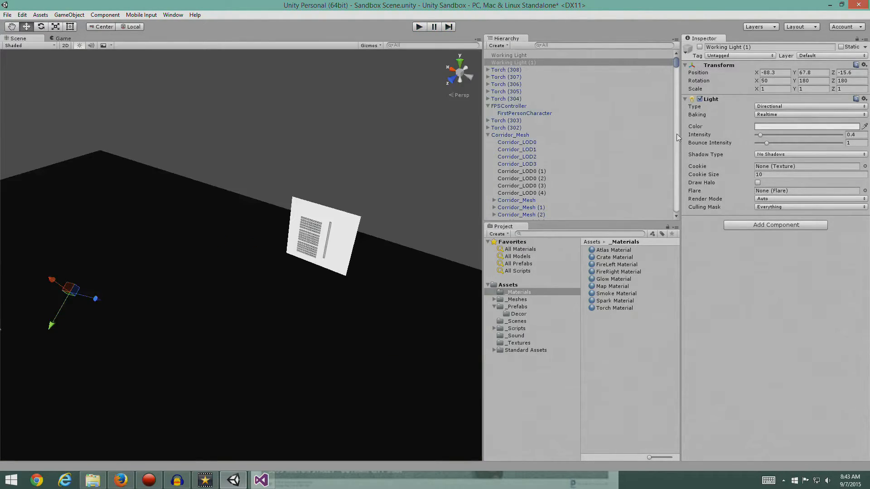
Step: Enable the Map Camera again, play the scene and walk around to view the minimap and the map panel, and stop the run
{"action": "left_click_drag", "start_coordinate": [676, 65], "coordinate": [678, 222]}
{"action": "left_click", "coordinate": [508, 209]}
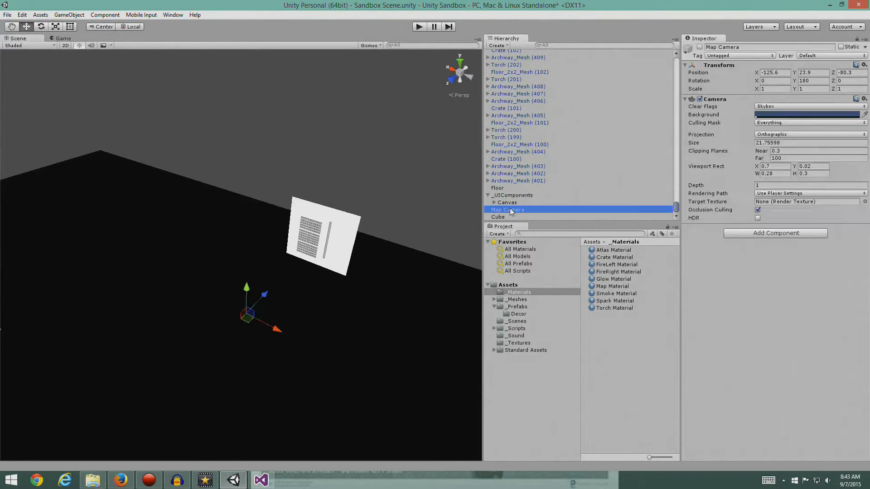
{"action": "left_click", "coordinate": [700, 48]}
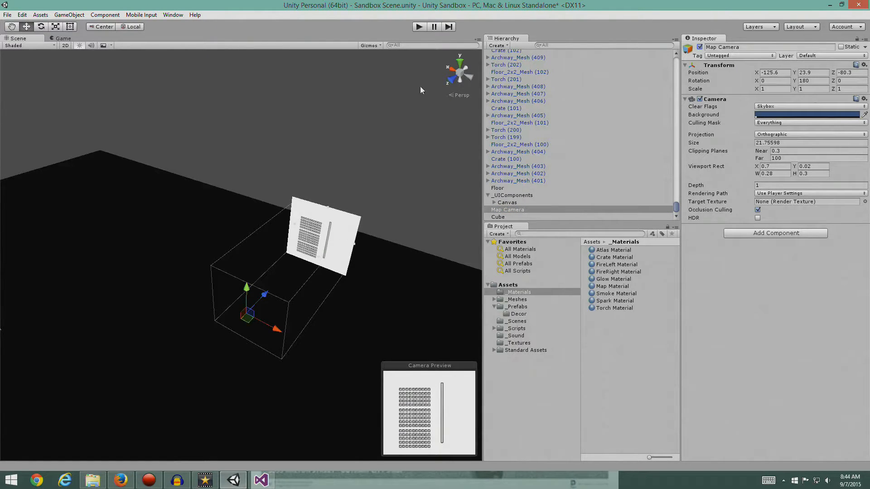
{"action": "left_click", "coordinate": [420, 26]}
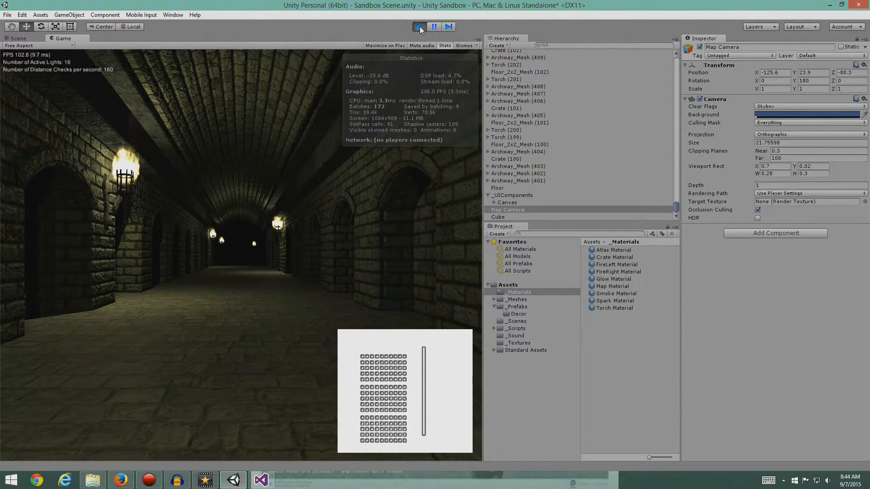
{"action": "key", "text": "w"}
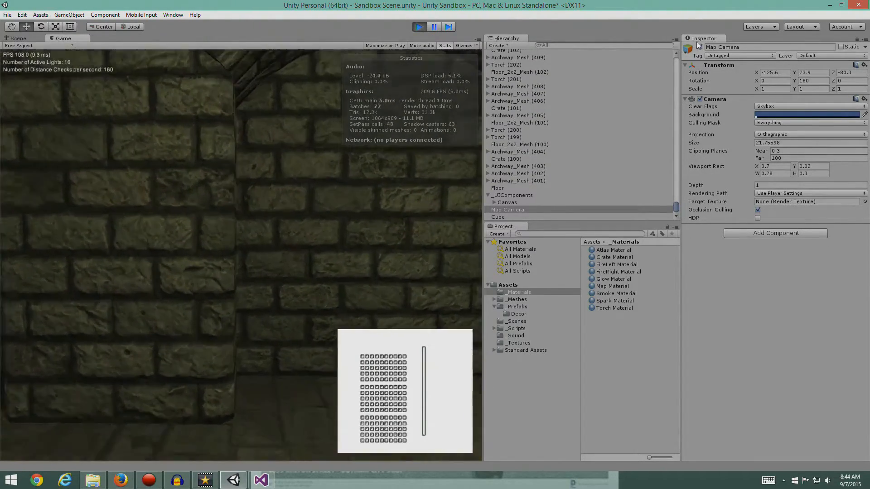
{"action": "key", "text": "w"}
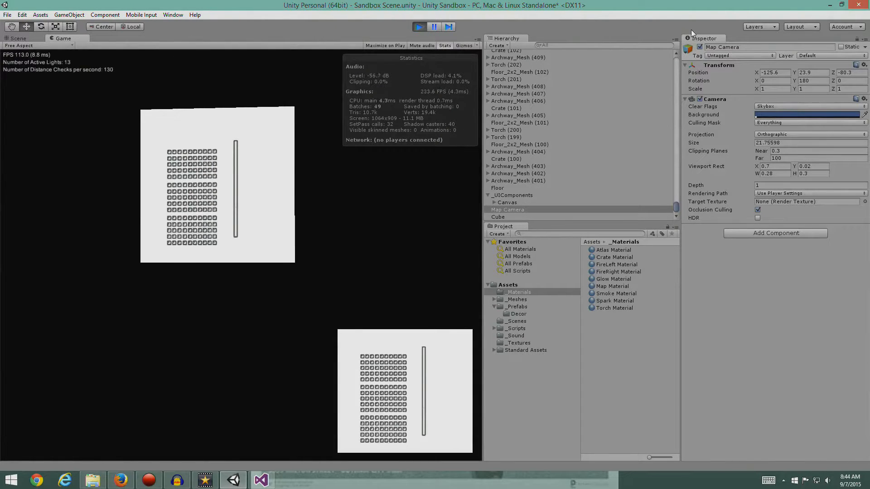
{"action": "key", "text": "w"}
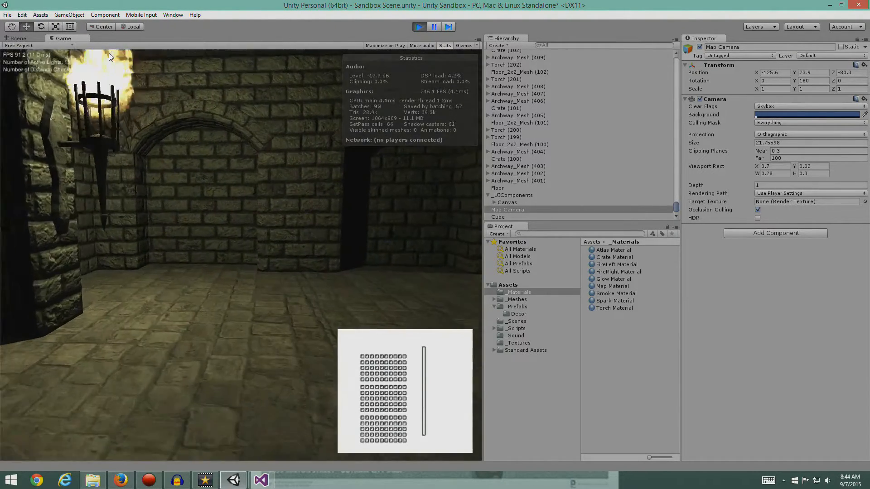
{"action": "key", "text": "w"}
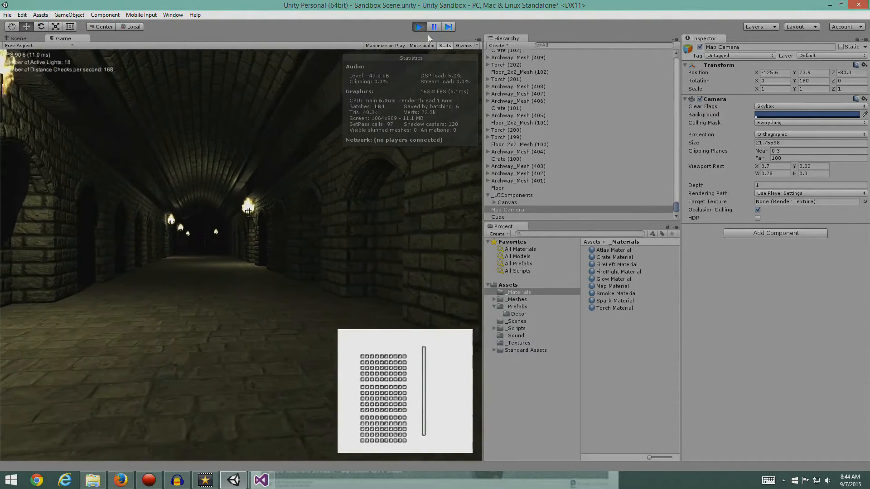
{"action": "left_click", "coordinate": [420, 28]}
{"action": "key", "text": "ctrl+p"}
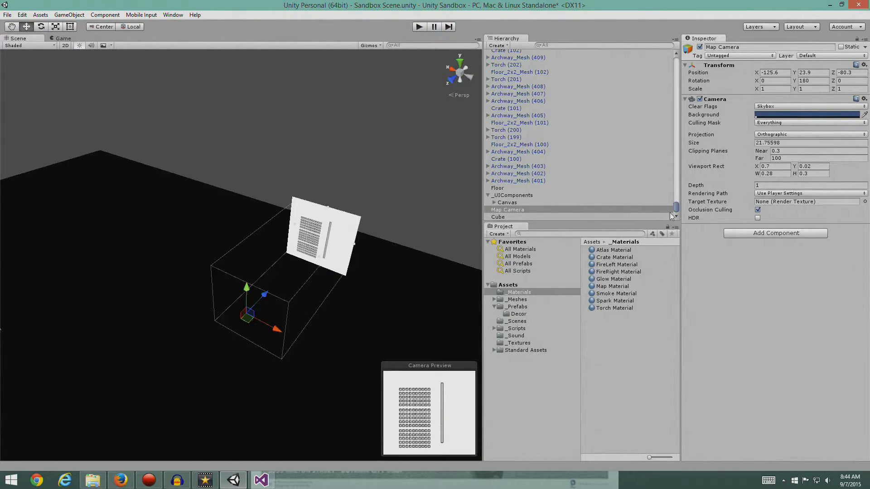
Step: Enable the first Working Light again and orient the scene view towards the map panel
{"action": "left_click_drag", "start_coordinate": [676, 208], "coordinate": [666, 62]}
{"action": "left_click", "coordinate": [503, 55]}
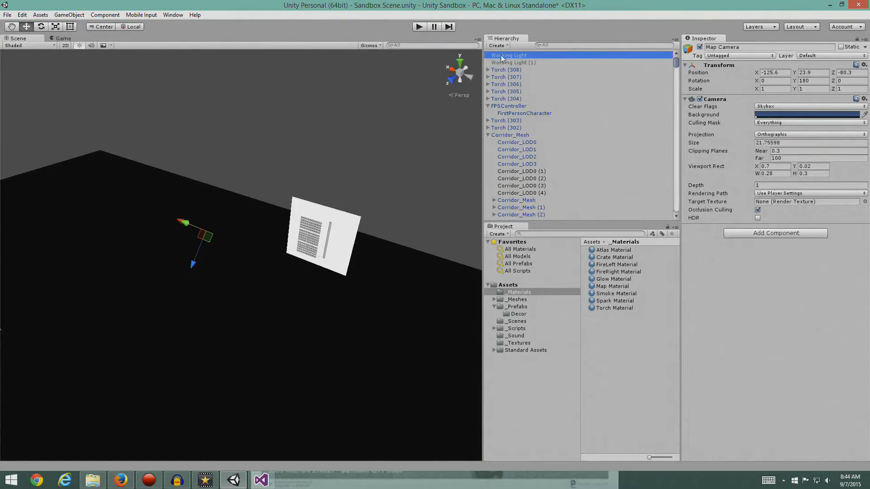
{"action": "left_click", "coordinate": [700, 46]}
{"action": "right_click_drag", "start_coordinate": [341, 334], "coordinate": [358, 281]}
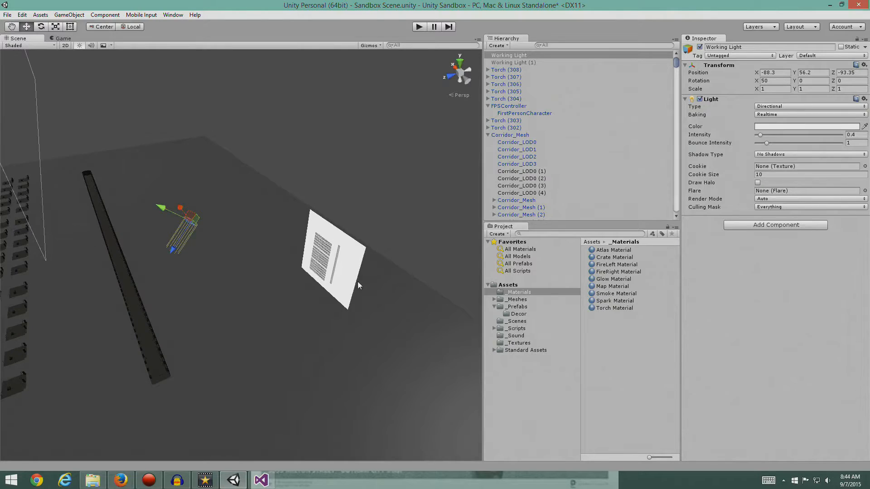
Step: Add a new layer named Map Layer as User Layer 8, starting from the map panel cube's layer options
{"action": "left_click", "coordinate": [347, 272]}
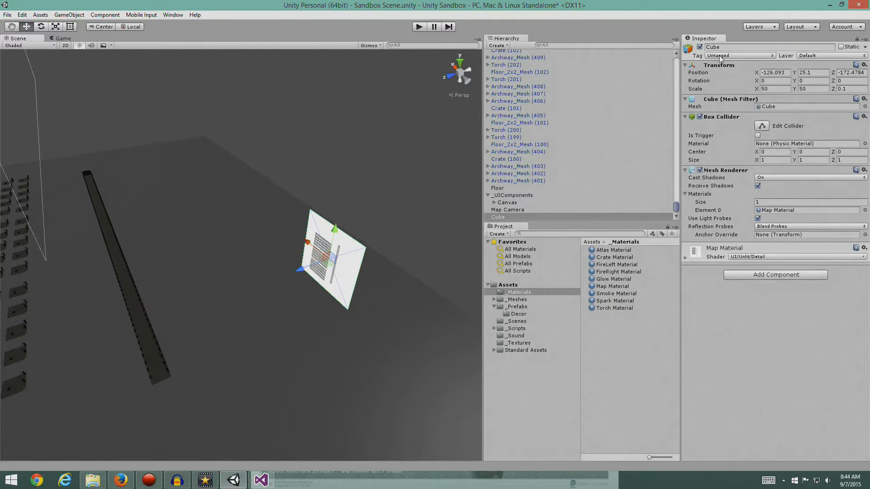
{"action": "left_click", "coordinate": [831, 56]}
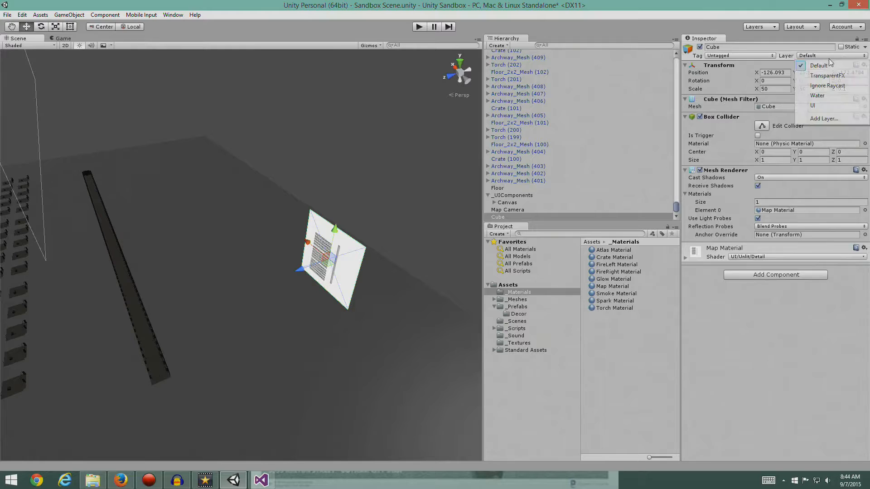
{"action": "left_click", "coordinate": [824, 118]}
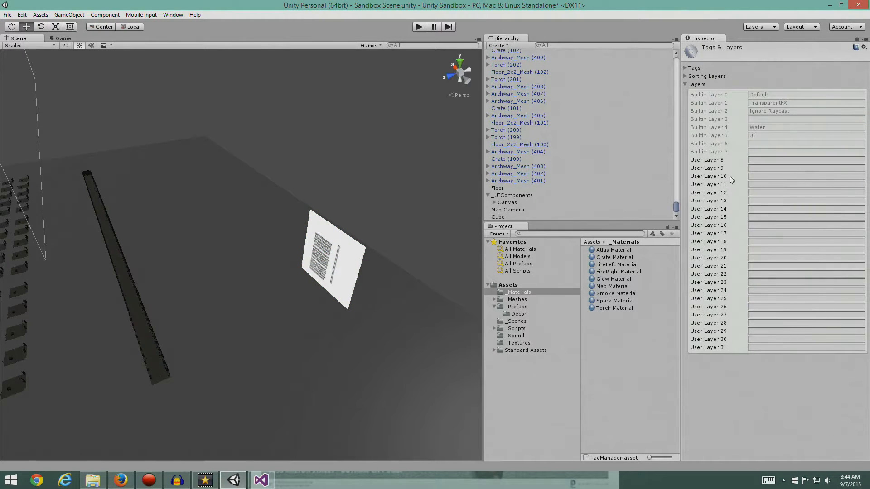
{"action": "left_click", "coordinate": [757, 159]}
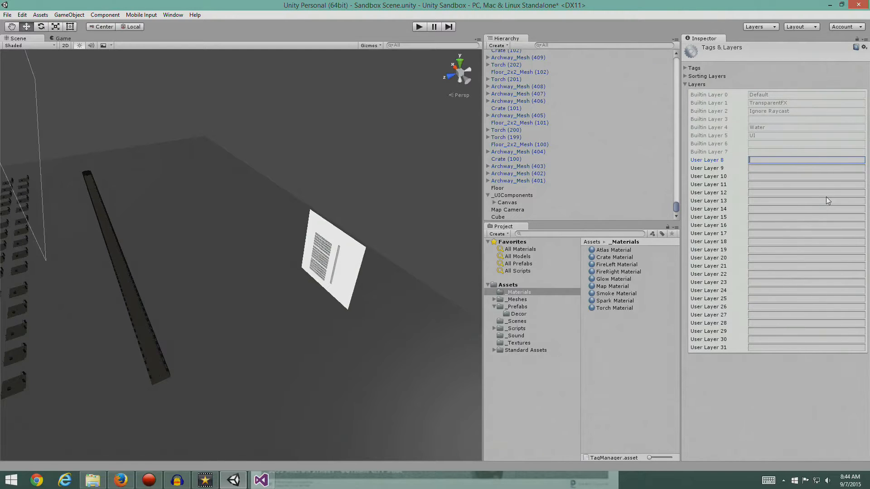
{"action": "type", "text": "Map Layer"}
Step: Assign both the map panel cube and the Map Camera to Map Layer
{"action": "left_click", "coordinate": [349, 273]}
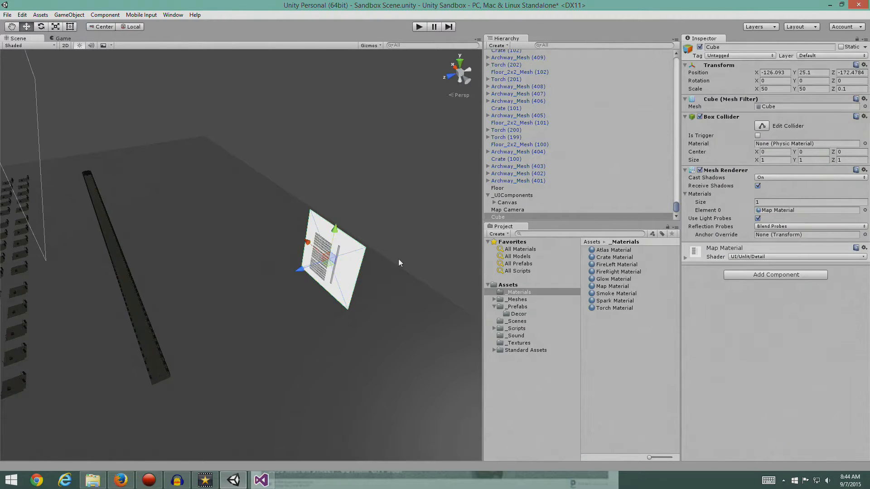
{"action": "left_click", "coordinate": [821, 56]}
{"action": "left_click", "coordinate": [823, 115]}
{"action": "left_click", "coordinate": [517, 210]}
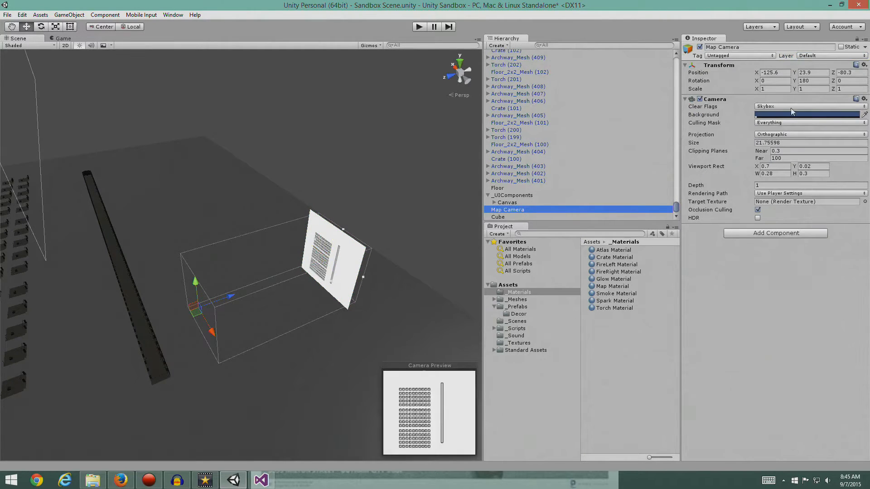
{"action": "left_click", "coordinate": [828, 55]}
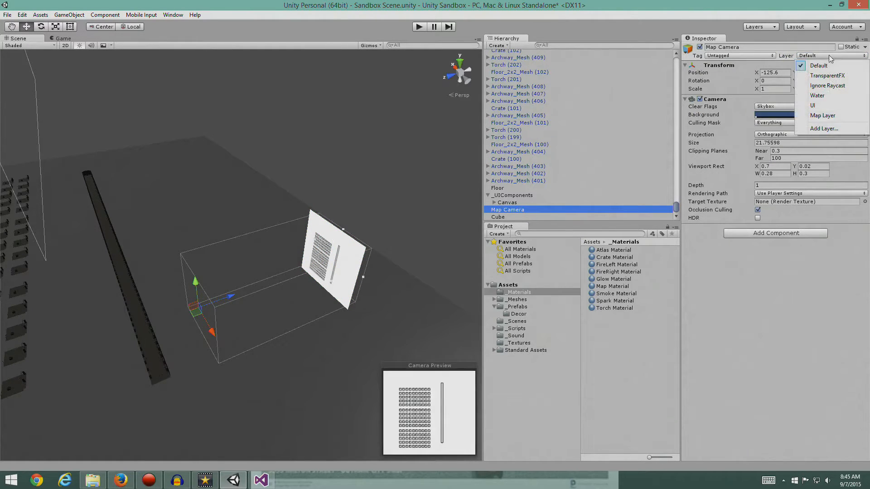
{"action": "left_click", "coordinate": [827, 117]}
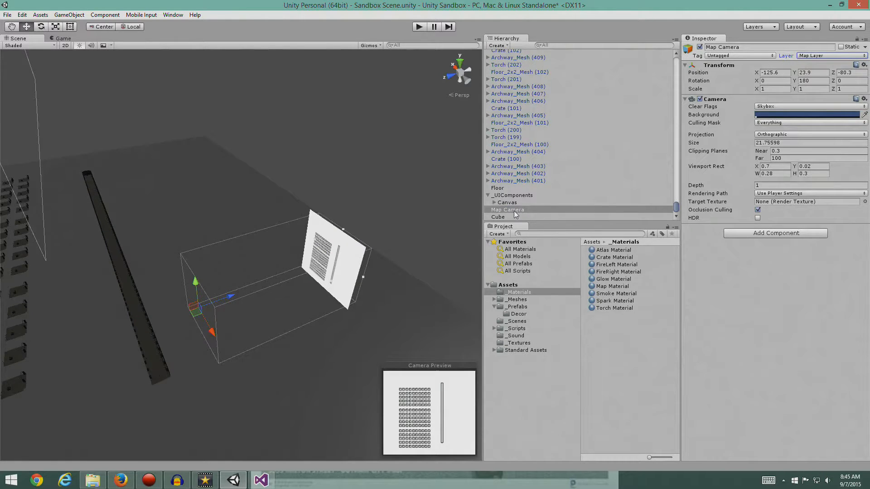
Step: Assign the _UIComponents object to the UI layer and check the layers of the Canvas and other scene objects
{"action": "left_click", "coordinate": [519, 195]}
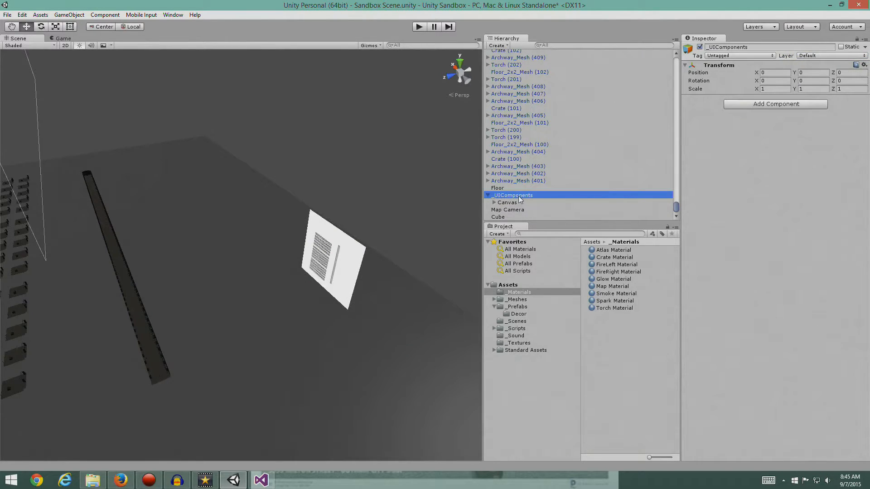
{"action": "left_click", "coordinate": [825, 55]}
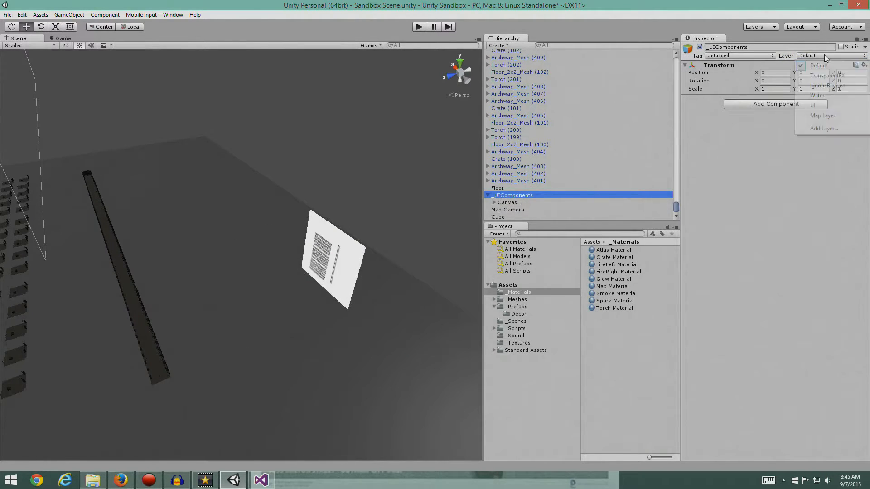
{"action": "left_click", "coordinate": [823, 107]}
{"action": "left_click", "coordinate": [403, 258]}
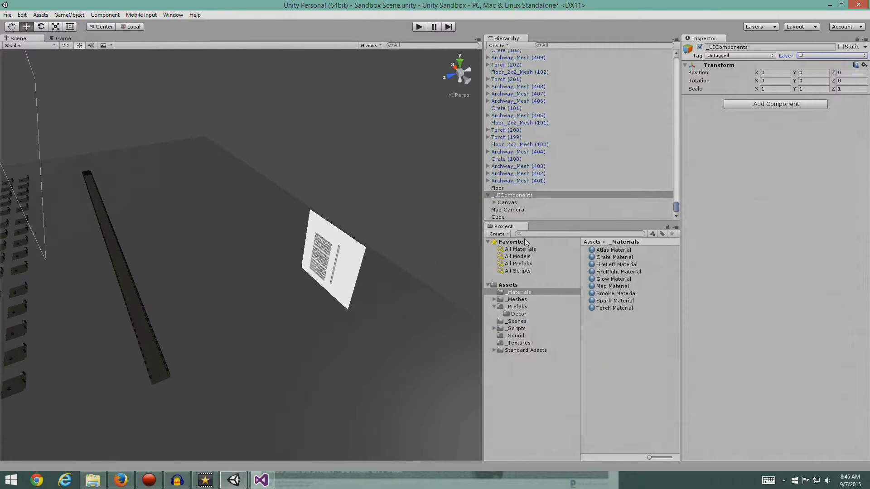
{"action": "left_click", "coordinate": [512, 203]}
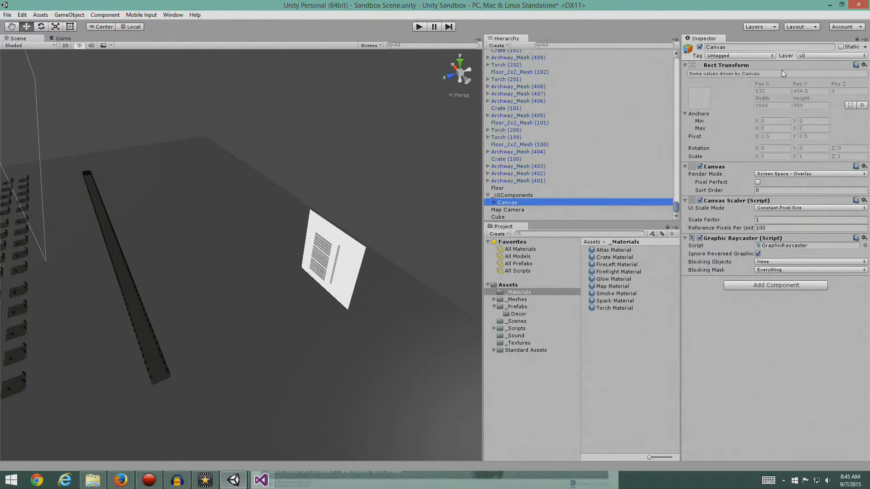
{"action": "left_click", "coordinate": [522, 181]}
{"action": "left_click", "coordinate": [506, 138]}
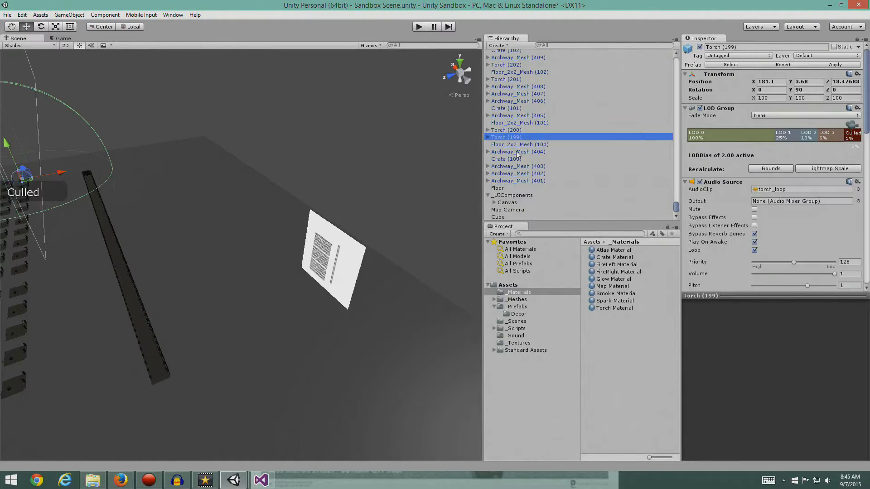
{"action": "left_click", "coordinate": [520, 195]}
Step: Set the Map Camera's culling mask to Nothing, then enable only Map Layer
{"action": "left_click", "coordinate": [539, 210]}
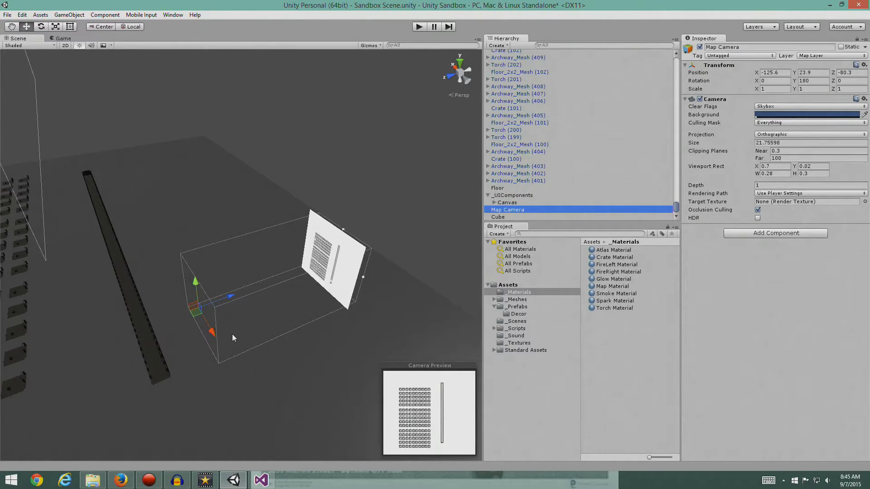
{"action": "left_click_drag", "start_coordinate": [231, 359], "coordinate": [255, 361], "text": "alt"}
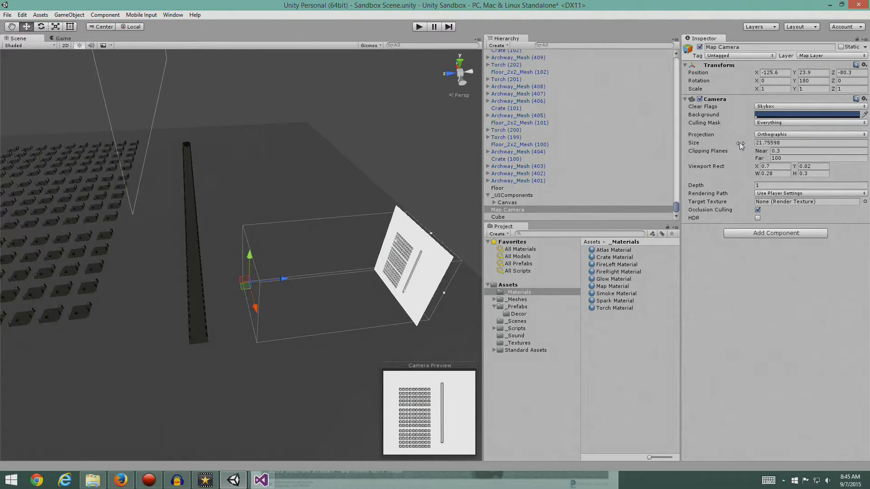
{"action": "left_click", "coordinate": [788, 124]}
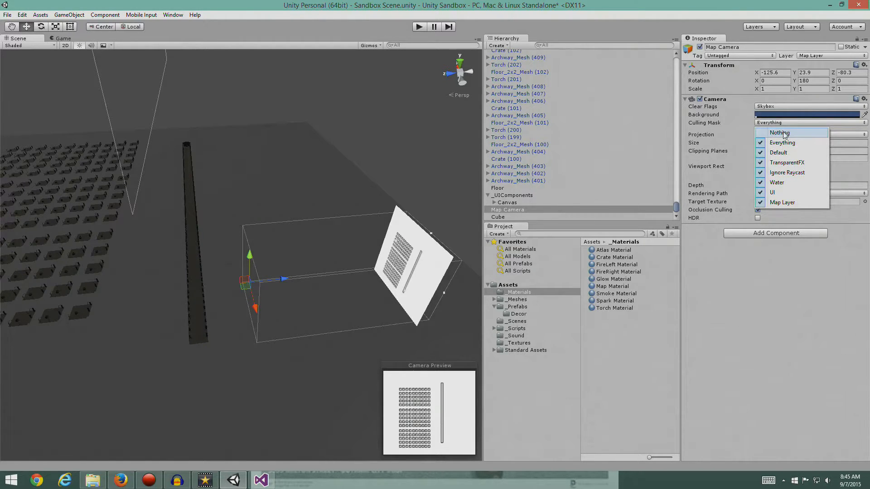
{"action": "left_click", "coordinate": [785, 134]}
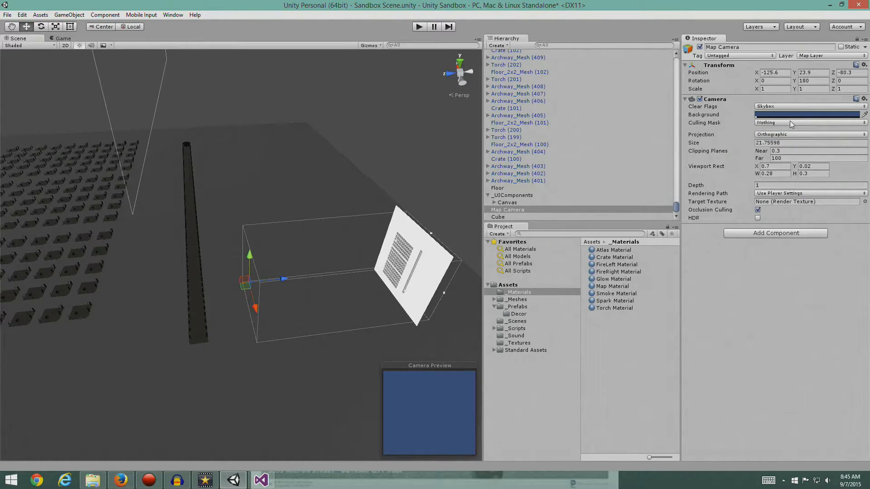
{"action": "left_click", "coordinate": [791, 123]}
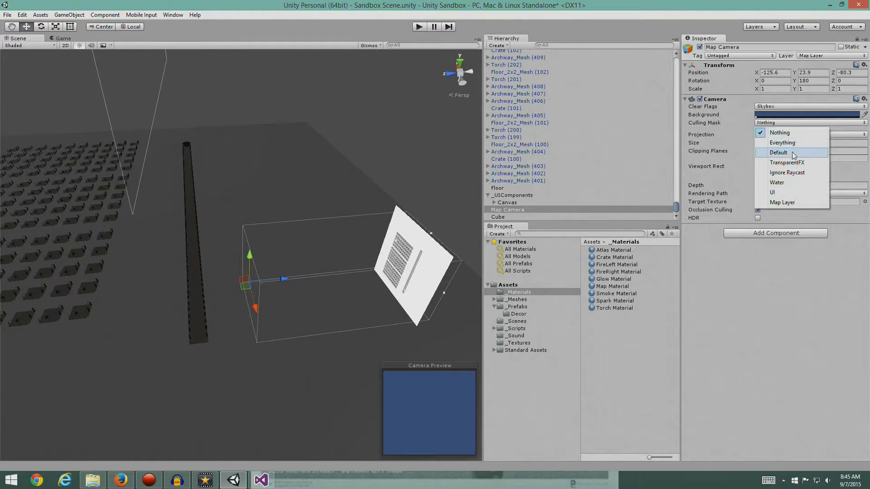
{"action": "left_click", "coordinate": [792, 203]}
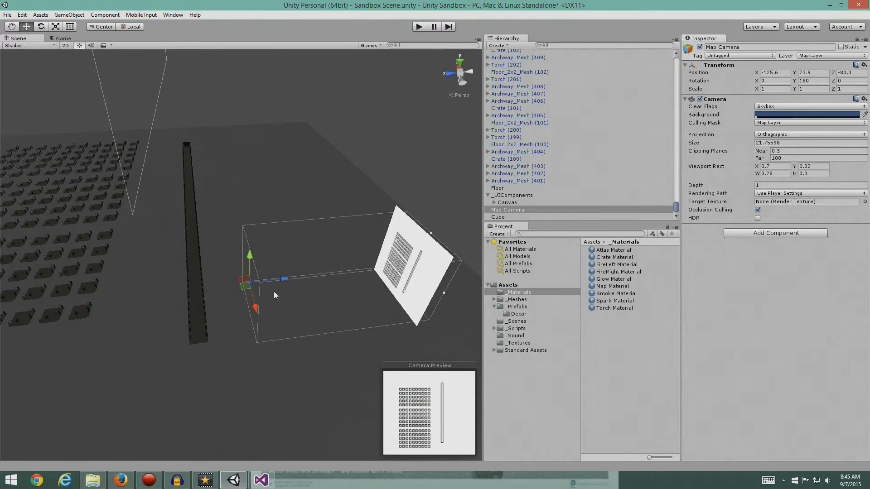
Step: Exclude Map Layer from the FirstPersonCharacter camera's culling mask and test the scene in play mode
{"action": "left_click_drag", "start_coordinate": [358, 334], "coordinate": [374, 311], "text": "alt"}
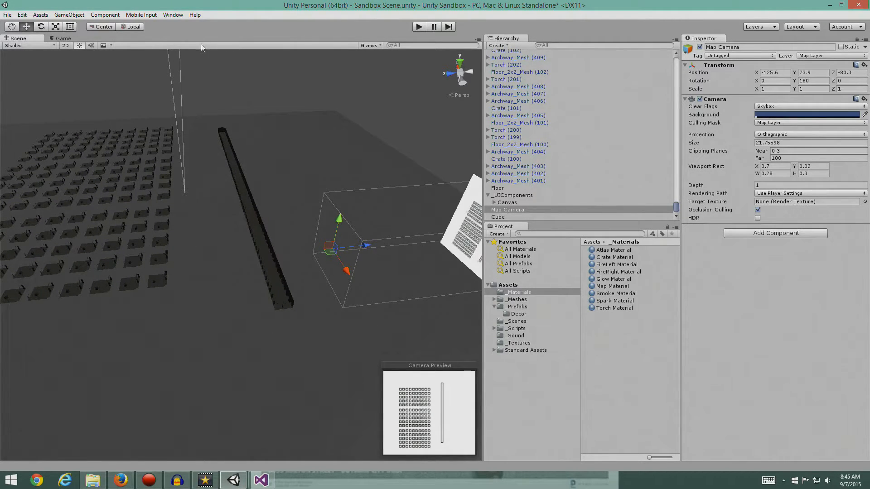
{"action": "left_click_drag", "start_coordinate": [217, 255], "coordinate": [358, 287], "text": "alt"}
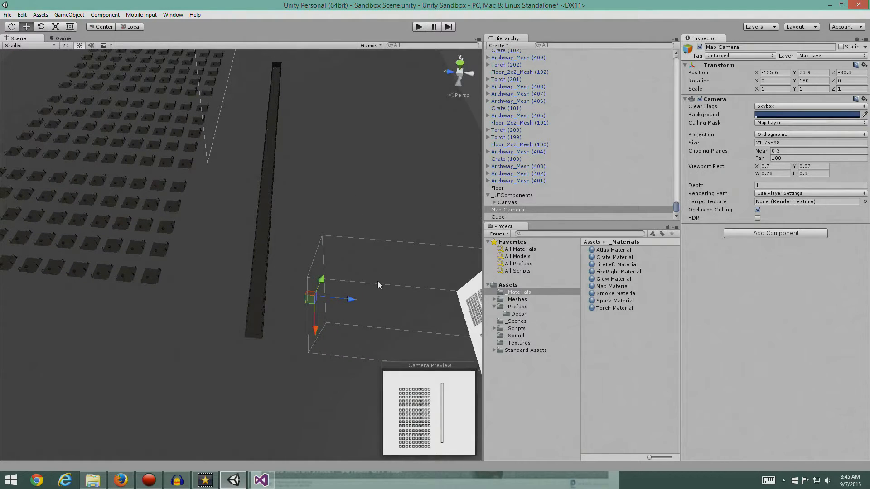
{"action": "left_click_drag", "start_coordinate": [678, 210], "coordinate": [686, 62]}
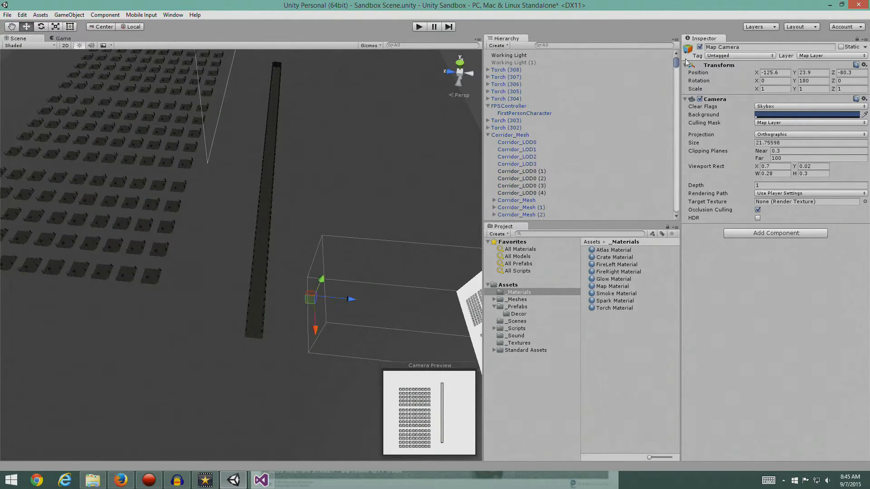
{"action": "left_click", "coordinate": [525, 113]}
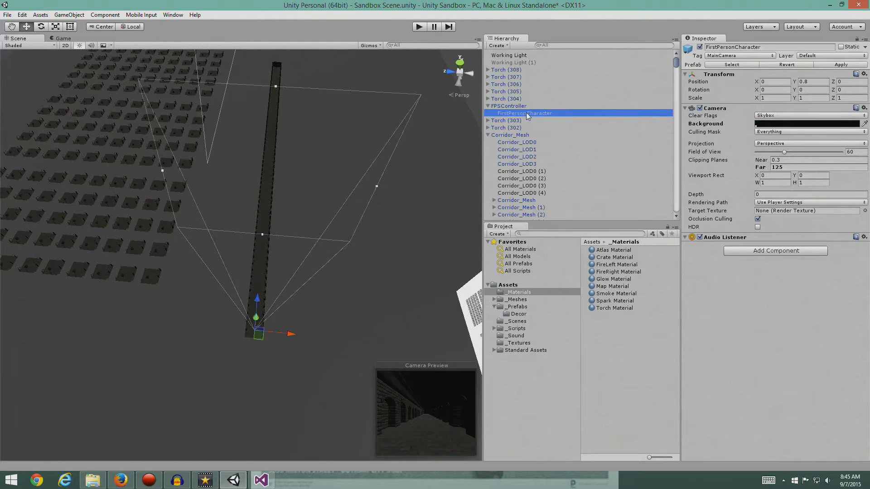
{"action": "left_click", "coordinate": [801, 131]}
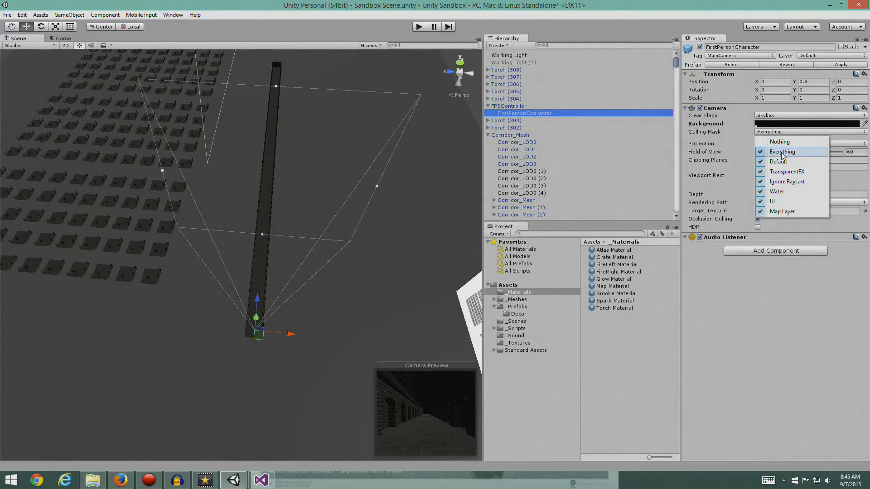
{"action": "left_click", "coordinate": [775, 211]}
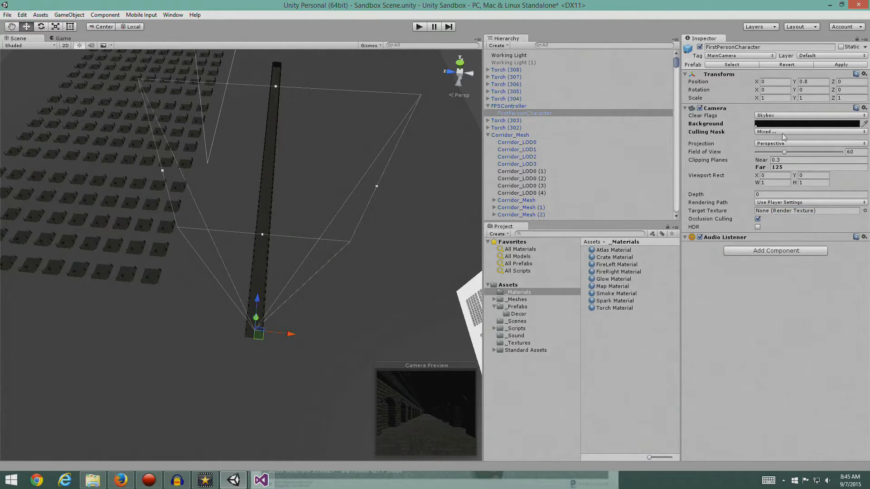
{"action": "left_click", "coordinate": [418, 27]}
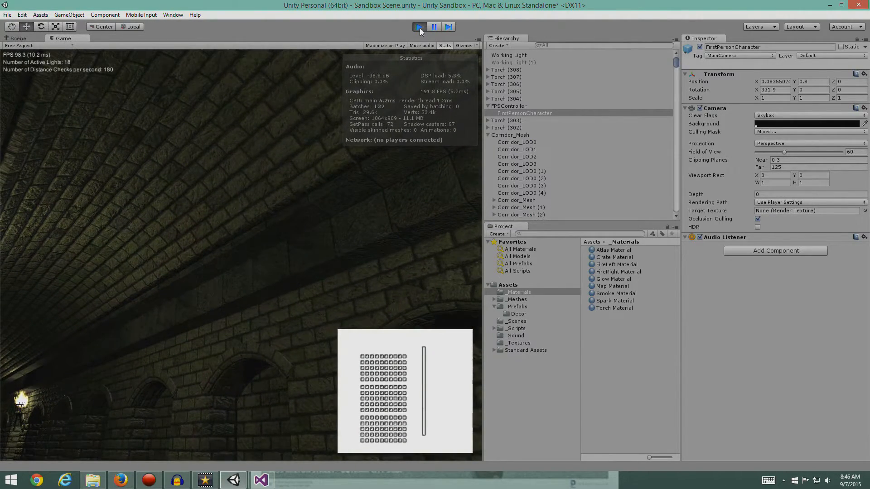
{"action": "left_click", "coordinate": [419, 28]}
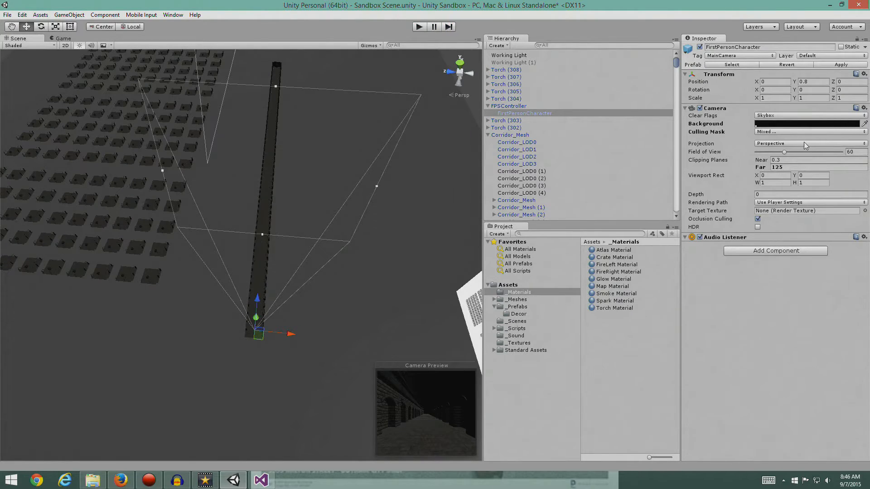
Step: Exclude the UI layer from the FirstPersonCharacter camera's culling mask and walk through the corridor in play mode as a test
{"action": "left_click", "coordinate": [812, 132]}
{"action": "left_click", "coordinate": [787, 202]}
{"action": "left_click", "coordinate": [419, 28]}
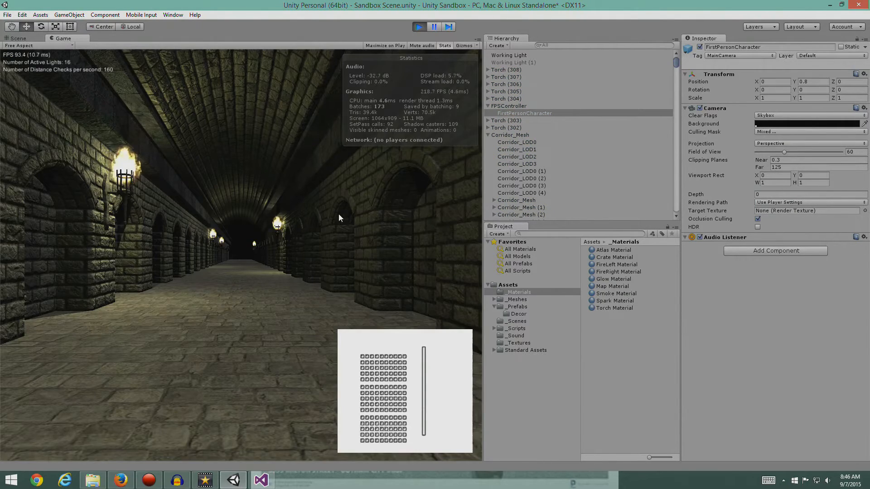
{"action": "key", "text": "w"}
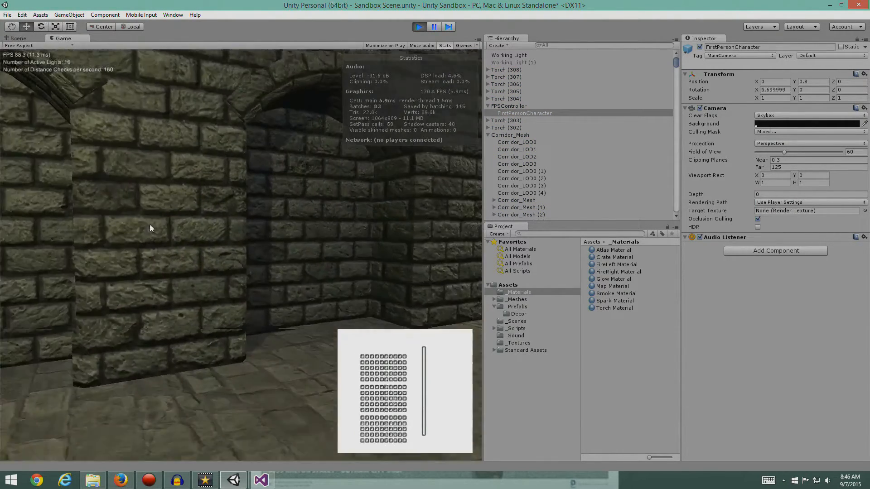
{"action": "key", "text": "w"}
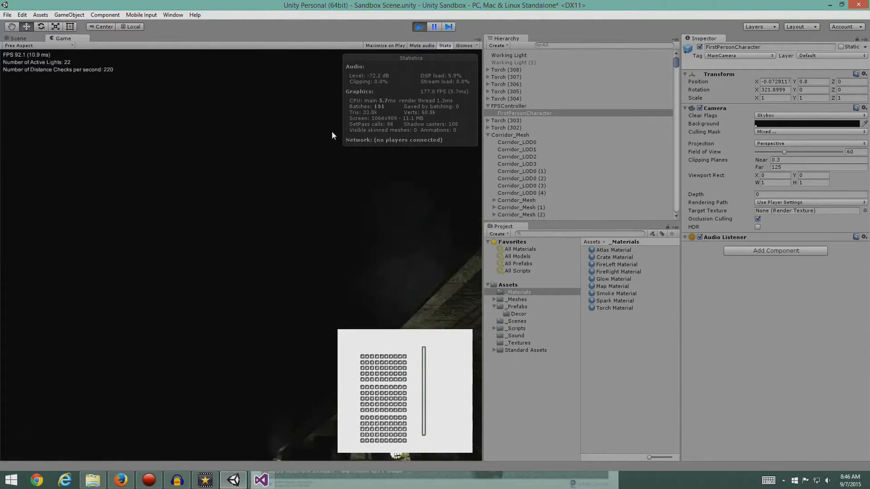
{"action": "key", "text": "w"}
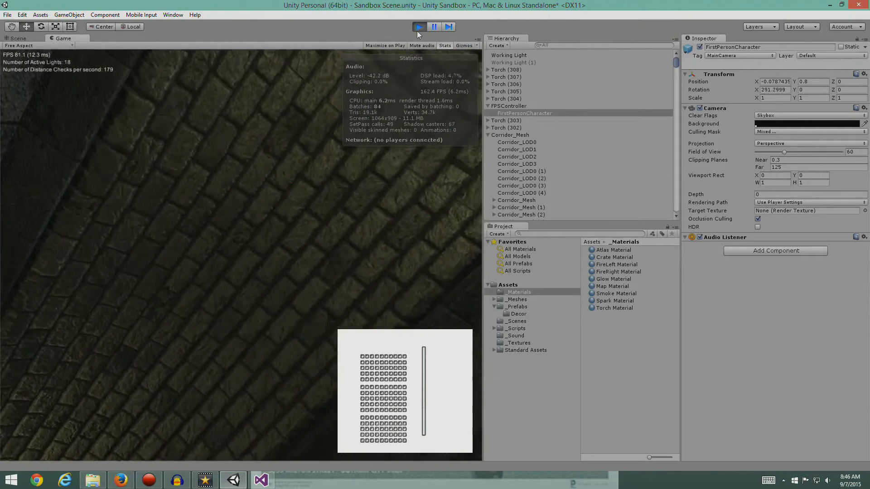
{"action": "left_click", "coordinate": [419, 27]}
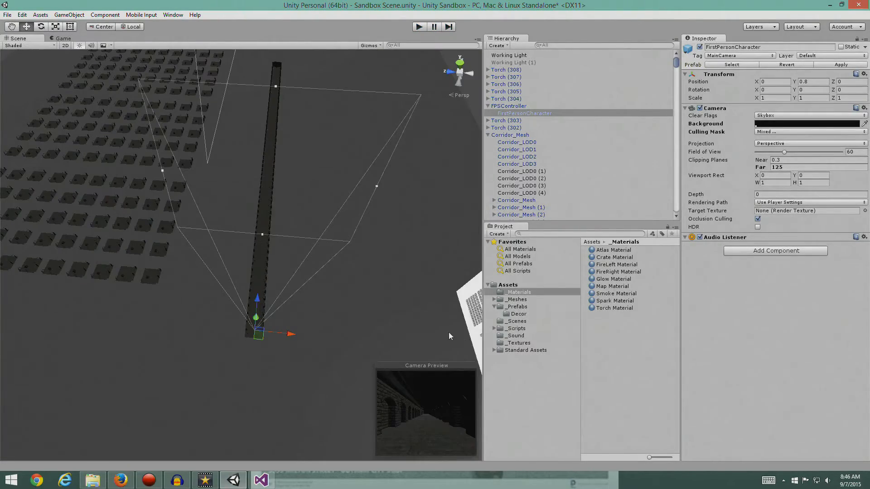
Step: Review the Map Camera's culling mask settings
{"action": "scroll", "coordinate": [582, 178], "scroll_direction": "down", "scroll_amount": 15}
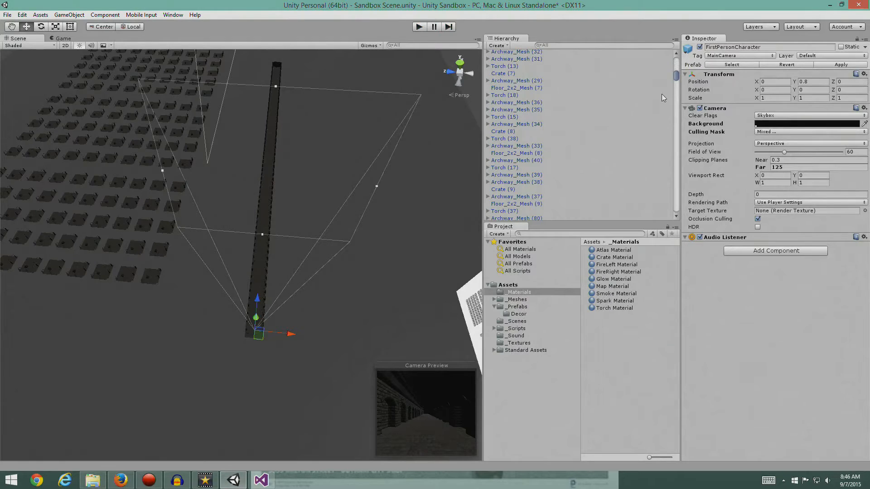
{"action": "left_click_drag", "start_coordinate": [676, 78], "coordinate": [669, 238]}
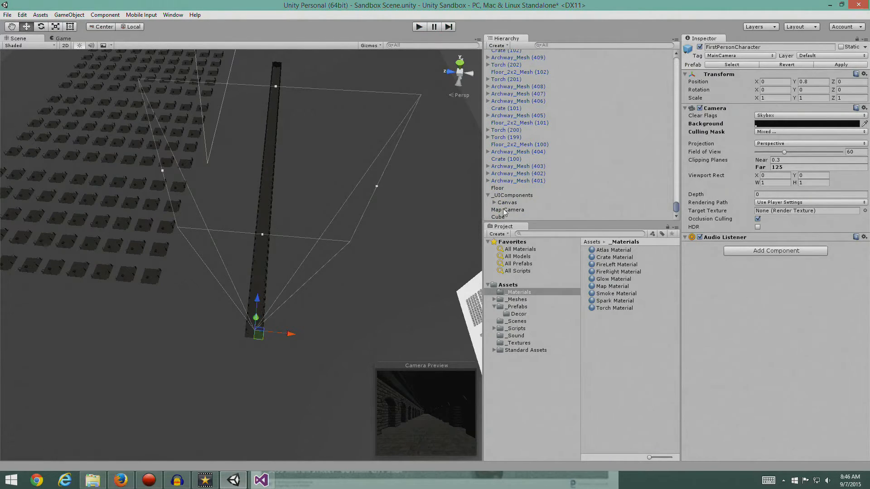
{"action": "left_click", "coordinate": [506, 210]}
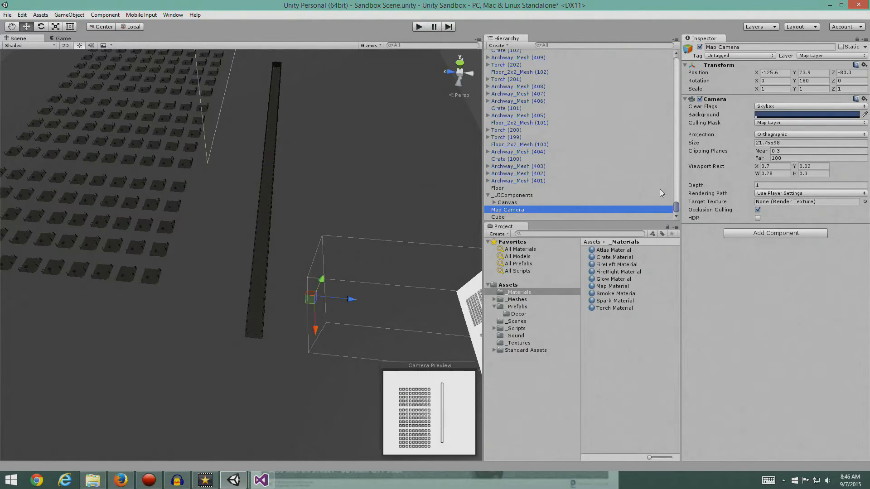
{"action": "left_click", "coordinate": [789, 124]}
{"action": "left_click", "coordinate": [770, 315]}
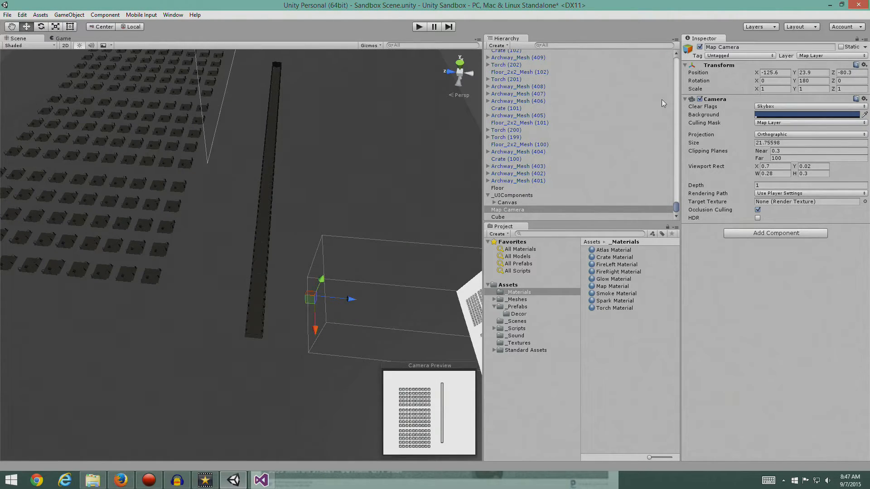
Step: Set the Map Camera's Y rotation to 0 and test the minimap inset in play mode
{"action": "left_click", "coordinate": [817, 81]}
{"action": "type", "text": "0"}
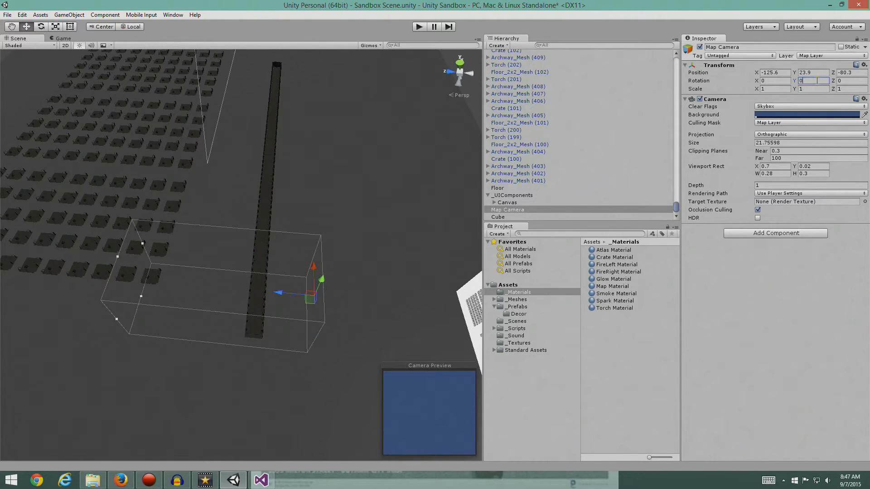
{"action": "left_click", "coordinate": [421, 27]}
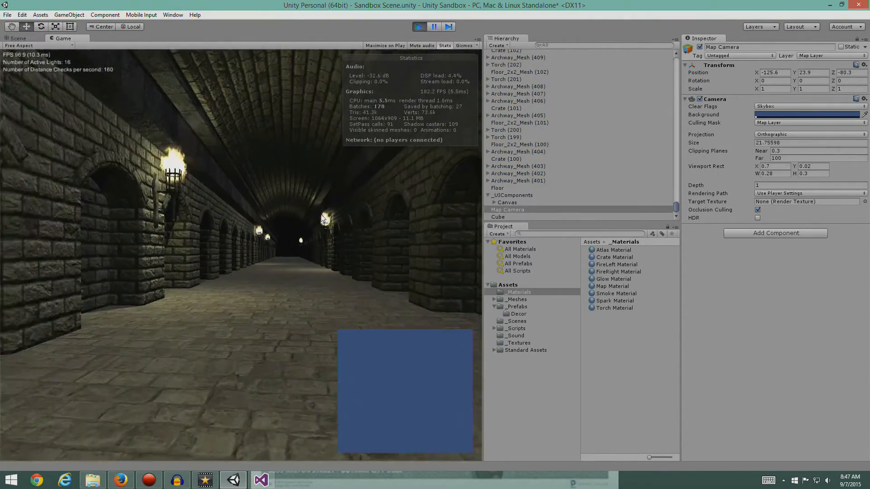
{"action": "key", "text": "w"}
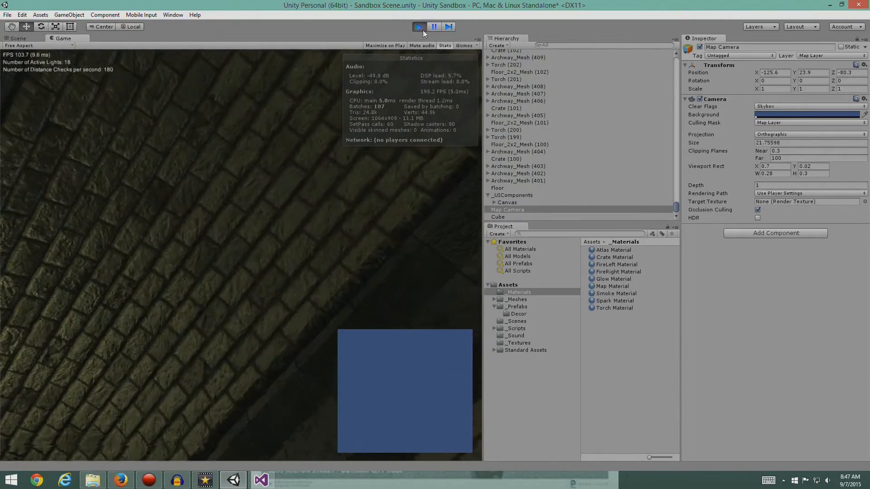
{"action": "left_click", "coordinate": [420, 28]}
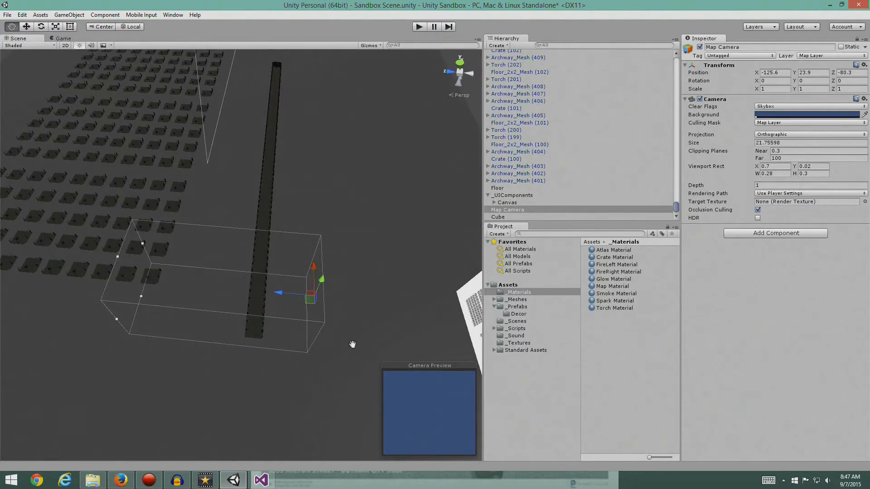
Step: Set the Map Camera's Y rotation to 180 so that it faces the map panel
{"action": "left_click_drag", "start_coordinate": [353, 346], "coordinate": [155, 200], "text": "alt"}
{"action": "scroll", "coordinate": [234, 240], "scroll_direction": "up", "scroll_amount": 5}
{"action": "left_click_drag", "start_coordinate": [233, 239], "coordinate": [317, 281], "text": "alt"}
{"action": "middle_click_drag", "start_coordinate": [318, 280], "coordinate": [357, 419]}
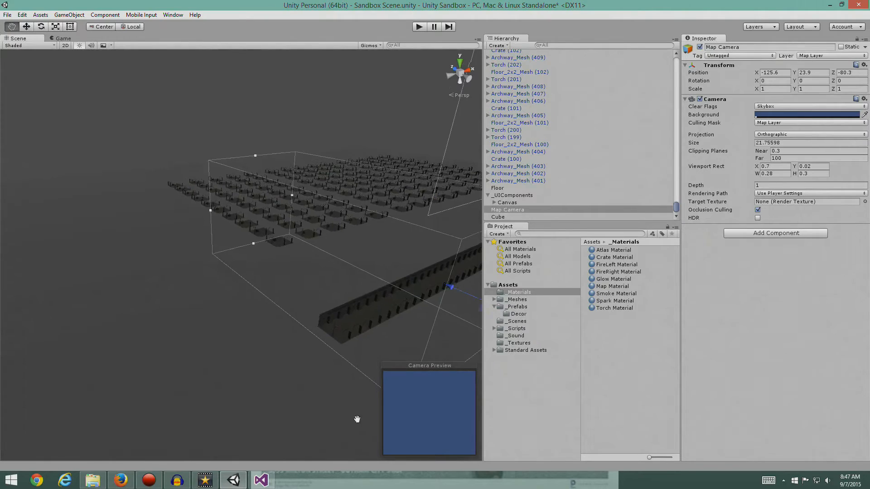
{"action": "left_click_drag", "start_coordinate": [357, 419], "coordinate": [132, 241], "text": "alt"}
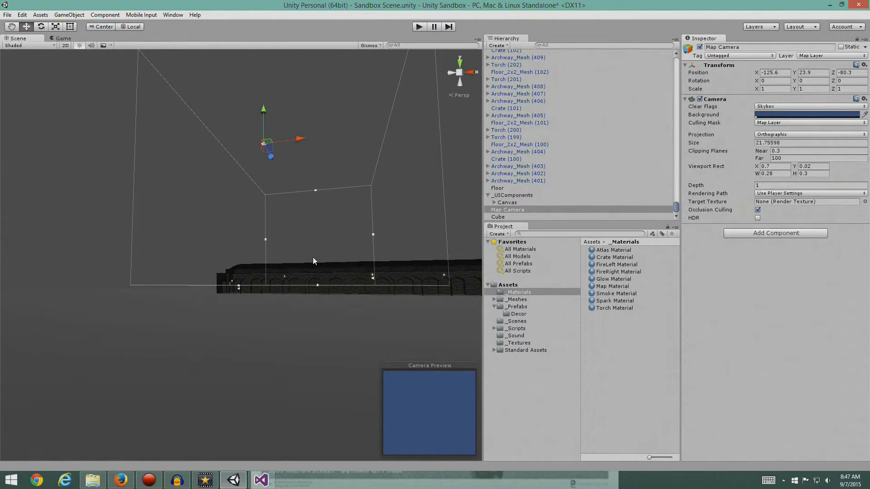
{"action": "left_click_drag", "start_coordinate": [248, 276], "coordinate": [196, 224], "text": "alt"}
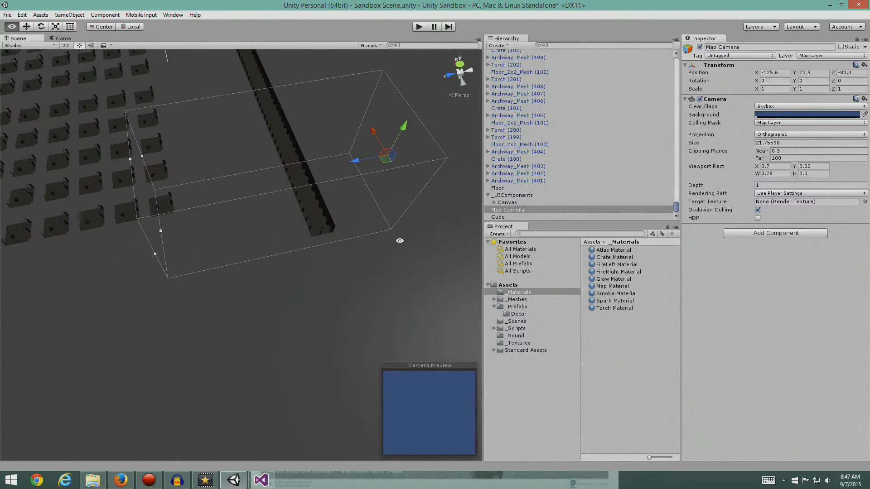
{"action": "middle_click_drag", "start_coordinate": [363, 266], "coordinate": [306, 330]}
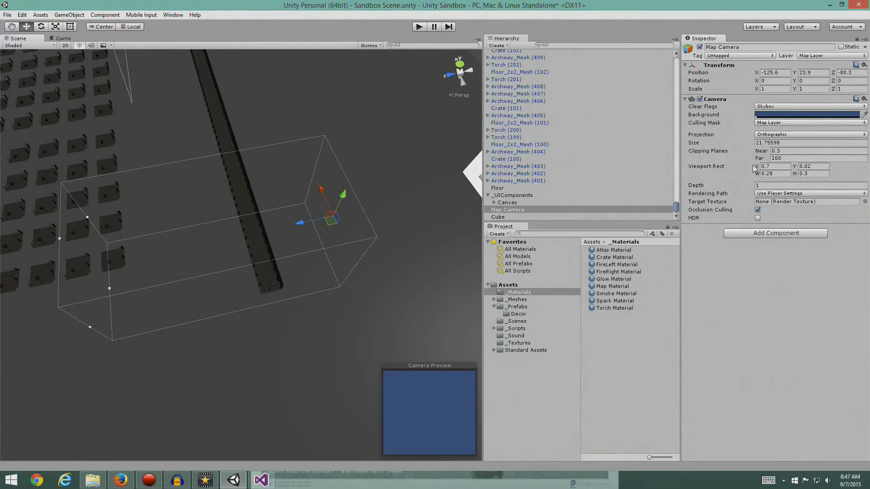
{"action": "left_click", "coordinate": [811, 81]}
{"action": "type", "text": "180"}
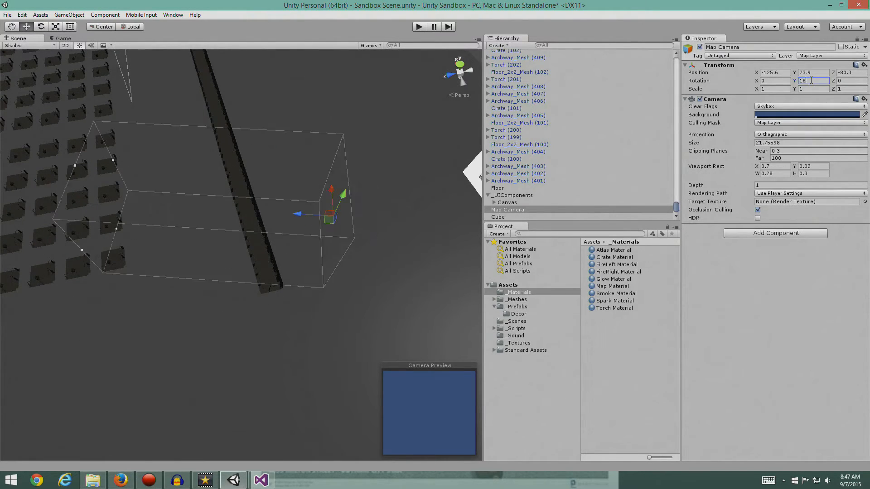
Step: Examine the Map Camera's view volume relative to the map panel and corridor from several angles
{"action": "key", "text": "alt"}
{"action": "left_click_drag", "start_coordinate": [410, 196], "coordinate": [317, 267], "text": "alt"}
{"action": "middle_click_drag", "start_coordinate": [317, 266], "coordinate": [294, 274]}
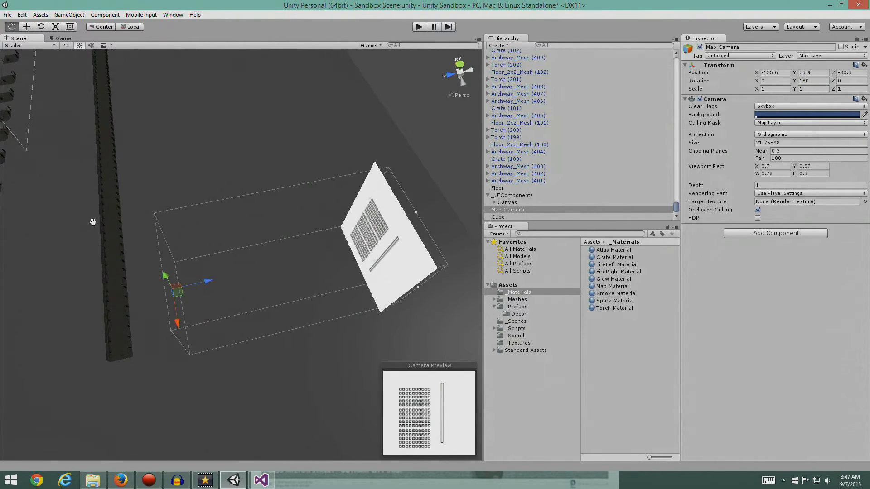
{"action": "middle_click_drag", "start_coordinate": [91, 224], "coordinate": [243, 261]}
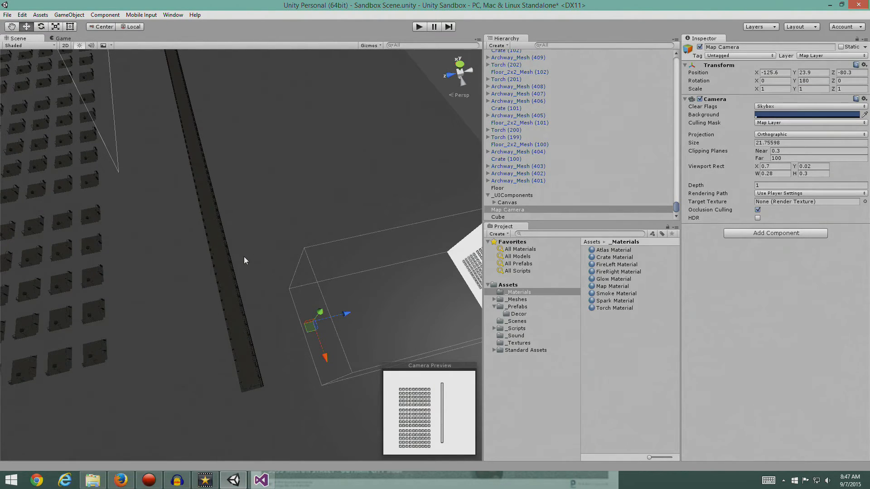
{"action": "left_click_drag", "start_coordinate": [244, 260], "coordinate": [231, 293], "text": "alt"}
{"action": "left_click_drag", "start_coordinate": [219, 290], "coordinate": [297, 310], "text": "alt"}
{"action": "middle_click_drag", "start_coordinate": [361, 285], "coordinate": [275, 350]}
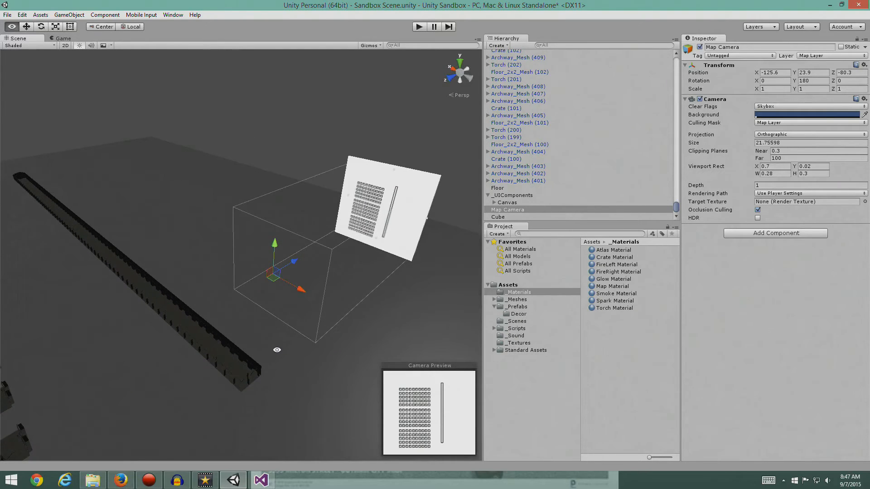
Step: Test the minimap inset in play mode by walking the player forward along the corridor, and end the test
{"action": "left_click_drag", "start_coordinate": [305, 344], "coordinate": [231, 316], "text": "alt"}
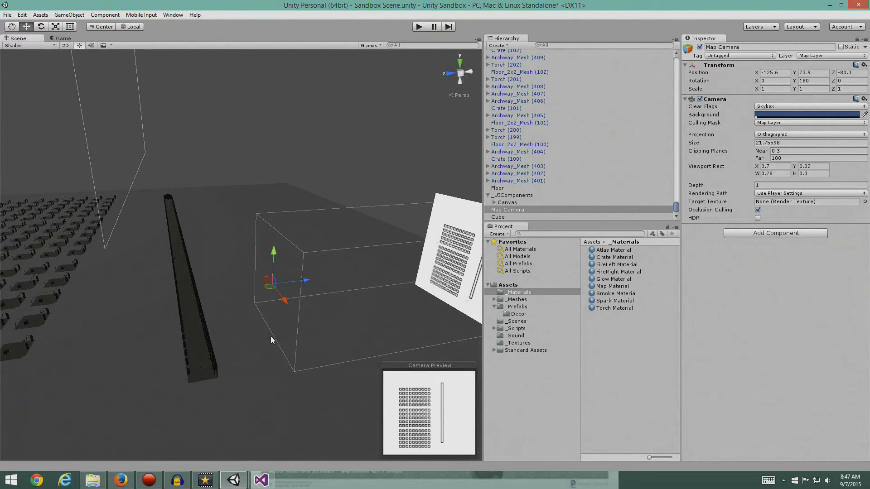
{"action": "left_click", "coordinate": [419, 27]}
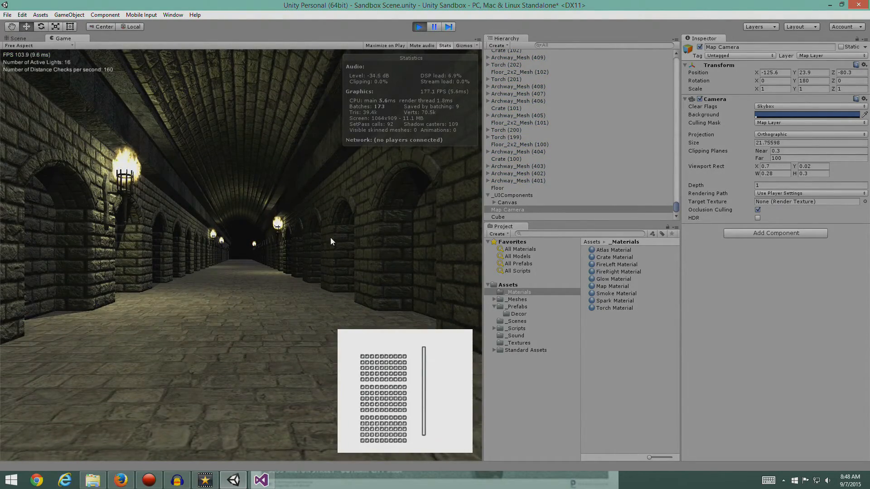
{"action": "key", "text": "w"}
{"action": "key", "text": "w"}
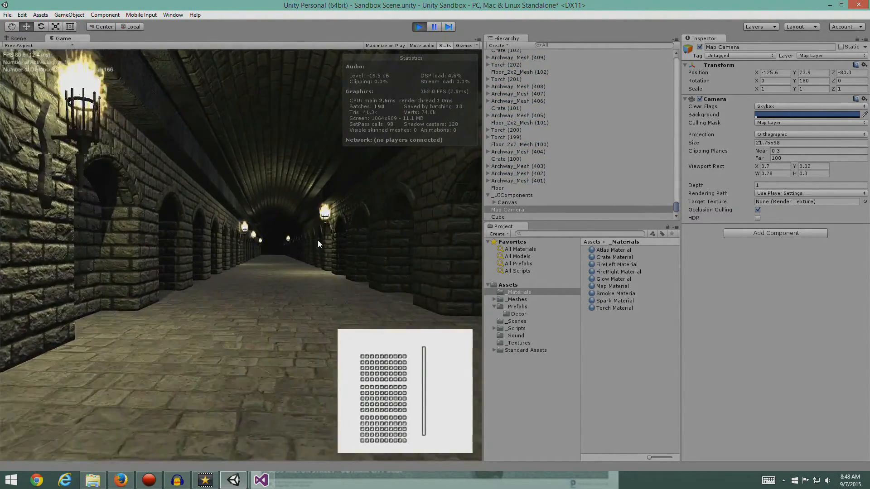
{"action": "key", "text": "w"}
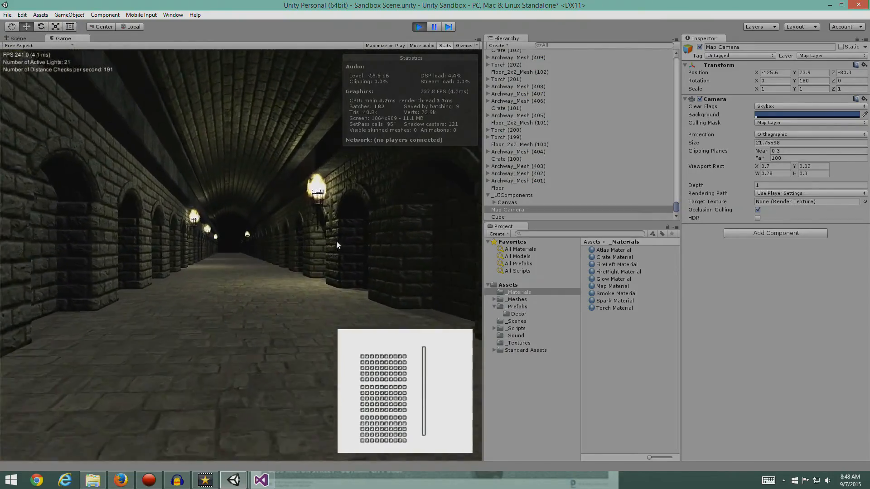
{"action": "key", "text": "w"}
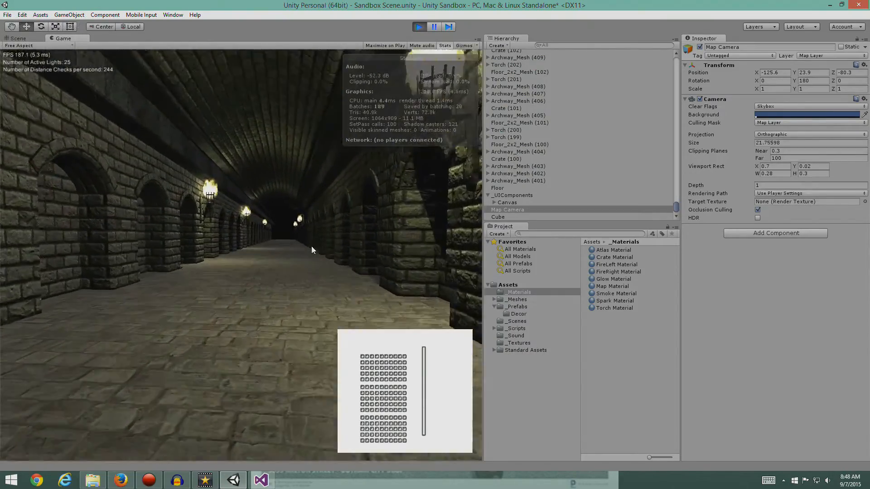
{"action": "key", "text": "w"}
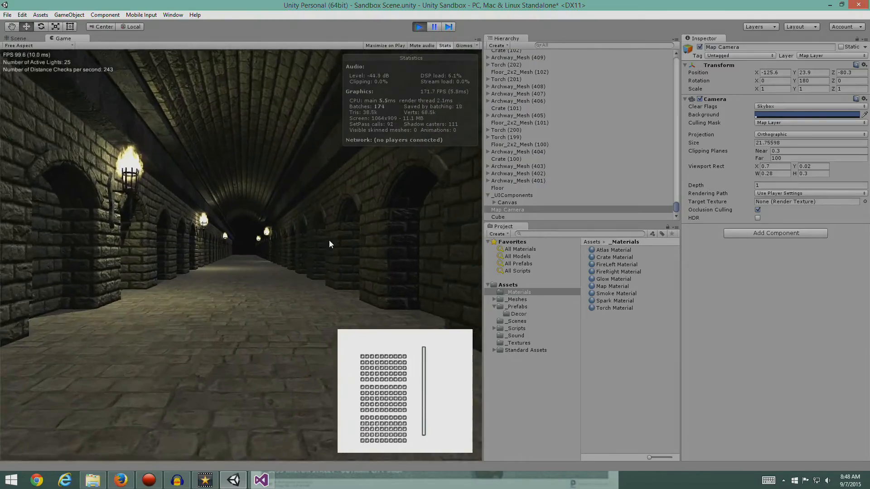
{"action": "key", "text": "w"}
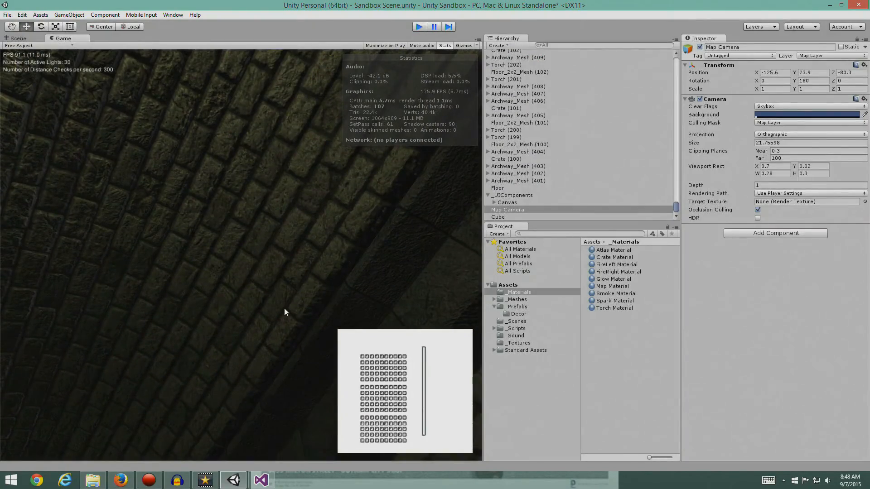
{"action": "key", "text": "ctrl+p"}
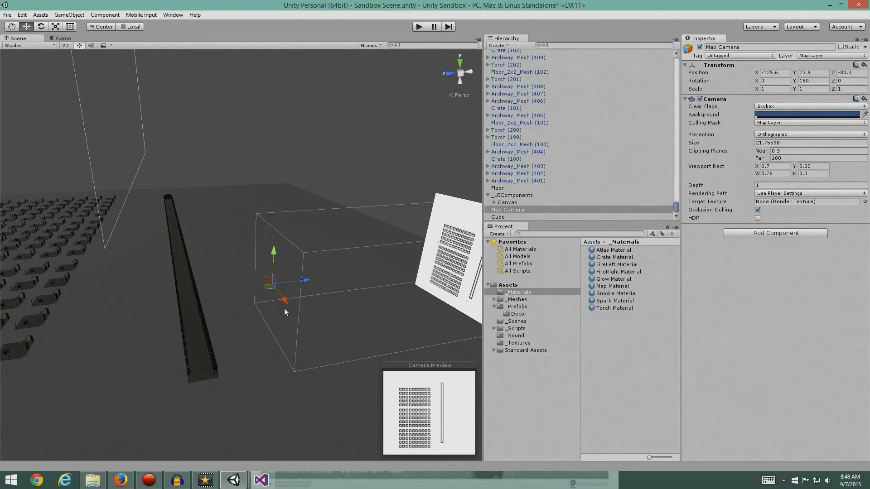
Step: Examine how the Map Camera and map panel are placed beside the corridor and the grid of archway pieces, from above and from the side
{"action": "mouse_move", "coordinate": [297, 250]}
{"action": "left_mouse_down", "text": "alt"}
{"action": "mouse_move", "coordinate": [268, 303]}
{"action": "mouse_move", "coordinate": [260, 301]}
{"action": "mouse_move", "coordinate": [297, 247]}
{"action": "left_mouse_up", "text": "alt"}
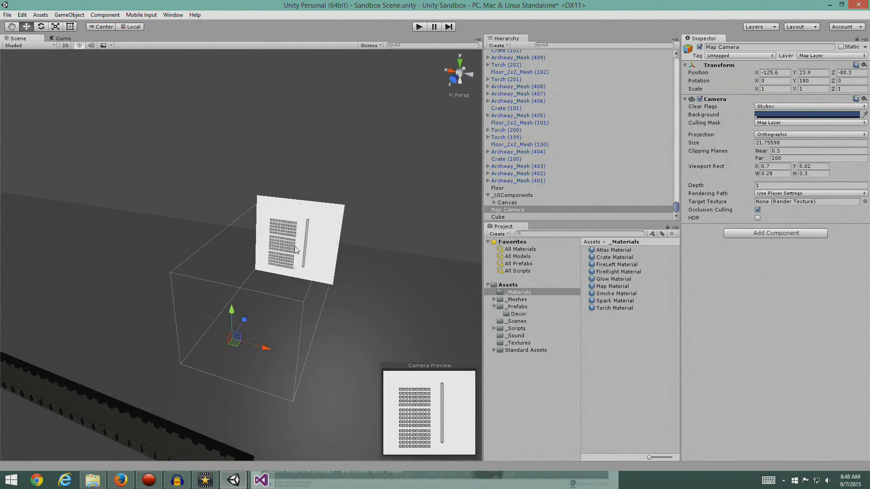
{"action": "left_click_drag", "start_coordinate": [339, 313], "coordinate": [186, 360], "text": "alt"}
{"action": "left_click_drag", "start_coordinate": [175, 279], "coordinate": [312, 286], "text": "alt"}
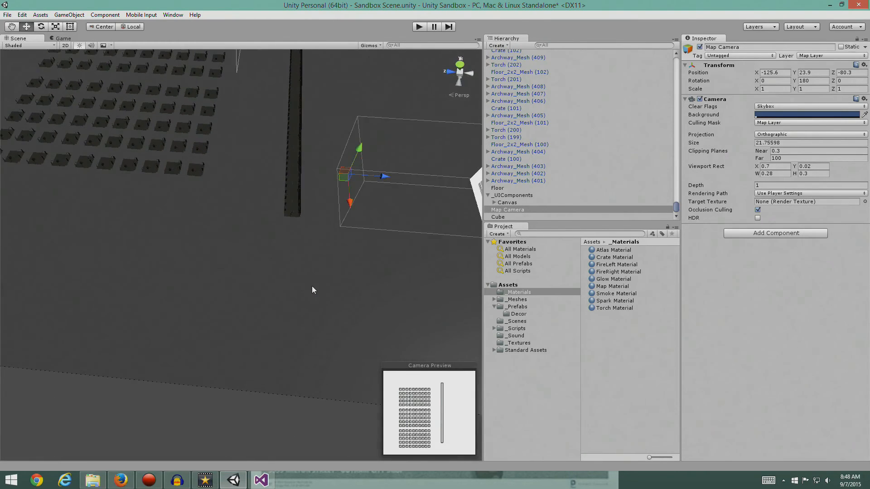
{"action": "scroll", "coordinate": [312, 286], "scroll_direction": "down", "scroll_amount": 6}
{"action": "middle_click_drag", "start_coordinate": [311, 287], "coordinate": [309, 419]}
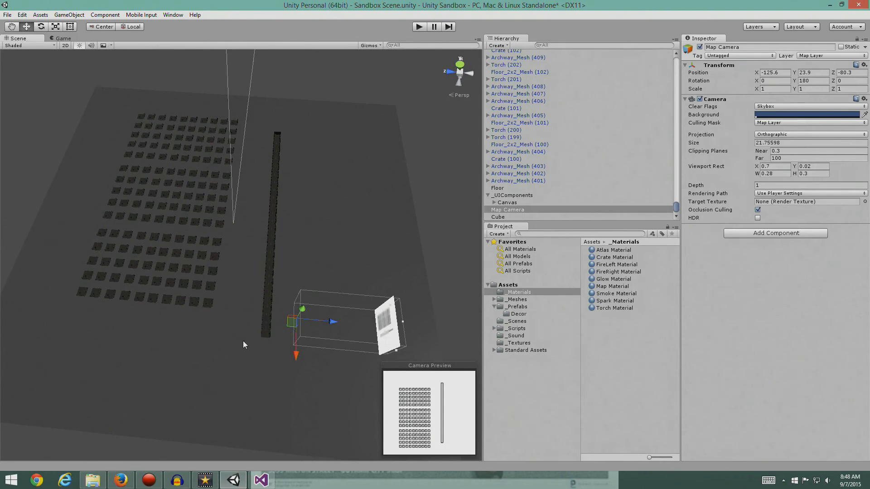
{"action": "middle_click_drag", "start_coordinate": [409, 259], "coordinate": [334, 252]}
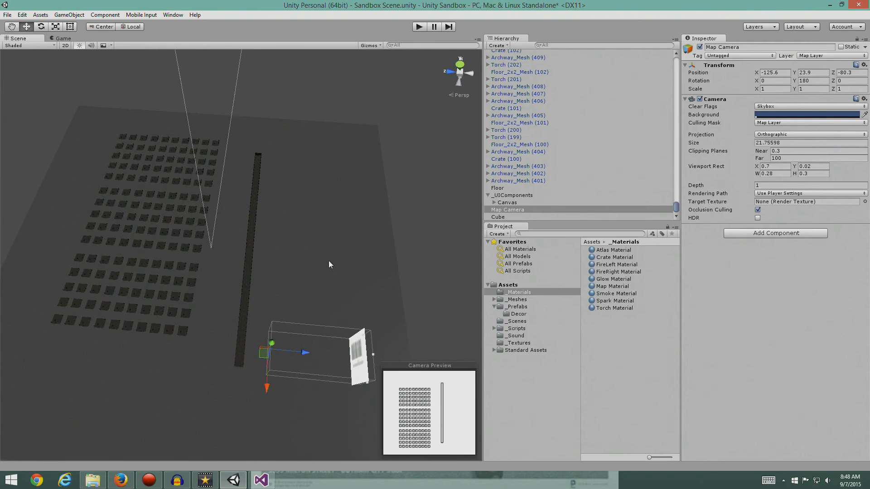
{"action": "left_click_drag", "start_coordinate": [231, 404], "coordinate": [393, 292], "text": "alt"}
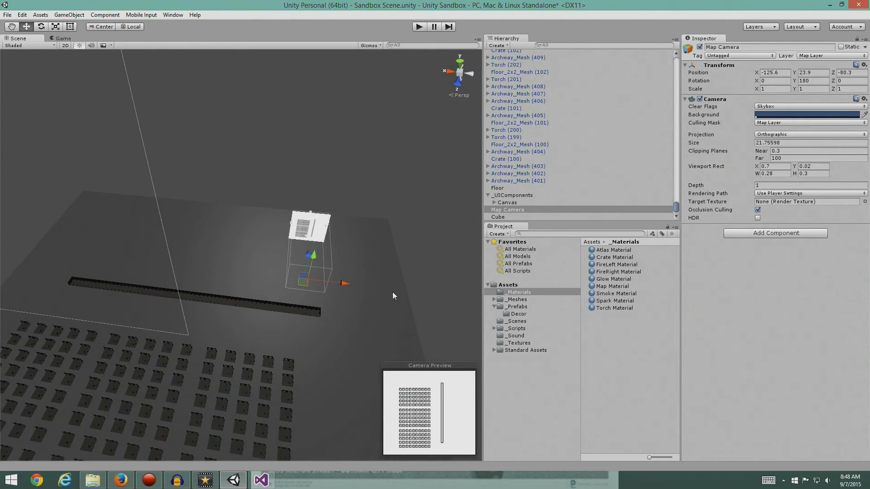
{"action": "left_click_drag", "start_coordinate": [270, 197], "coordinate": [184, 212], "text": "alt"}
{"action": "left_click_drag", "start_coordinate": [254, 308], "coordinate": [209, 201], "text": "alt"}
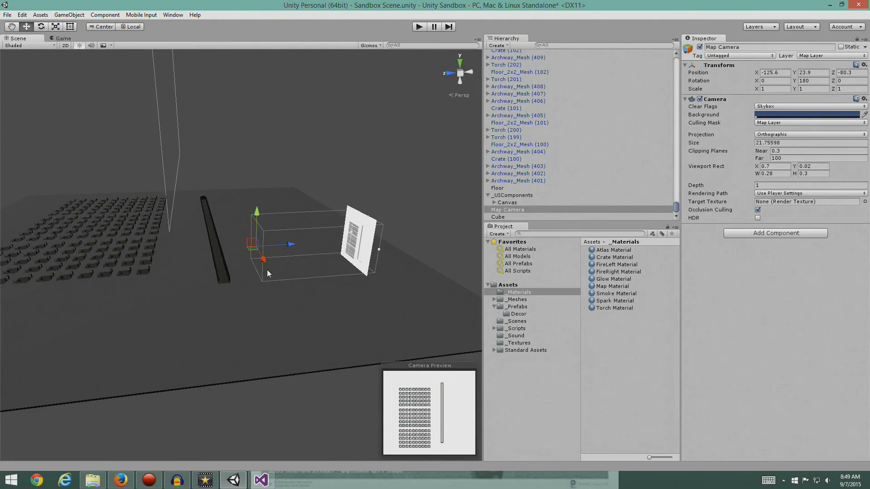
{"action": "left_click_drag", "start_coordinate": [267, 270], "coordinate": [204, 282], "text": "alt"}
{"action": "middle_click_drag", "start_coordinate": [245, 311], "coordinate": [277, 326]}
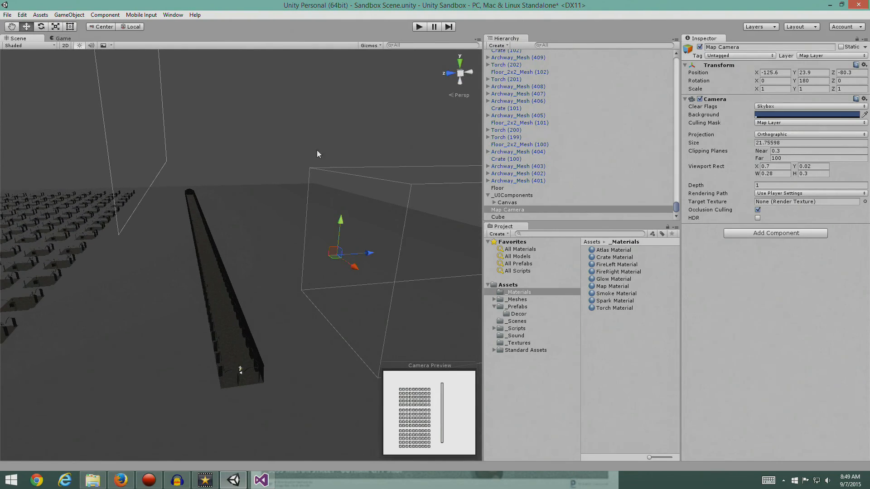